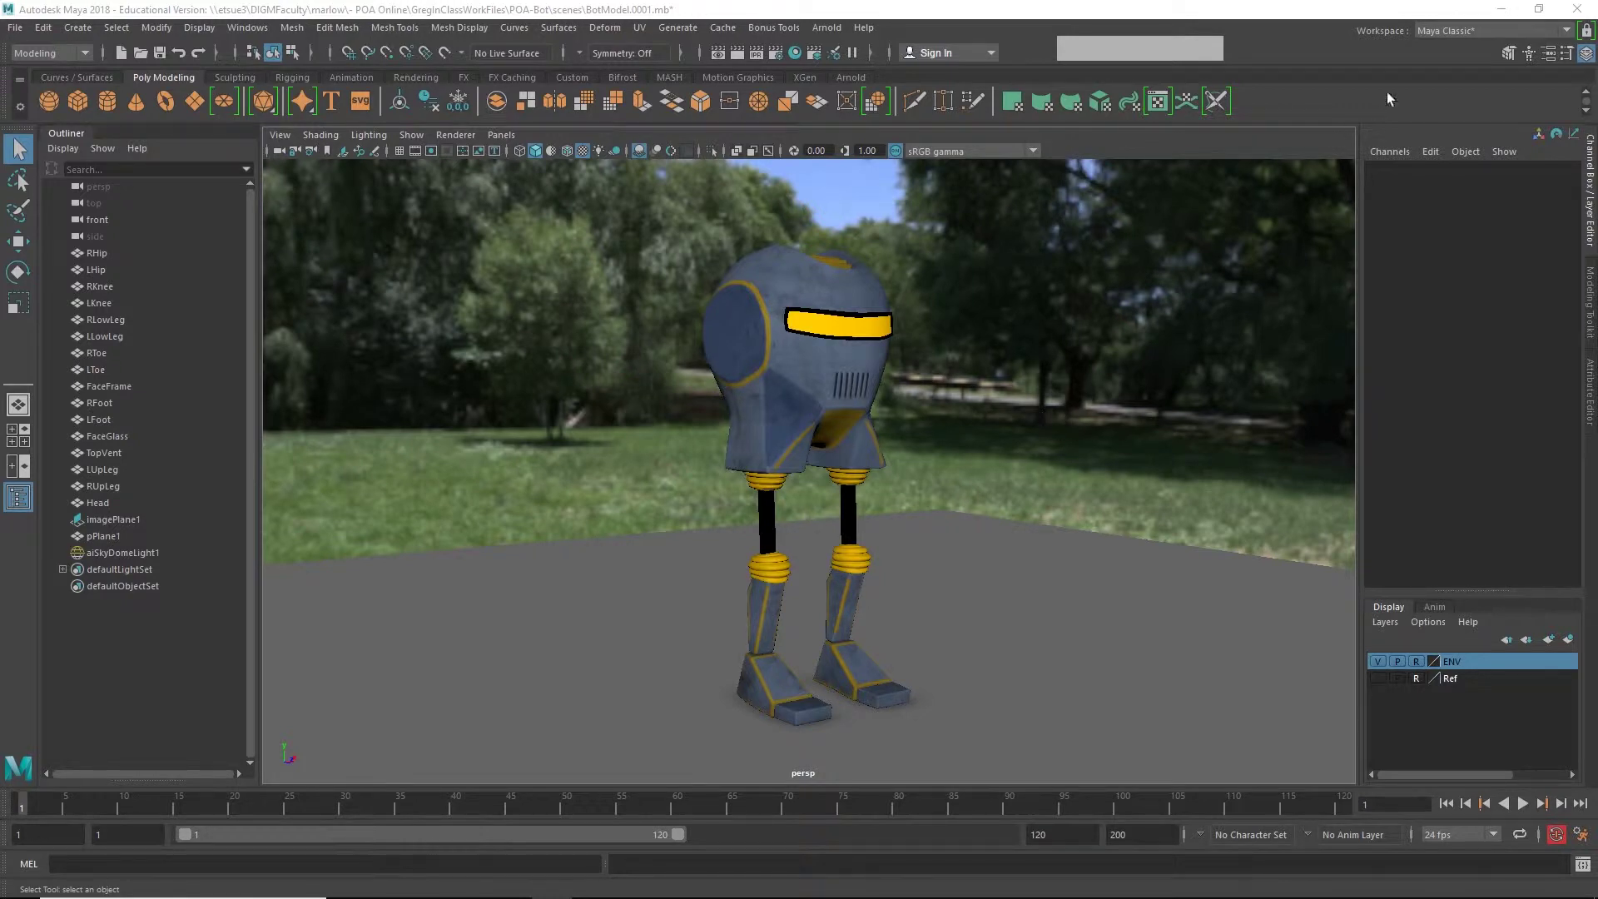
- Replace the robot model scene with a new, empty untitled scene
left_click(1503, 9)
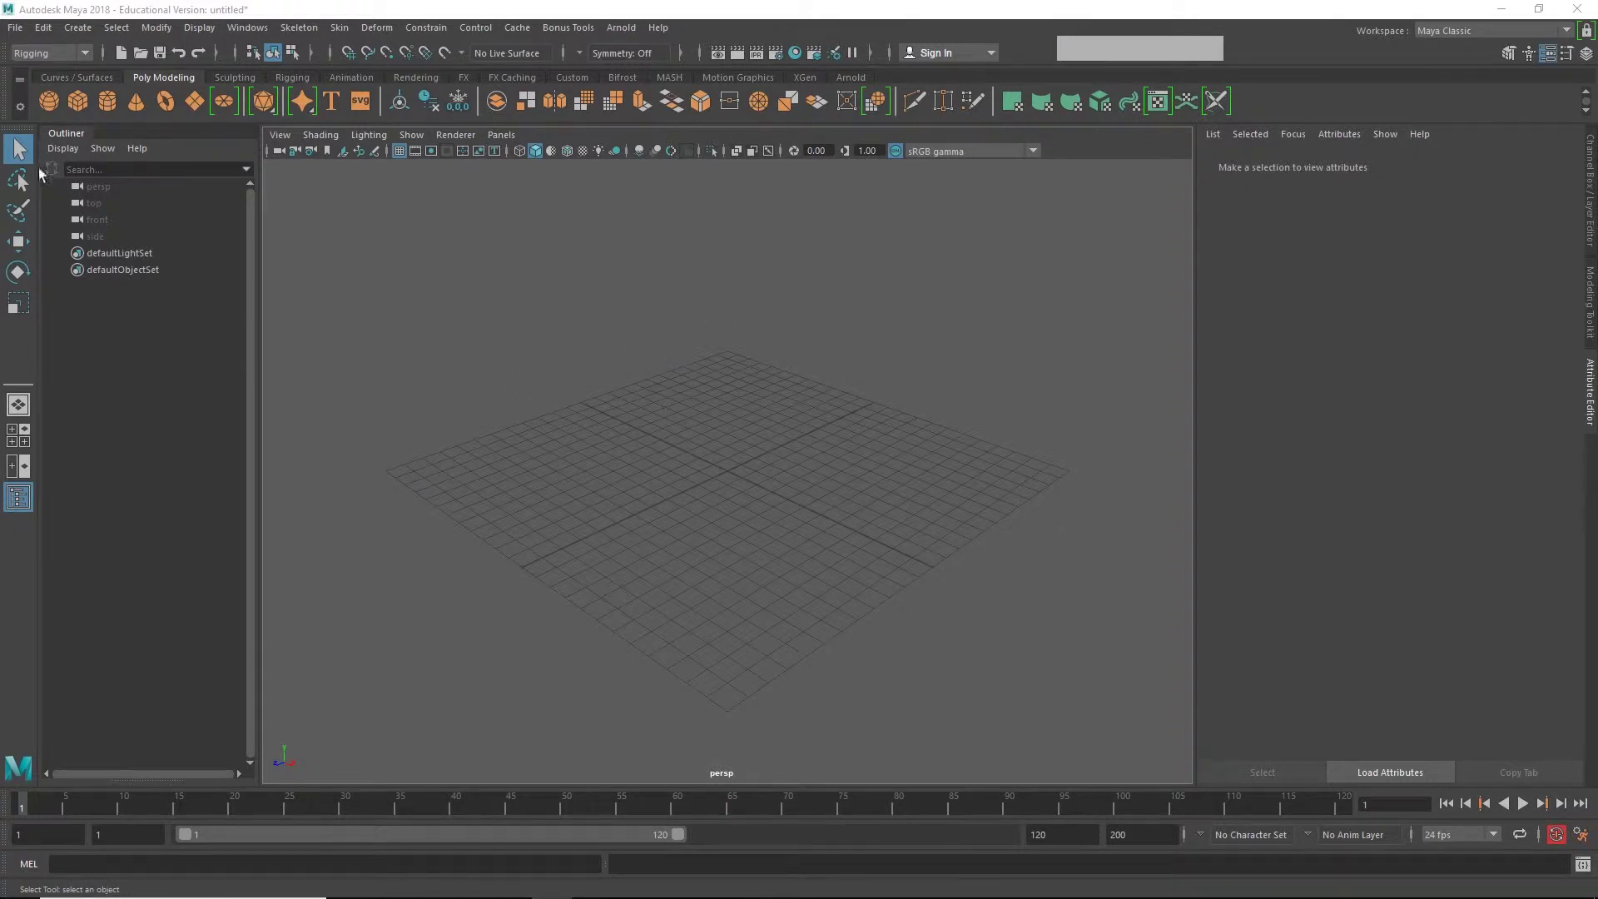
- Switch to the Rigging menu set and tear off the Skeleton menu into a floating window
left_click(47, 54)
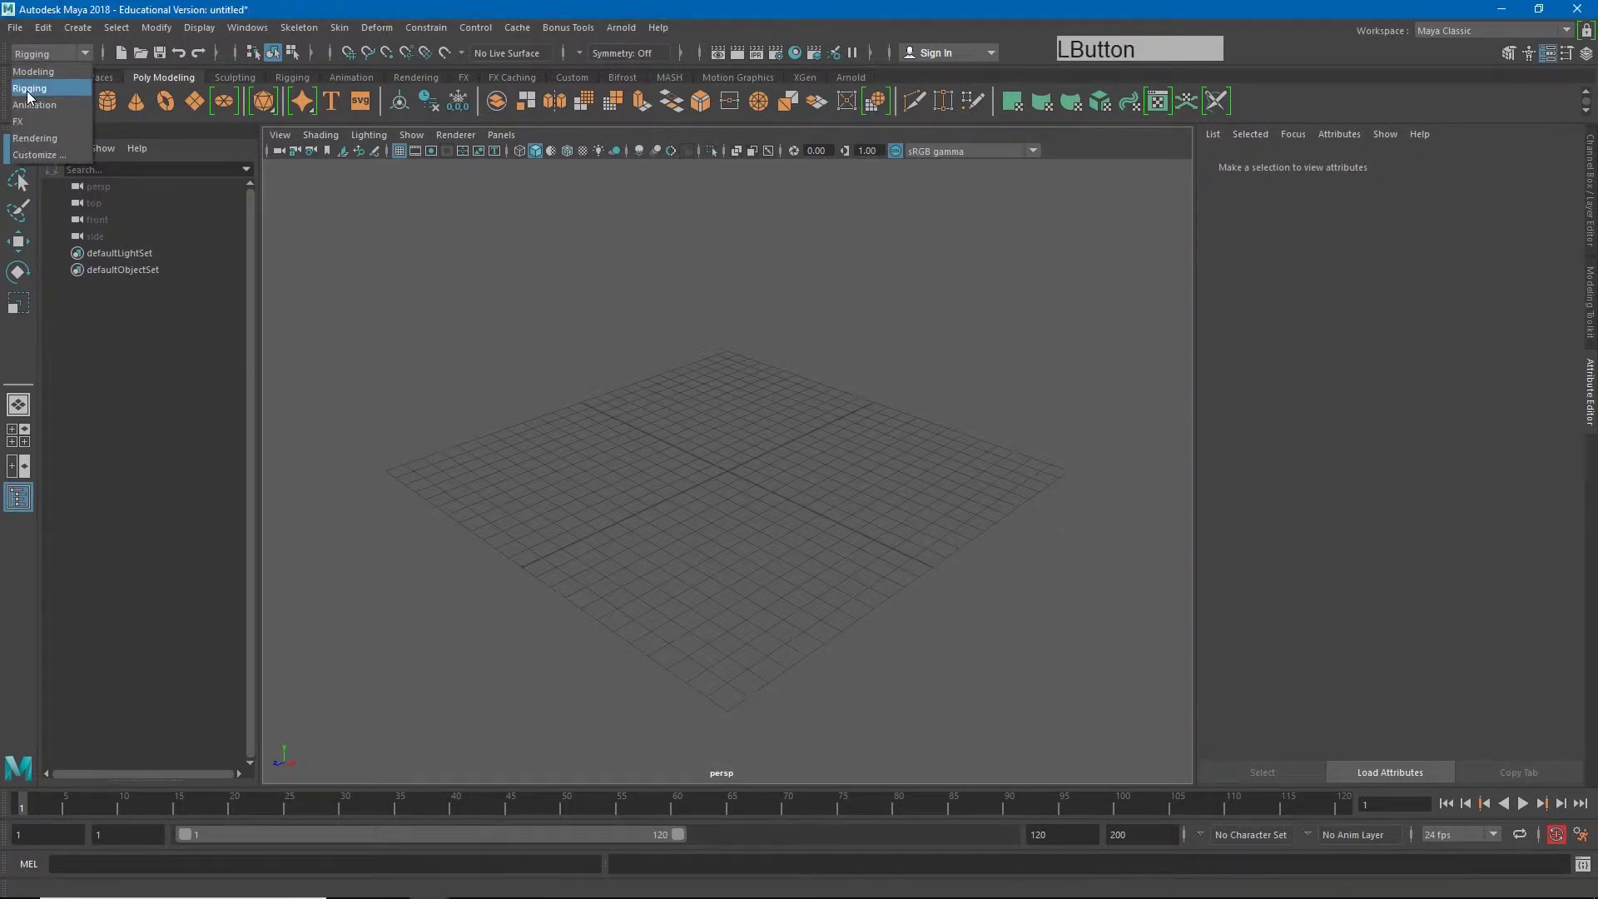
left_click(29, 89)
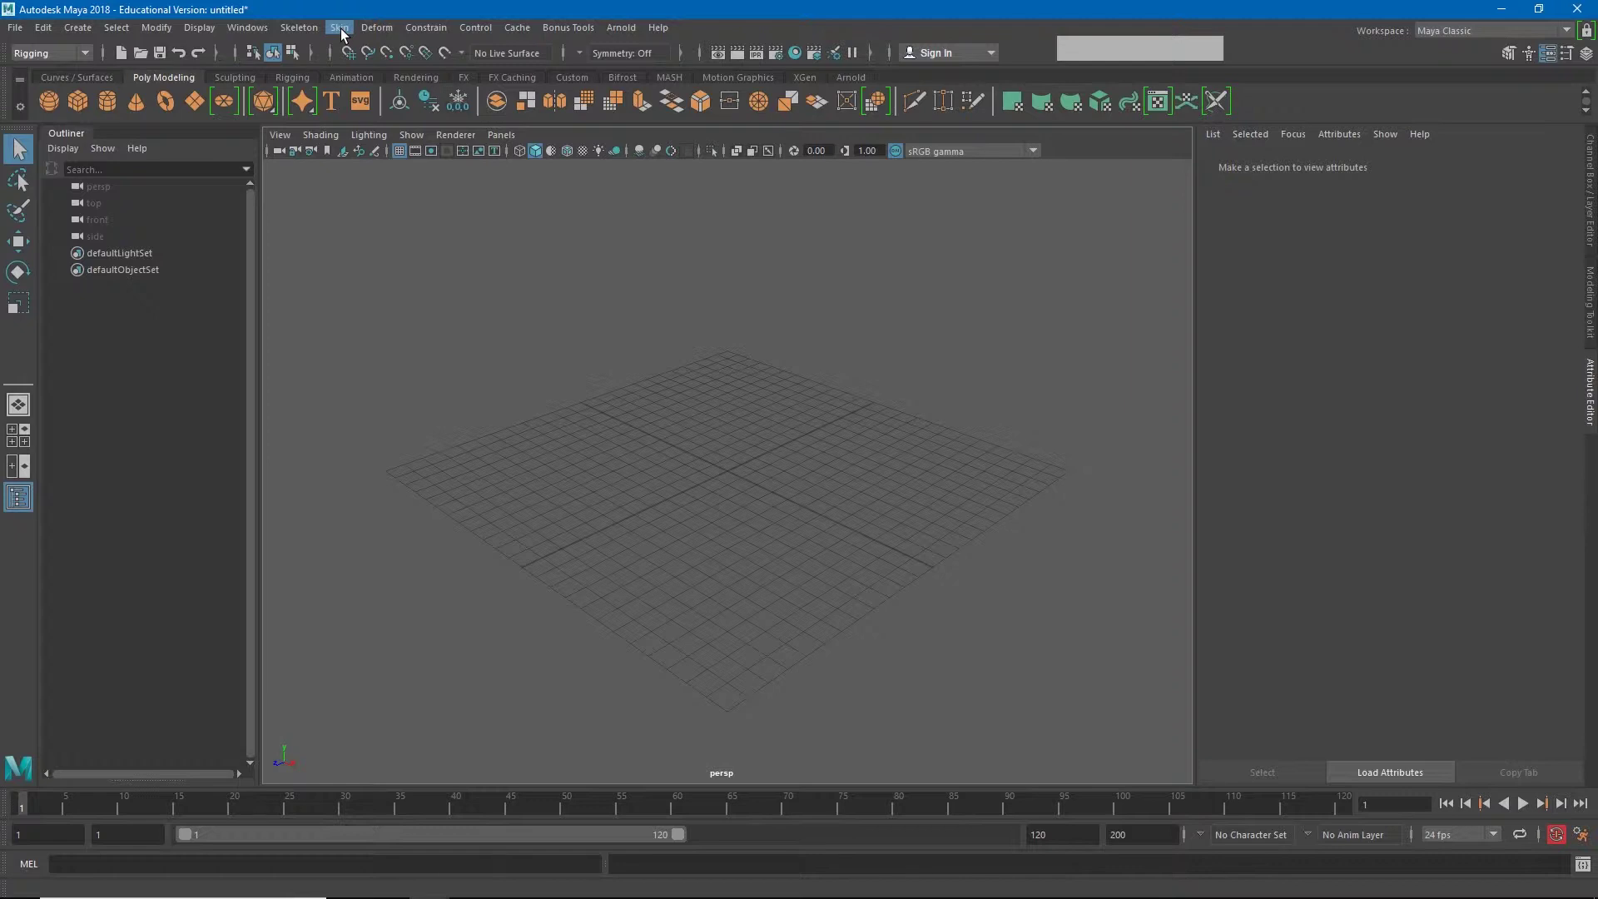
left_click(296, 27)
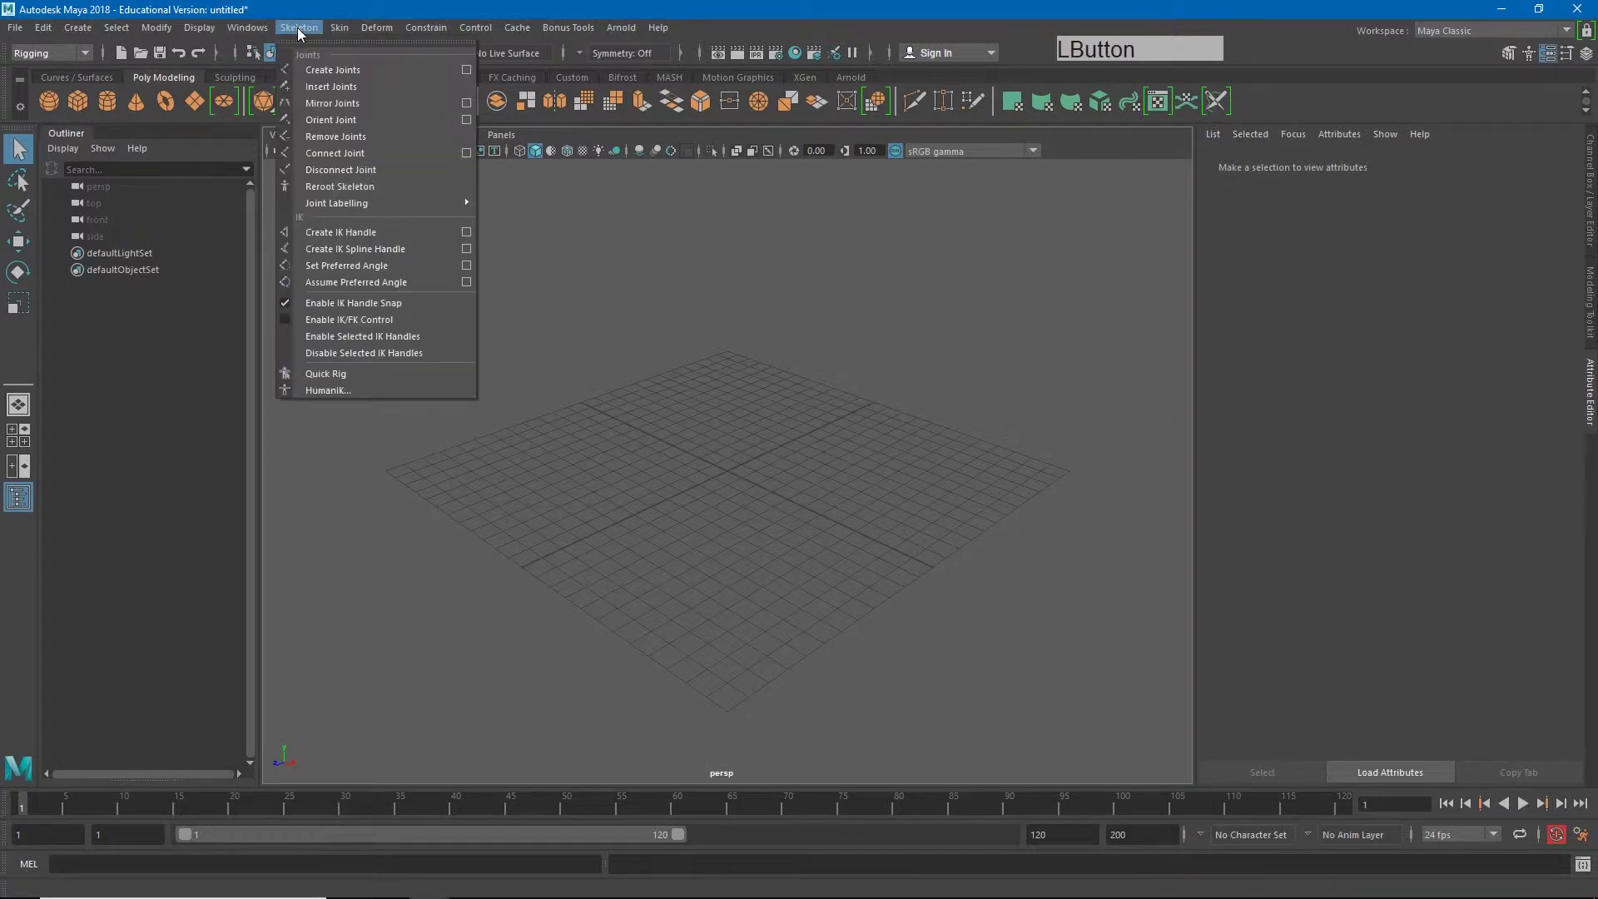
left_click(345, 45)
left_click_drag(345, 45, 348, 243)
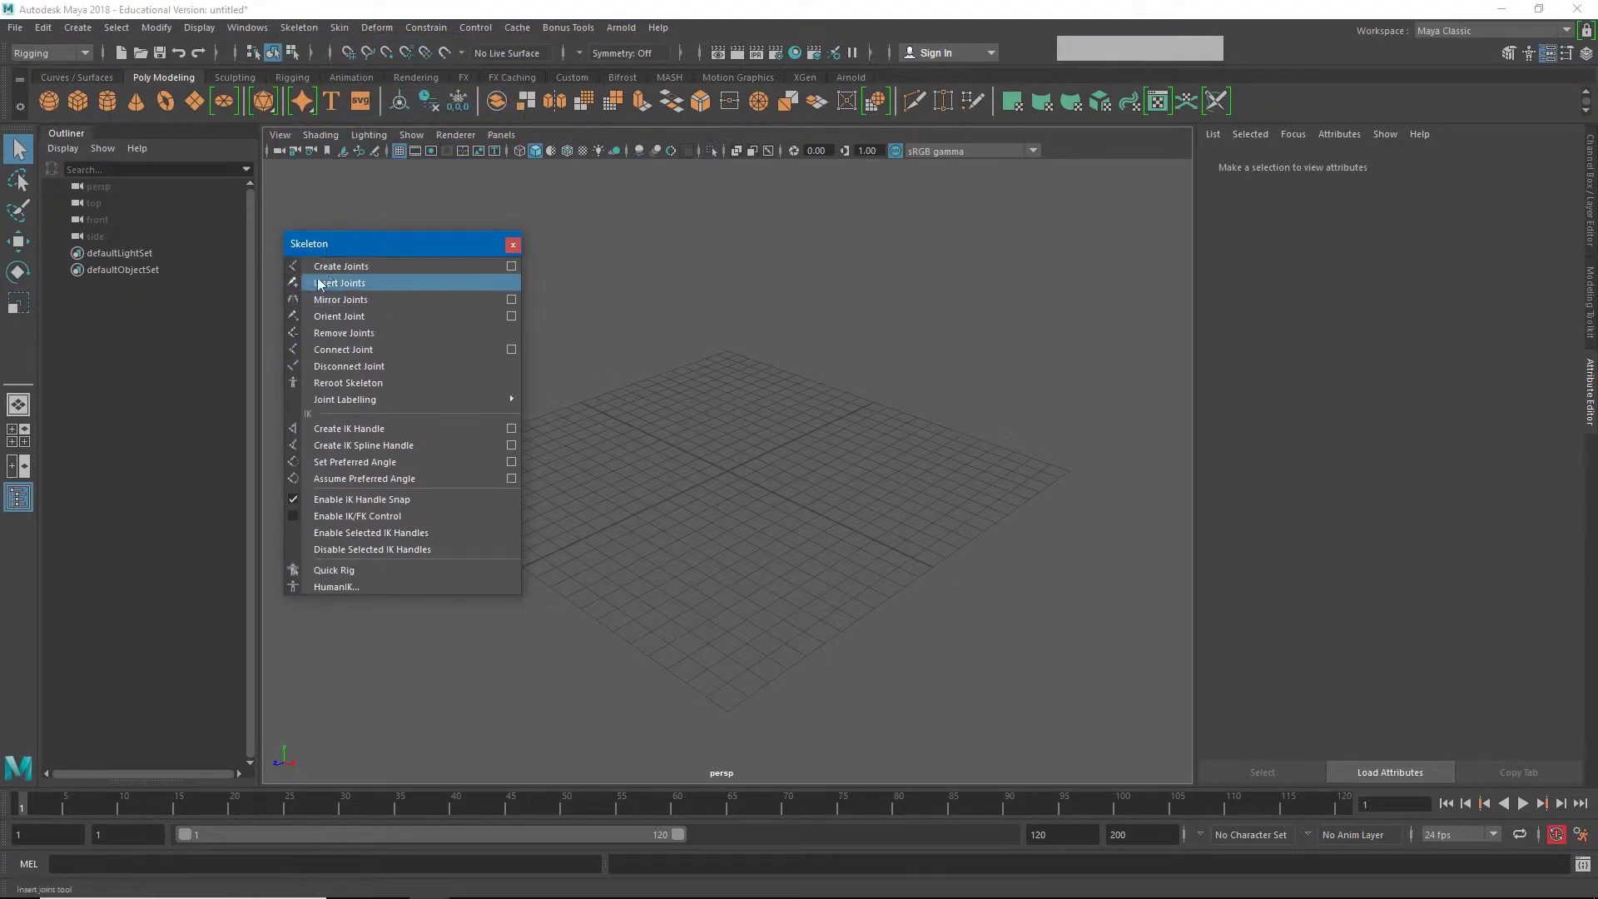
- Draw a bent four-joint chain, joint1 to joint4, with Create Joints
left_click(329, 268)
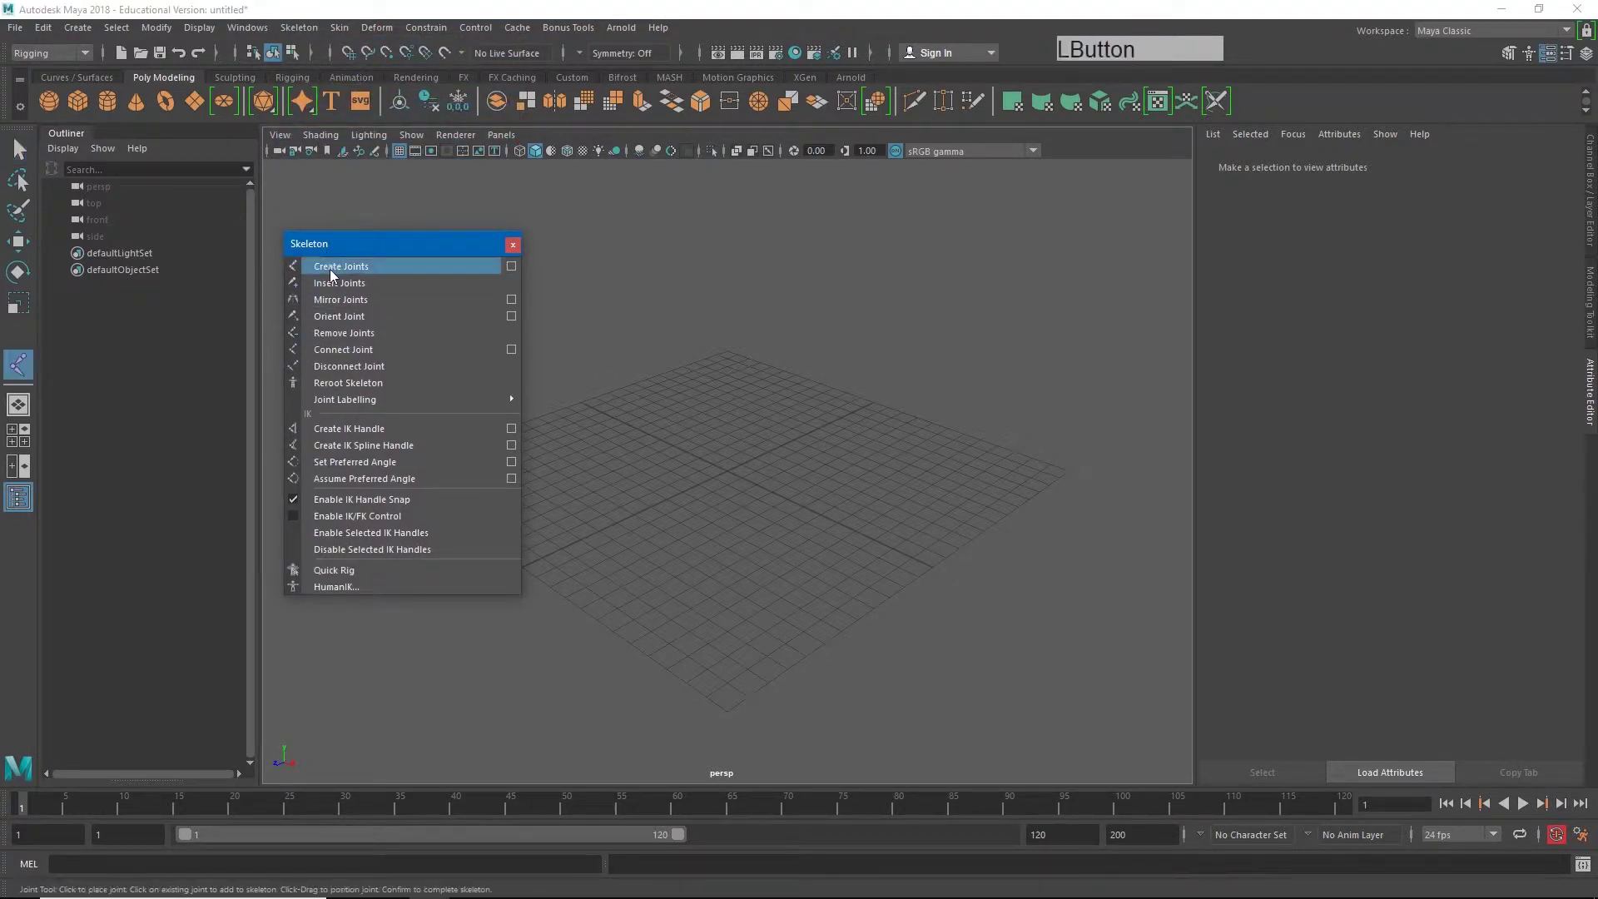
left_click(970, 312)
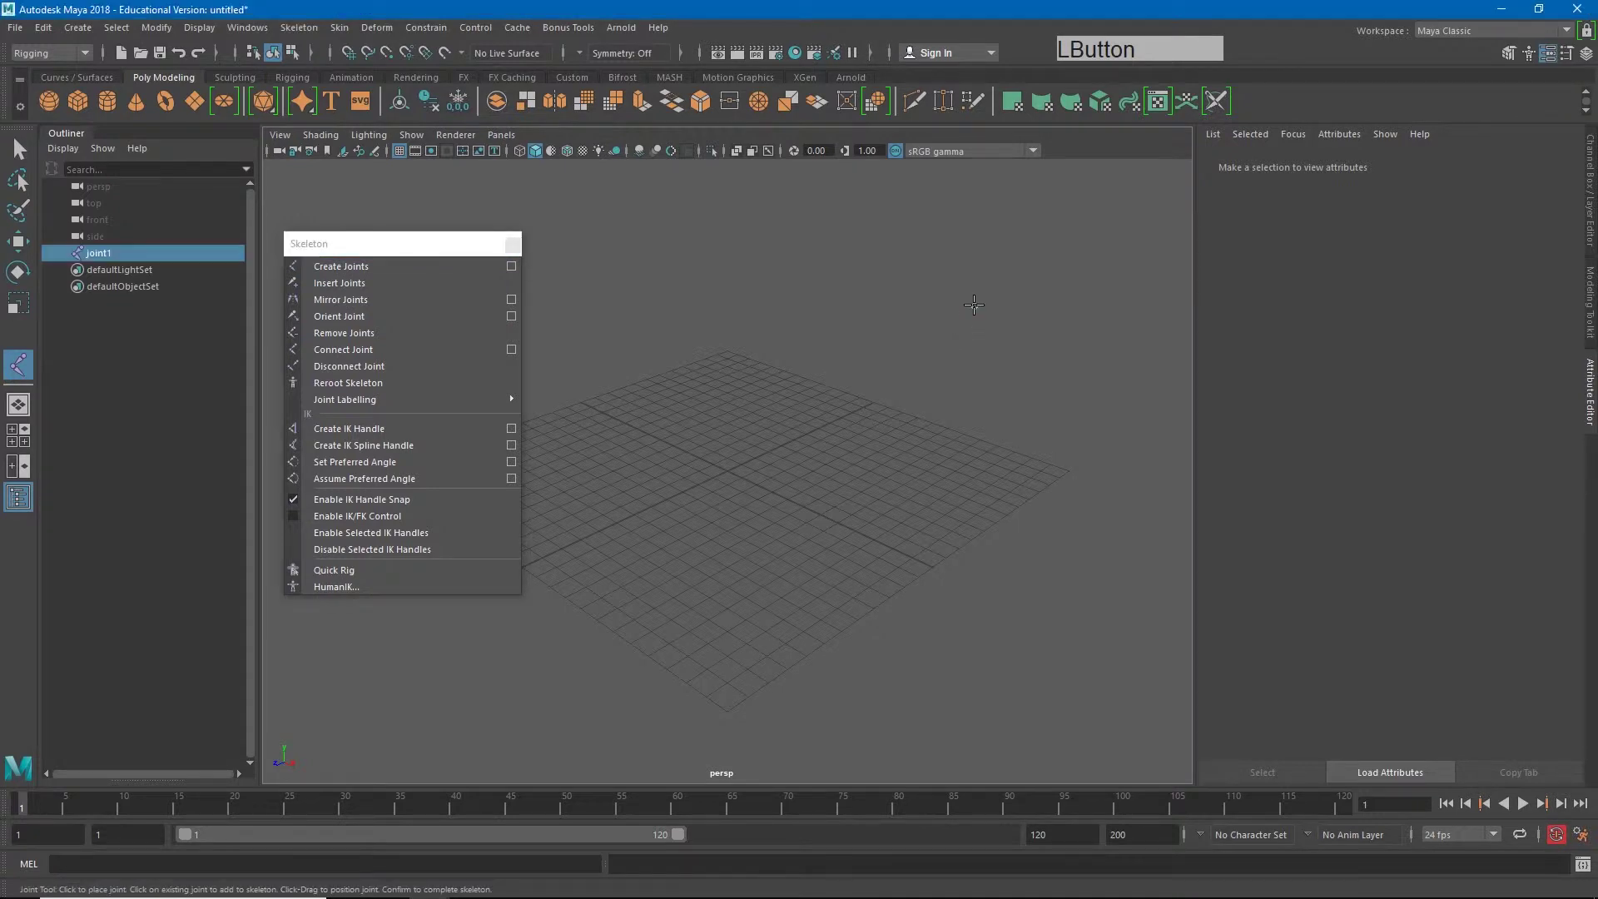
left_click(757, 379)
left_click(972, 536)
left_click(1077, 434)
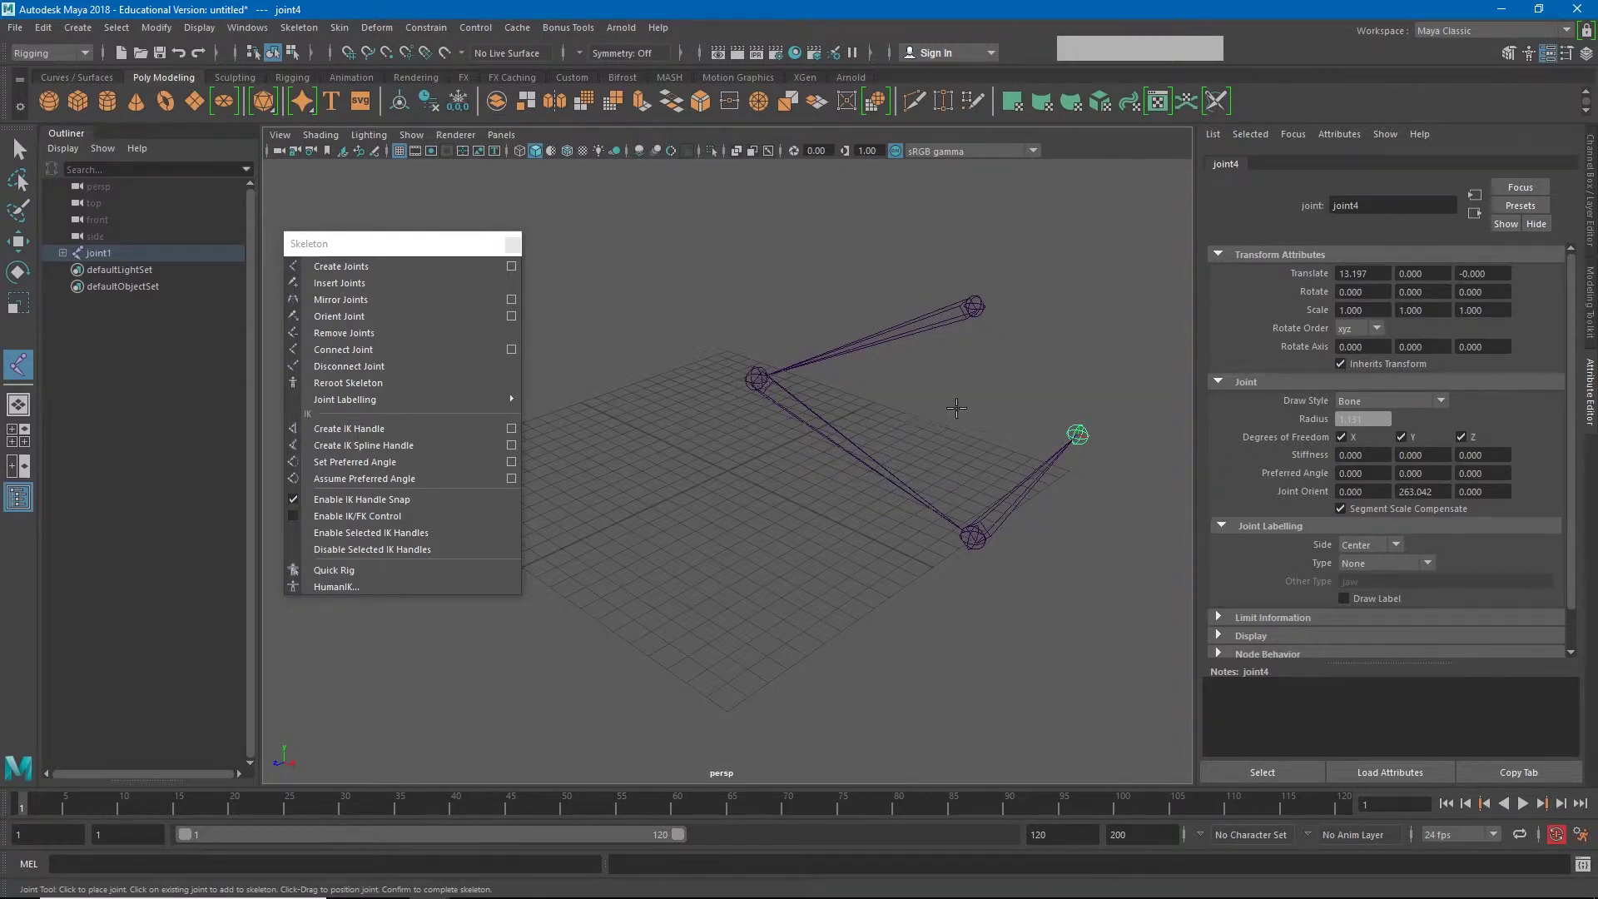
key("Return")
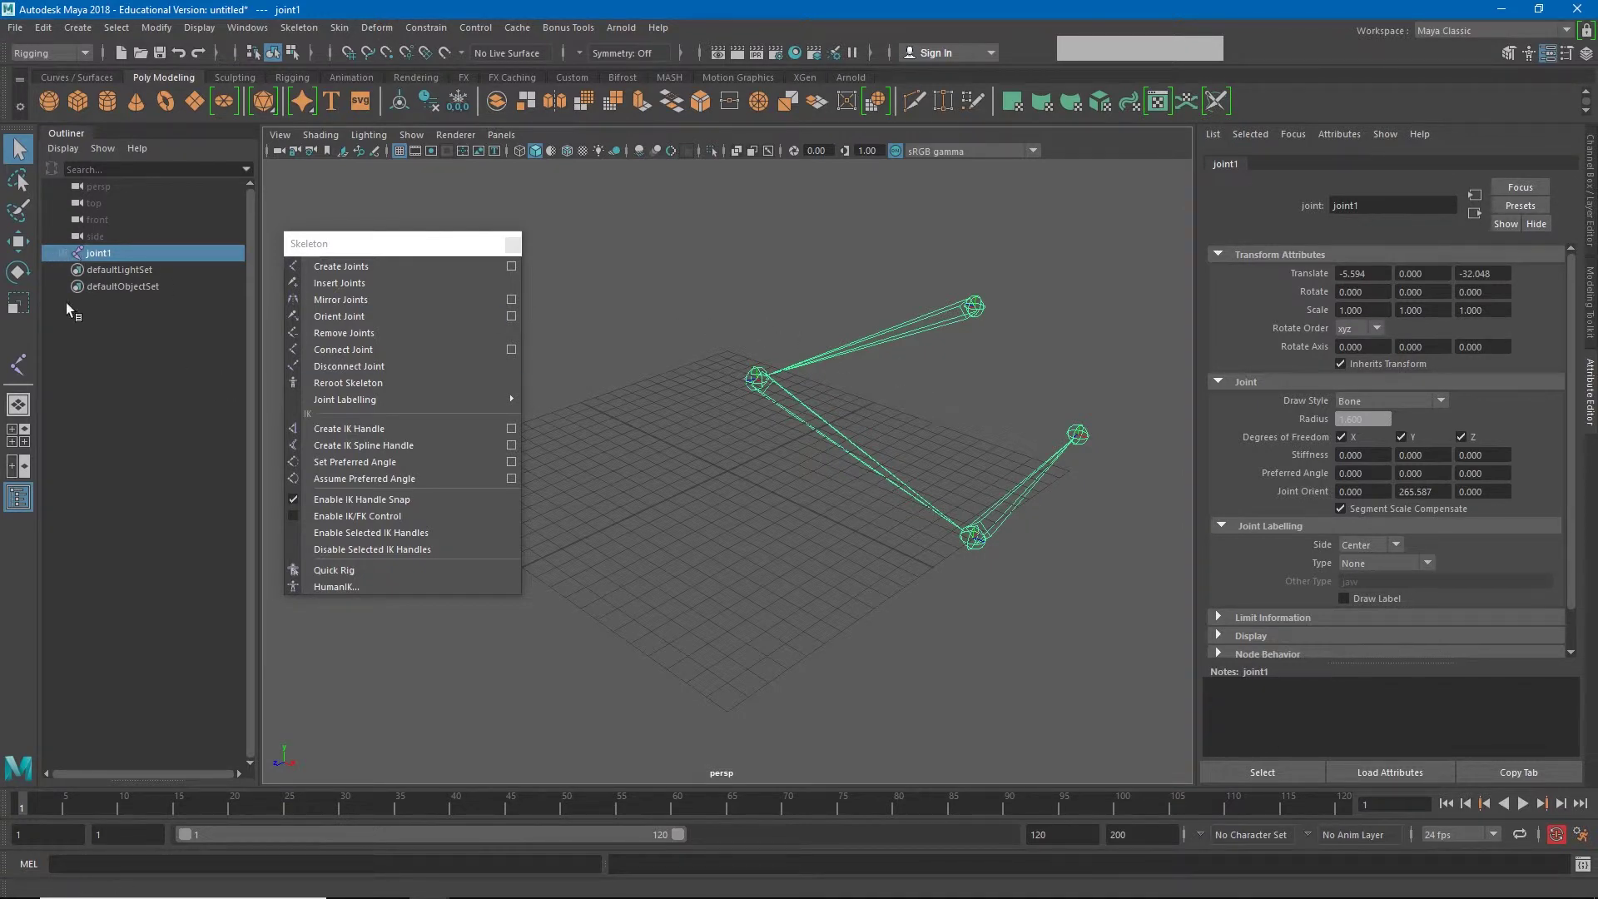
- Expand joint1's hierarchy in the Outliner and select joint2, joint3 and joint4
left_click(62, 254, "shift")
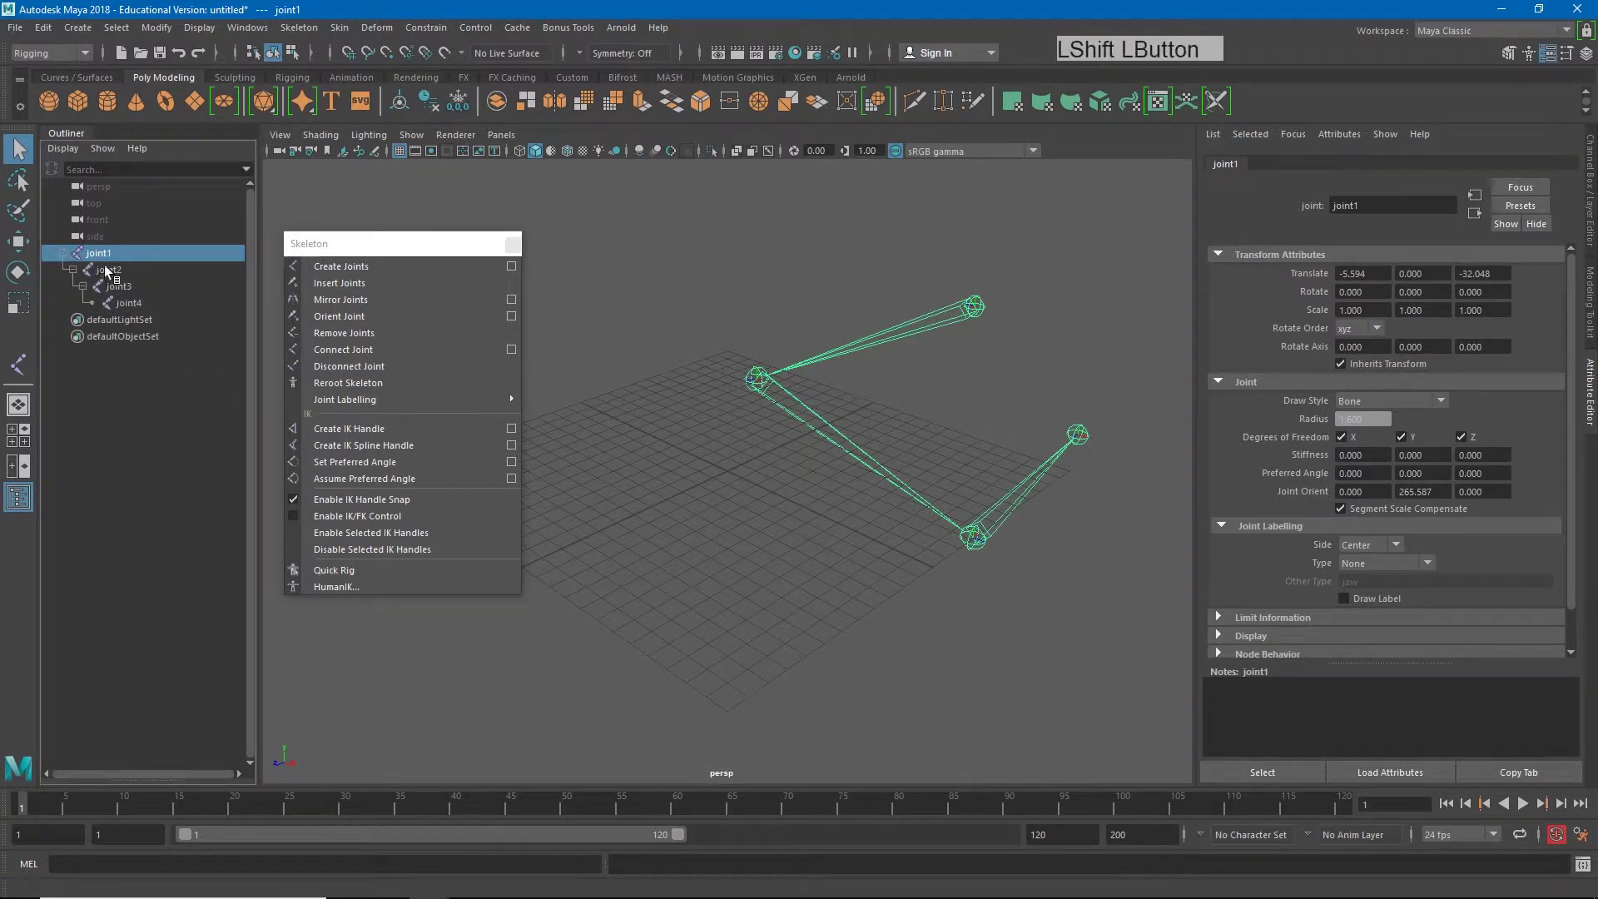
left_click(107, 269)
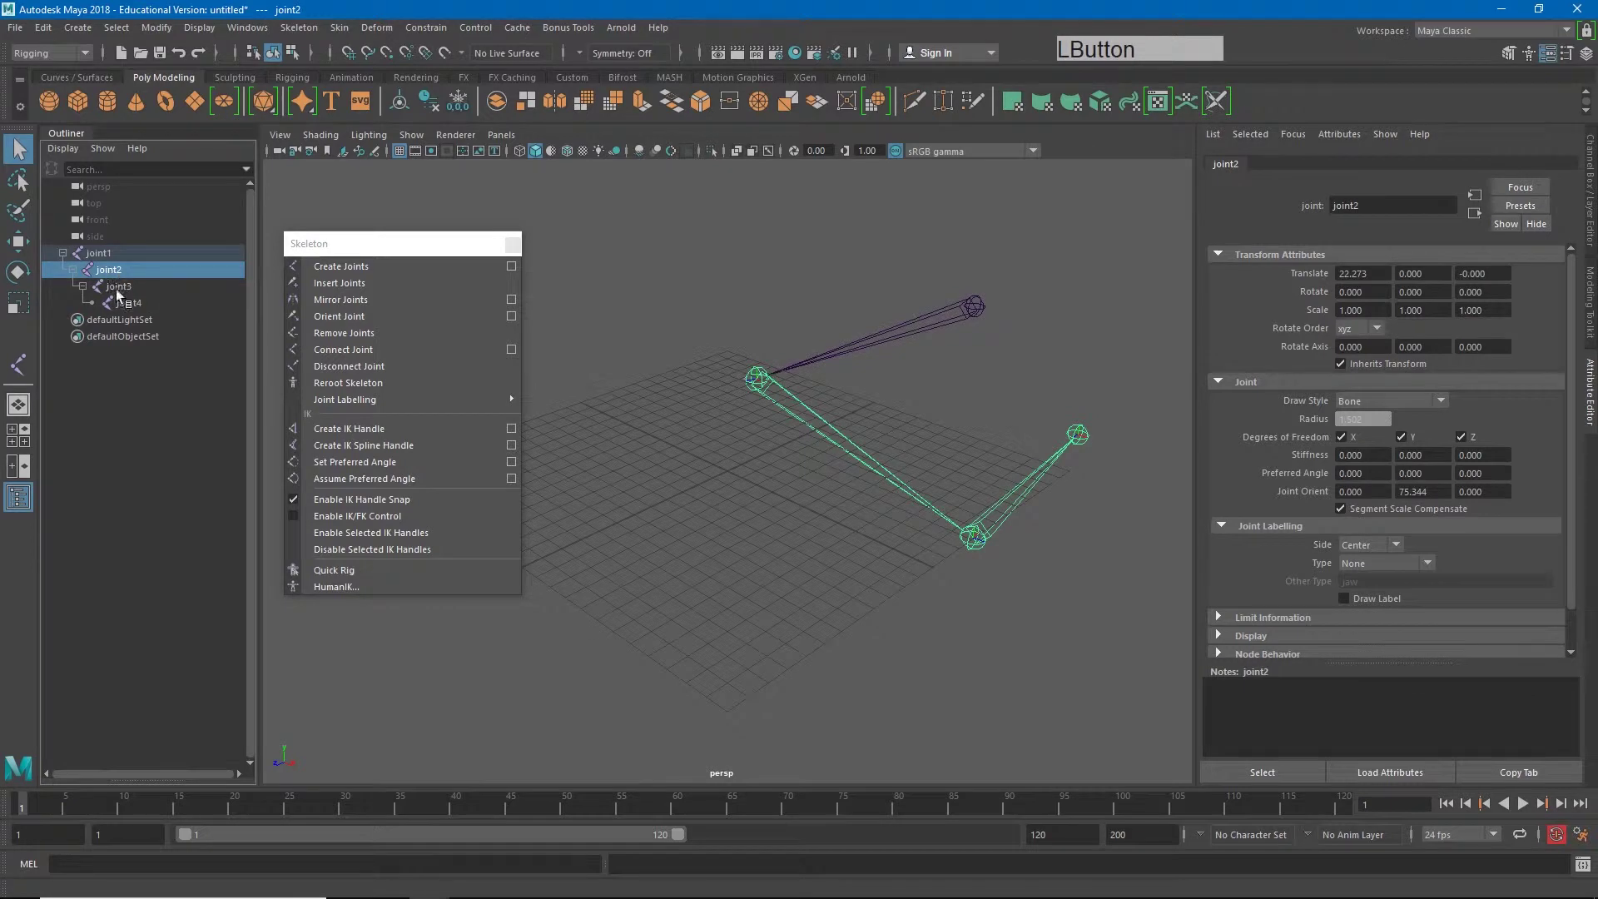
left_click(124, 287)
left_click(133, 303)
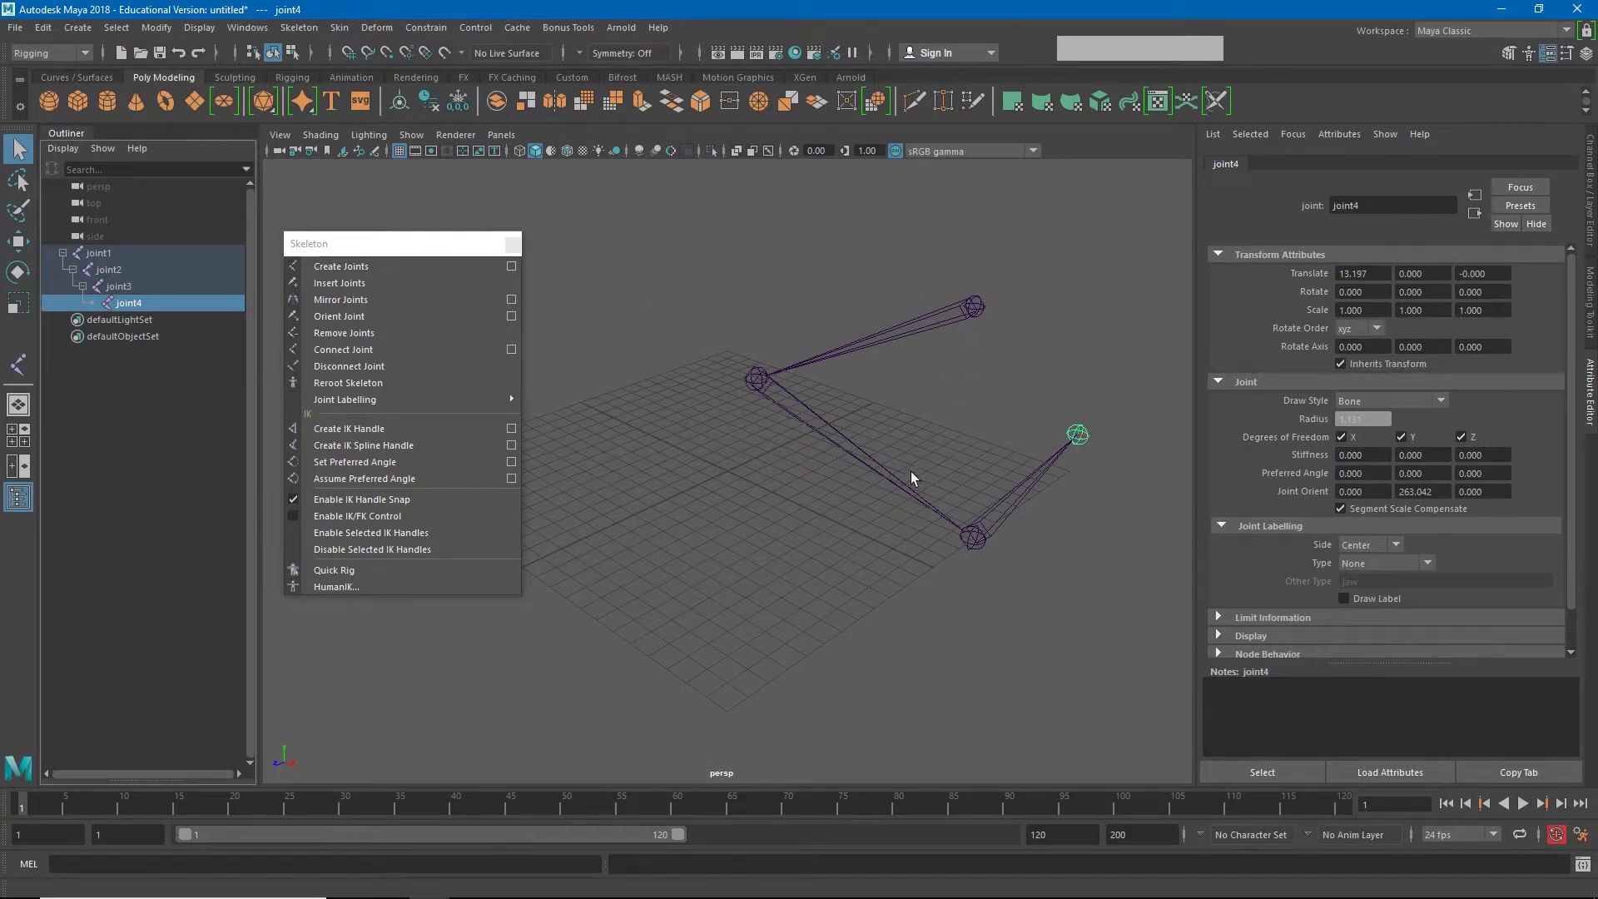
left_click_drag(943, 451, 778, 464, "alt")
middle_click_drag(777, 464, 1004, 478, "alt")
right_click_drag(1003, 473, 841, 431, "alt")
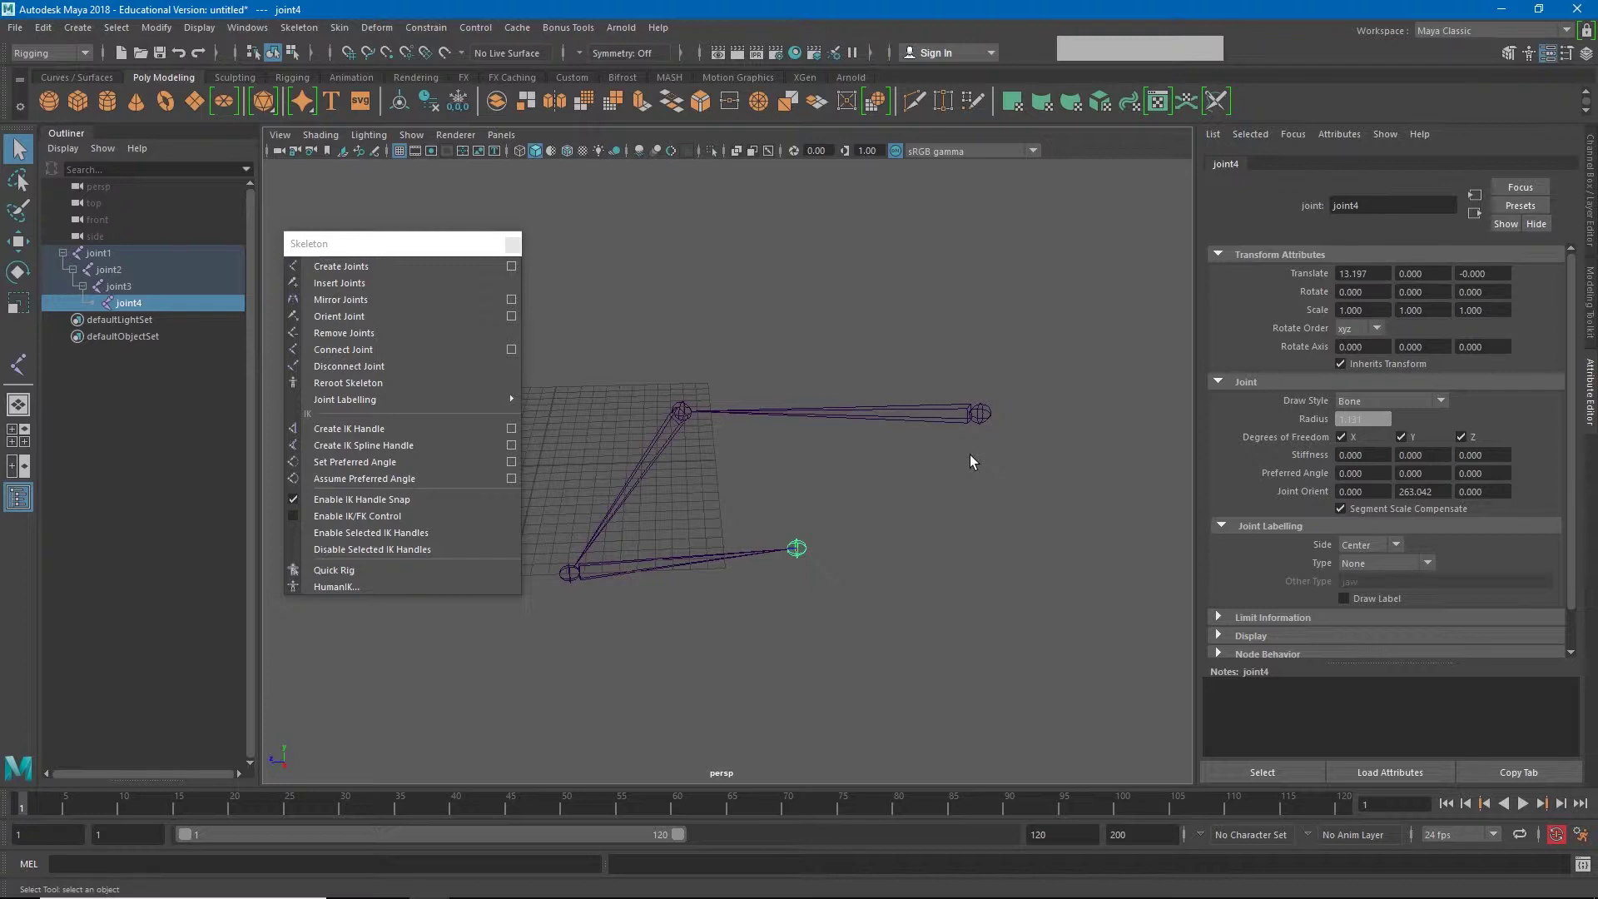
- Rotate joint1 and then joint3 to test how the chain bends
left_click(100, 253)
key("e")
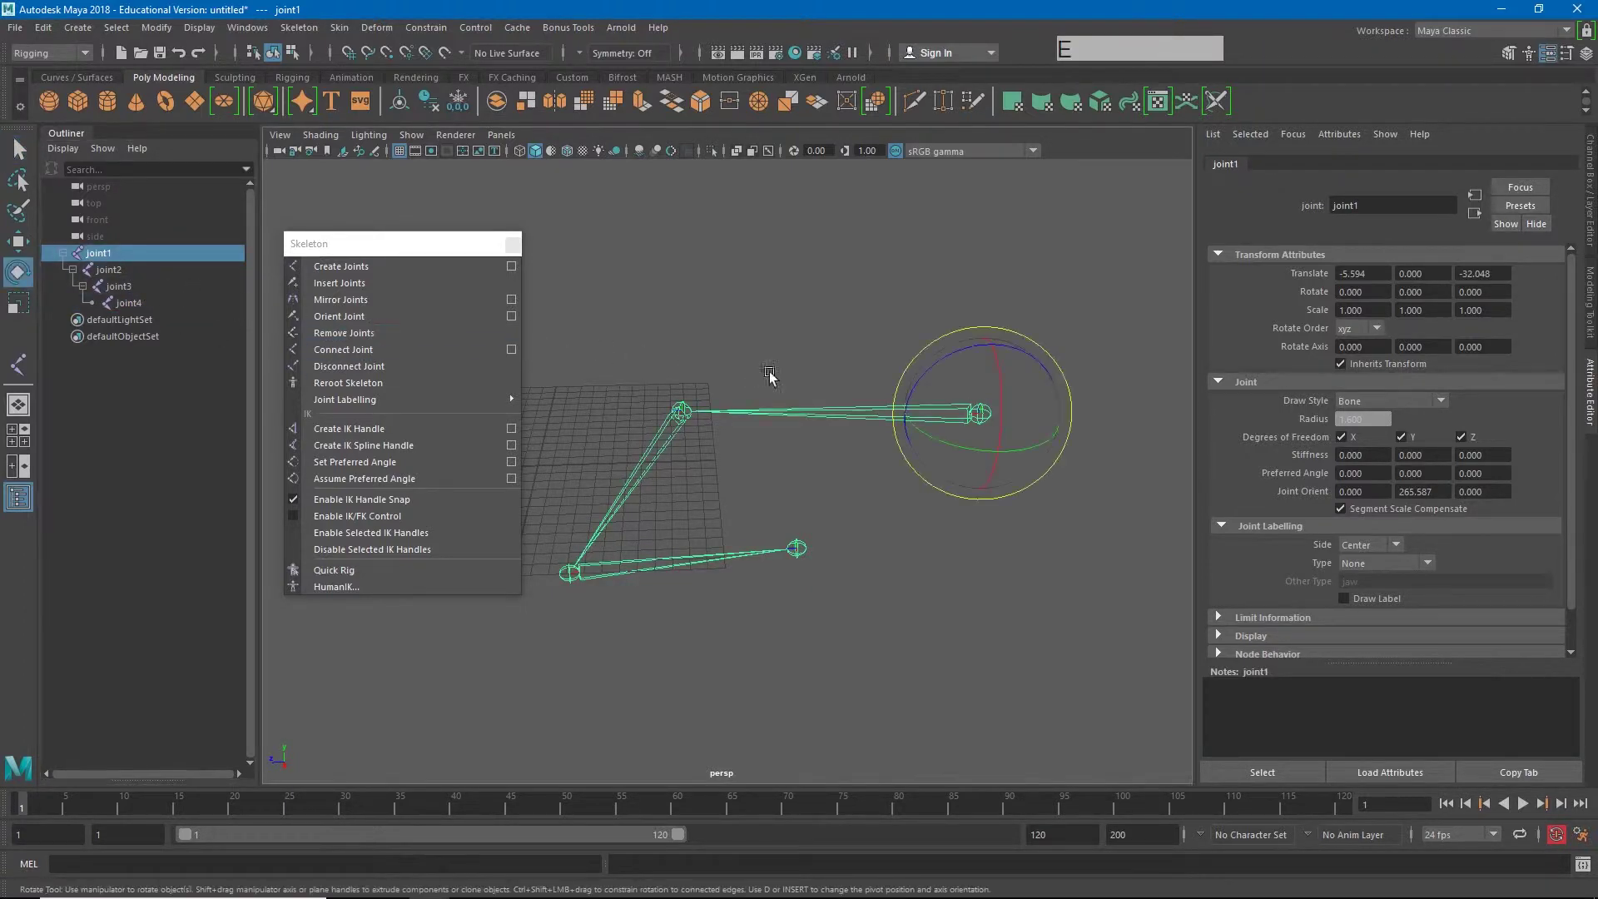
left_click_drag(921, 379, 986, 413)
left_click(134, 287)
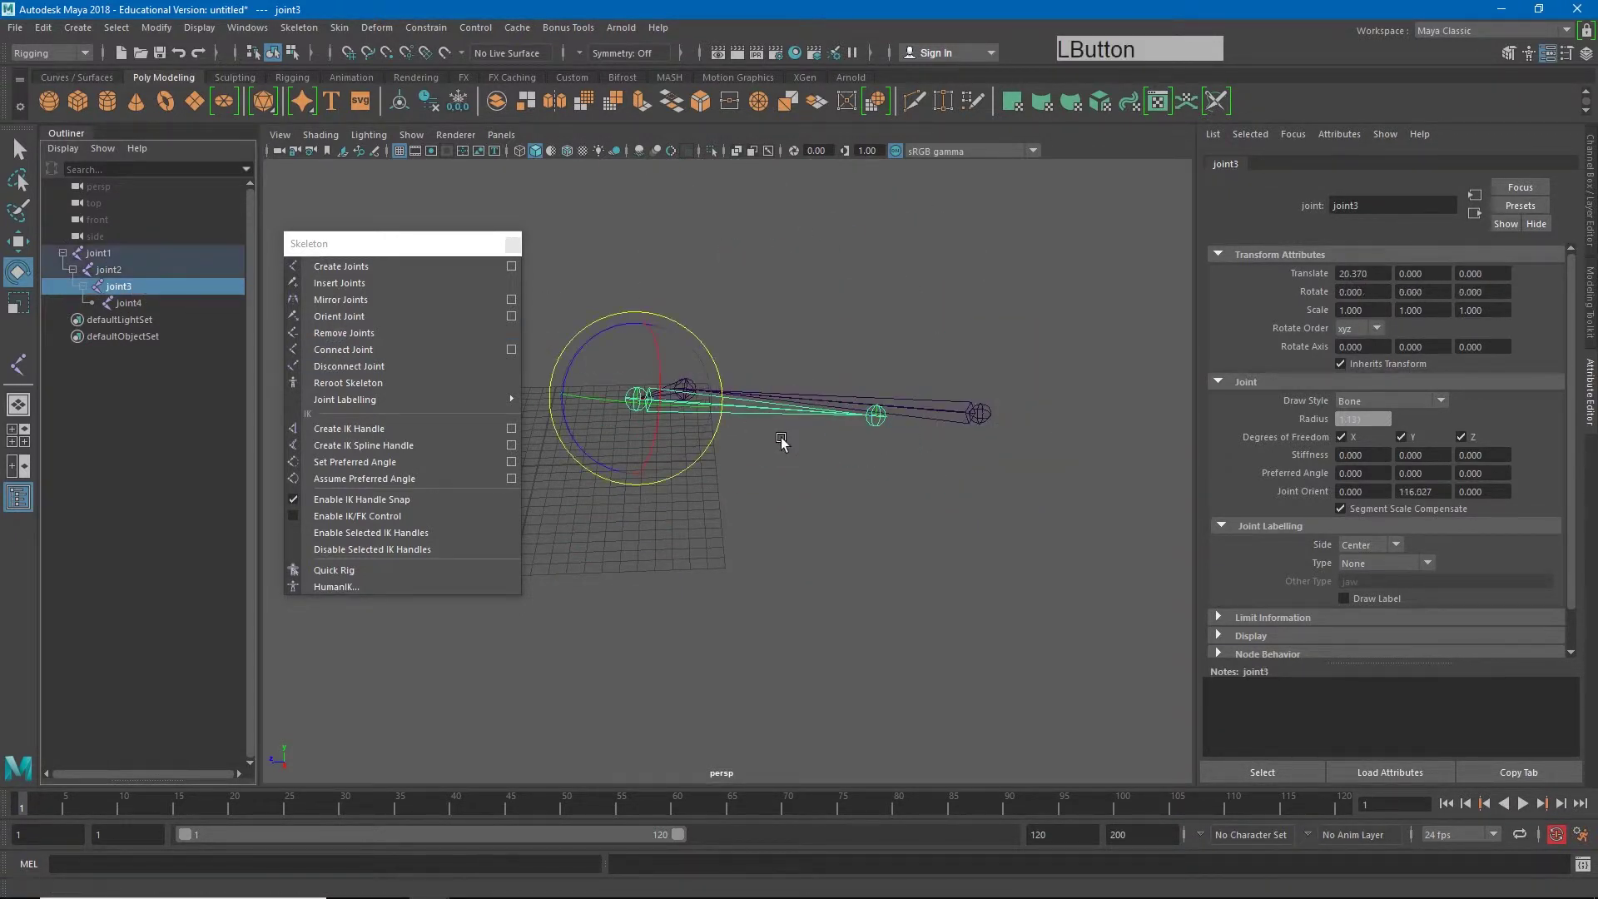
left_click_drag(770, 452, 610, 474, "alt")
middle_click_drag(610, 475, 897, 452, "alt")
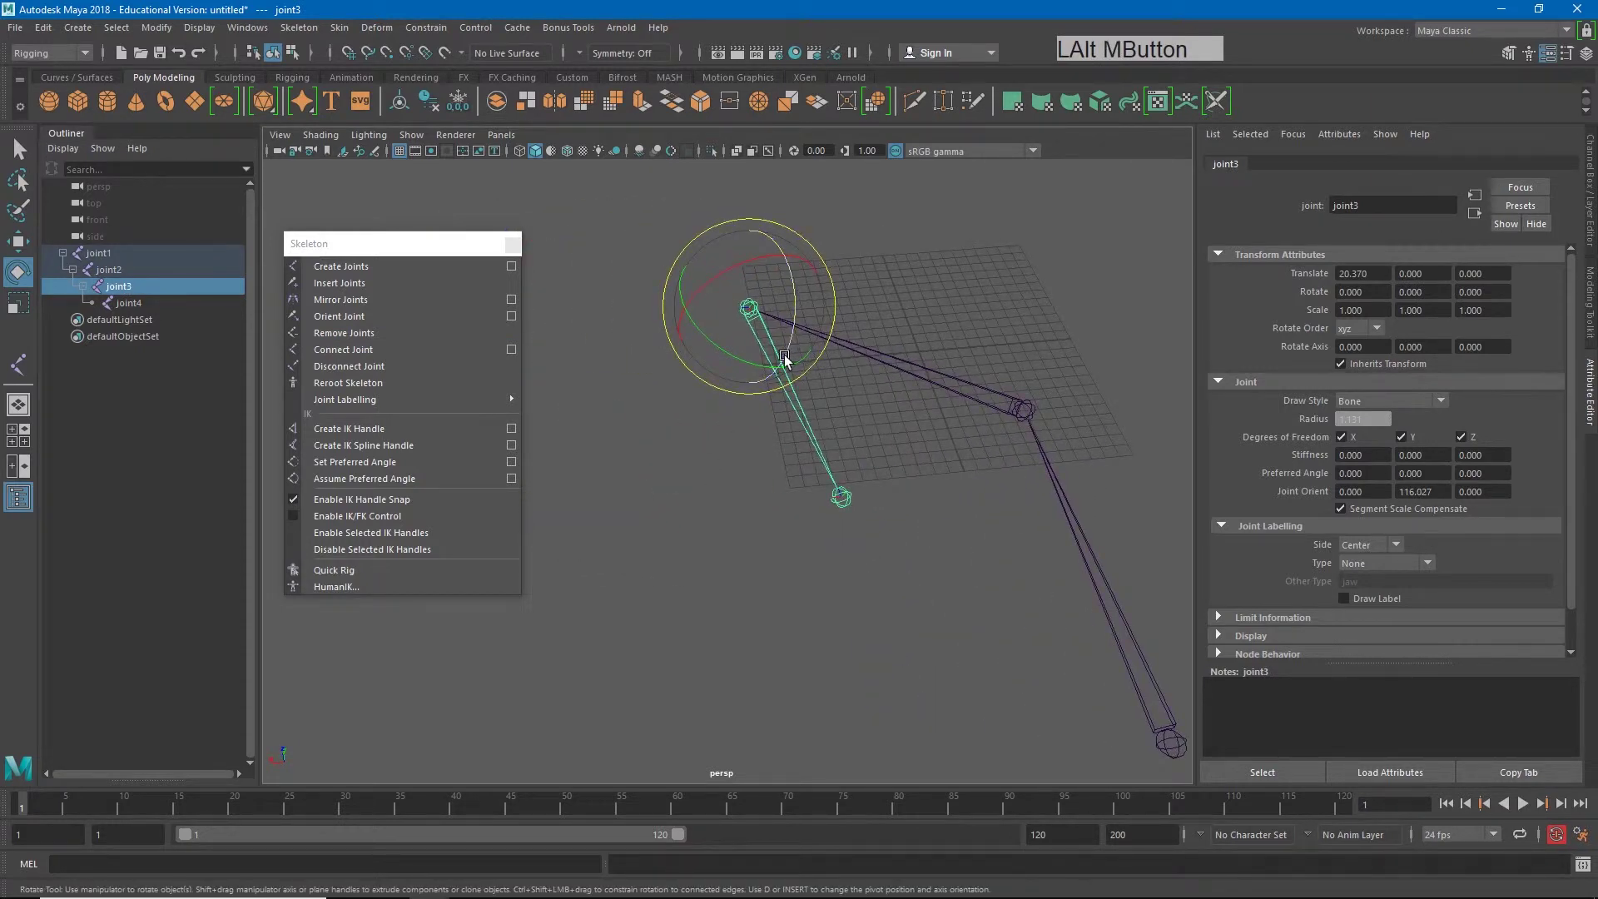
left_click_drag(767, 361, 733, 358)
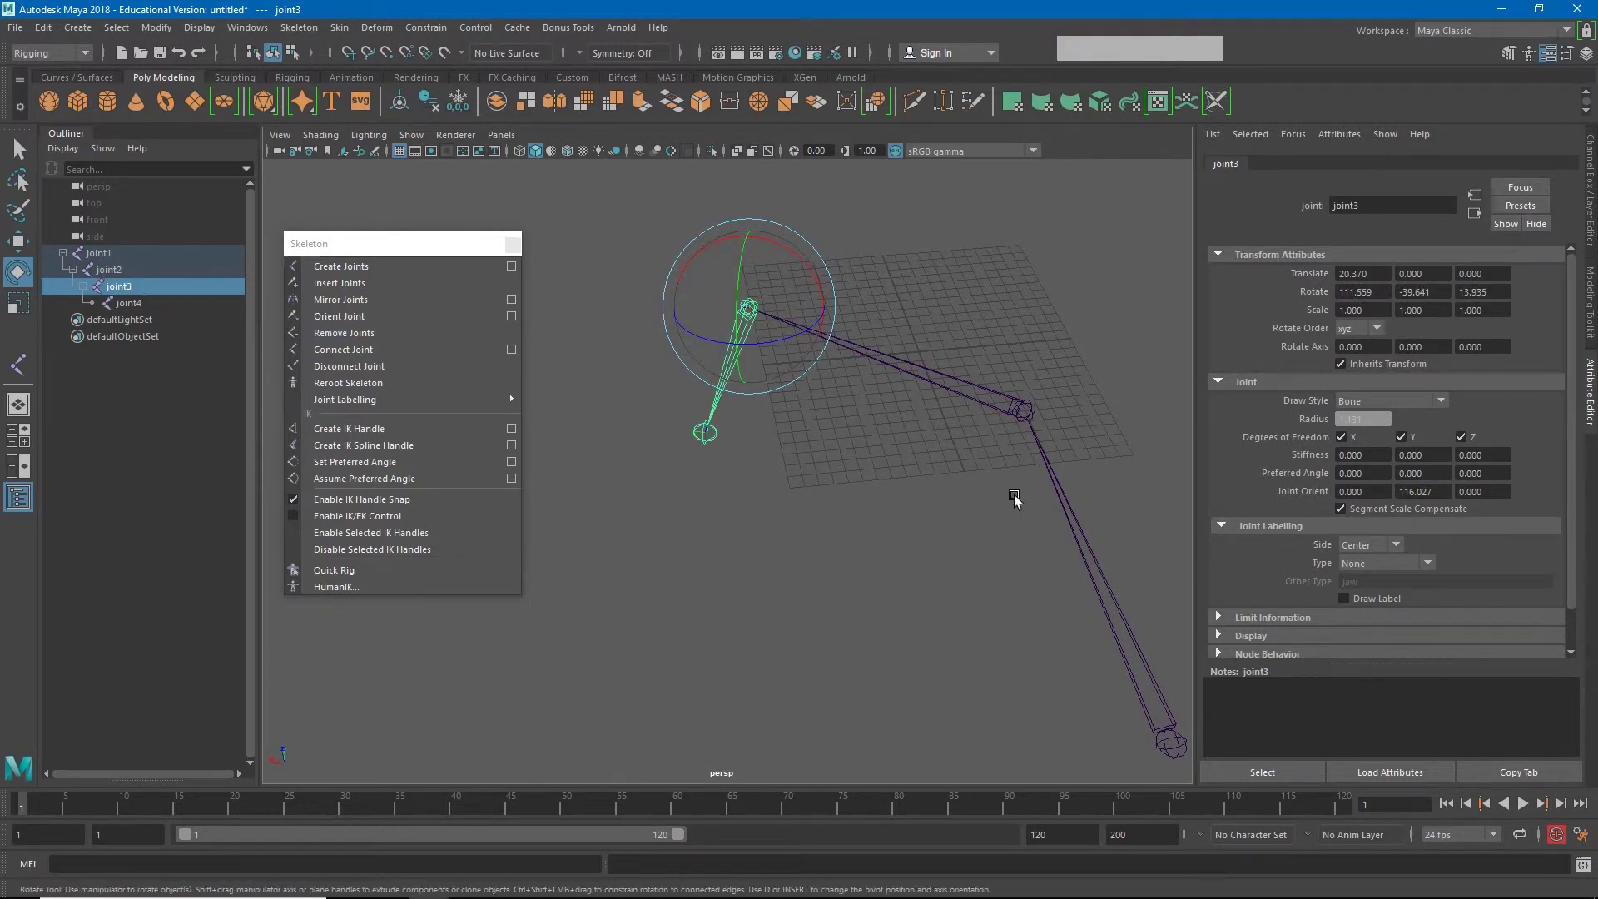
- Marquee-select the whole joint chain and delete it
right_click_drag(1038, 546, 888, 503, "alt")
left_click_drag(888, 503, 838, 510, "alt")
left_click_drag(1006, 493, 897, 603)
key("Delete")
- Switch the viewport to the front camera view
left_click(782, 525)
key("space")
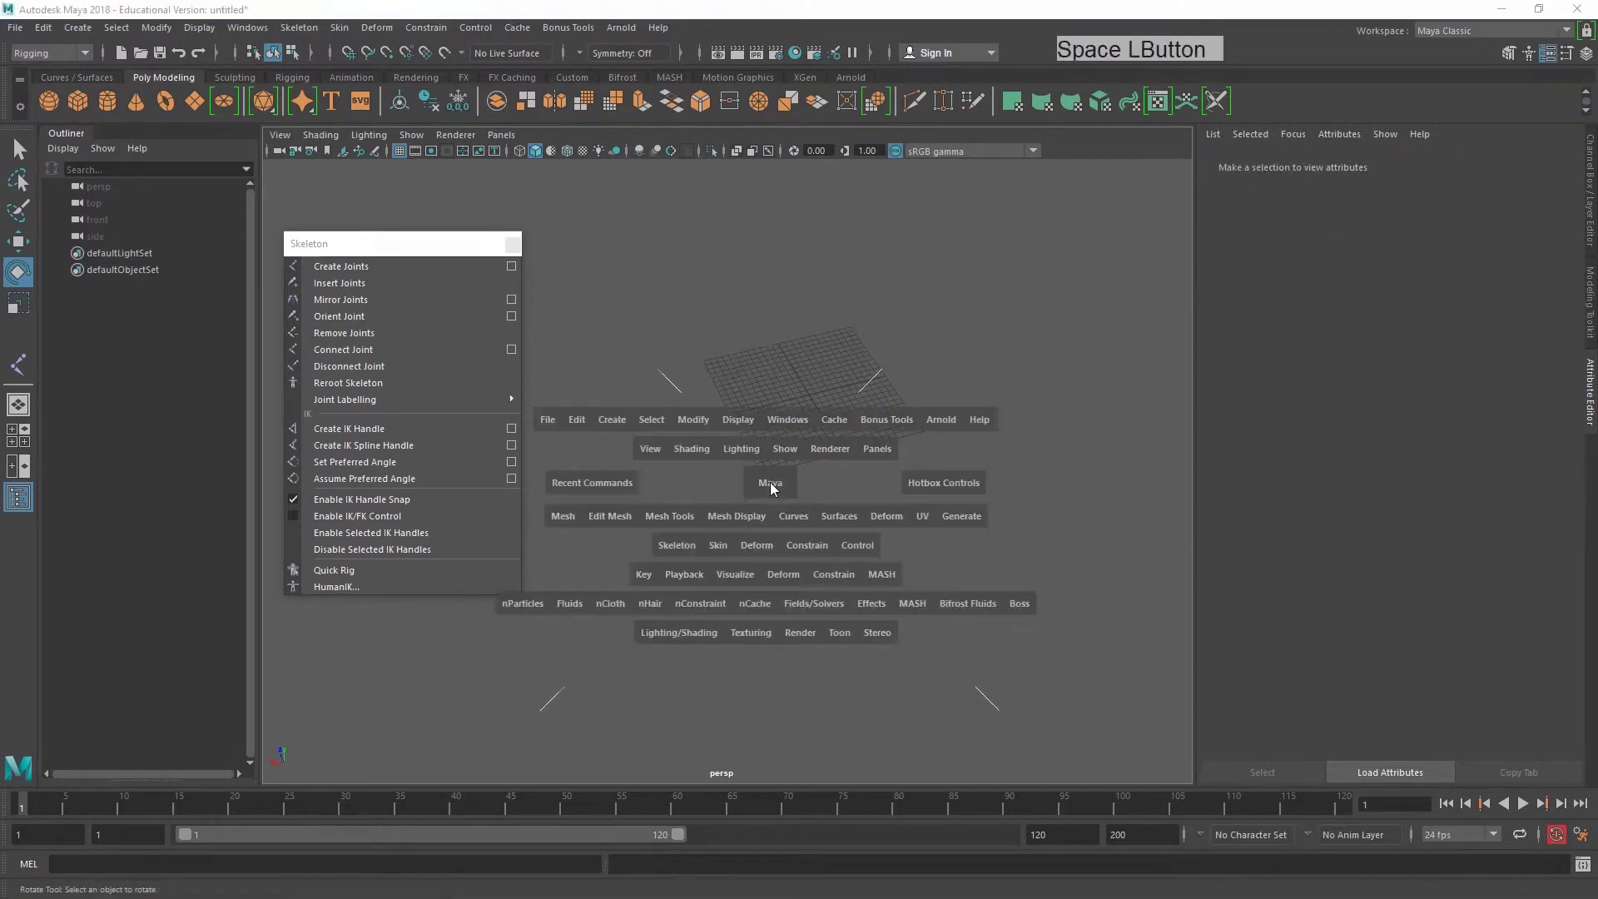
left_click_drag(771, 482, 770, 511)
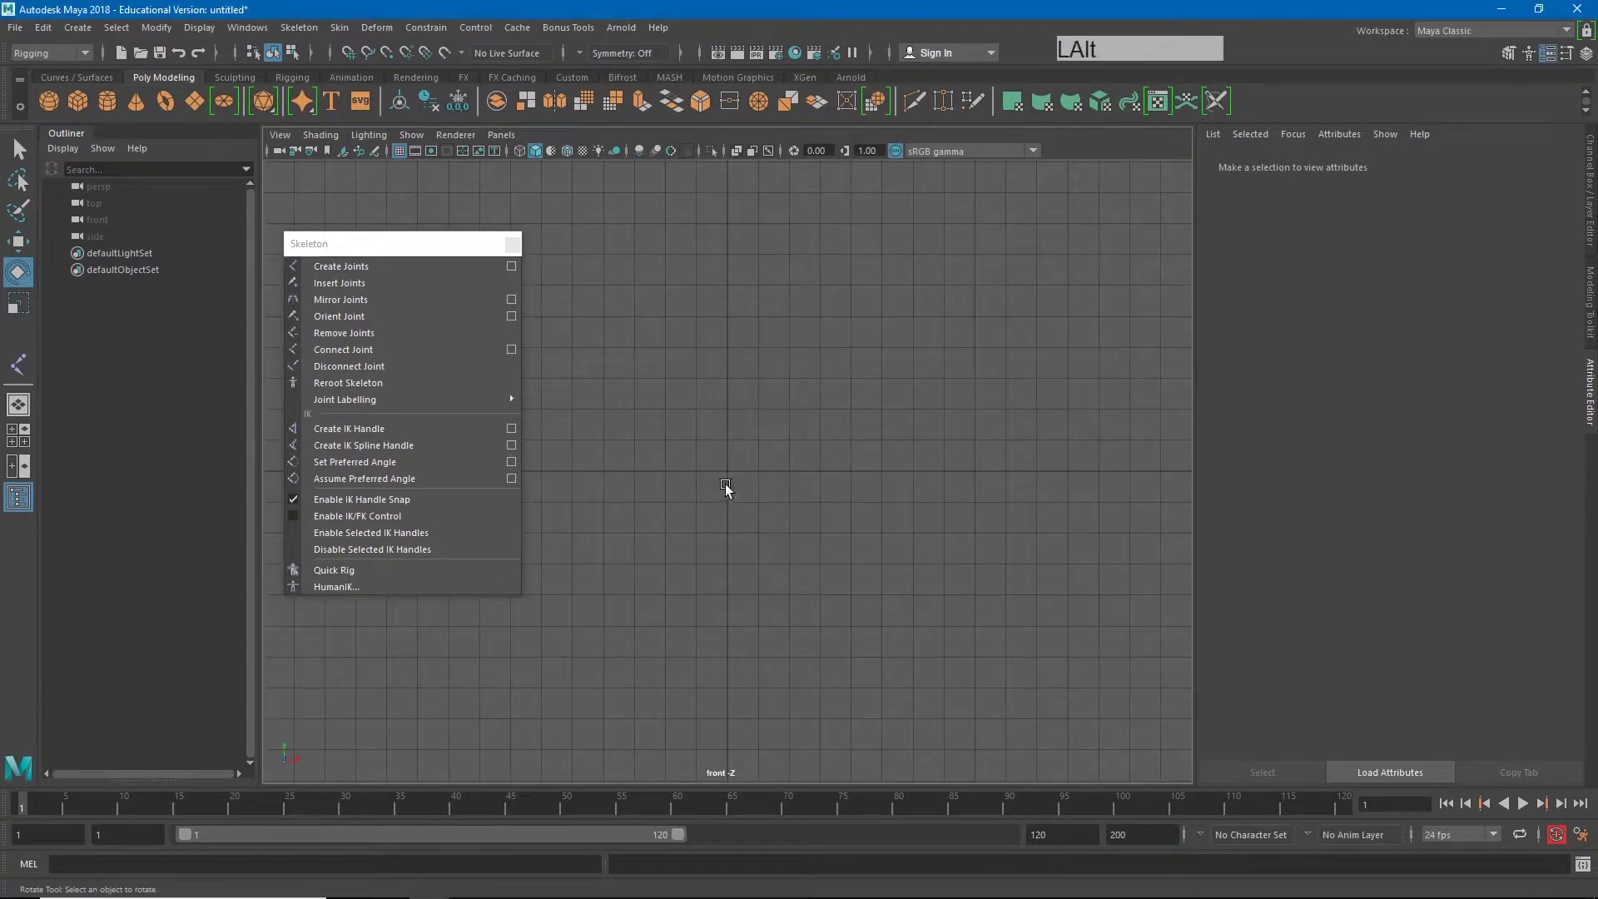
right_click_drag(855, 492, 720, 423, "alt")
- Draw a new four-joint chain across the front view
left_click(380, 263)
left_click_drag(391, 238, 142, 267)
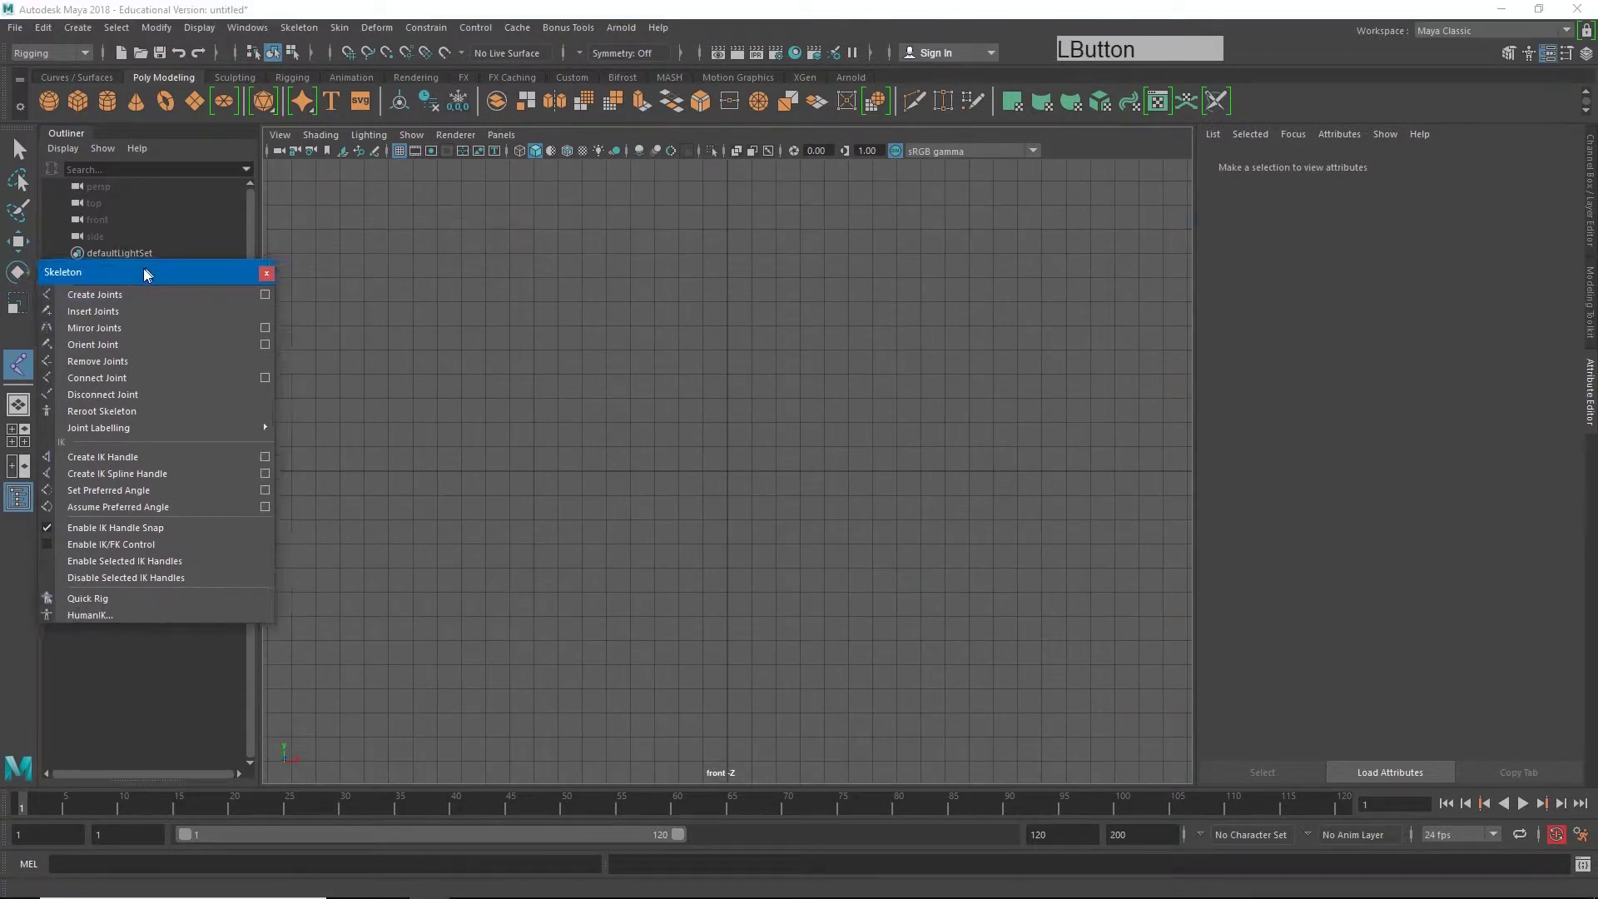
left_click(467, 383)
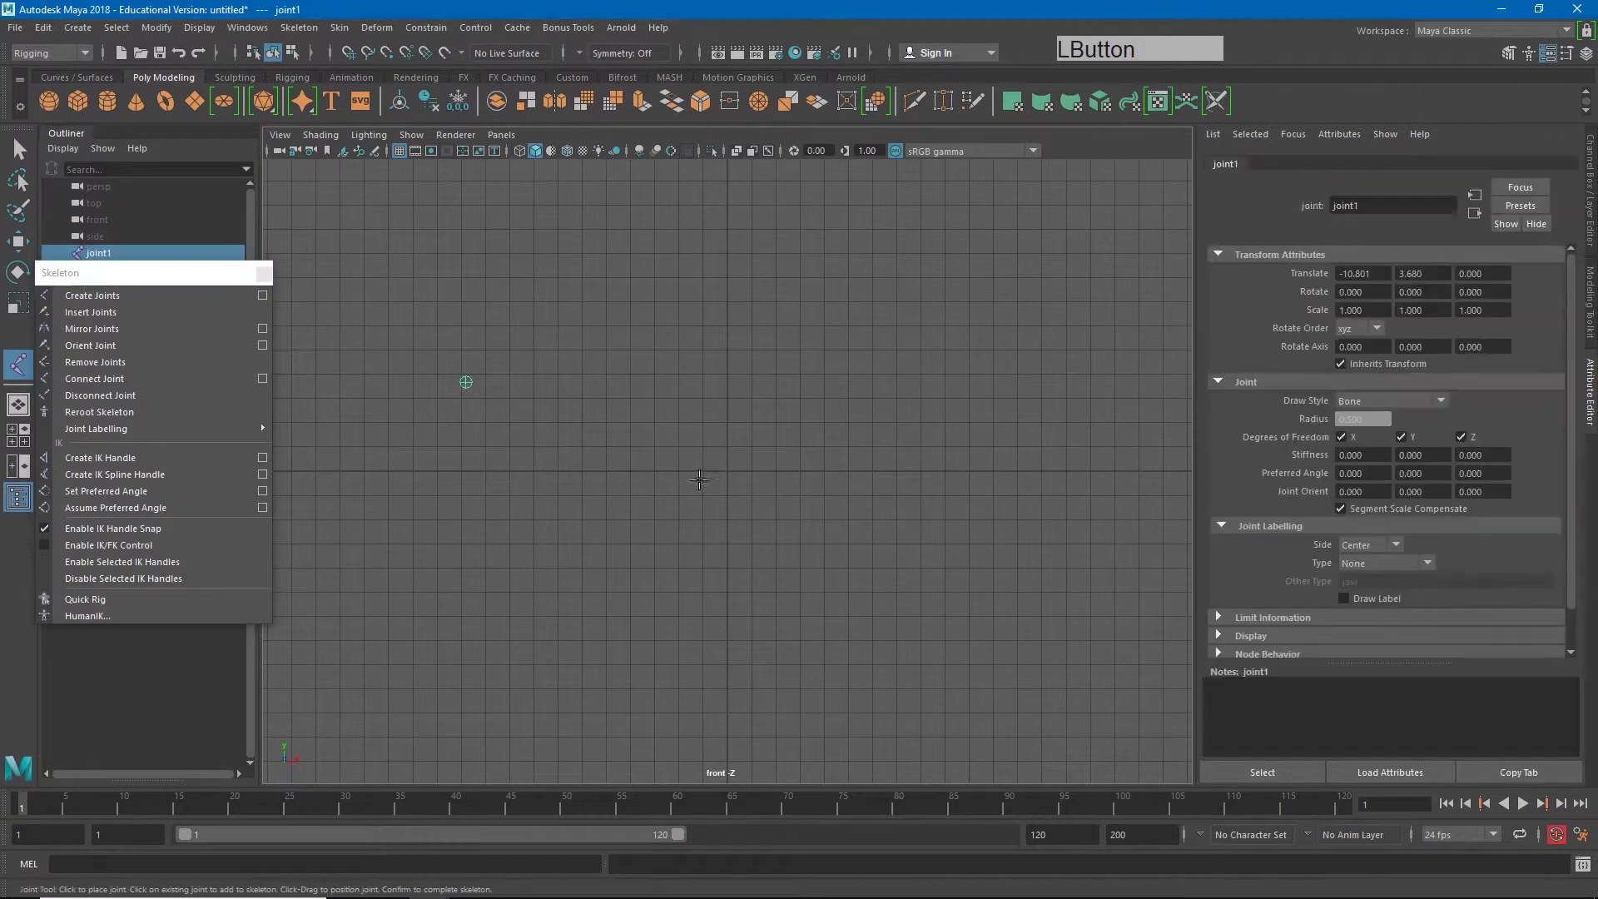
left_click(730, 489)
left_click(971, 414)
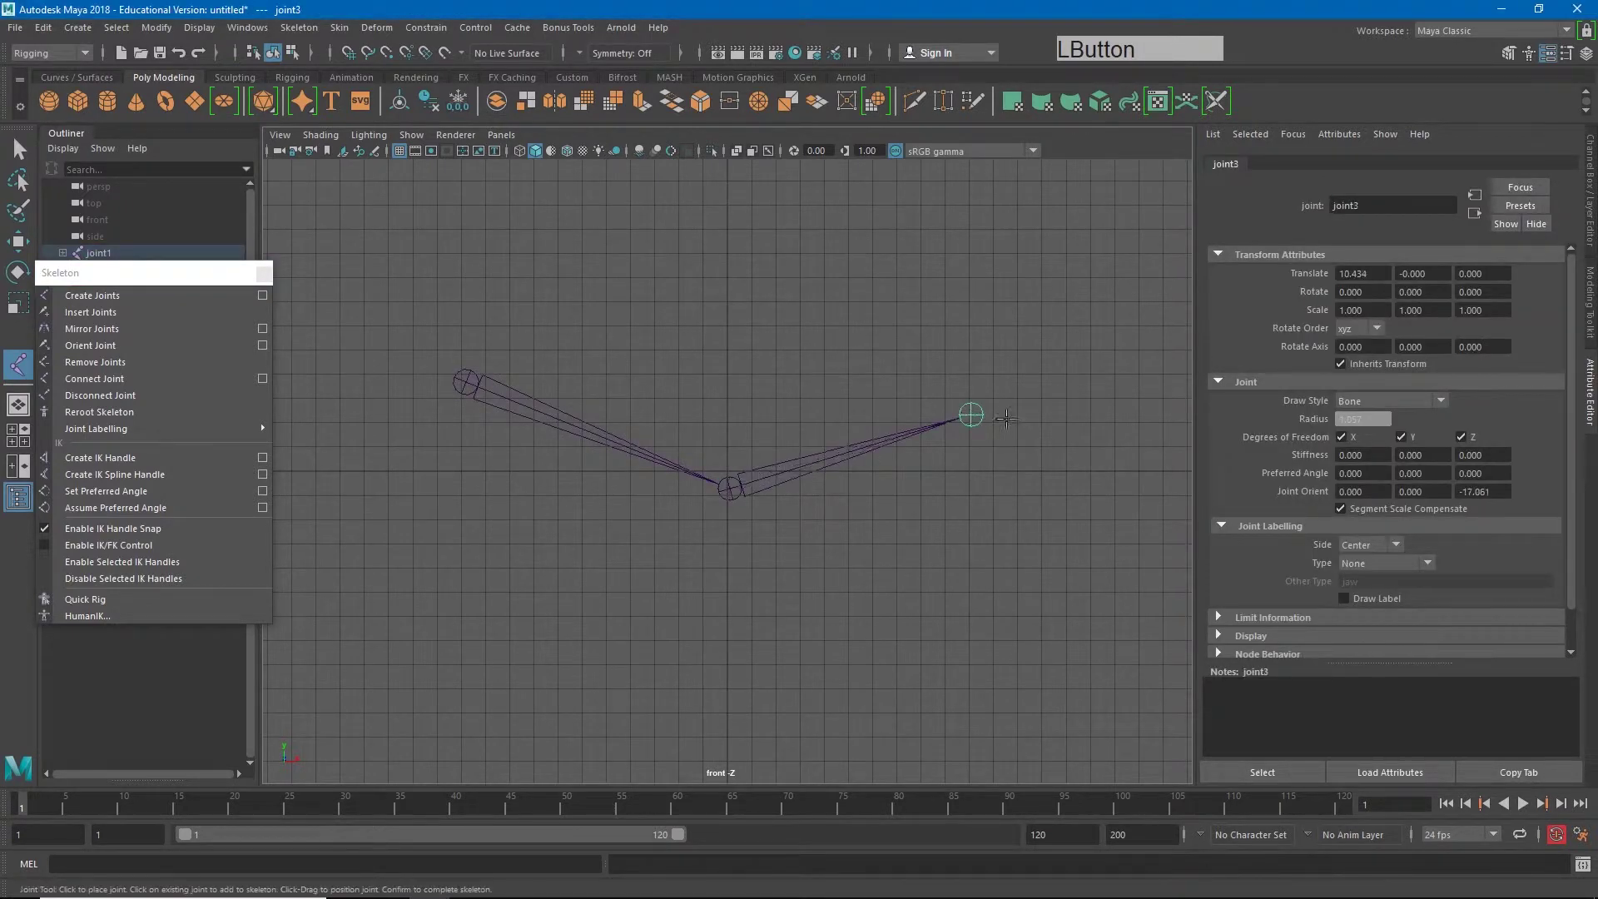
left_click_drag(1065, 416, 1083, 410)
key("Return")
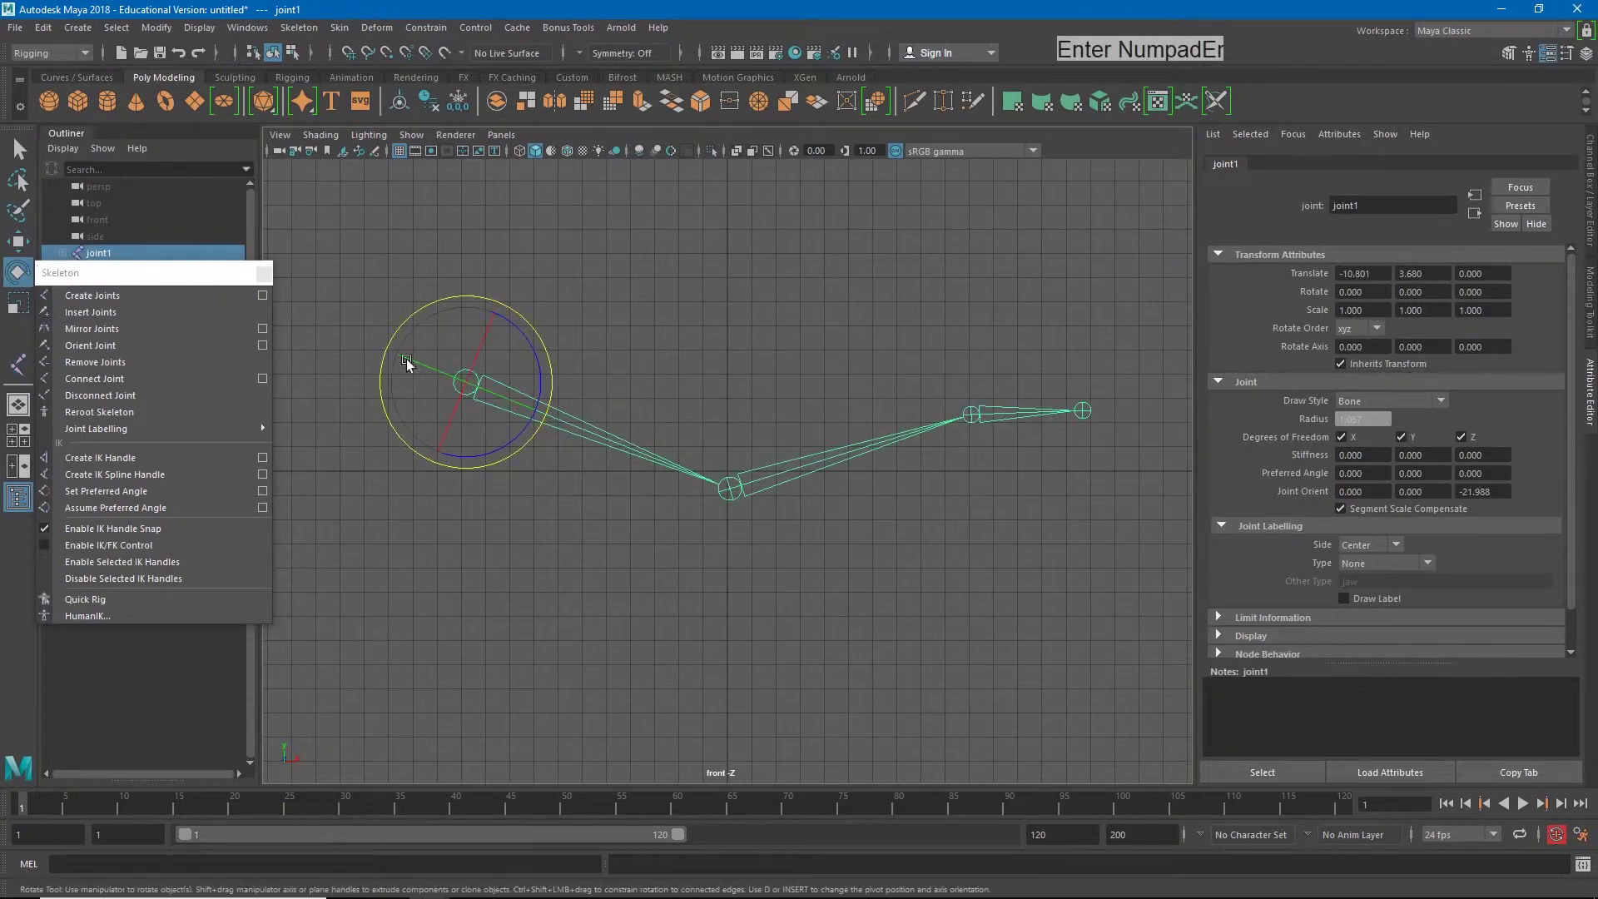
- Close the floating skeleton window and rename joint1 to Shoulder and joint2 to Elbow
left_click(264, 274)
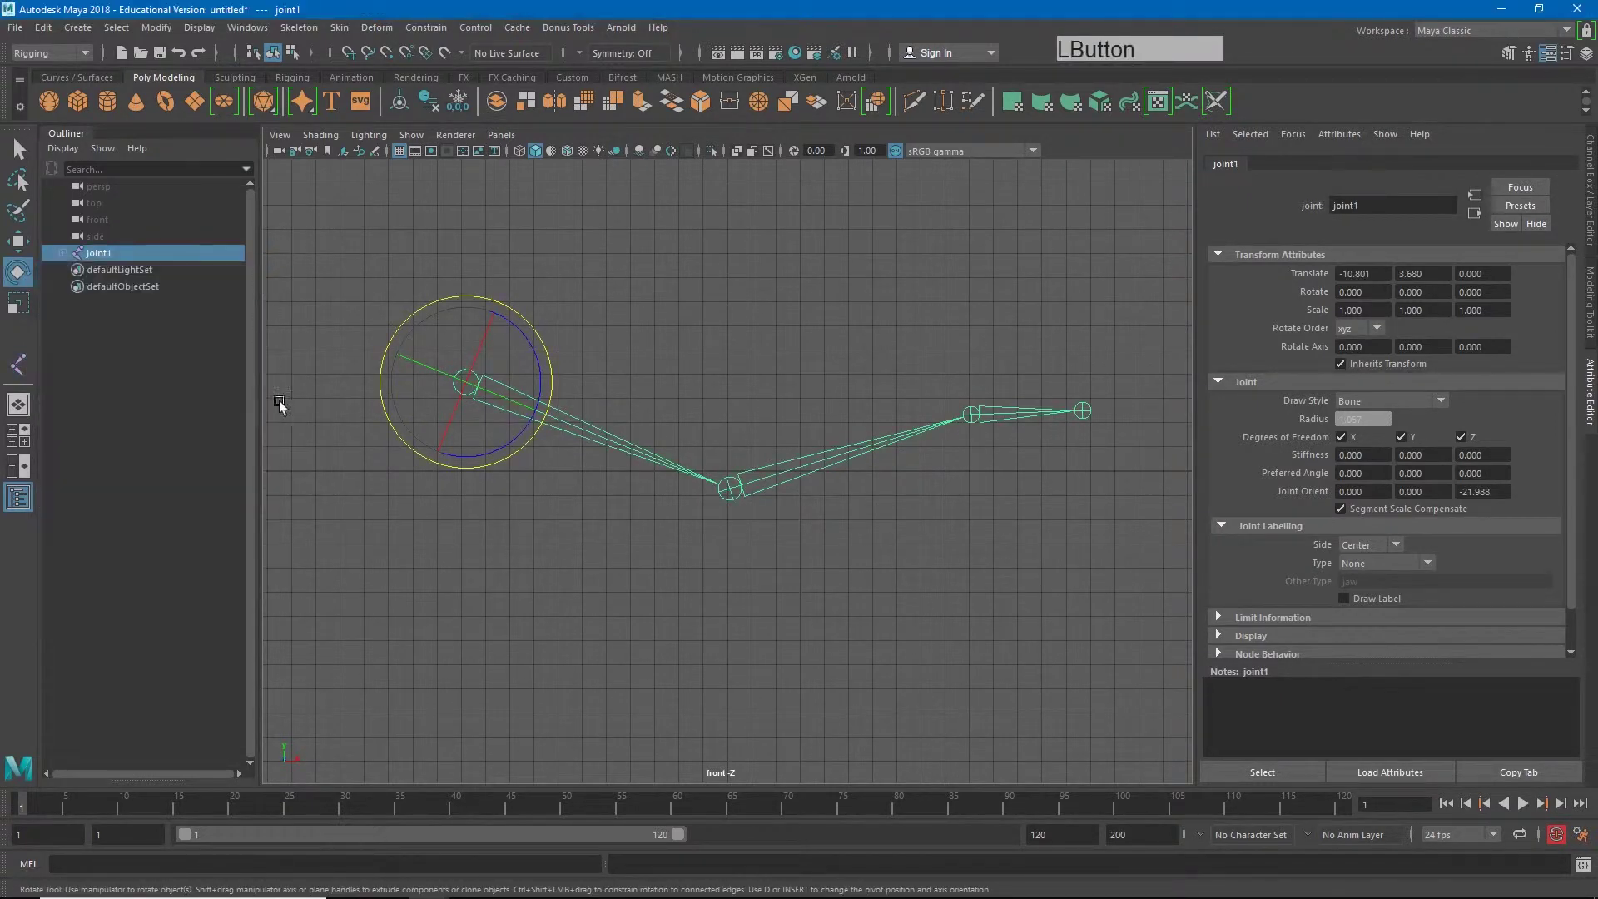
left_click(63, 253, "shift")
double_click(101, 253)
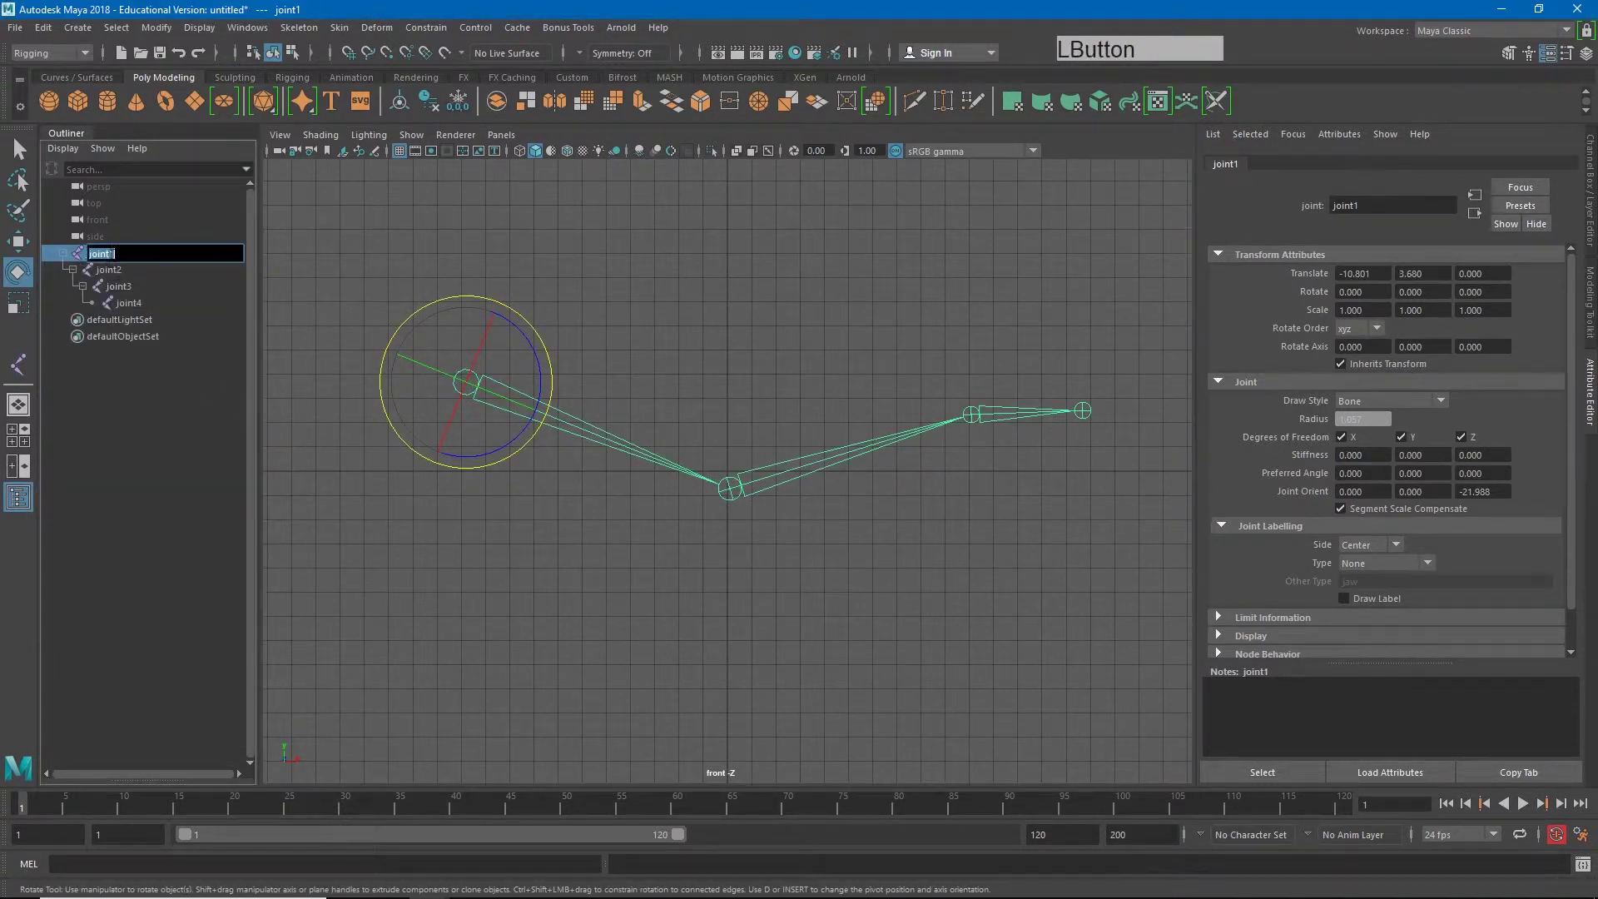
type("Shoulder")
key("KP_Enter")
left_click(114, 270)
double_click(114, 270)
type("Elbow")
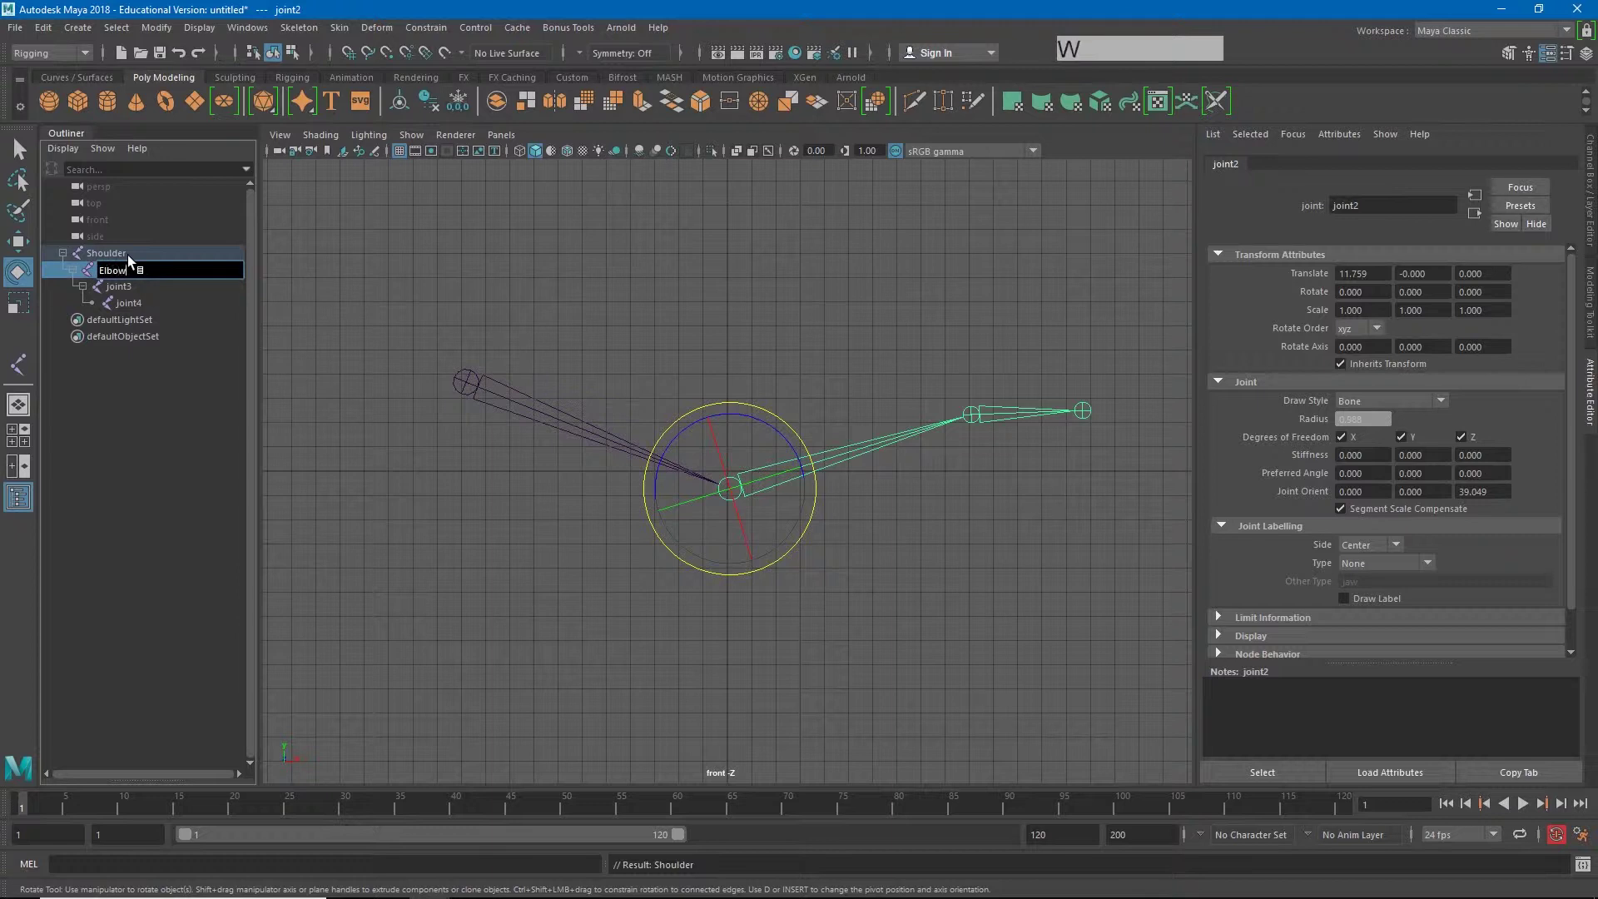
key("KP_Enter")
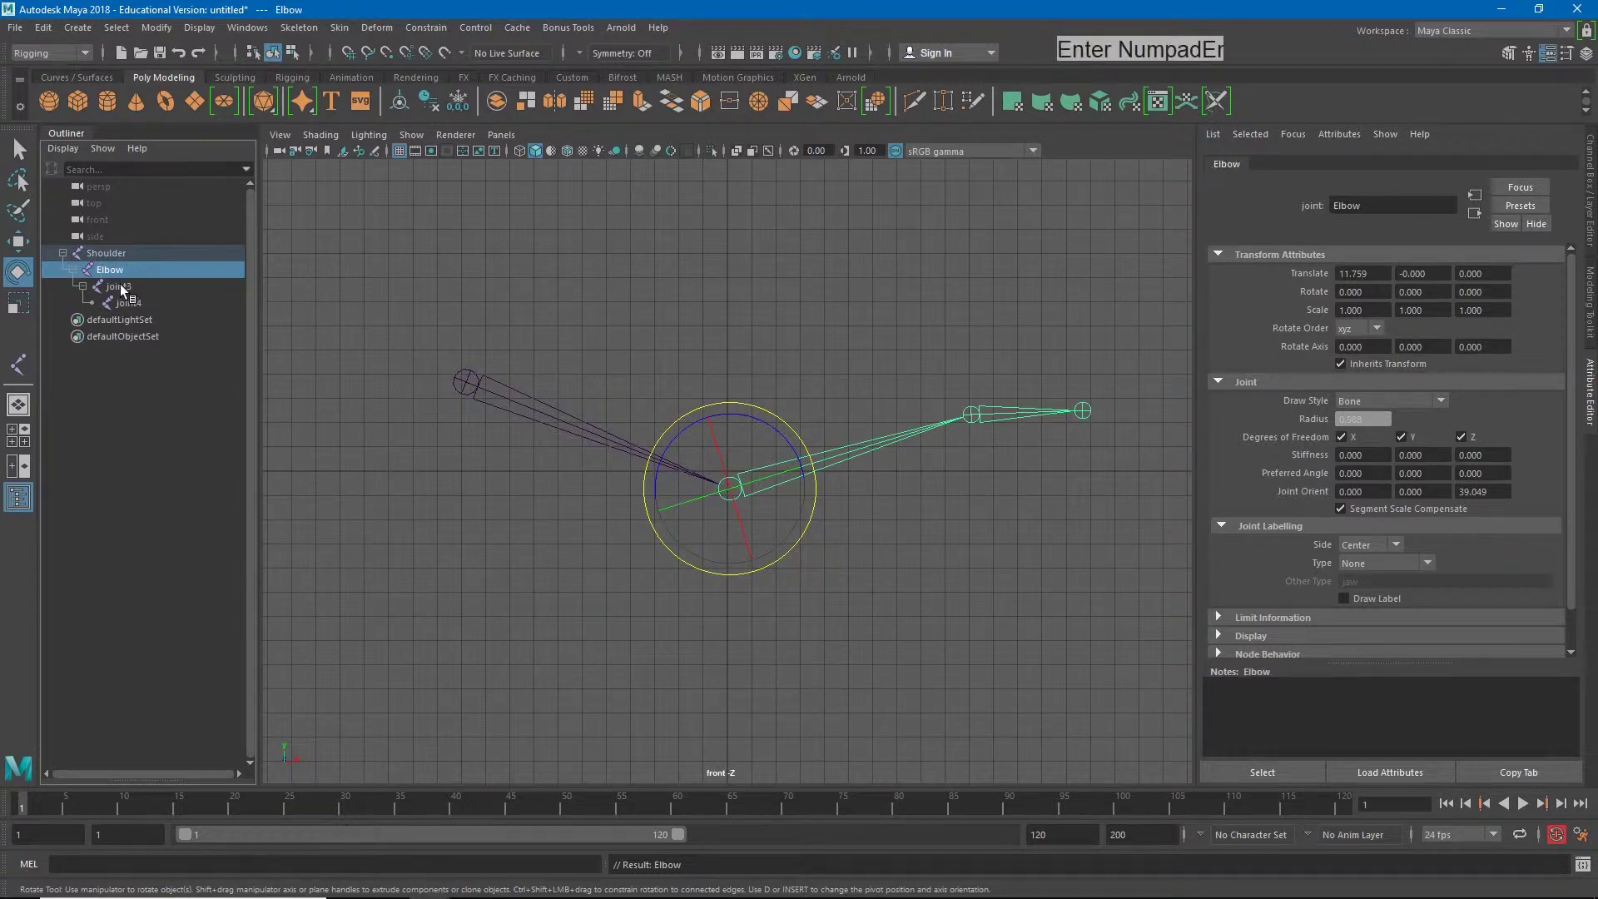
- Rename joint3 to Wrist and joint4 to Finger in the Outliner
double_click(121, 287)
type("Wrist")
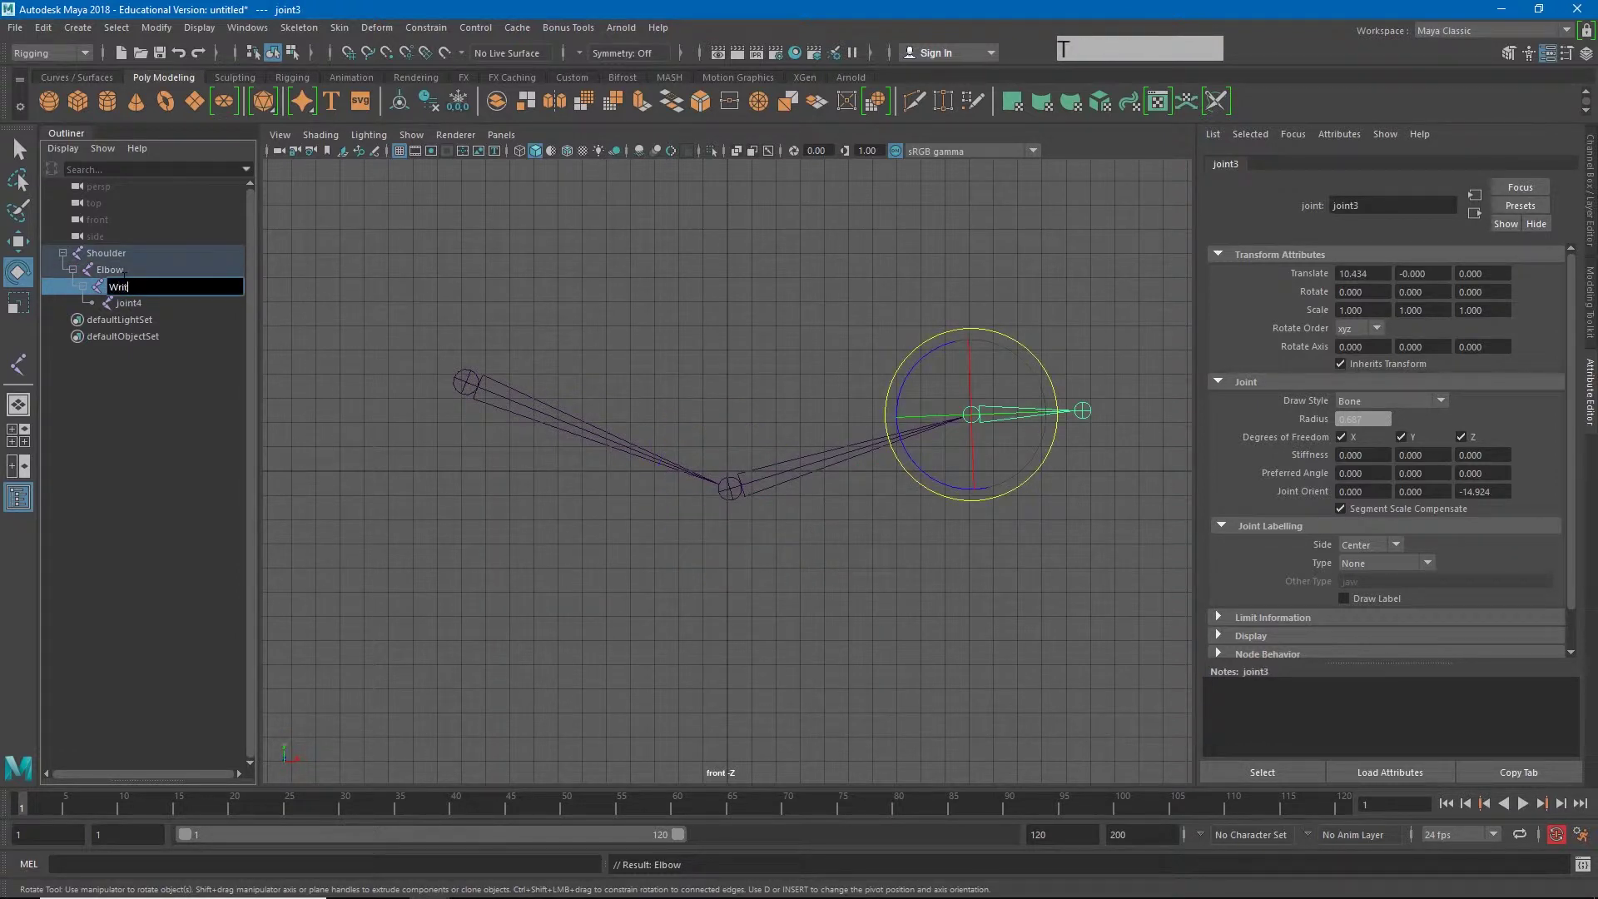
key("KP_Enter")
double_click(129, 303)
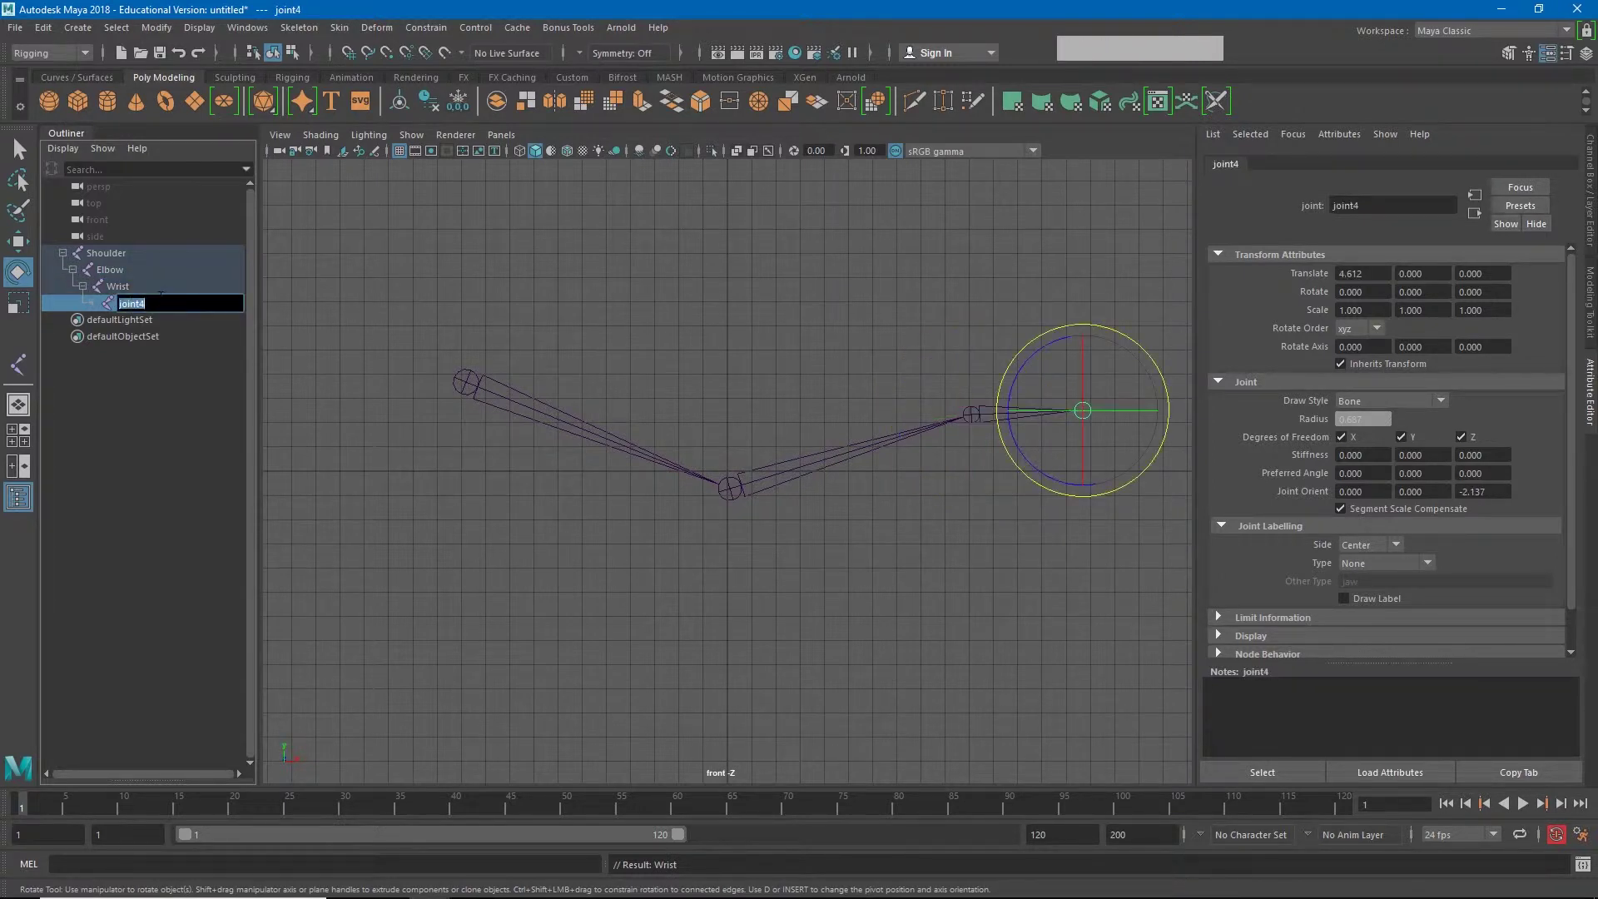
key("Shift_R")
type("Finder")
key("Return")
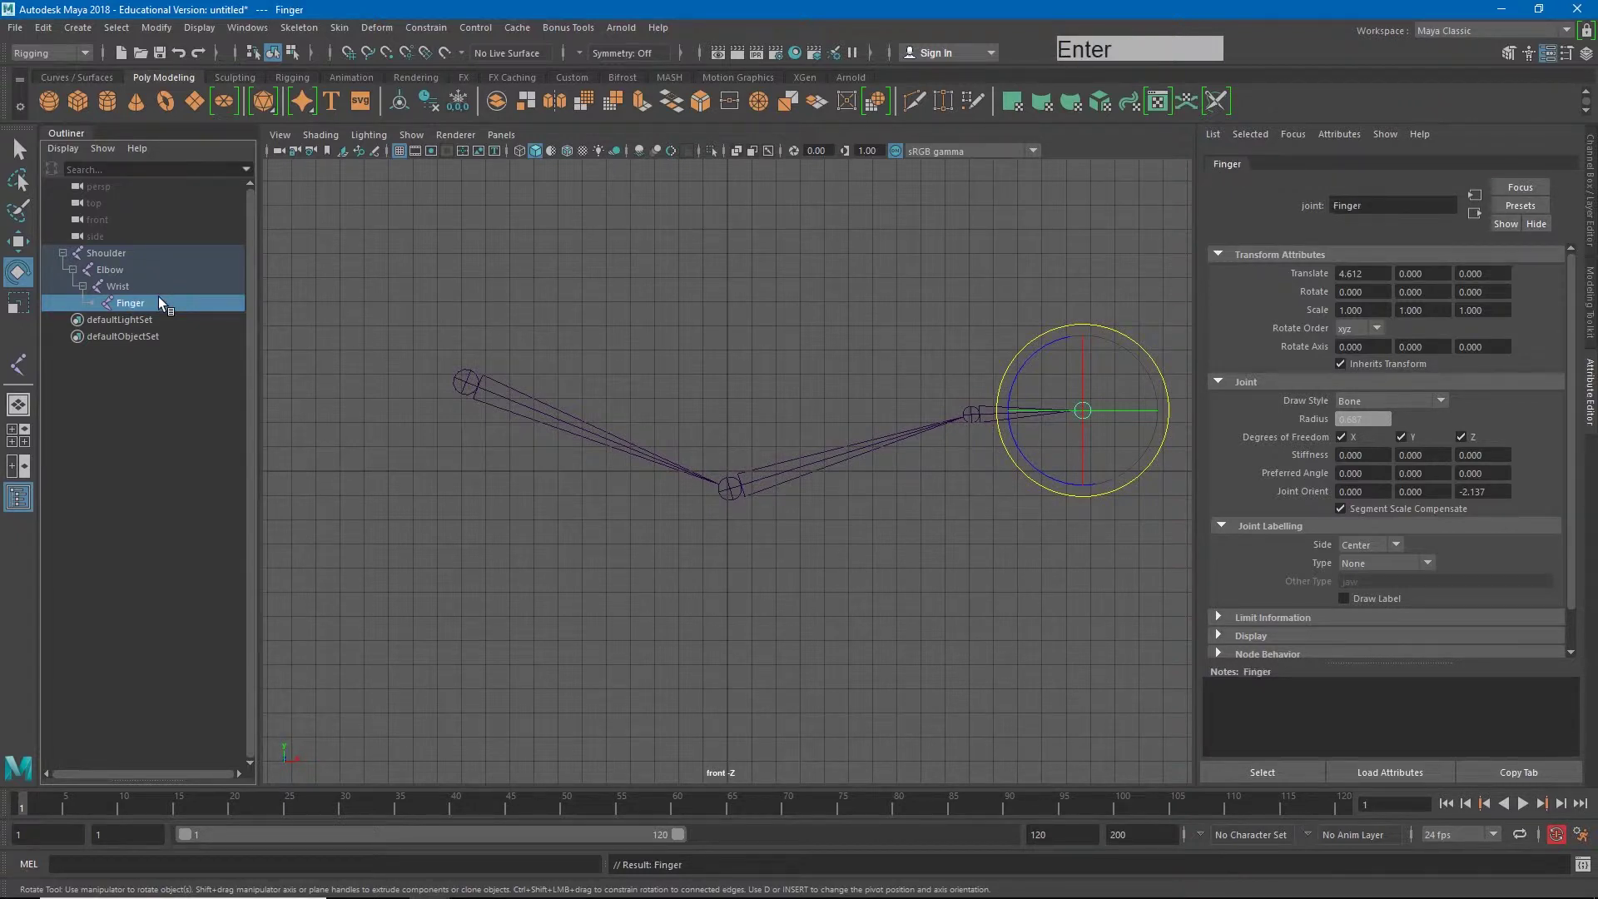
- Test-pose the arm by rotating the Shoulder, Elbow and Wrist joints
left_click(671, 331)
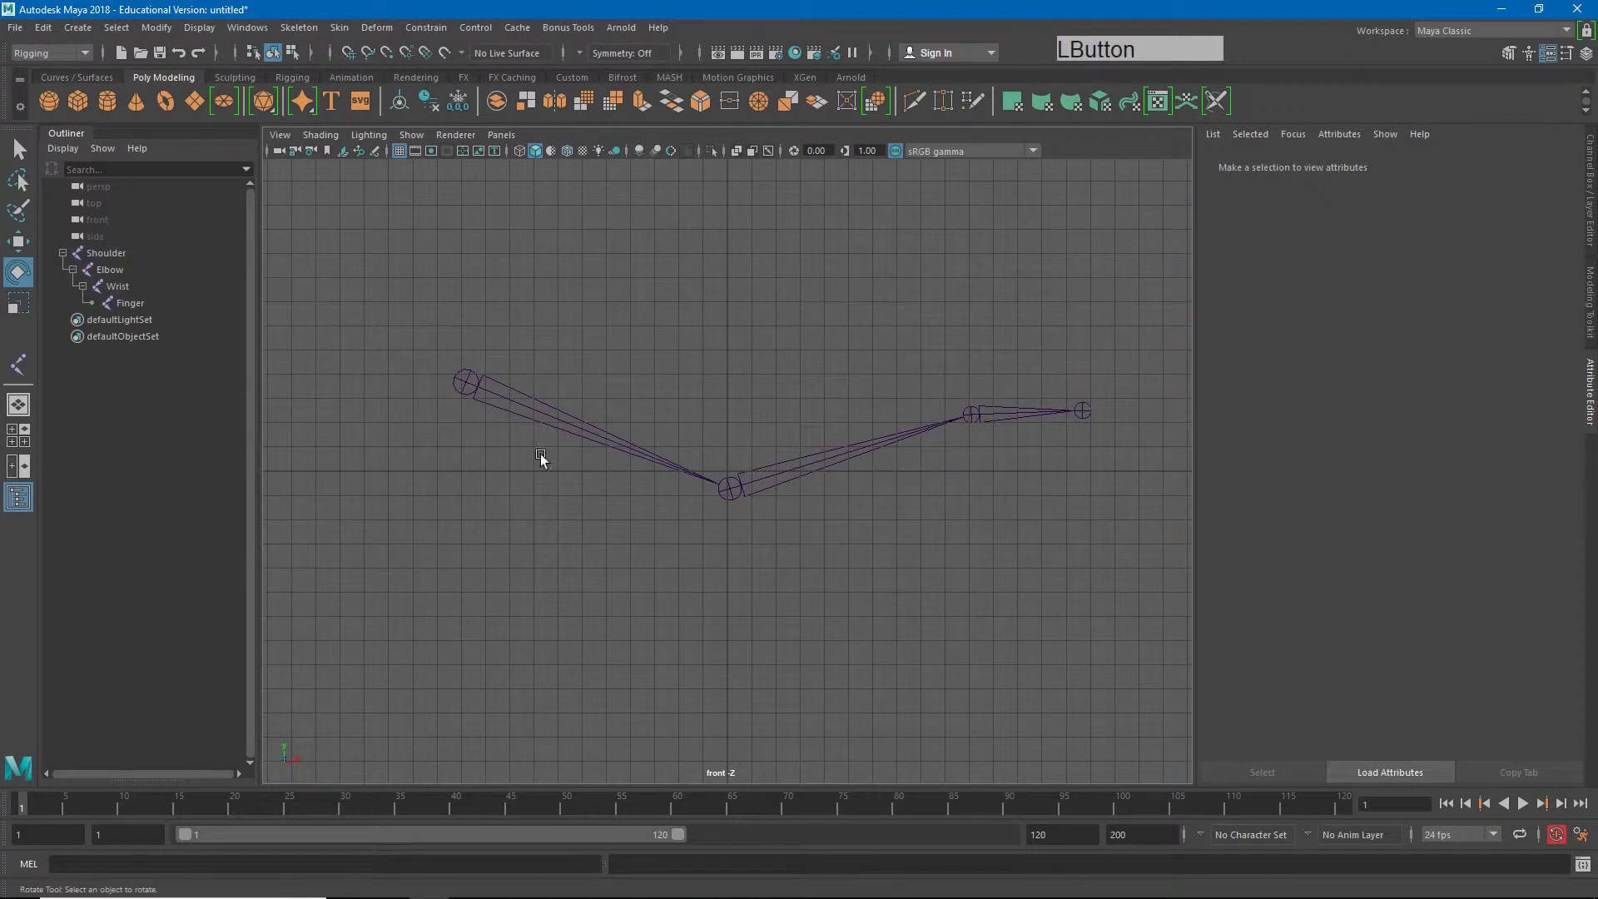
left_click(544, 410)
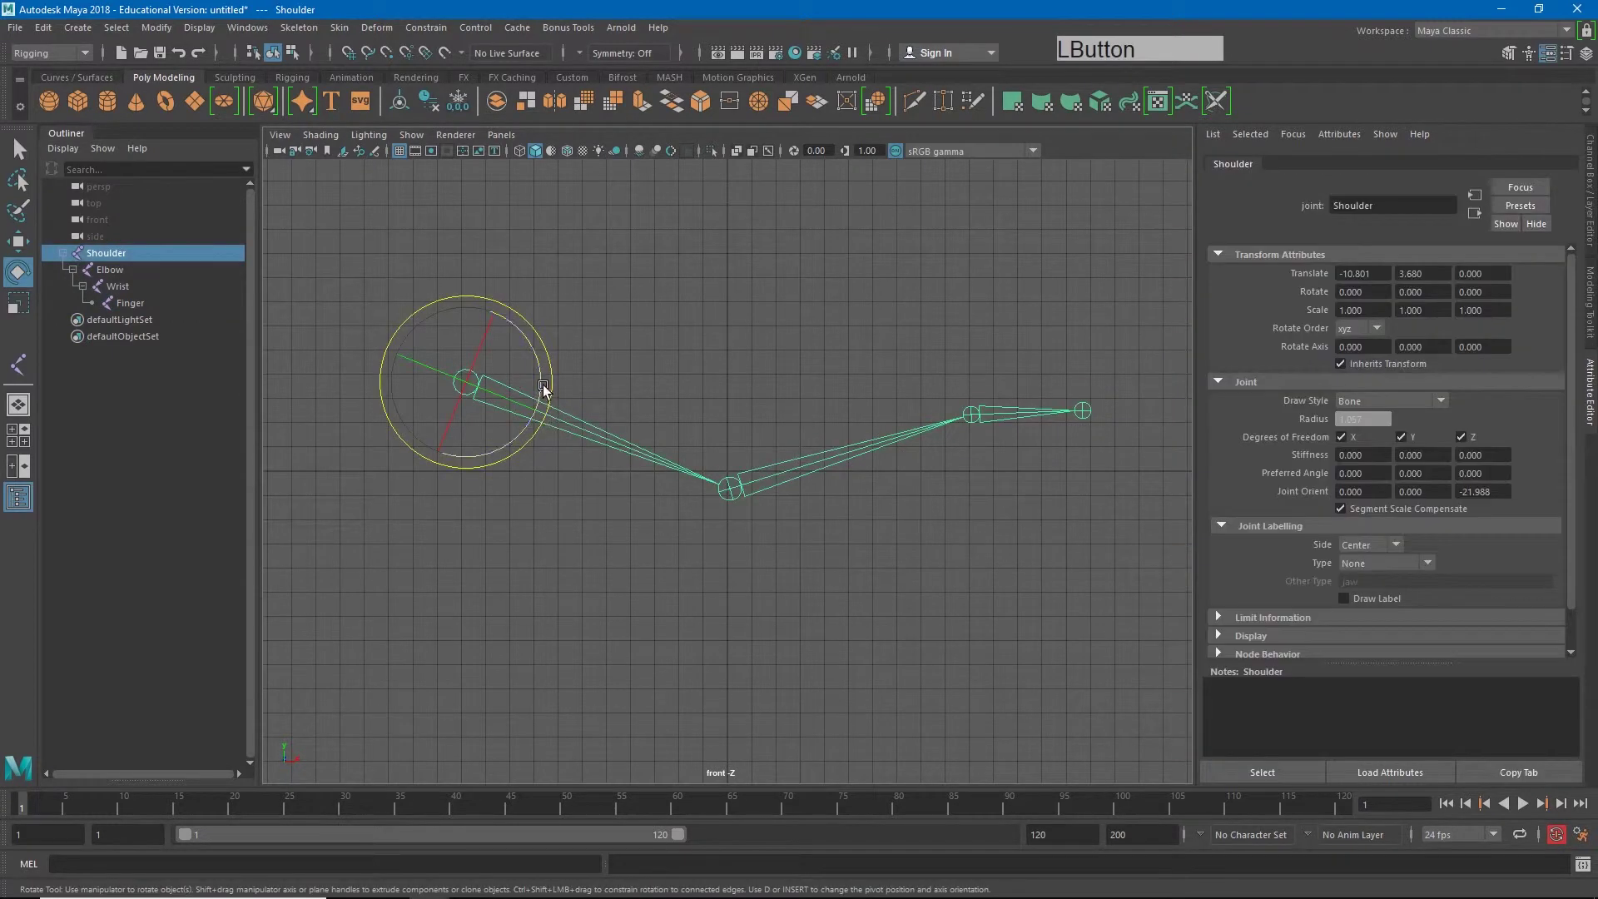
mouse_move(546, 390)
left_mouse_down()
mouse_move(532, 441)
mouse_move(546, 358)
mouse_move(552, 400)
left_mouse_up()
left_click(763, 507)
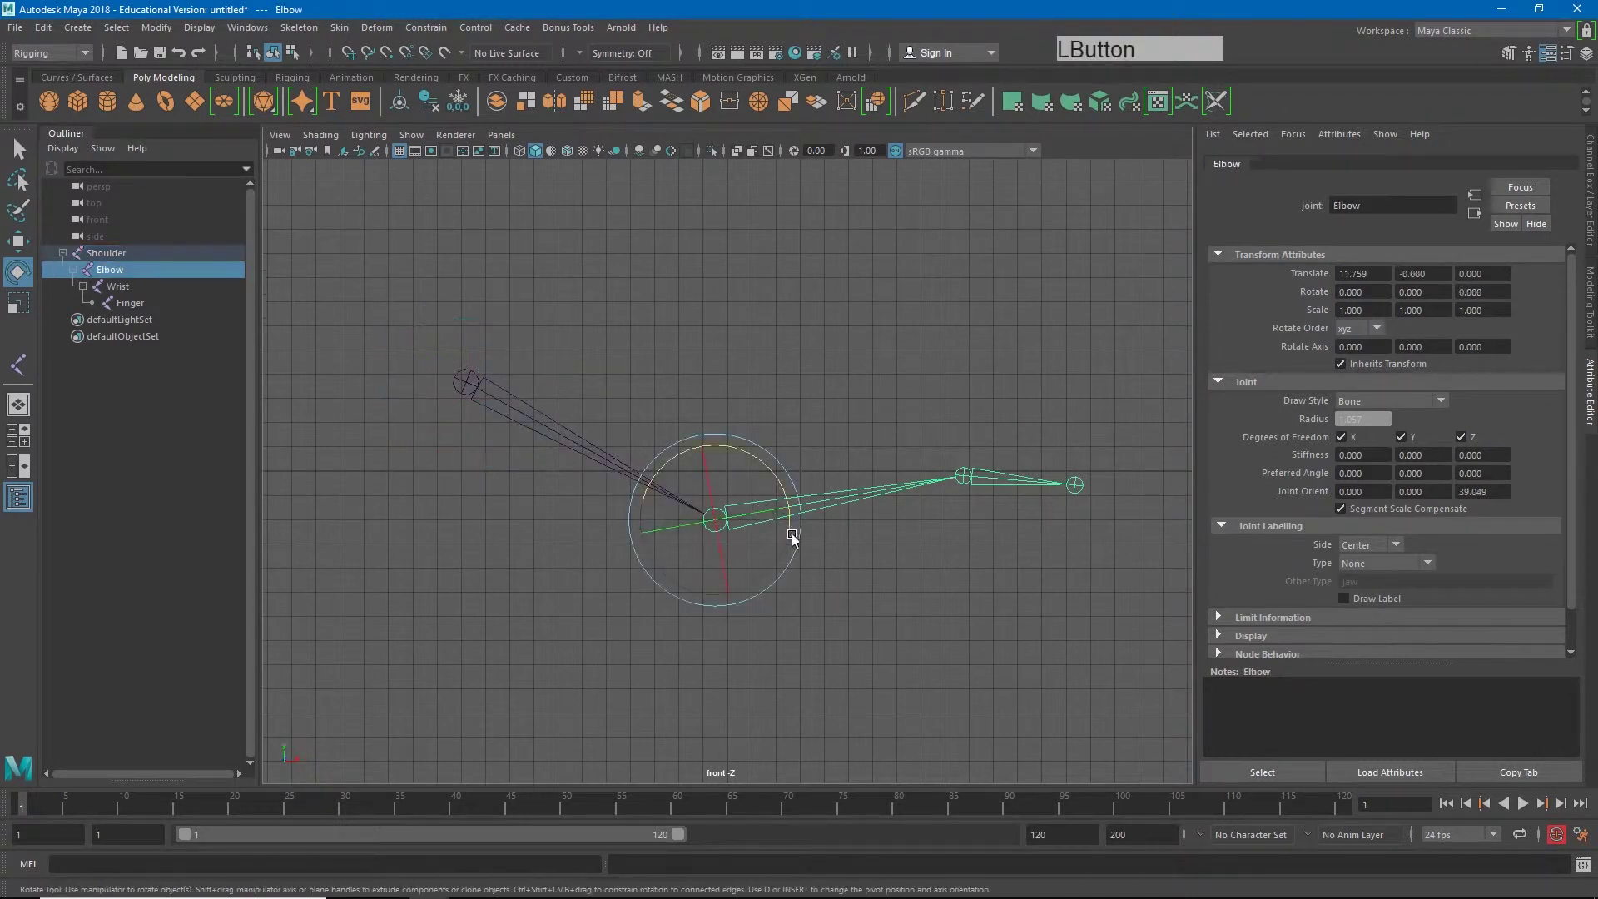
left_click_drag(790, 520, 731, 462)
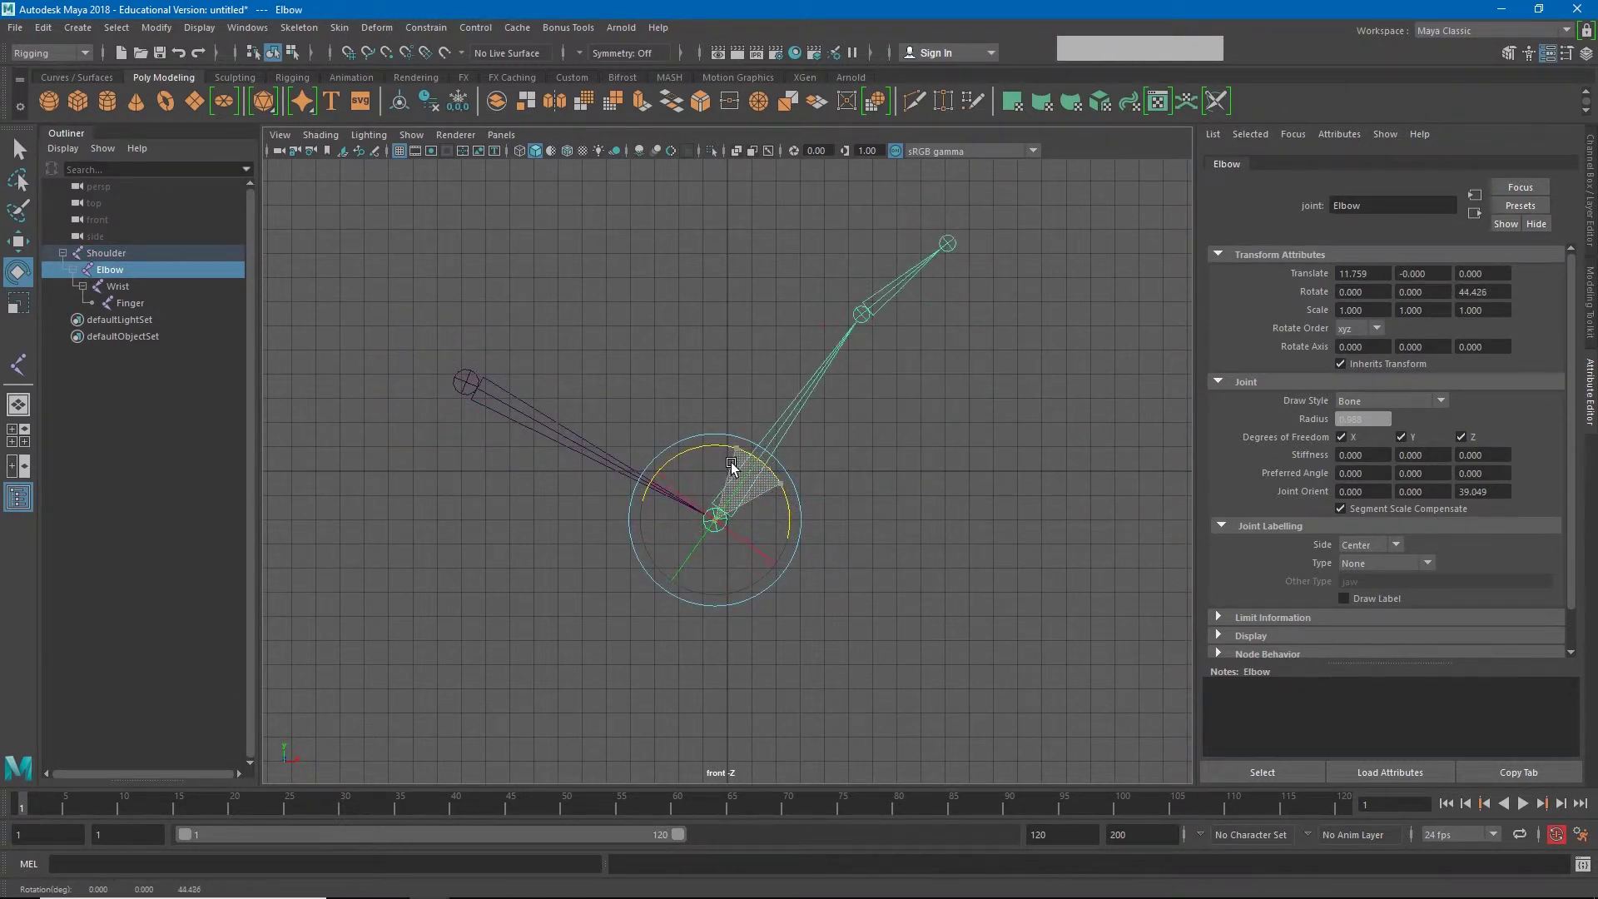
left_click(863, 319)
left_click_drag(879, 387, 883, 341)
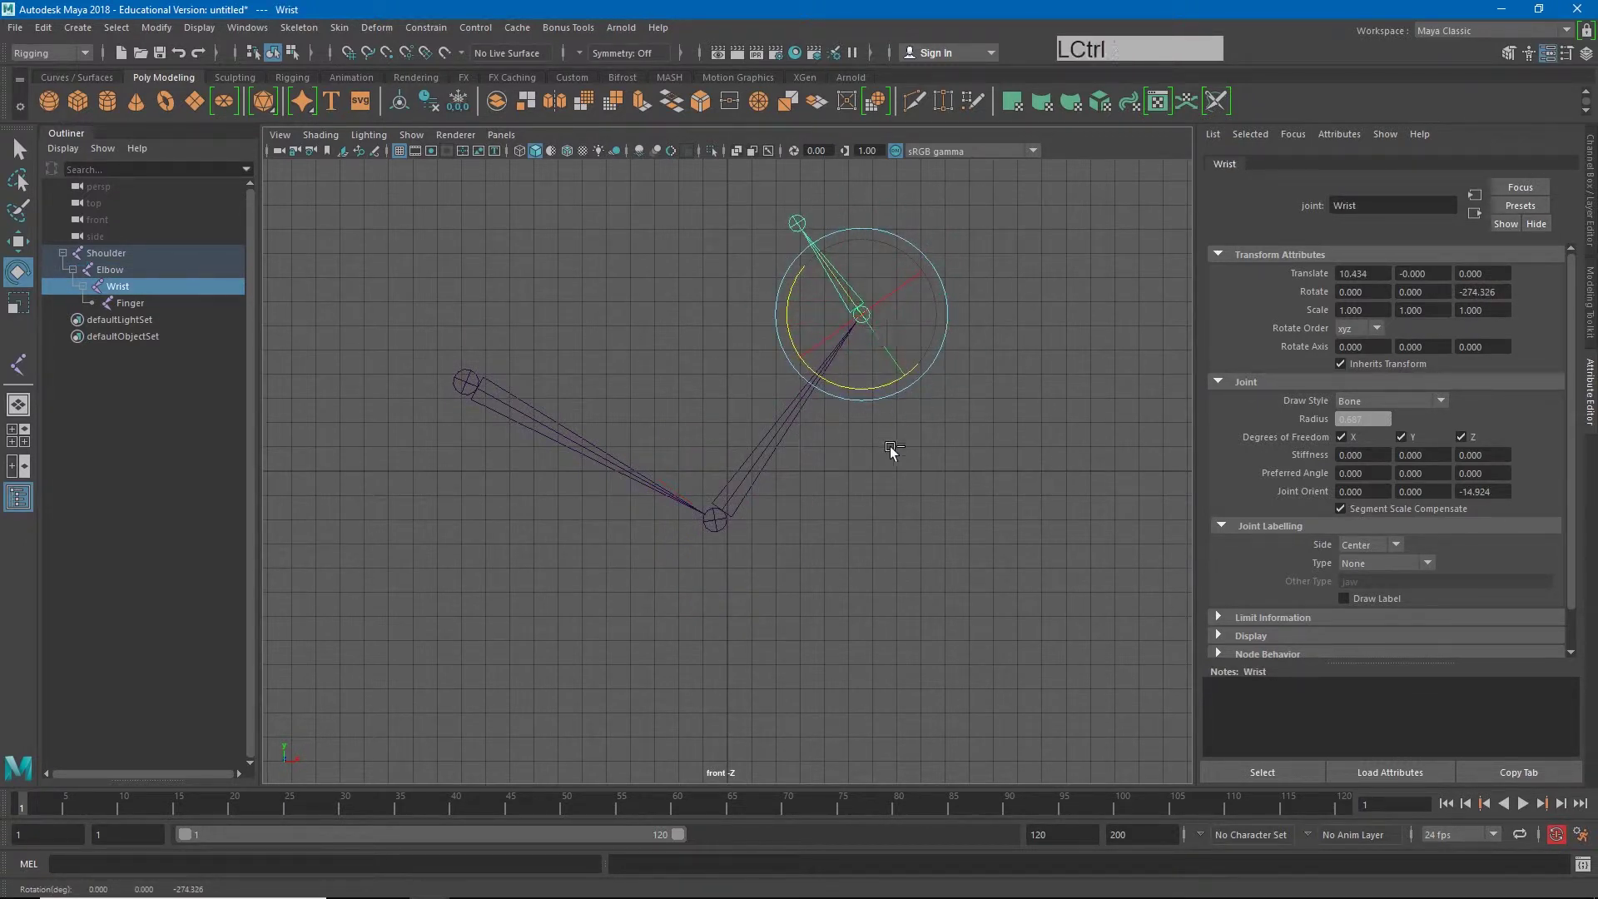
- Swing the whole arm from the Shoulder, then select the chain from its root
left_click(538, 425)
left_click_drag(536, 361, 619, 388)
left_click(628, 438)
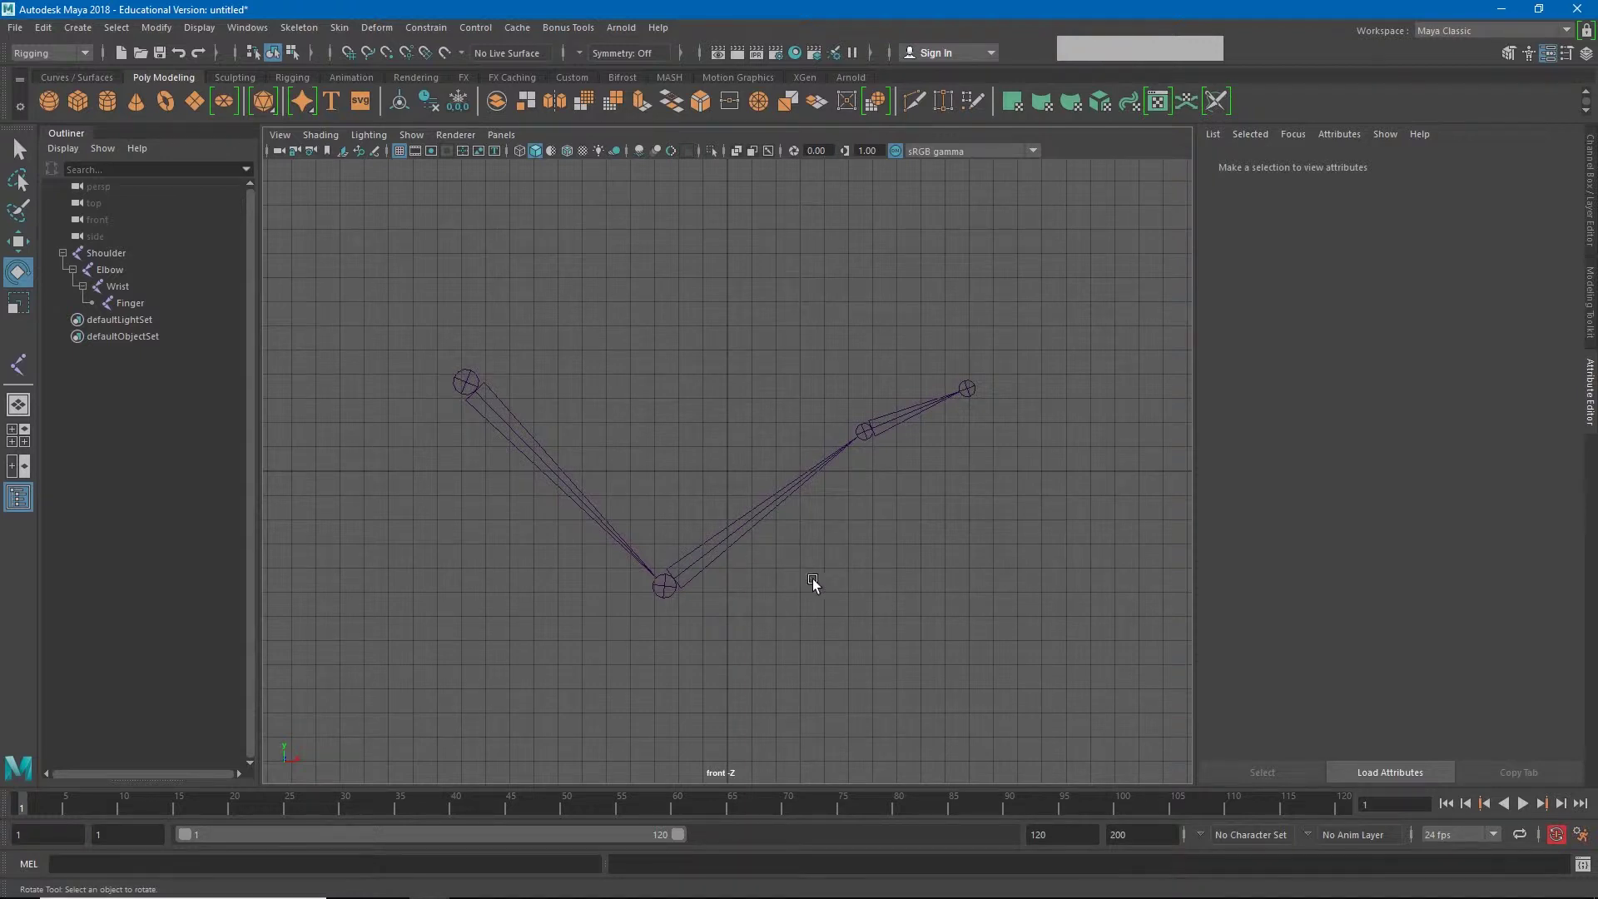
left_click(564, 474)
- Delete the joint chain and create a polygon cylinder from the shelf
key("Delete")
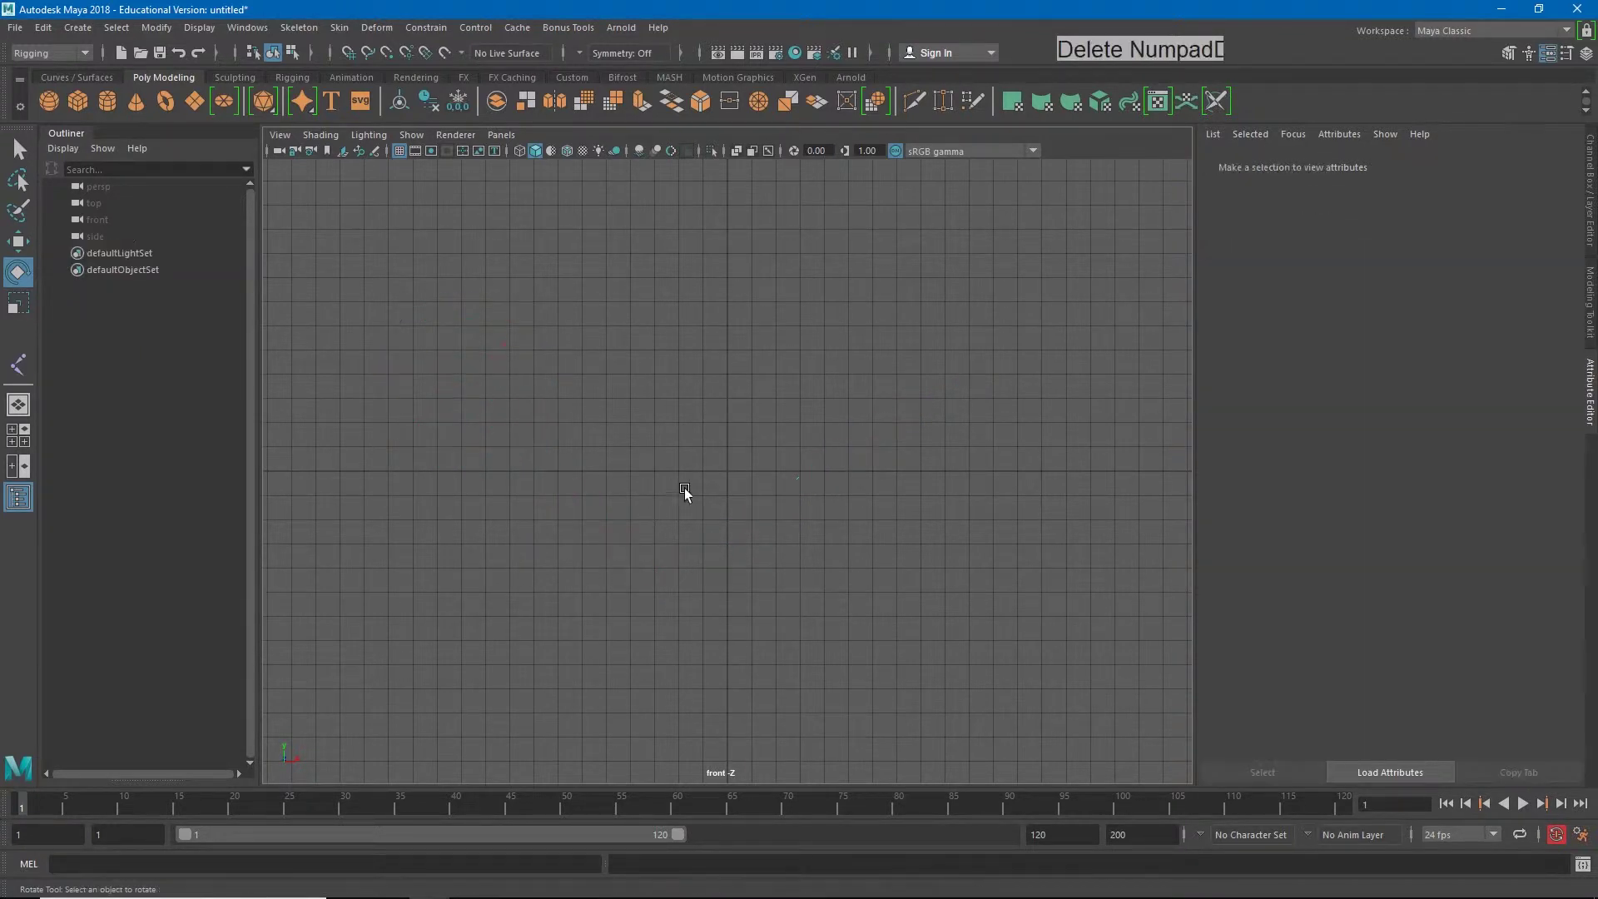
left_click_drag(841, 496, 526, 433, "alt")
left_click(106, 101)
- Stretch the cylinder into a tall column (Scale Y 5.012) and raise it 5.294 onto the grid
key("r")
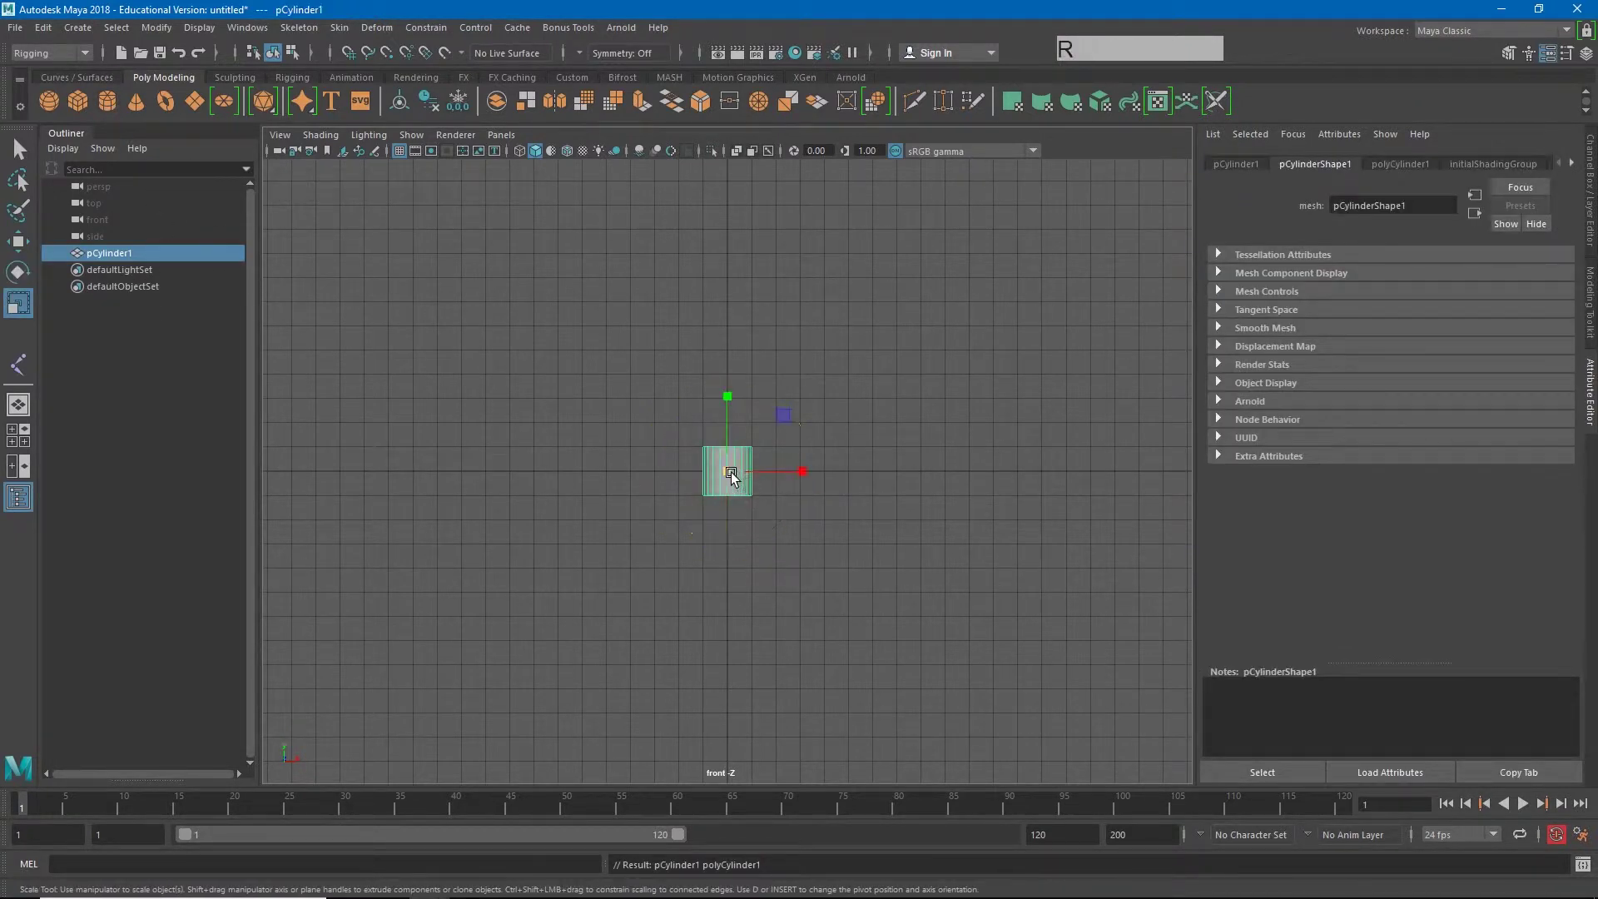
left_click_drag(728, 470, 902, 489)
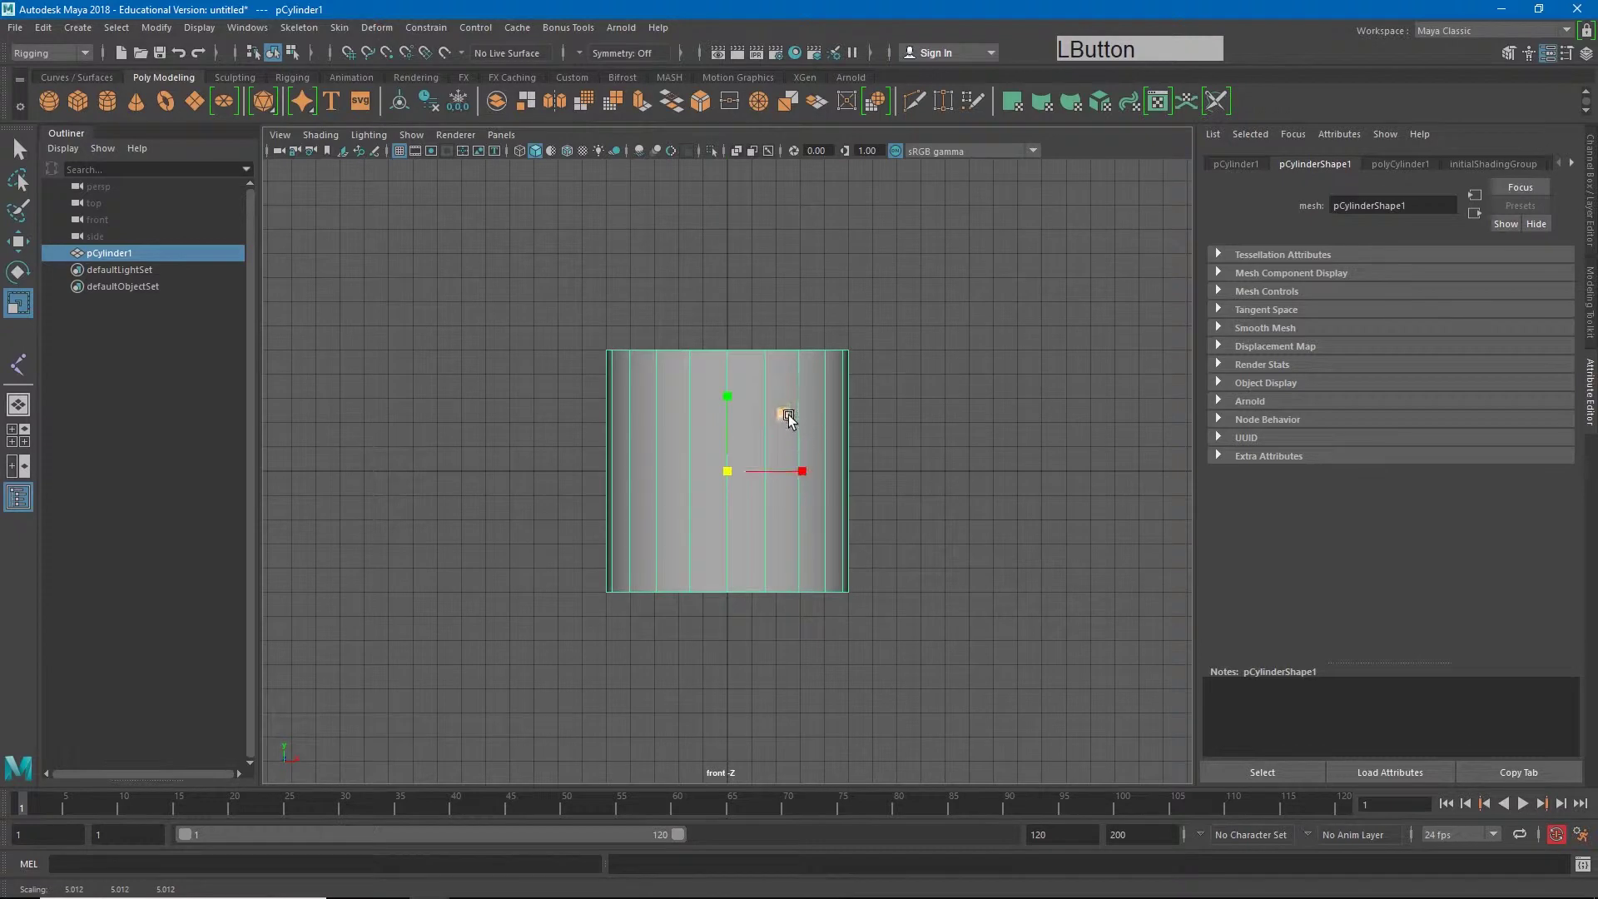
key("space")
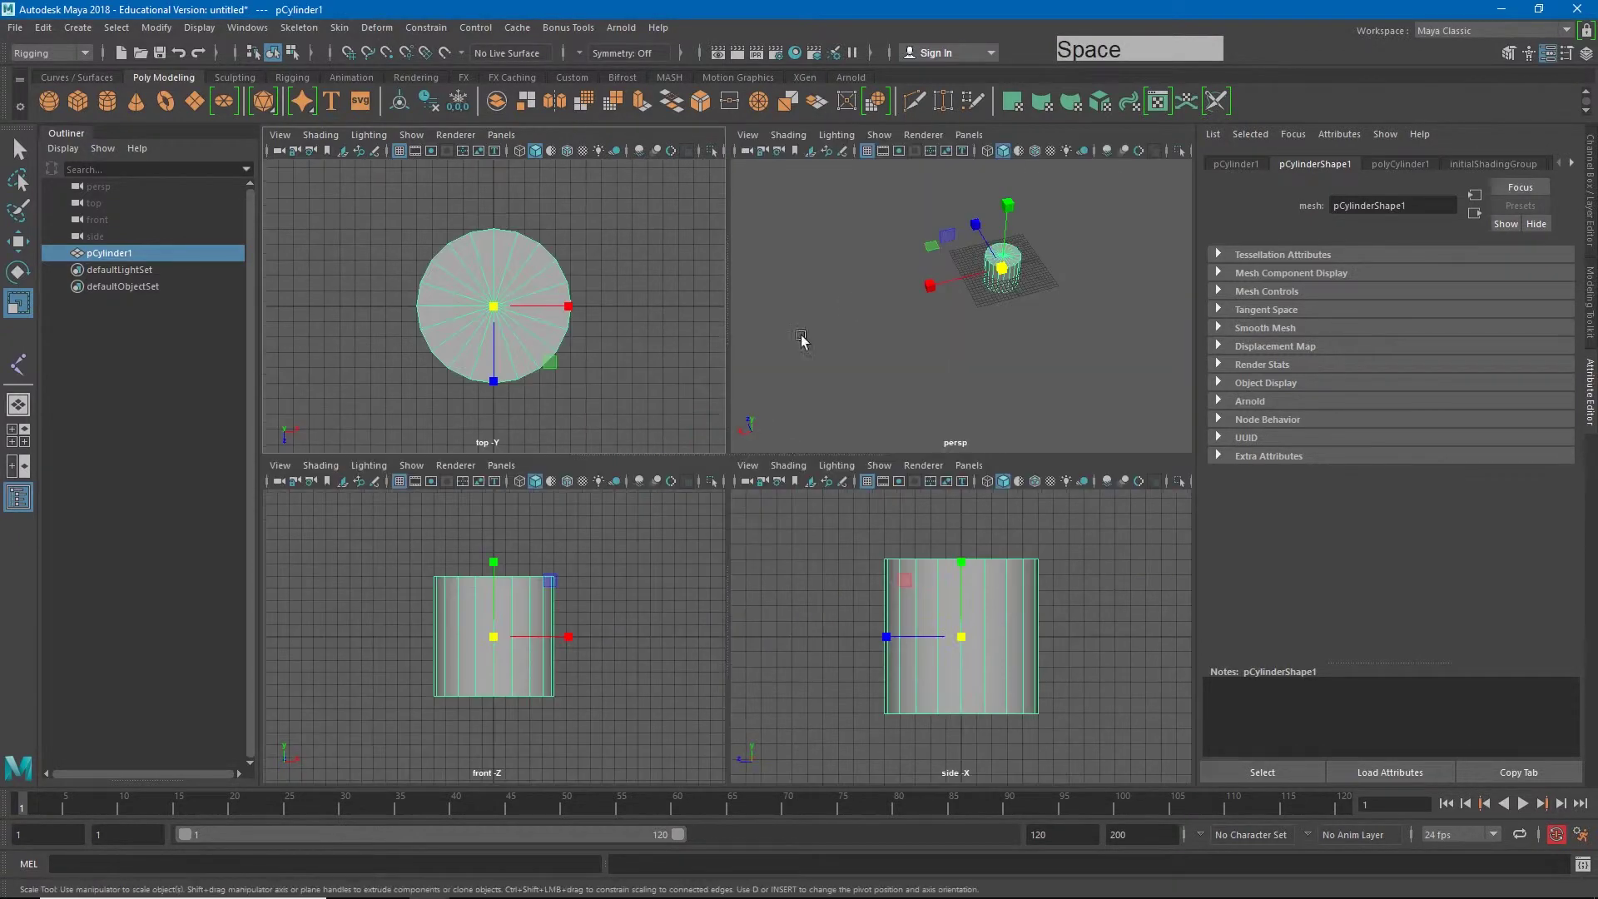
key("space")
left_click_drag(733, 366, 820, 323)
key("w")
left_click_drag(820, 323, 749, 416, "alt")
right_click_drag(749, 416, 1487, 203, "alt")
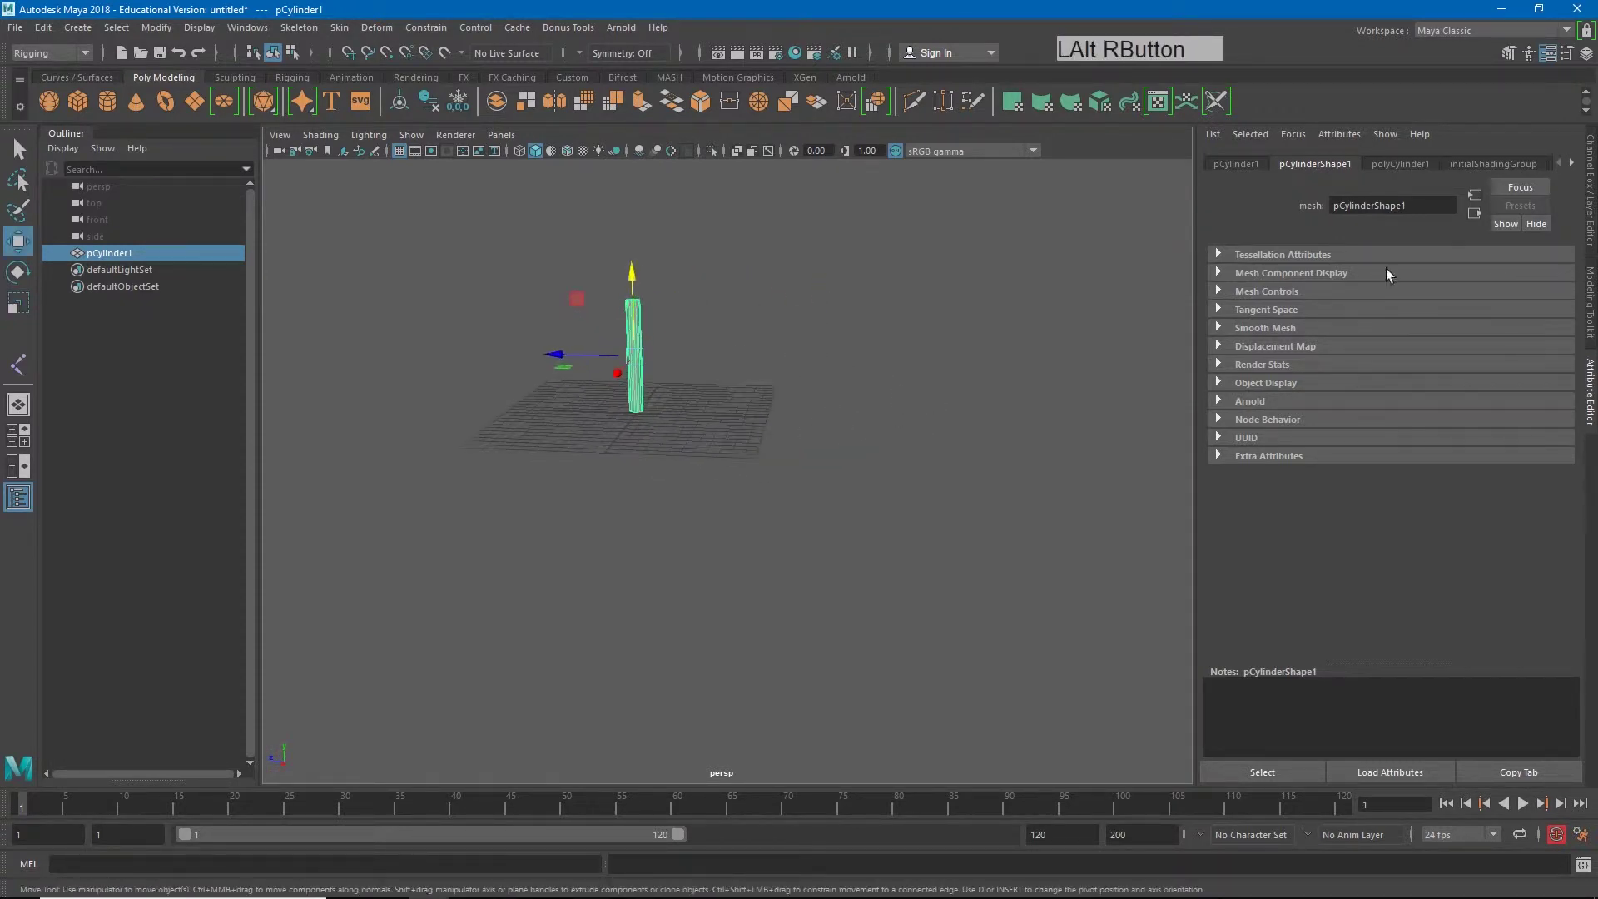
- Raise the cylinder's Subdivisions Height to 28 in the Channel Box
left_click(1591, 200)
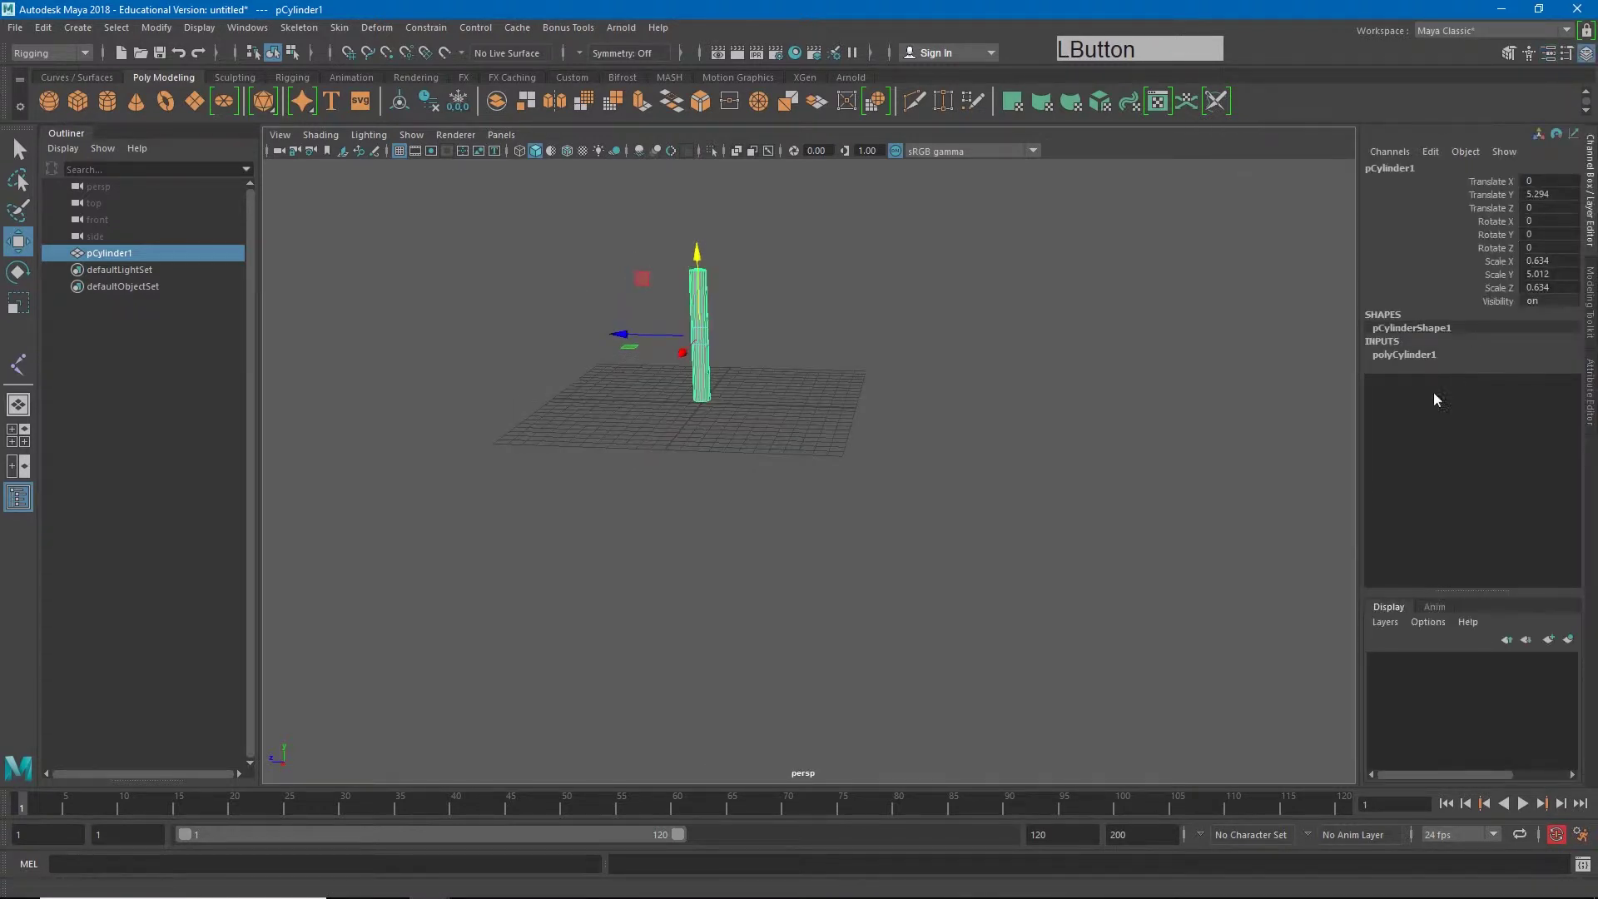
left_click(1411, 355)
scroll(508, 278, "up", 5)
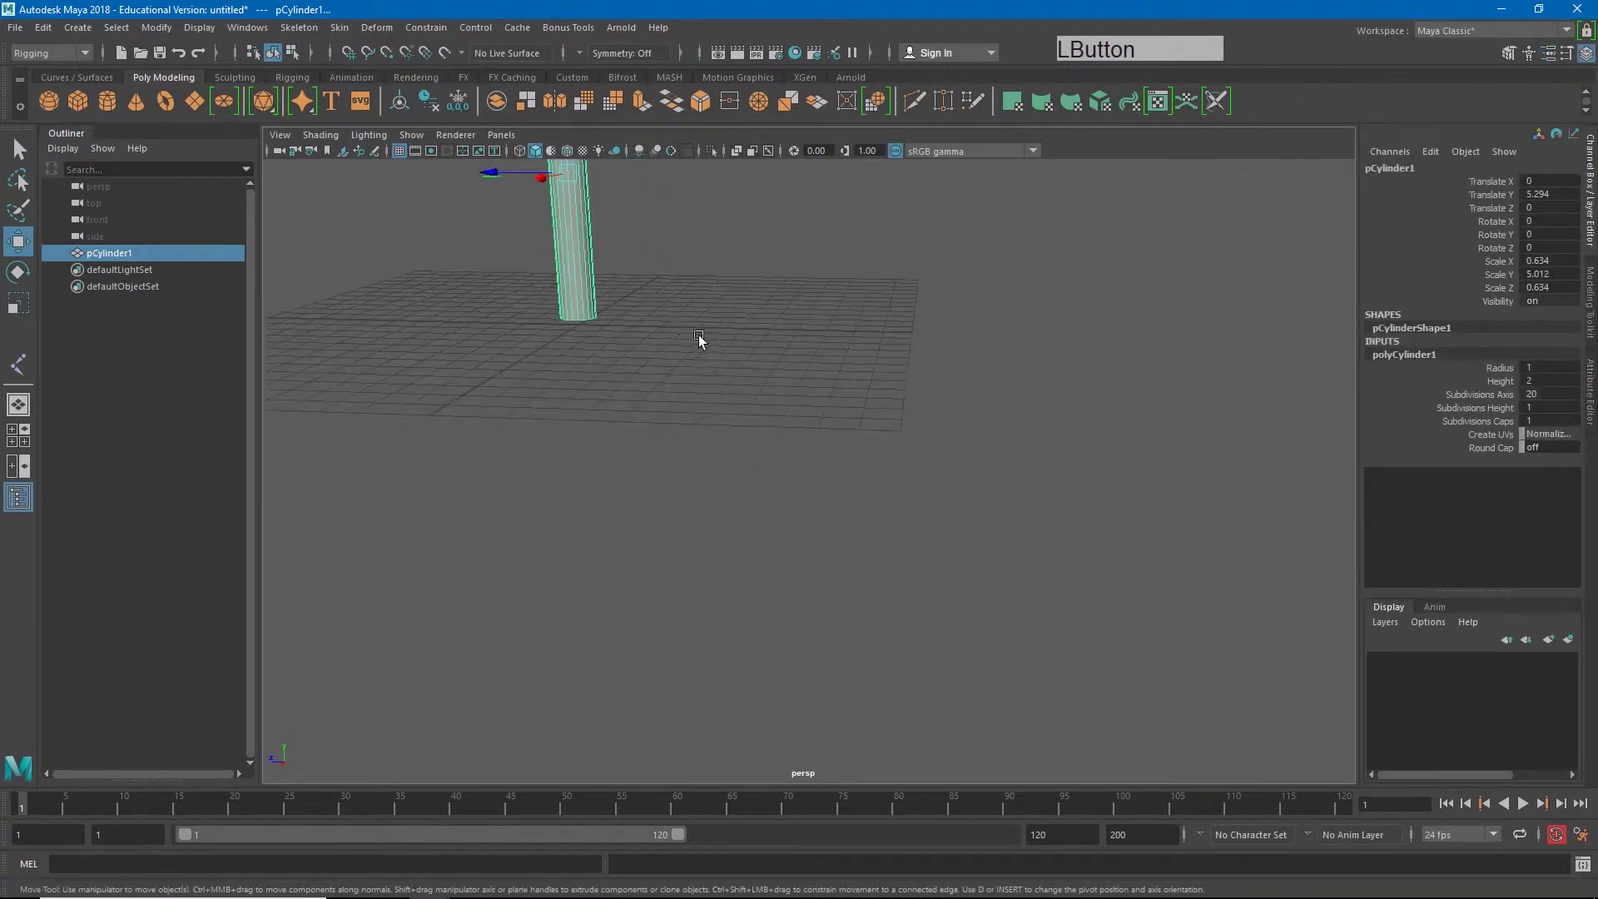
middle_click_drag(816, 566, 1166, 678, "alt")
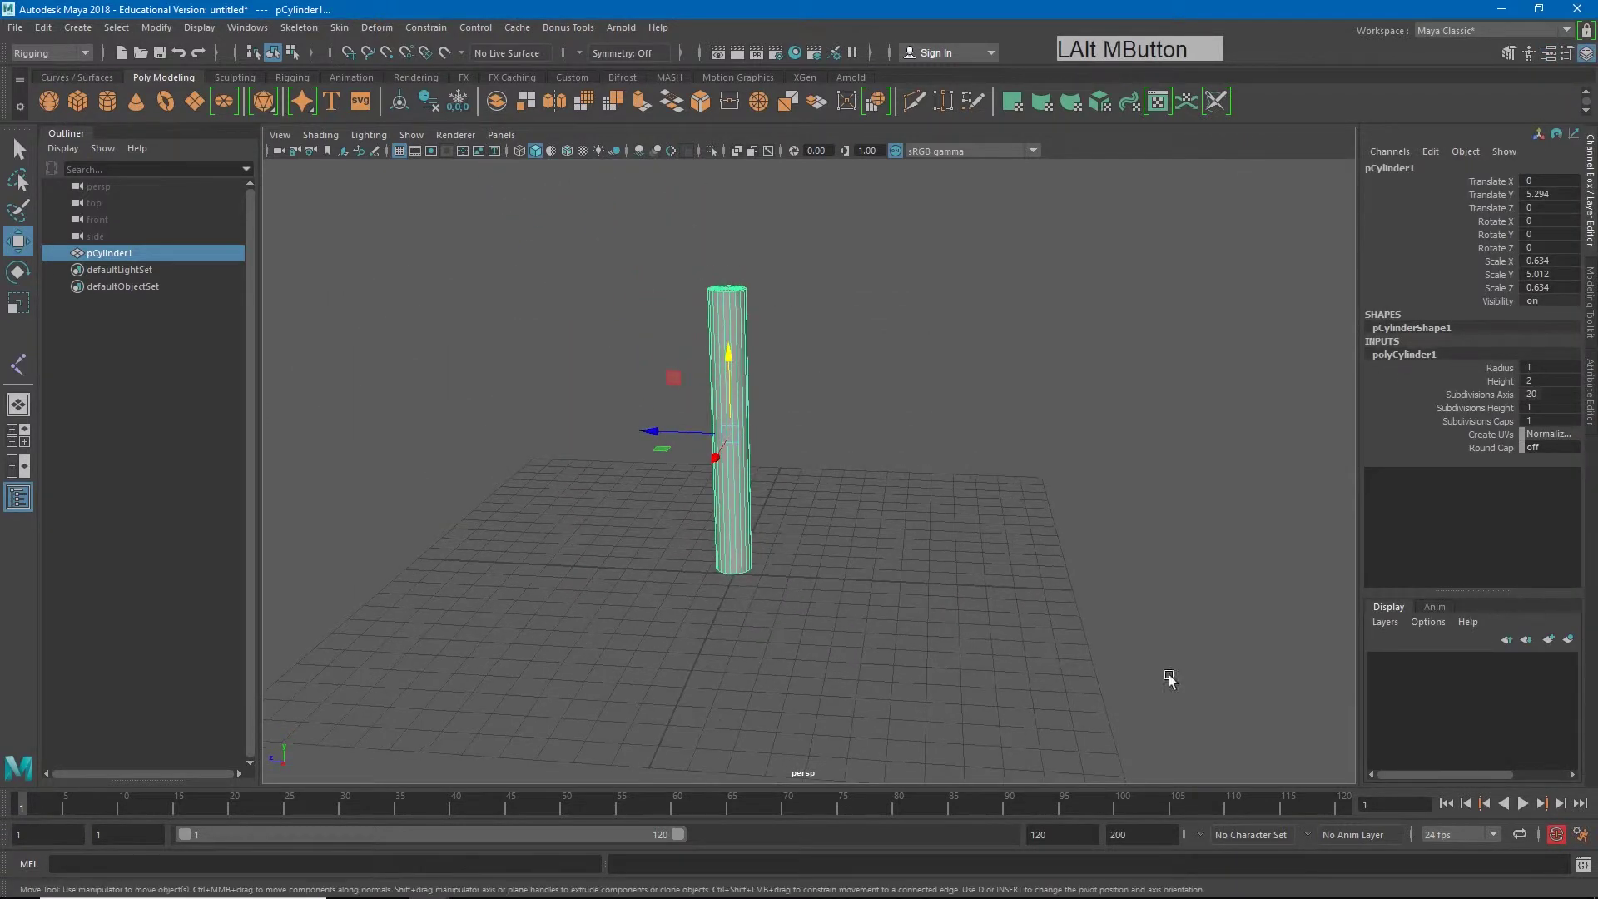
left_click(1475, 407)
middle_click_drag(835, 500, 1032, 492)
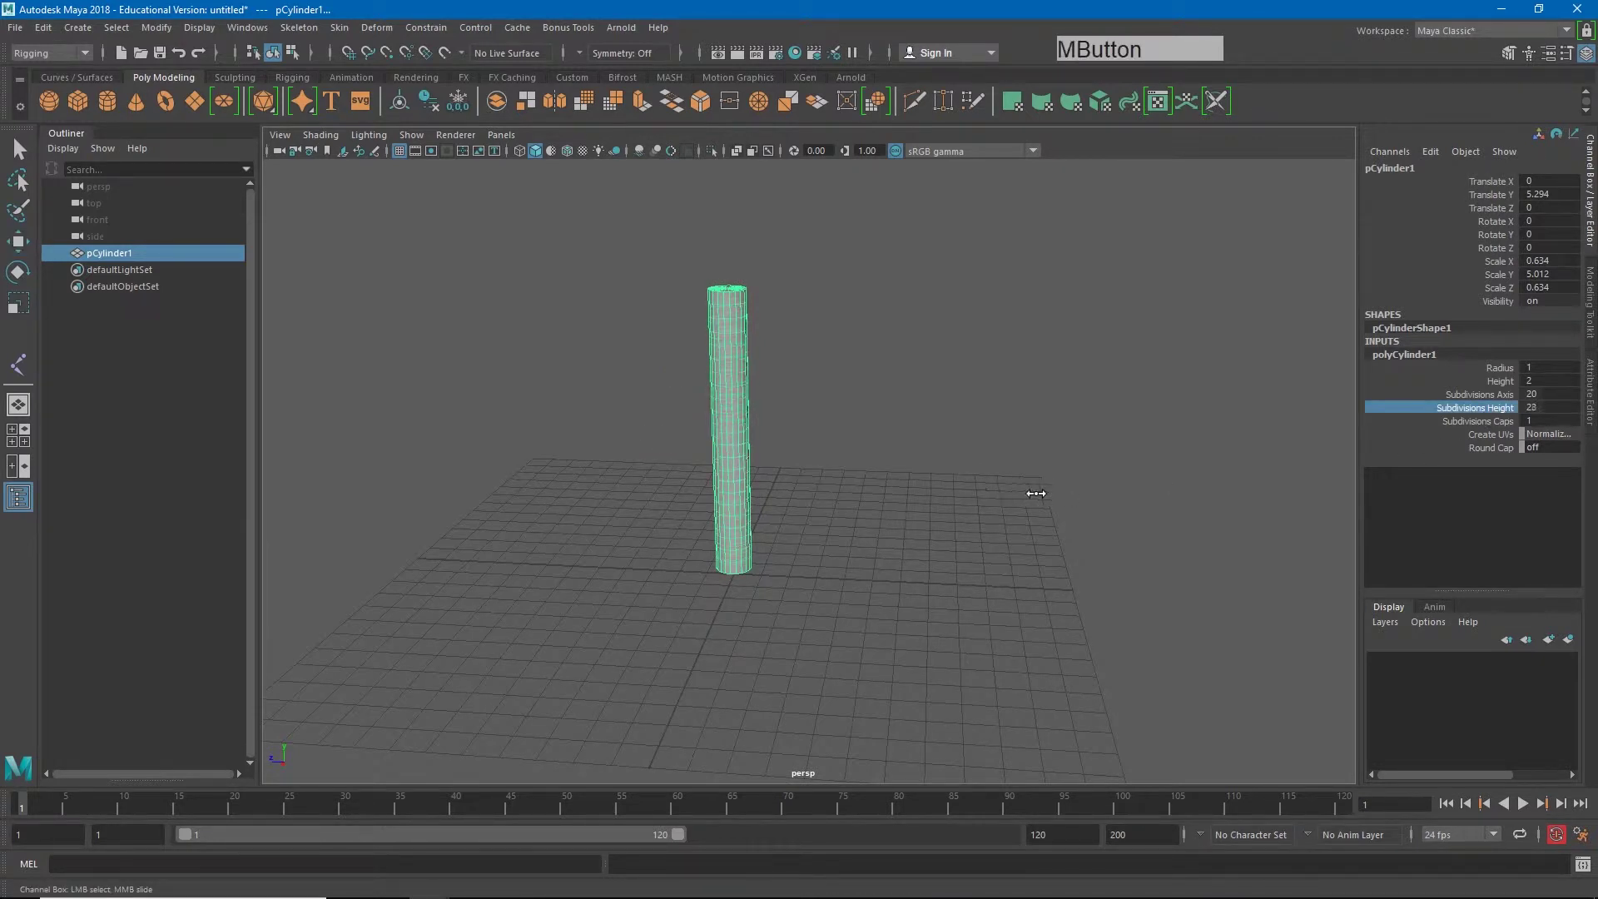
middle_click_drag(1064, 492, 955, 496)
- Duplicate the cylinder as pCylinder2 and move the copy to the left
left_click(956, 497)
left_click(713, 439)
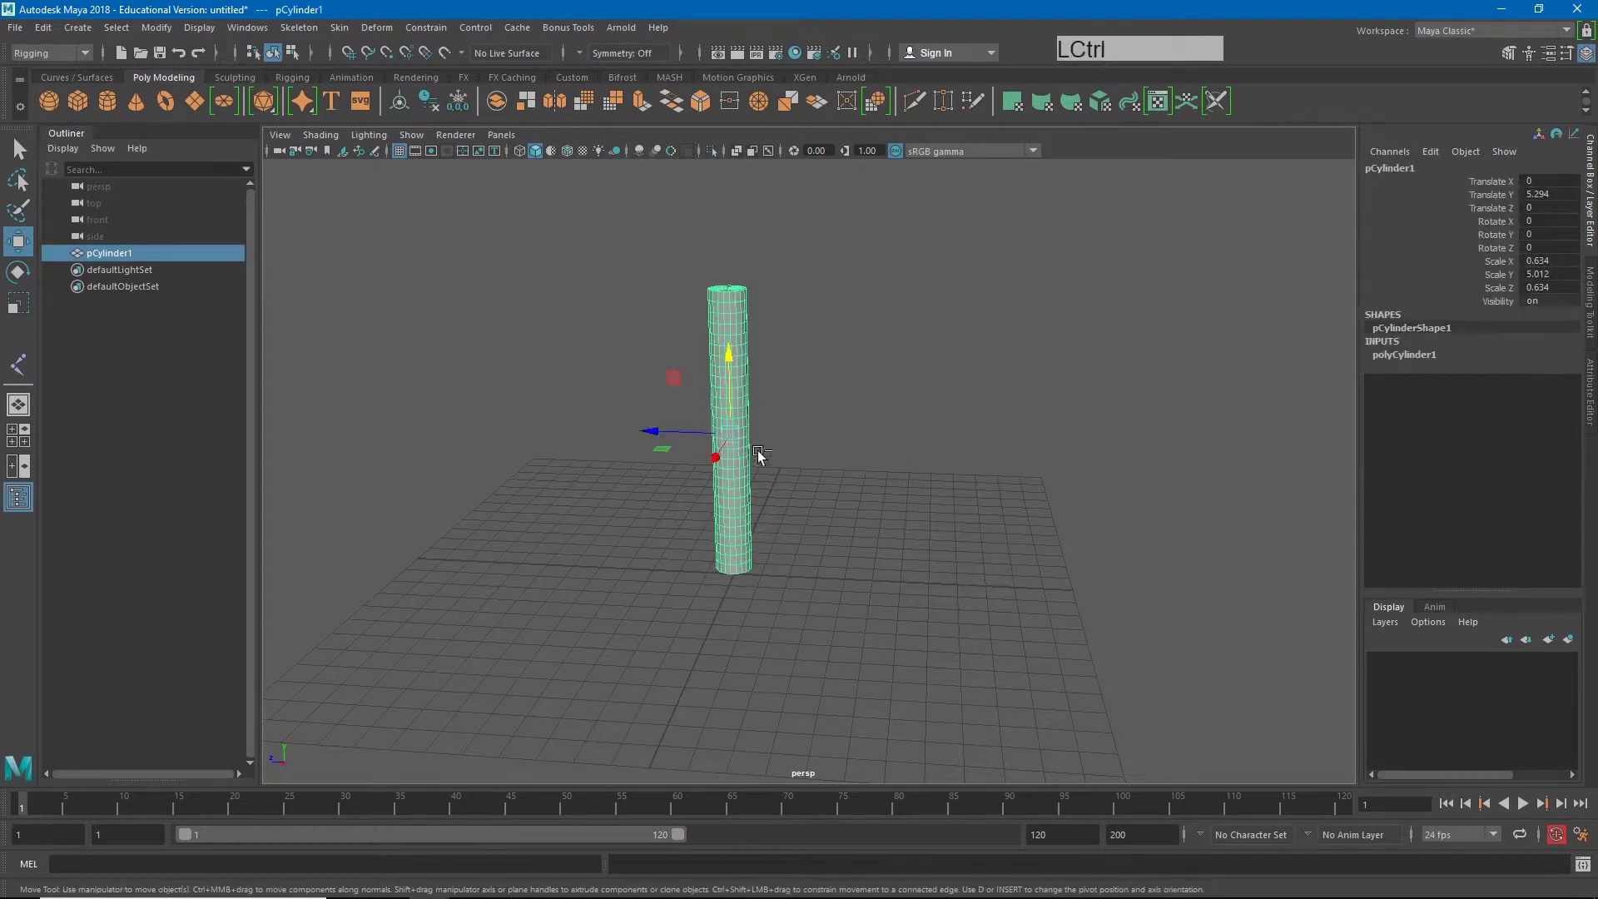
key("ctrl+d")
left_click_drag(658, 432, 487, 433)
- Lower pCylinder1's Subdivisions Height to 1 and return to the four-view layout
left_click(734, 441)
left_click(1407, 356)
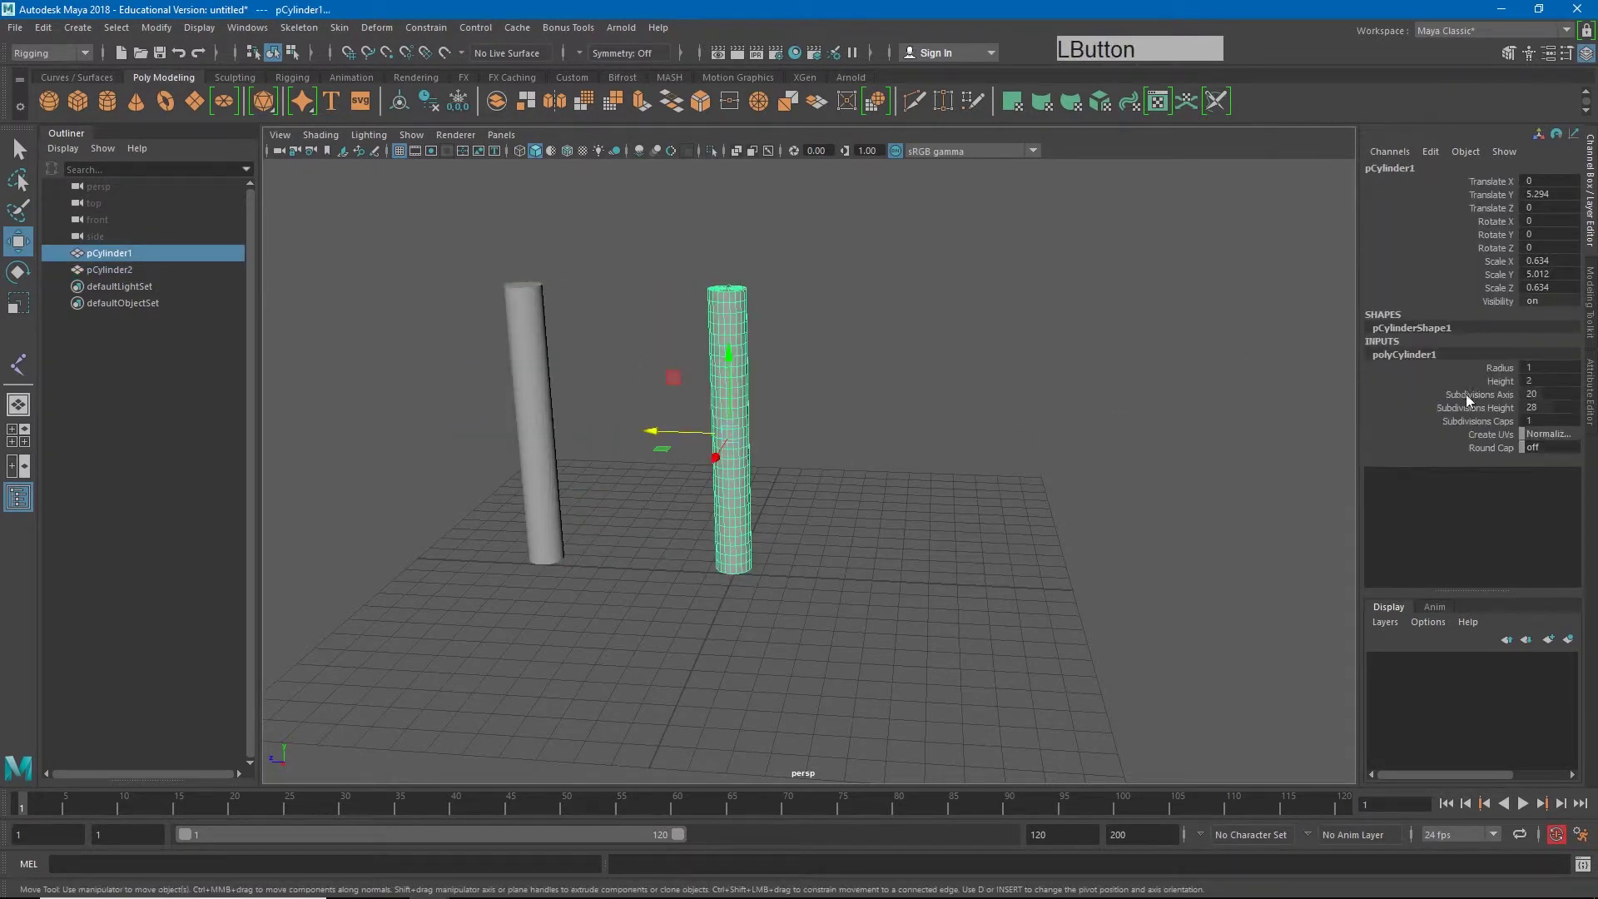
left_click(1509, 408)
middle_click_drag(926, 479, 860, 476)
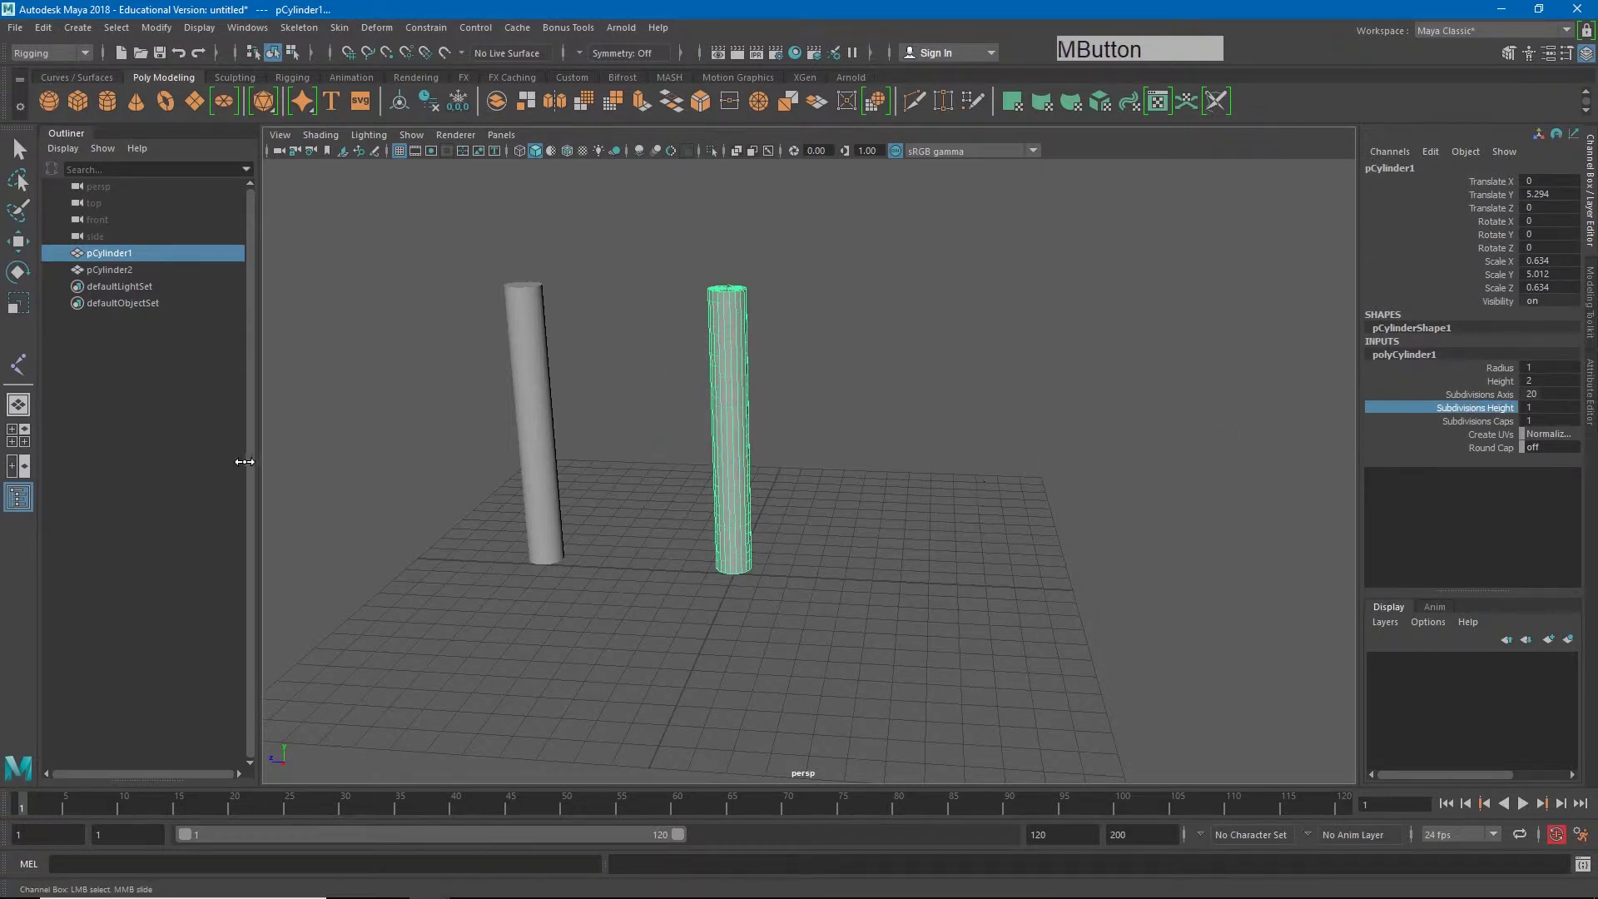
left_click(866, 421)
key("w")
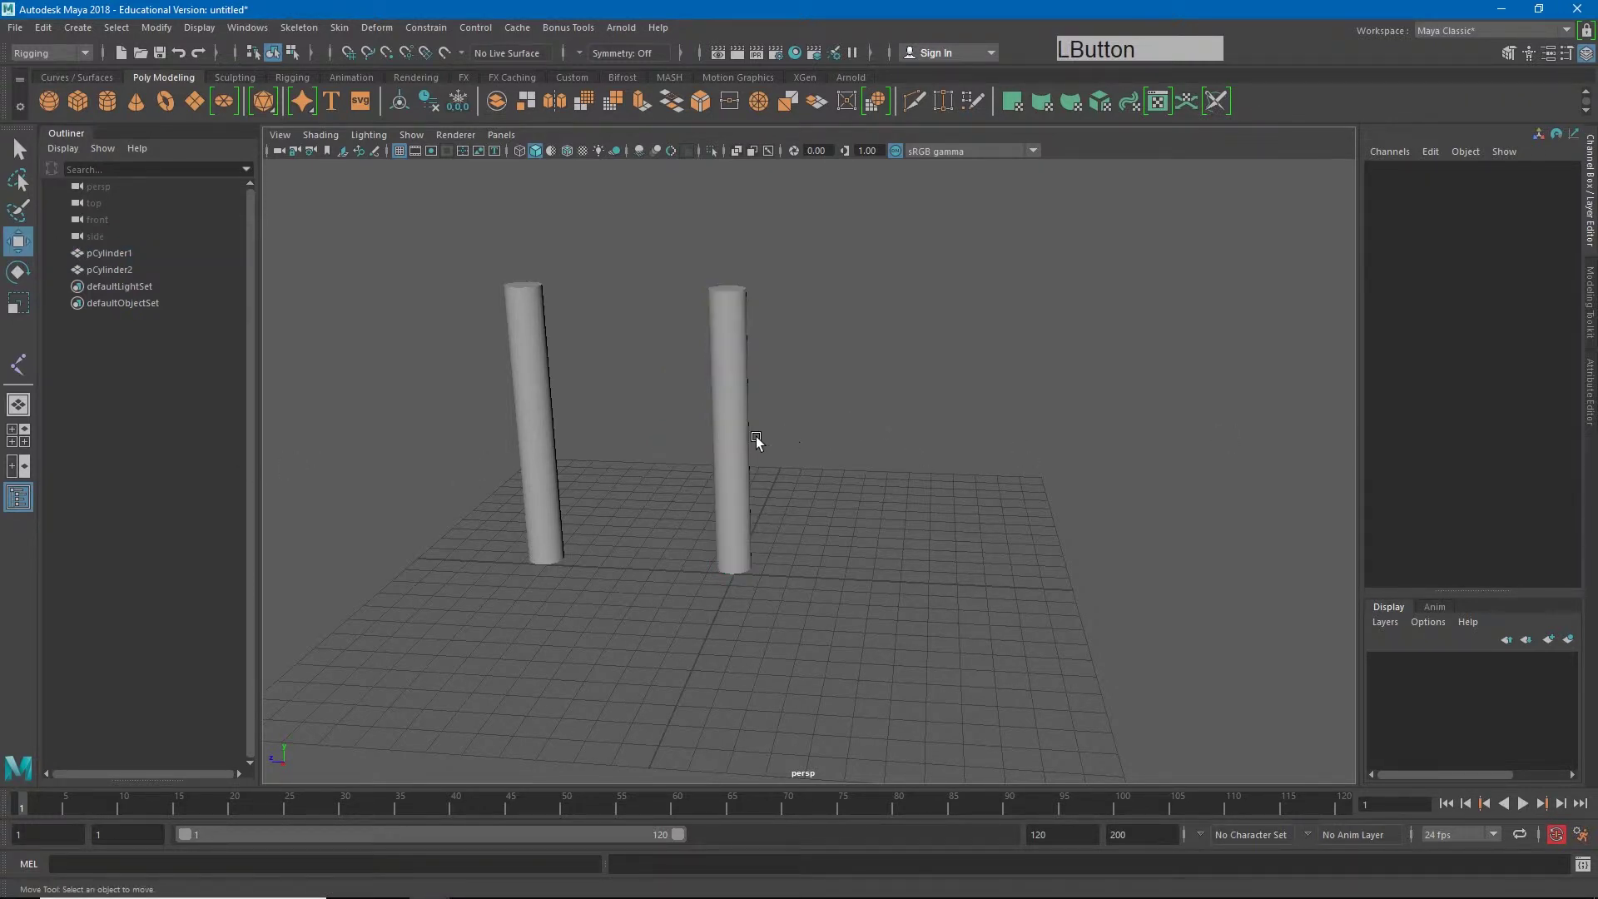
key("space")
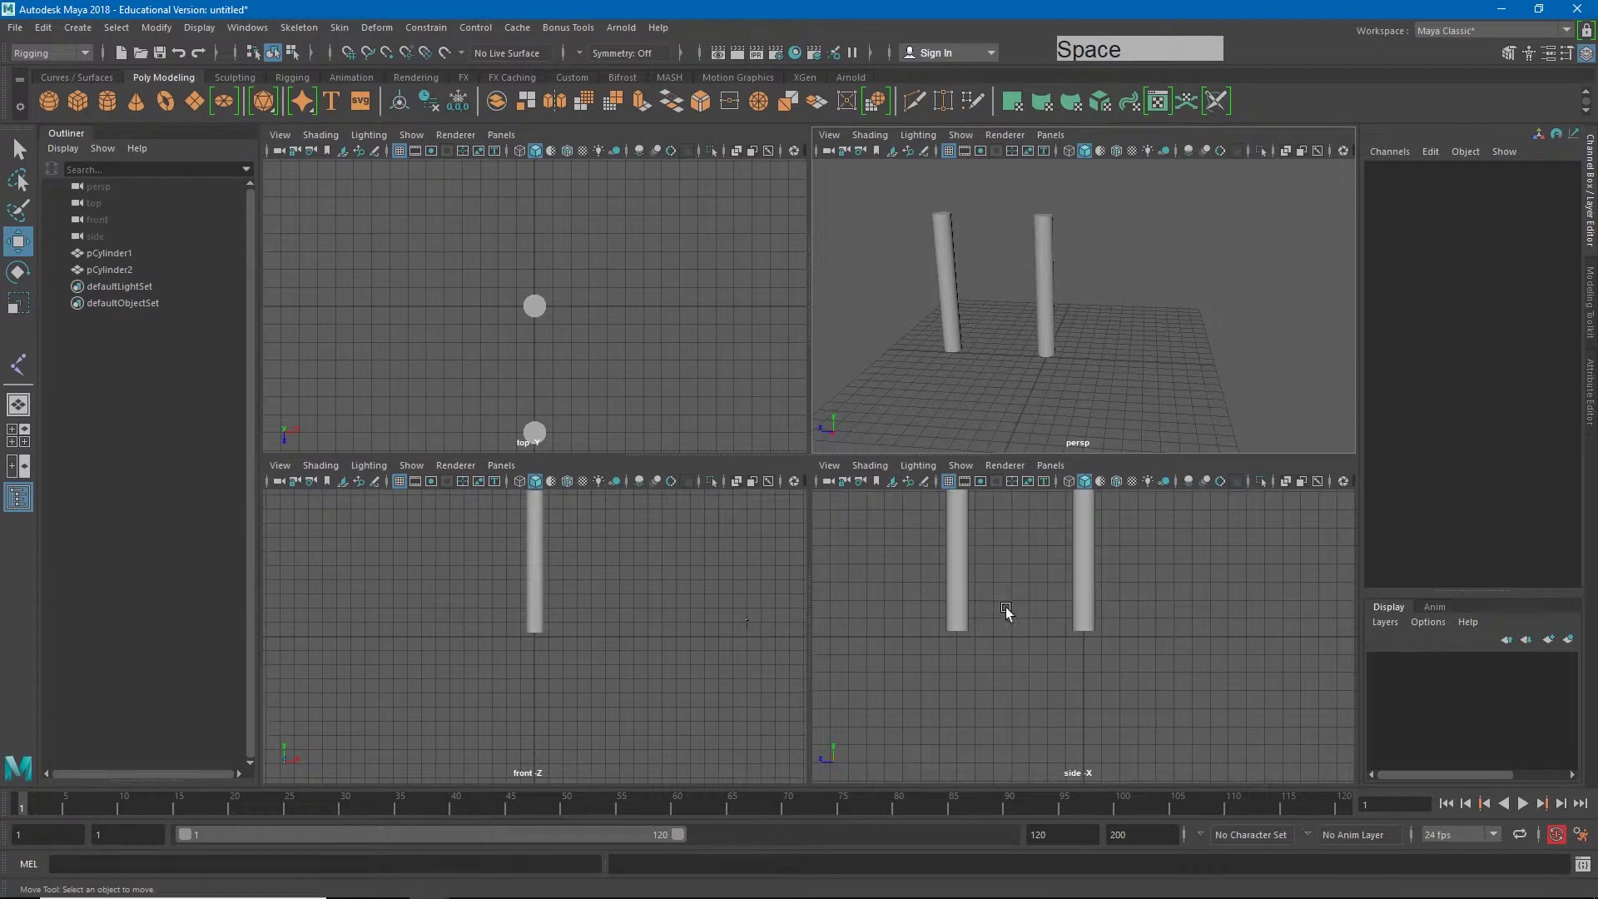
- In the maximised side view, pull an edge of pCylinder1 outward, then undo it
key("space")
middle_click_drag(713, 516, 807, 688, "alt")
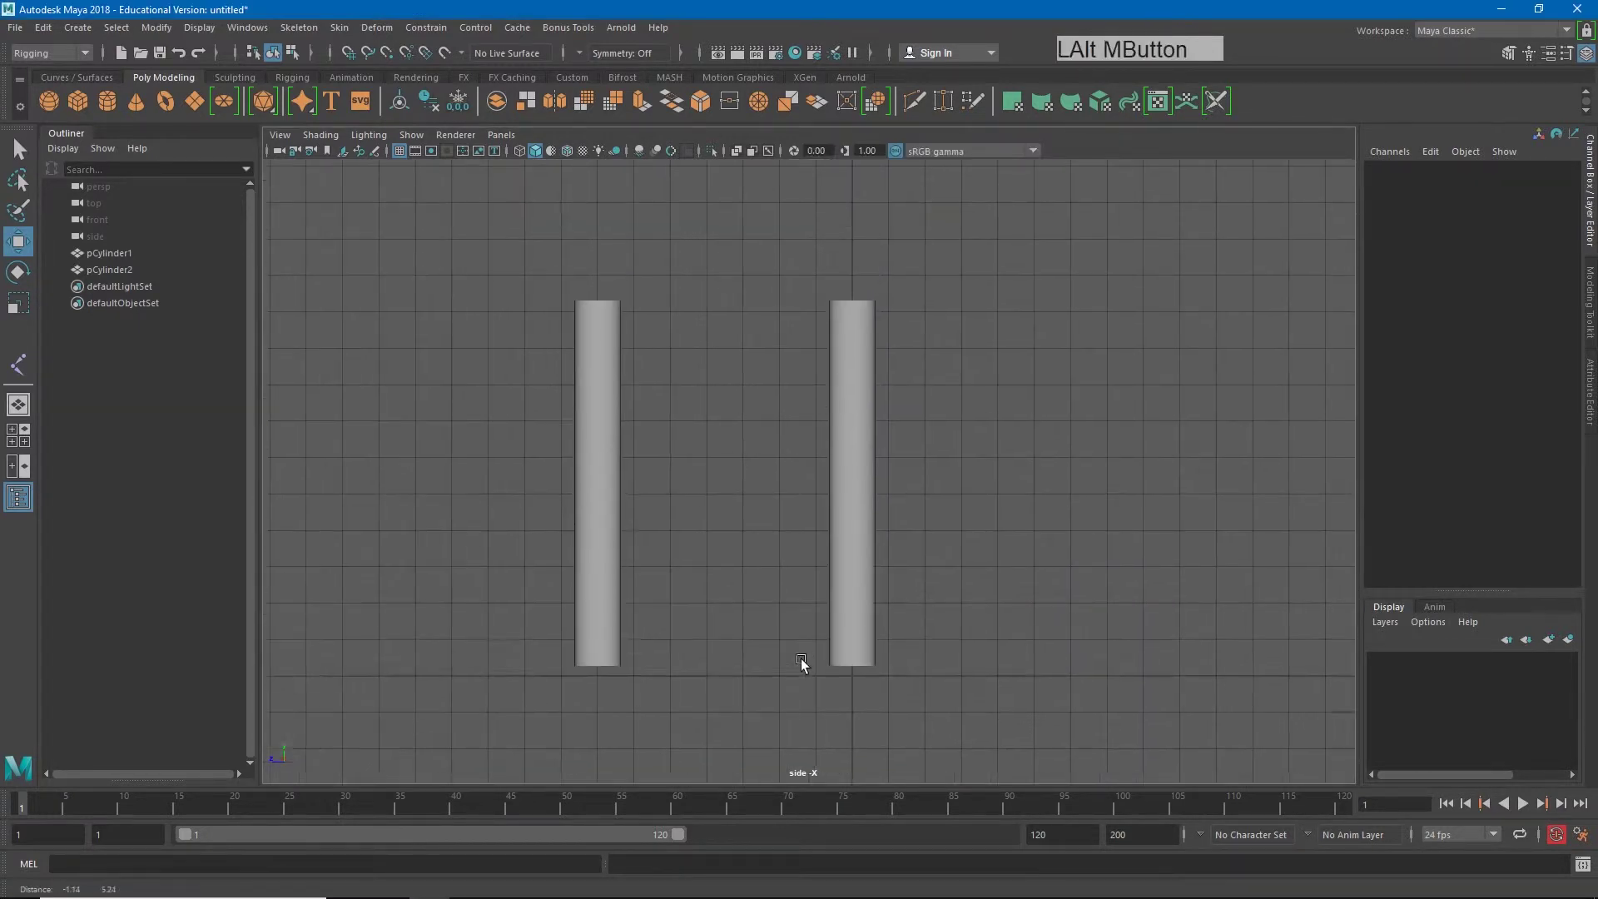
right_click_drag(806, 689, 910, 535, "alt")
left_click(867, 523)
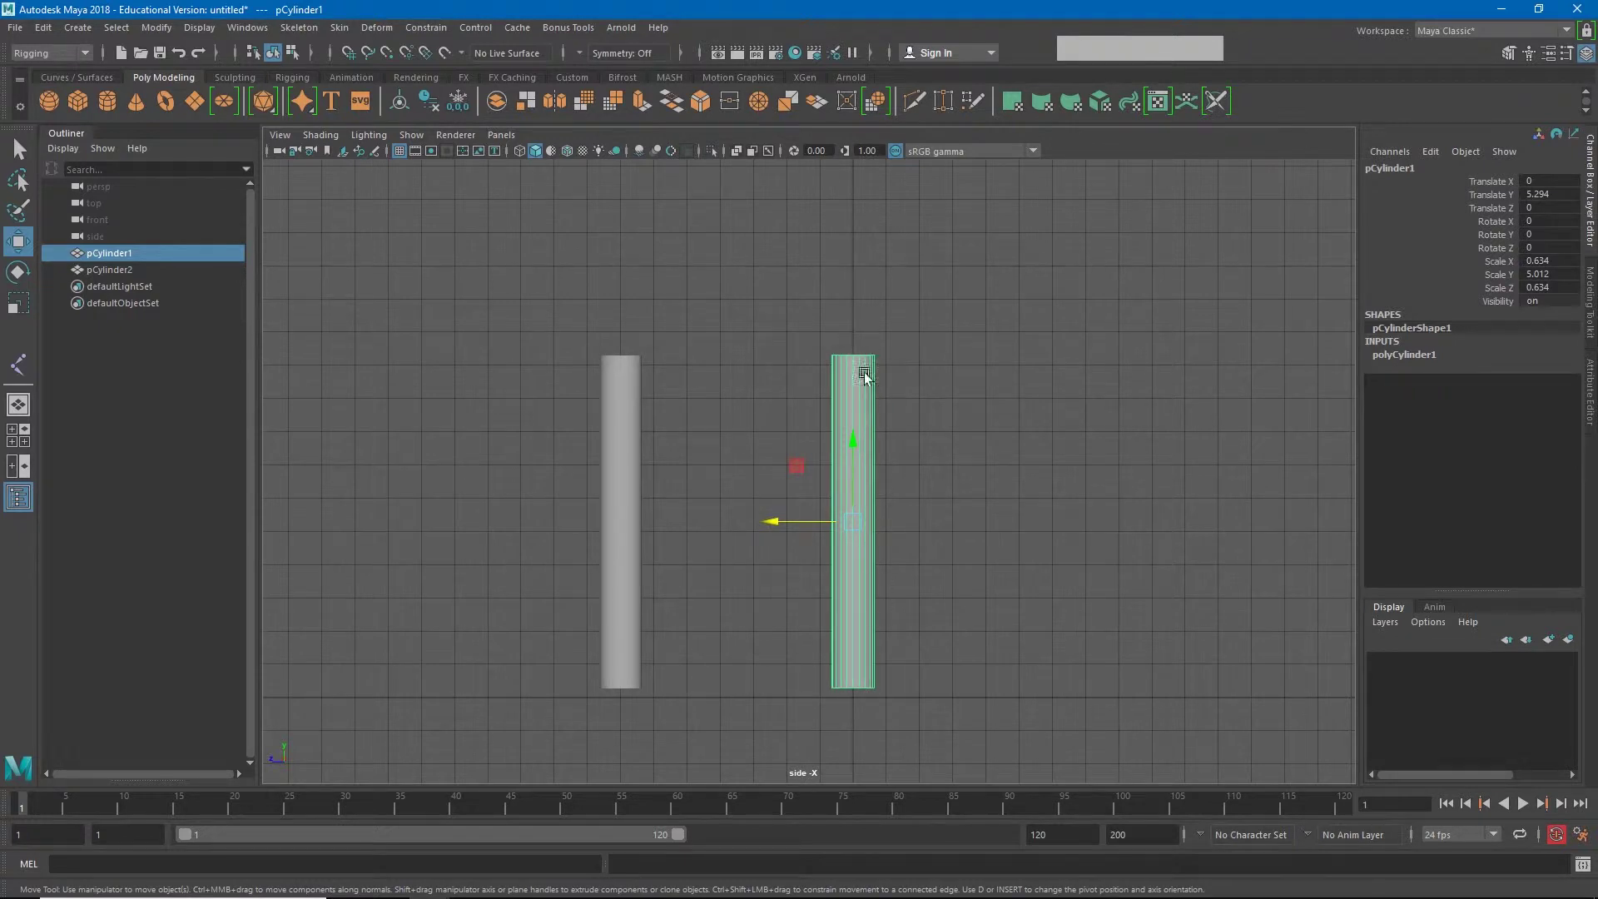
right_click_drag(867, 491, 875, 379)
left_click(872, 507)
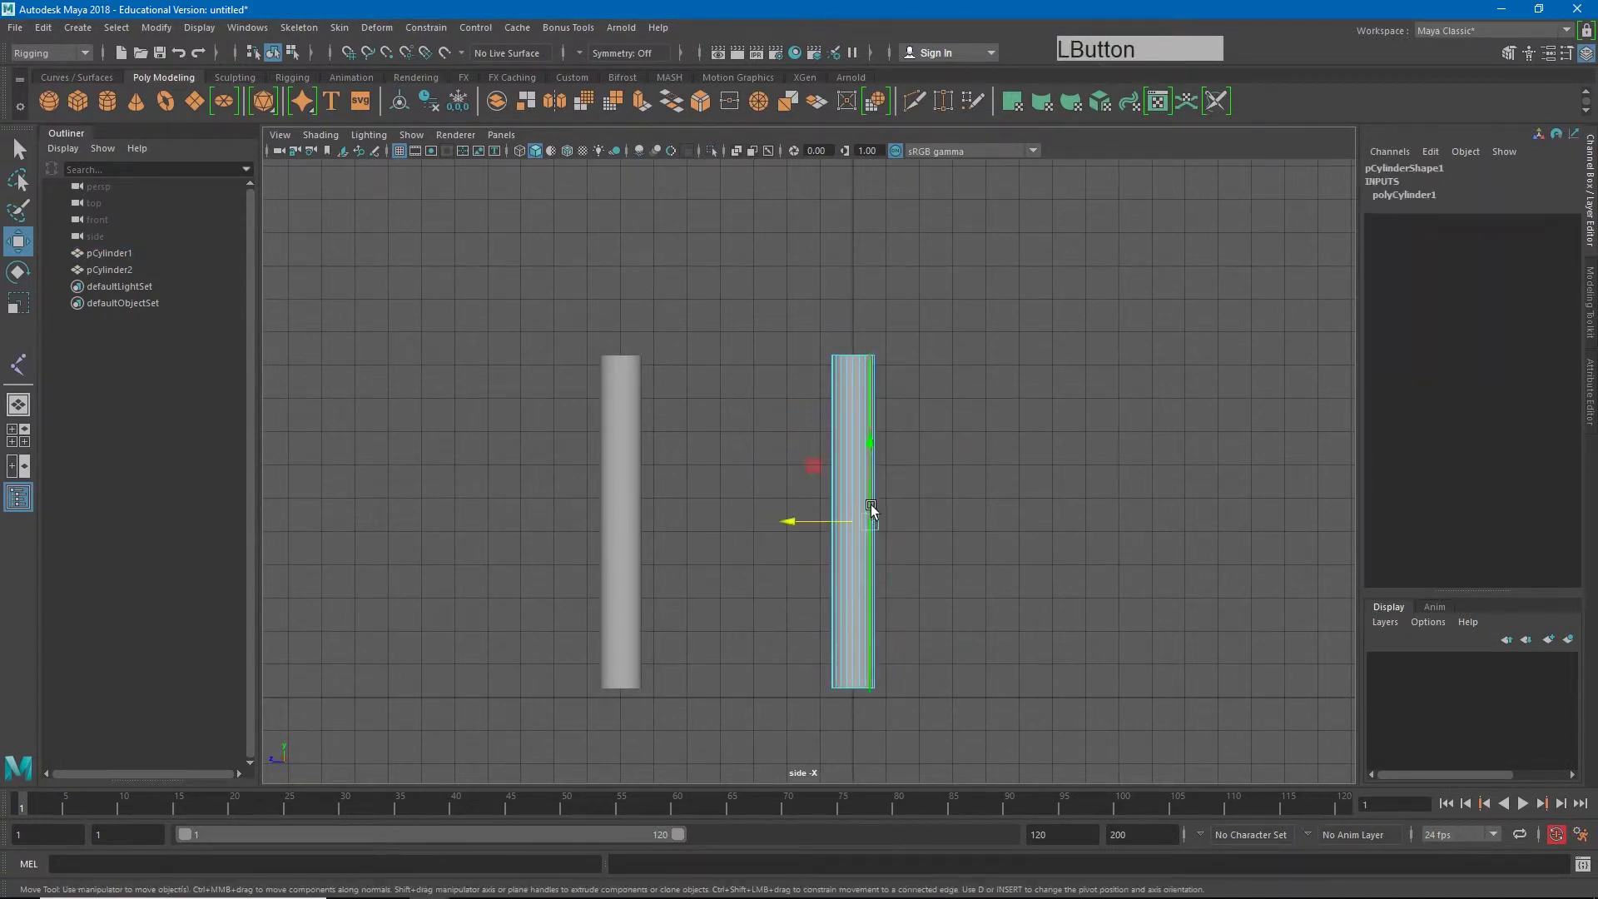
left_click_drag(863, 519, 872, 601)
key("e")
key("ctrl+z")
key("ctrl+z")
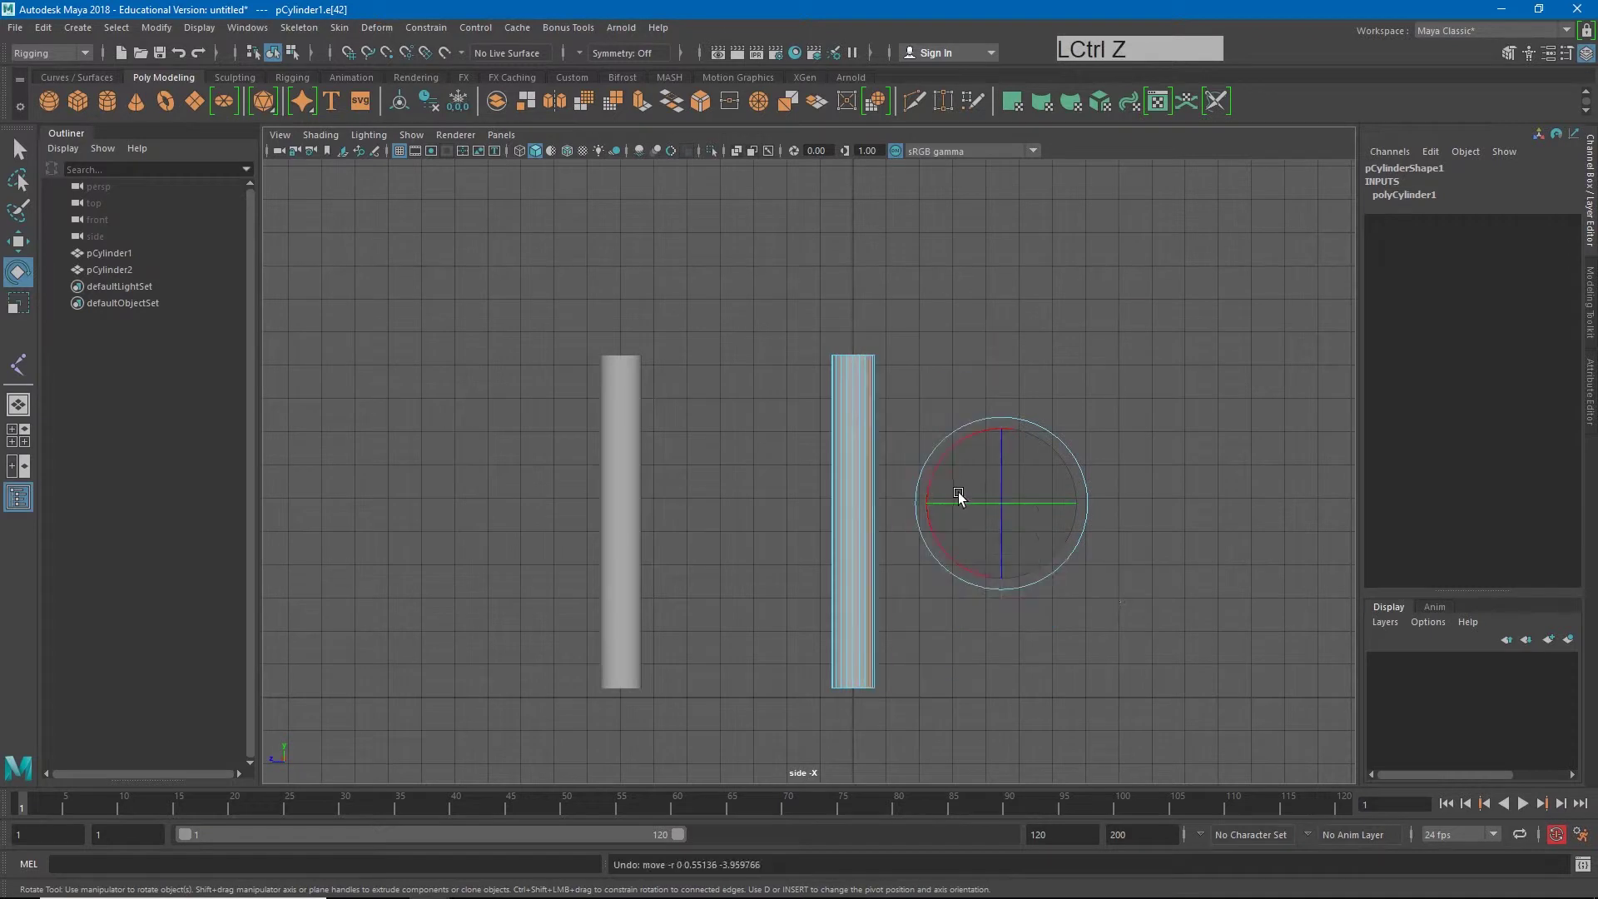
- Stretch an edge of pCylinder2 into a spike, undo it, and pan to show both cylinders
right_click_drag(649, 496, 720, 395)
left_click(606, 446)
right_click_drag(621, 424, 609, 375)
left_click(637, 478)
scroll(642, 492, "up", 5)
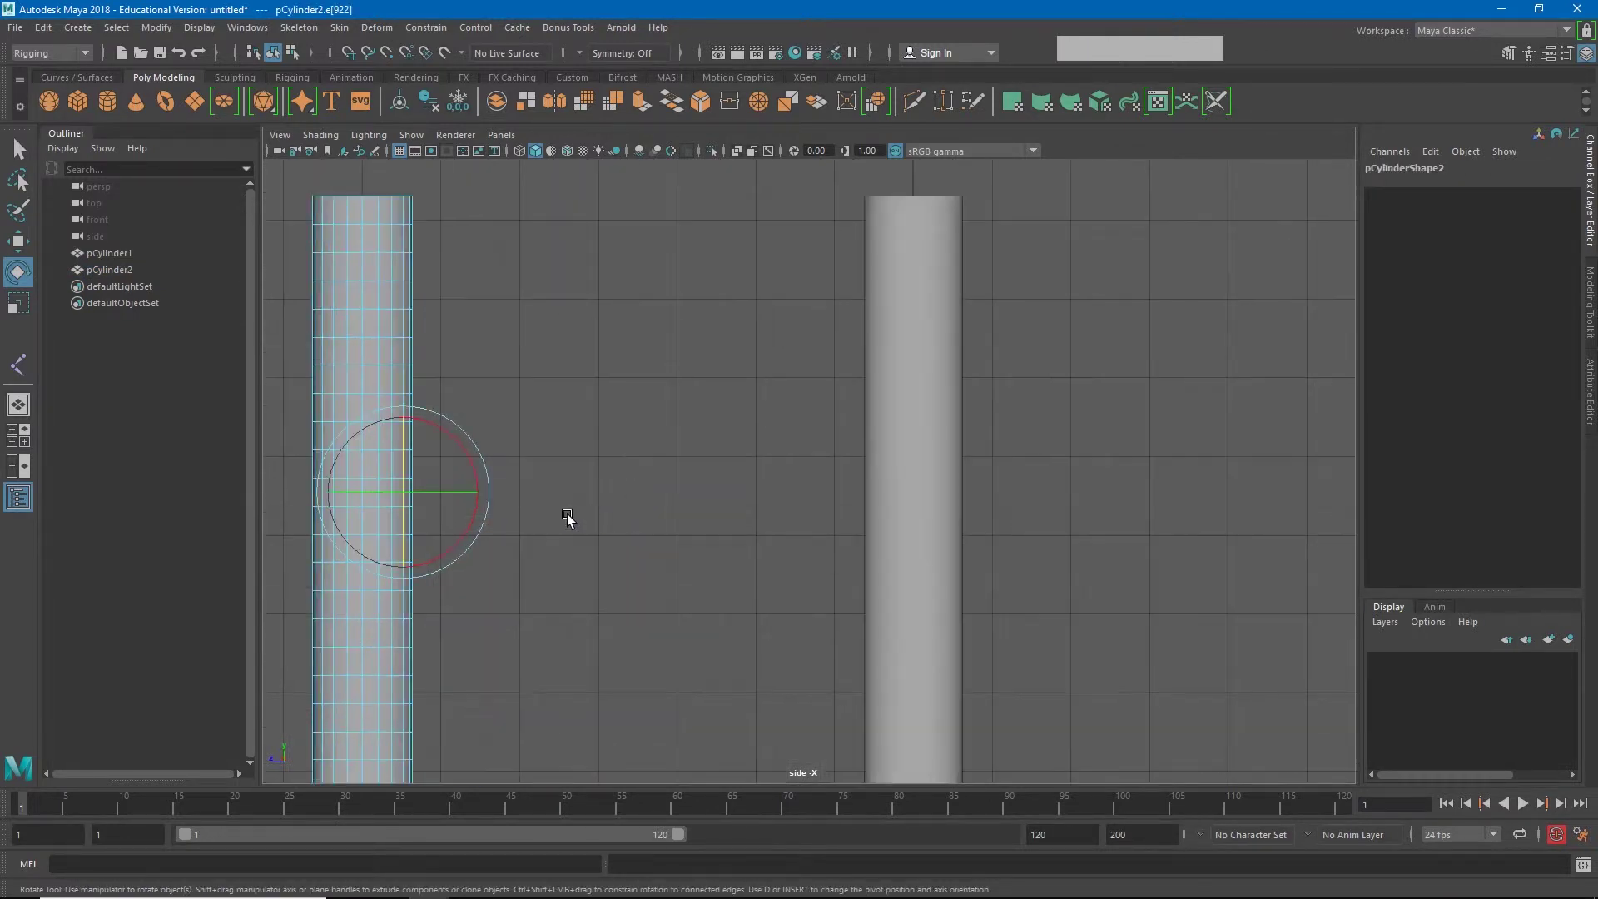
middle_click_drag(567, 522, 735, 489, "alt")
key("w")
left_click_drag(571, 463, 676, 462)
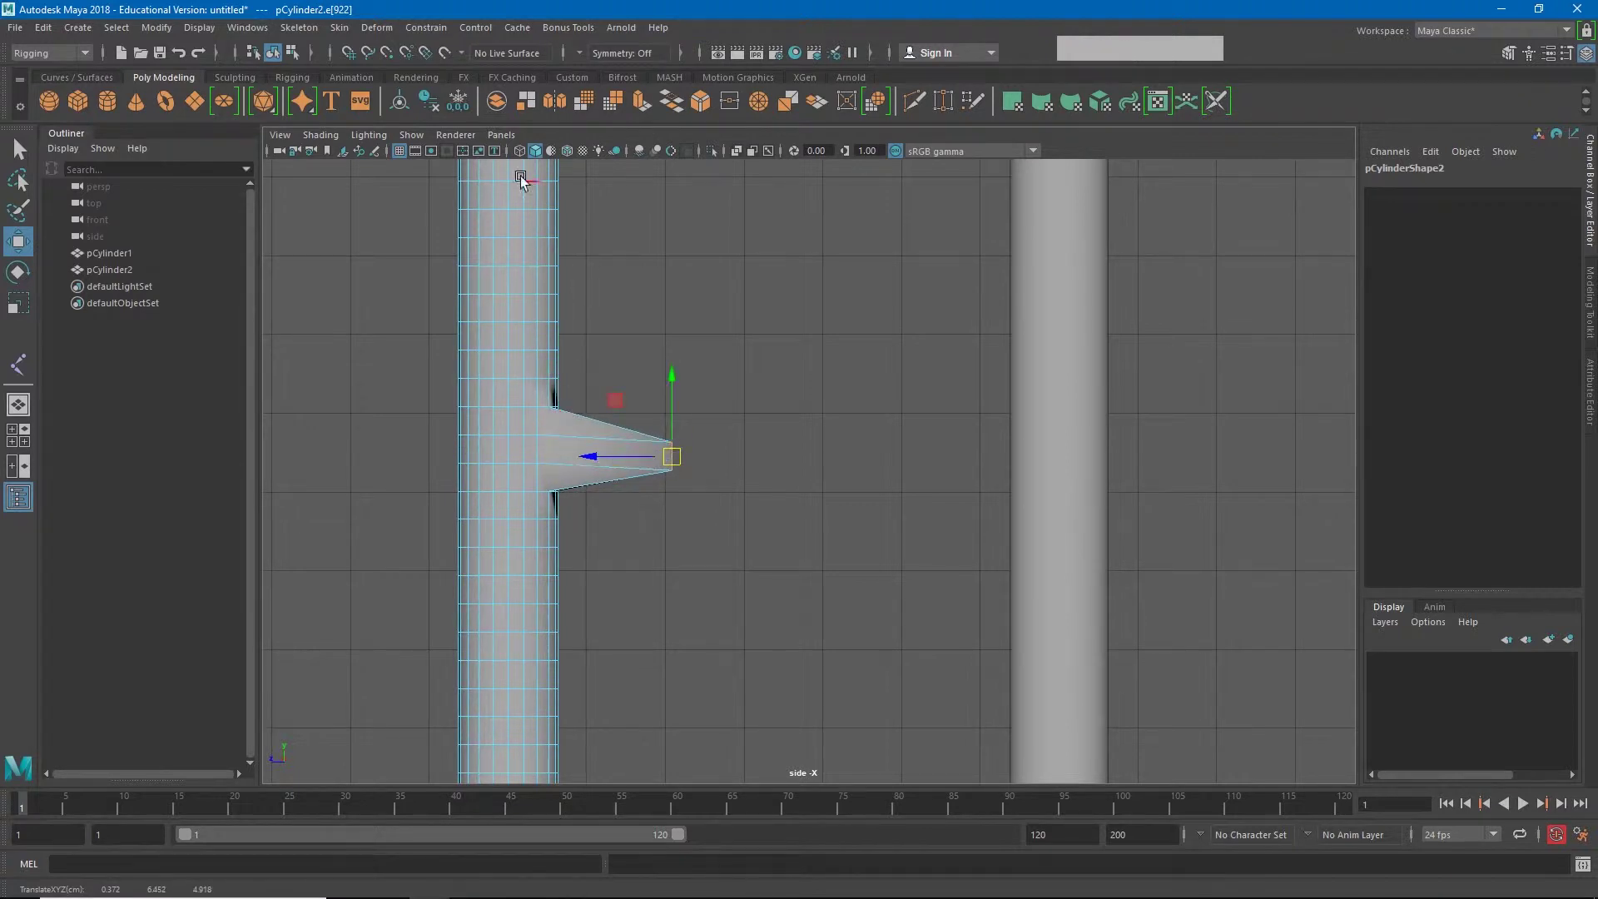
key("ctrl+z")
scroll(638, 422, "down", 4)
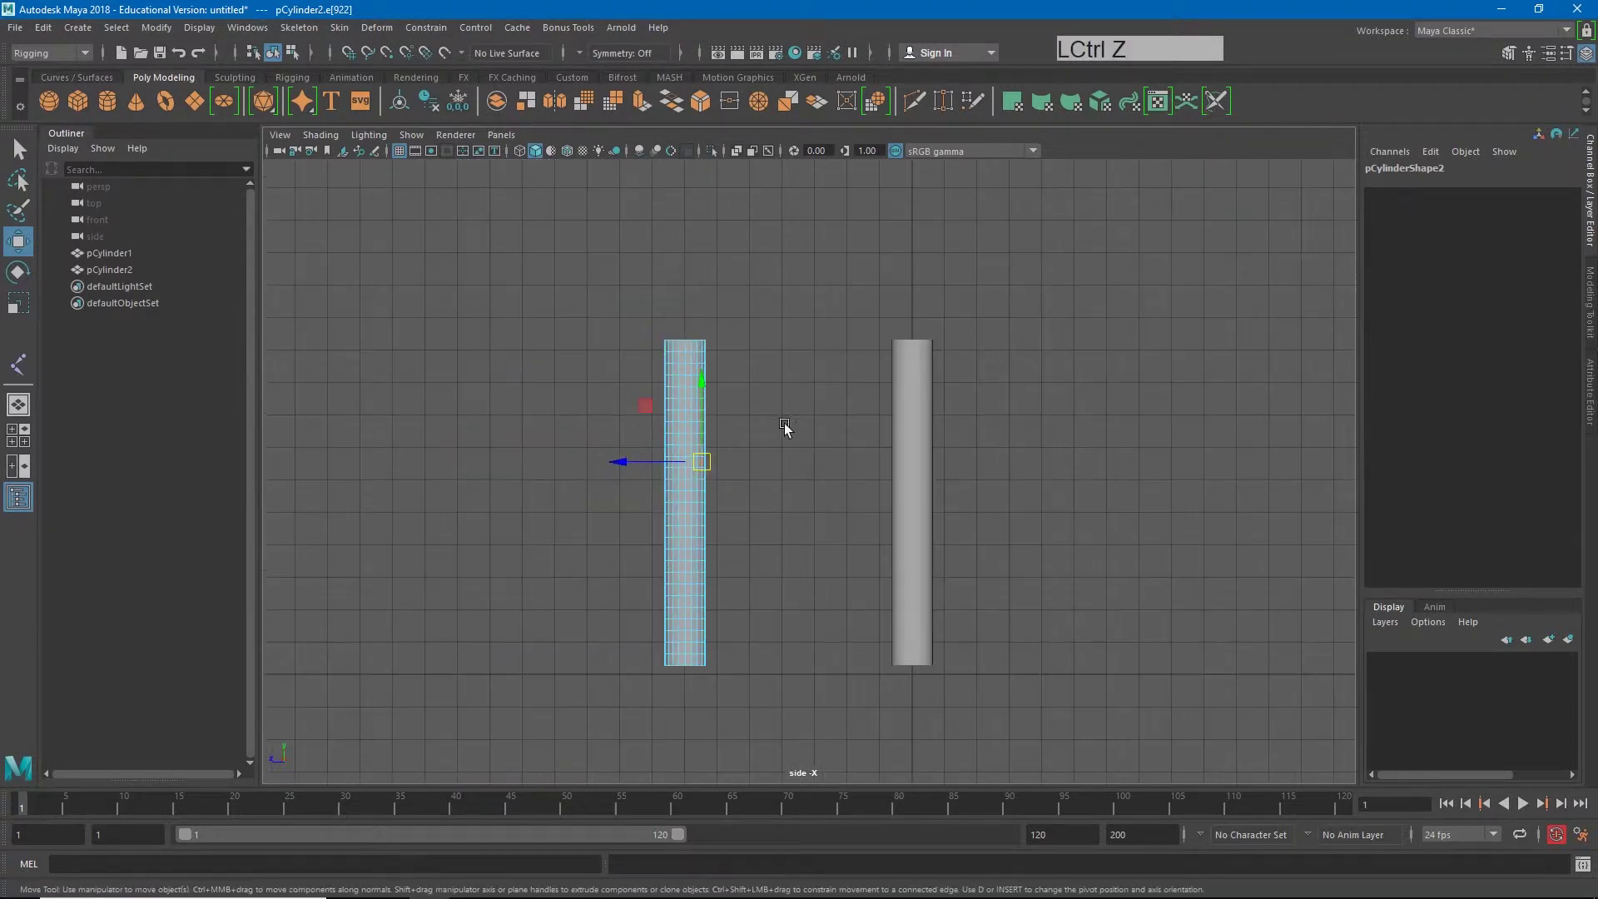
middle_click_drag(822, 425, 687, 424, "alt")
- Slant the right cylinder pCylinder1 by moving its top vertex ring diagonally
left_click(627, 340)
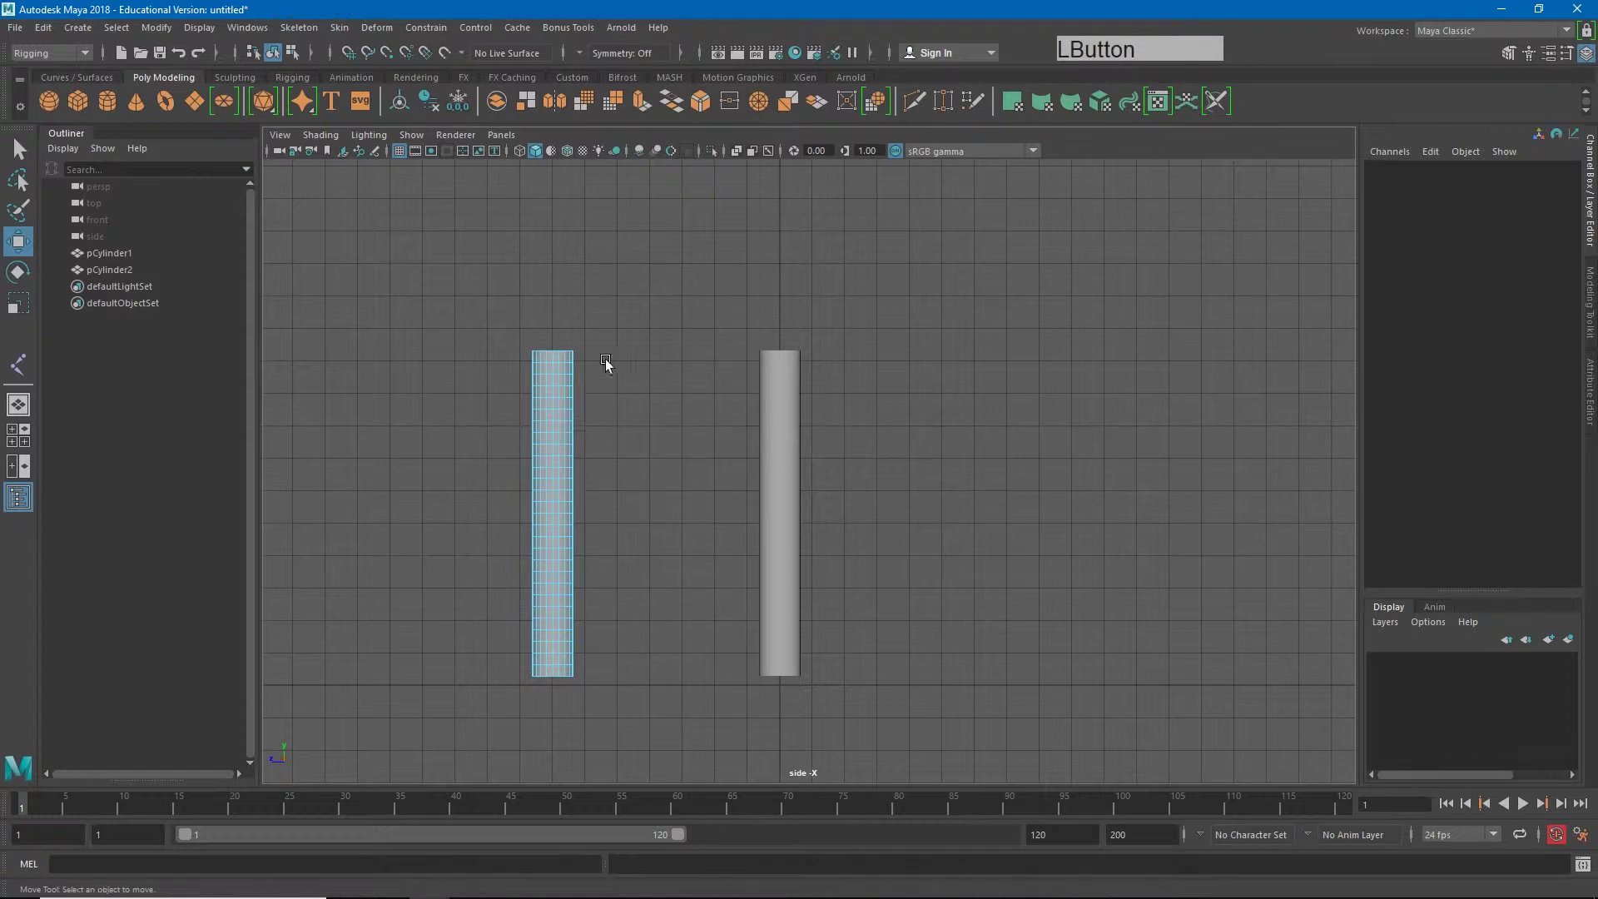
left_click(776, 423)
right_click(778, 423)
right_click_drag(777, 422, 697, 423)
left_click_drag(707, 338, 760, 442)
key("e")
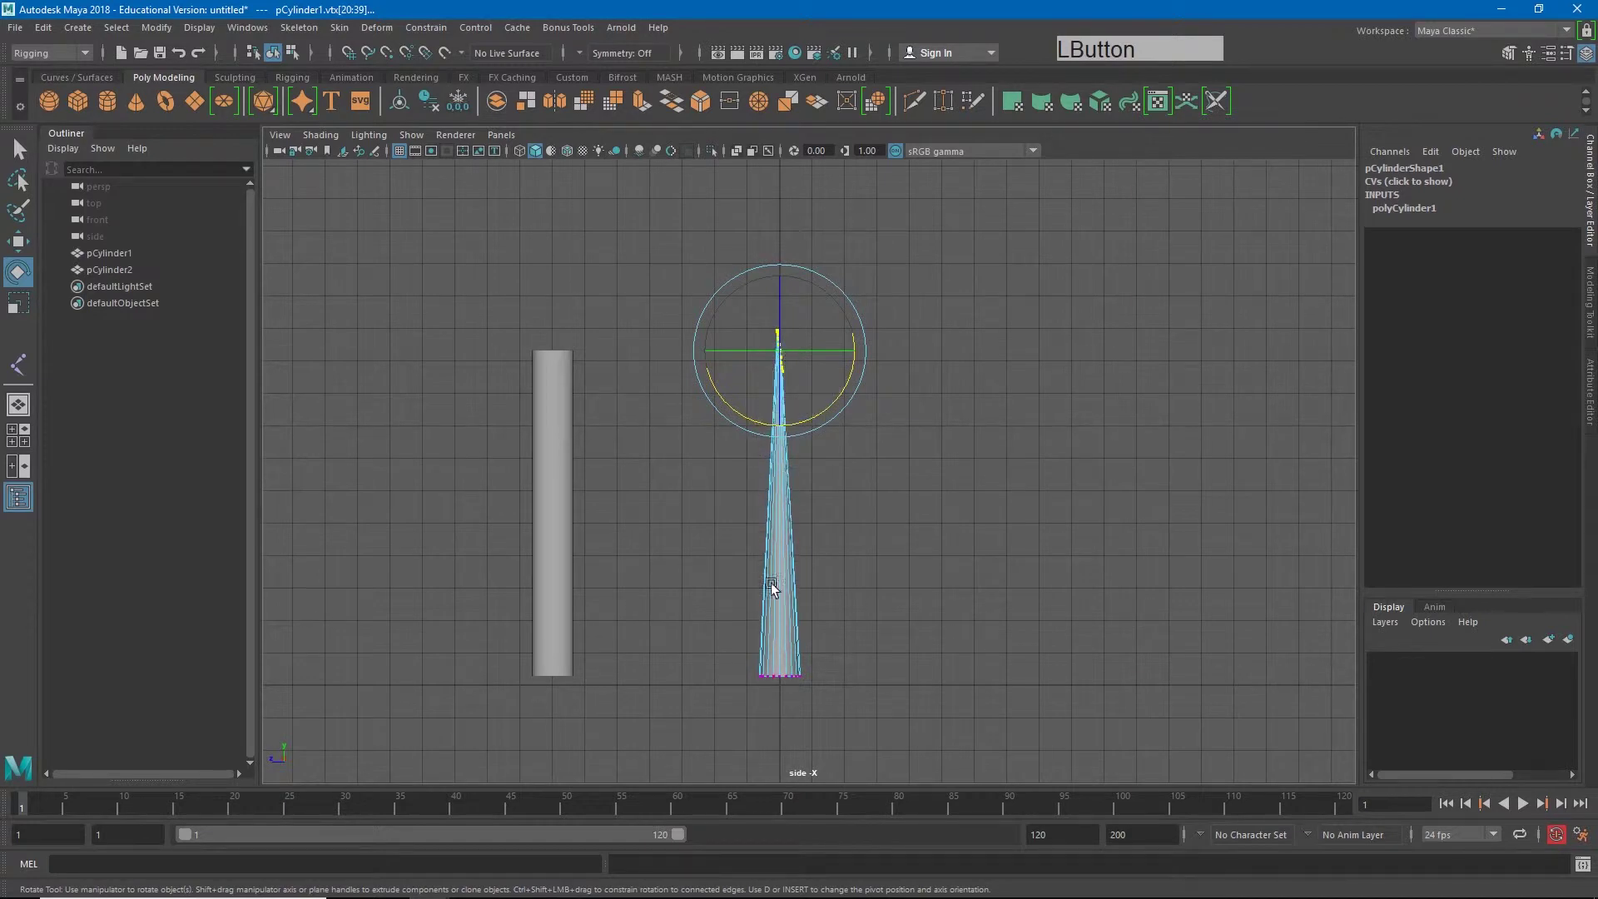
key("w")
left_click_drag(792, 357, 909, 479)
- Select the left cylinder pCylinder2's upper vertices in vertex mode and nudge them slightly right
left_click(556, 587)
right_click(562, 599)
right_click_drag(568, 604, 487, 425)
left_click_drag(465, 295, 621, 483)
key("e")
key("w")
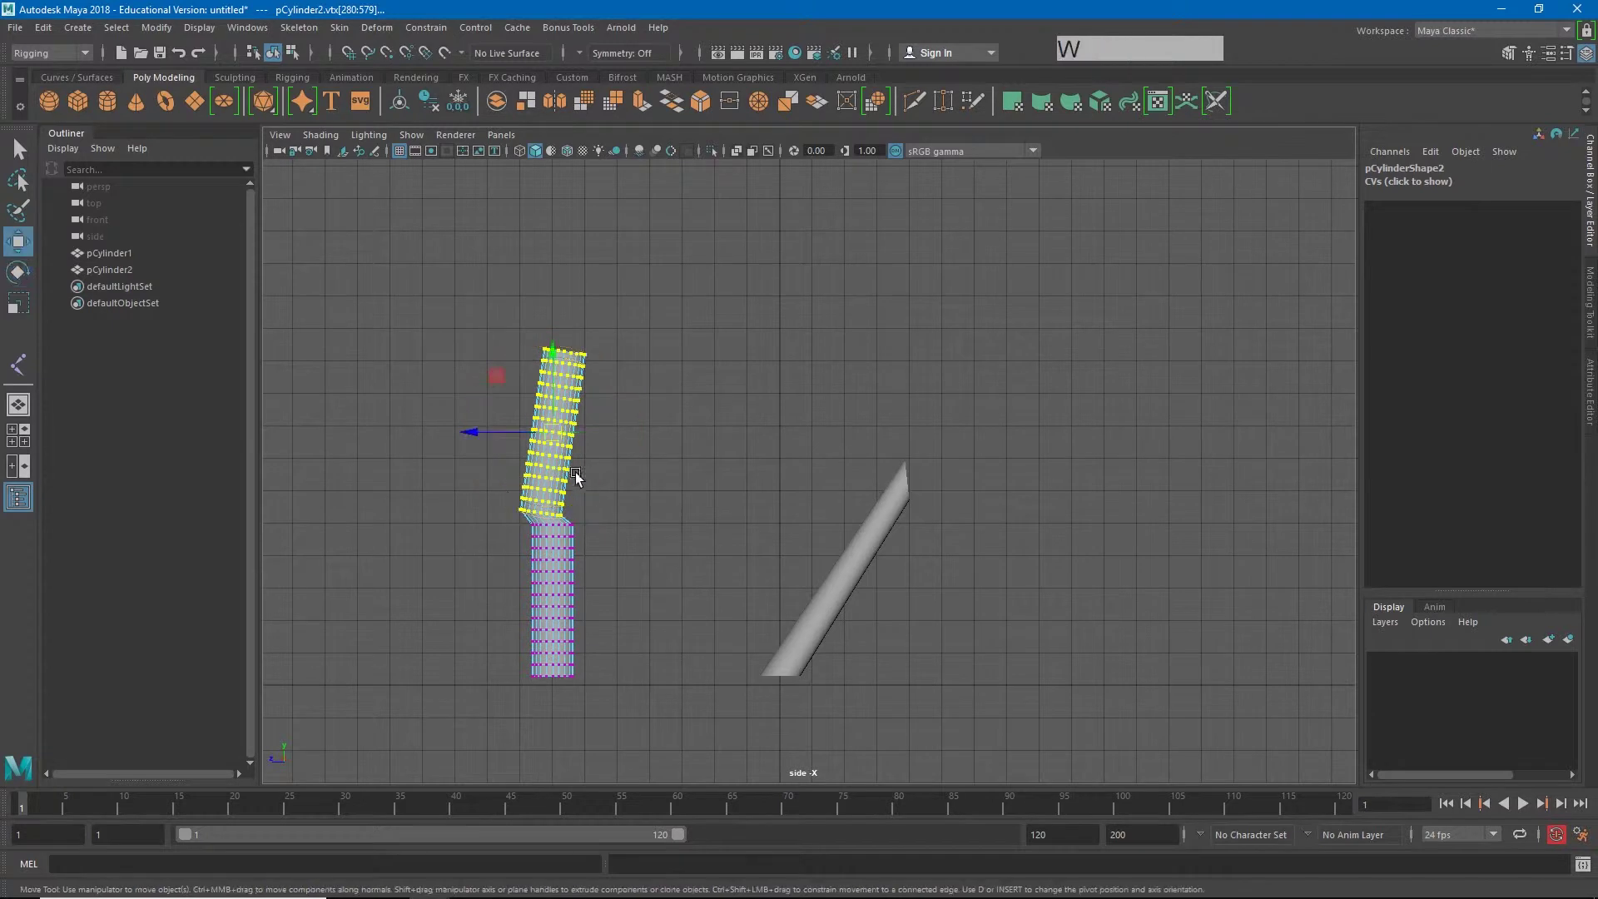
left_click(563, 432)
left_click_drag(563, 432, 574, 431)
- Reselect the upper vertices one row fewer and shift that section up and right
left_click_drag(477, 290, 624, 500)
key("e")
key("w")
key("e")
key("w")
left_click_drag(587, 441, 596, 439)
- Select the left cylinder's lower-half vertices and tilt them to form the middle bend
left_click(652, 622)
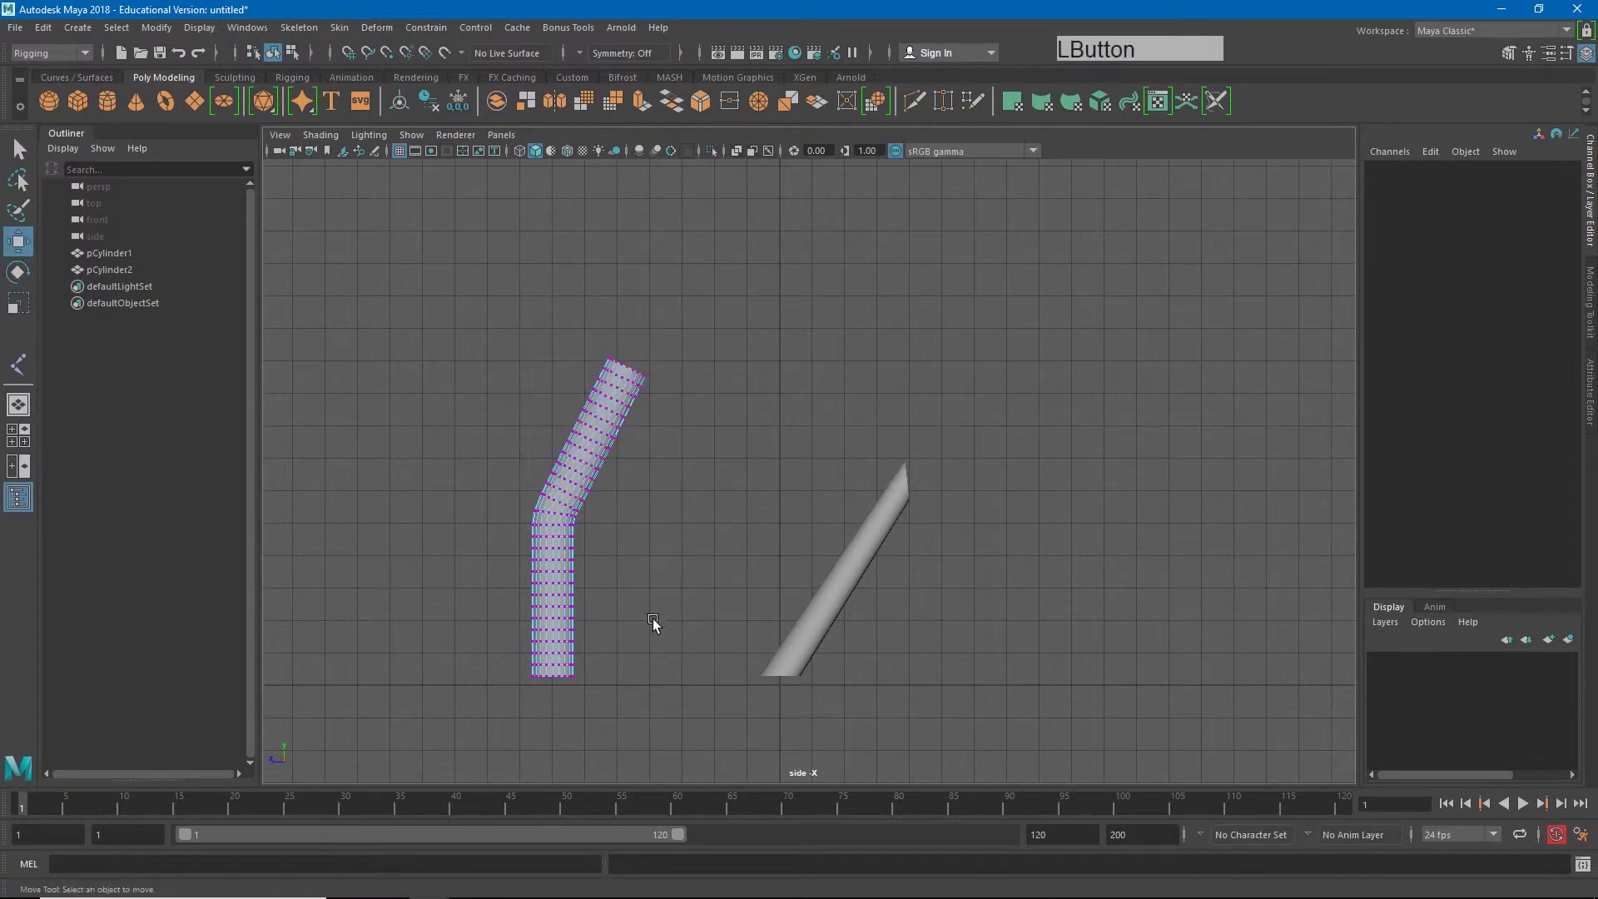
left_click_drag(581, 566, 664, 735)
left_click(479, 543)
left_click_drag(512, 537, 707, 762)
key("e")
mouse_move(588, 633)
left_mouse_down()
mouse_move(567, 601)
mouse_move(576, 610)
left_mouse_up()
key("w")
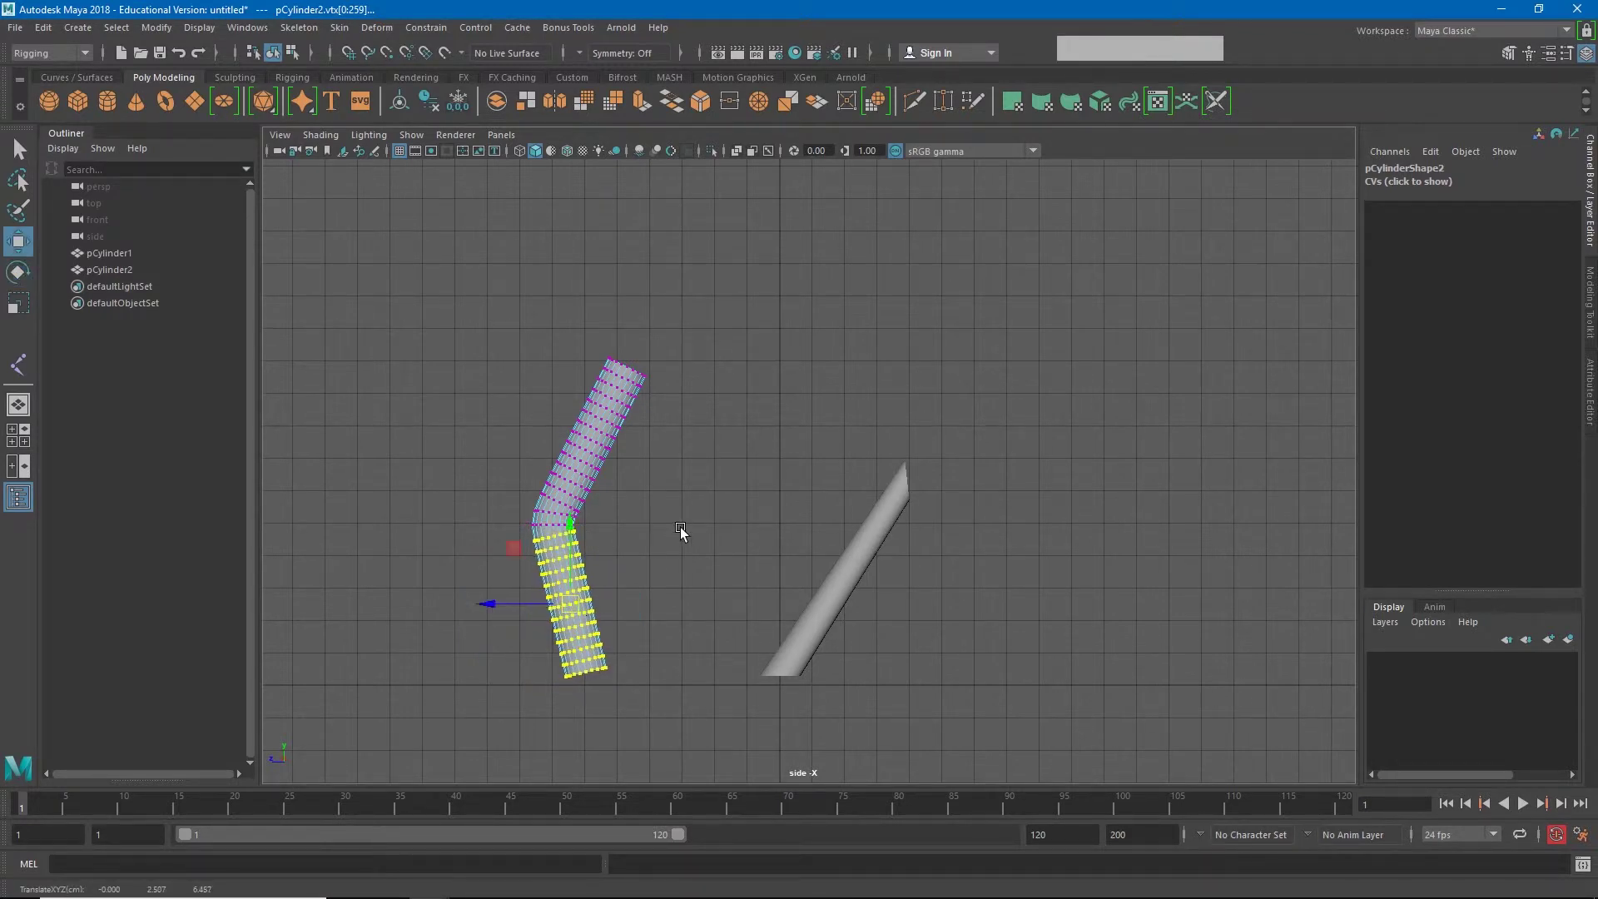
left_click(517, 663)
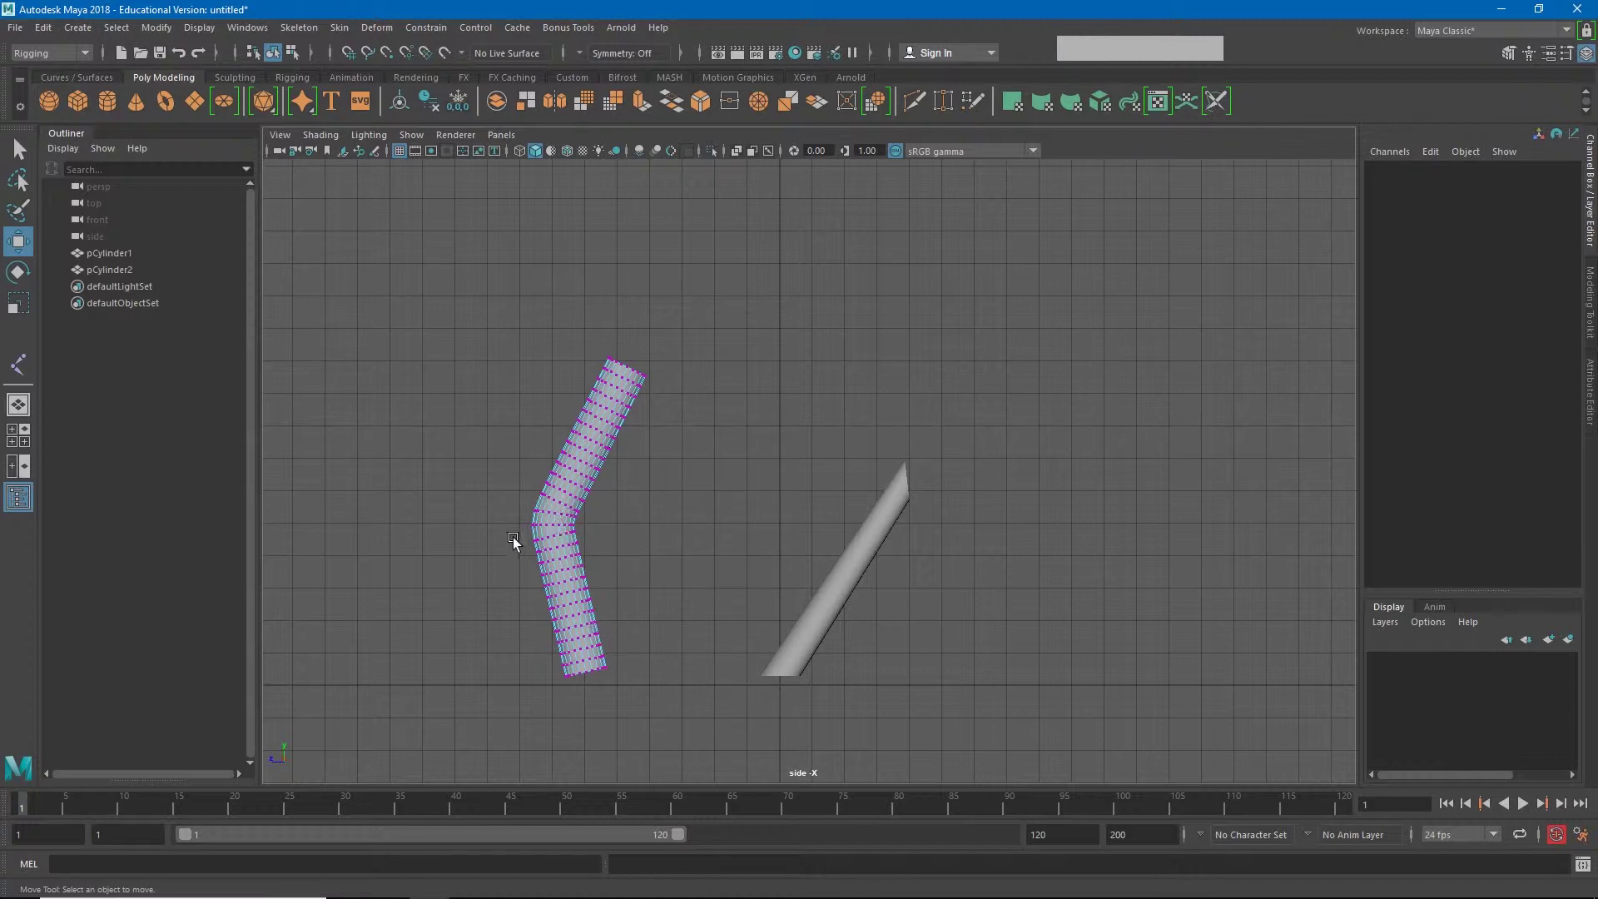
- Frame the bent cylinder and return it to object mode
scroll(512, 536, "up", 3)
middle_click_drag(510, 542, 660, 464, "alt")
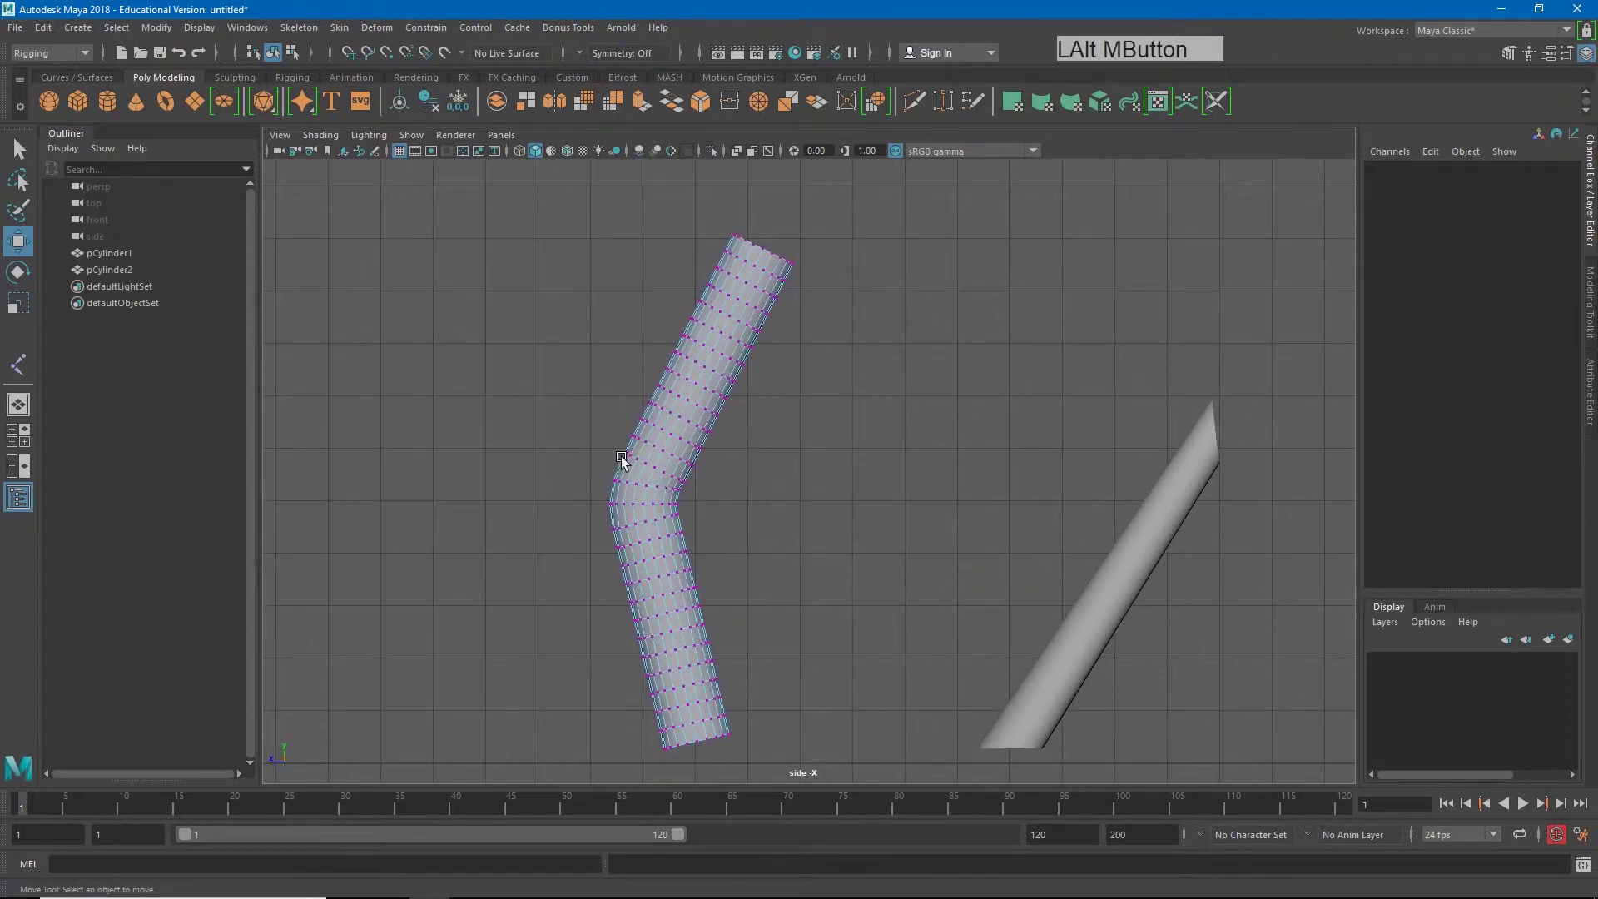
right_click_drag(647, 424, 786, 427)
- Undo the vertex edits three times, return to object mode, and frame both straight cylinders
key("ctrl+z")
key("ctrl+z")
key("ctrl+z")
key("ctrl+z")
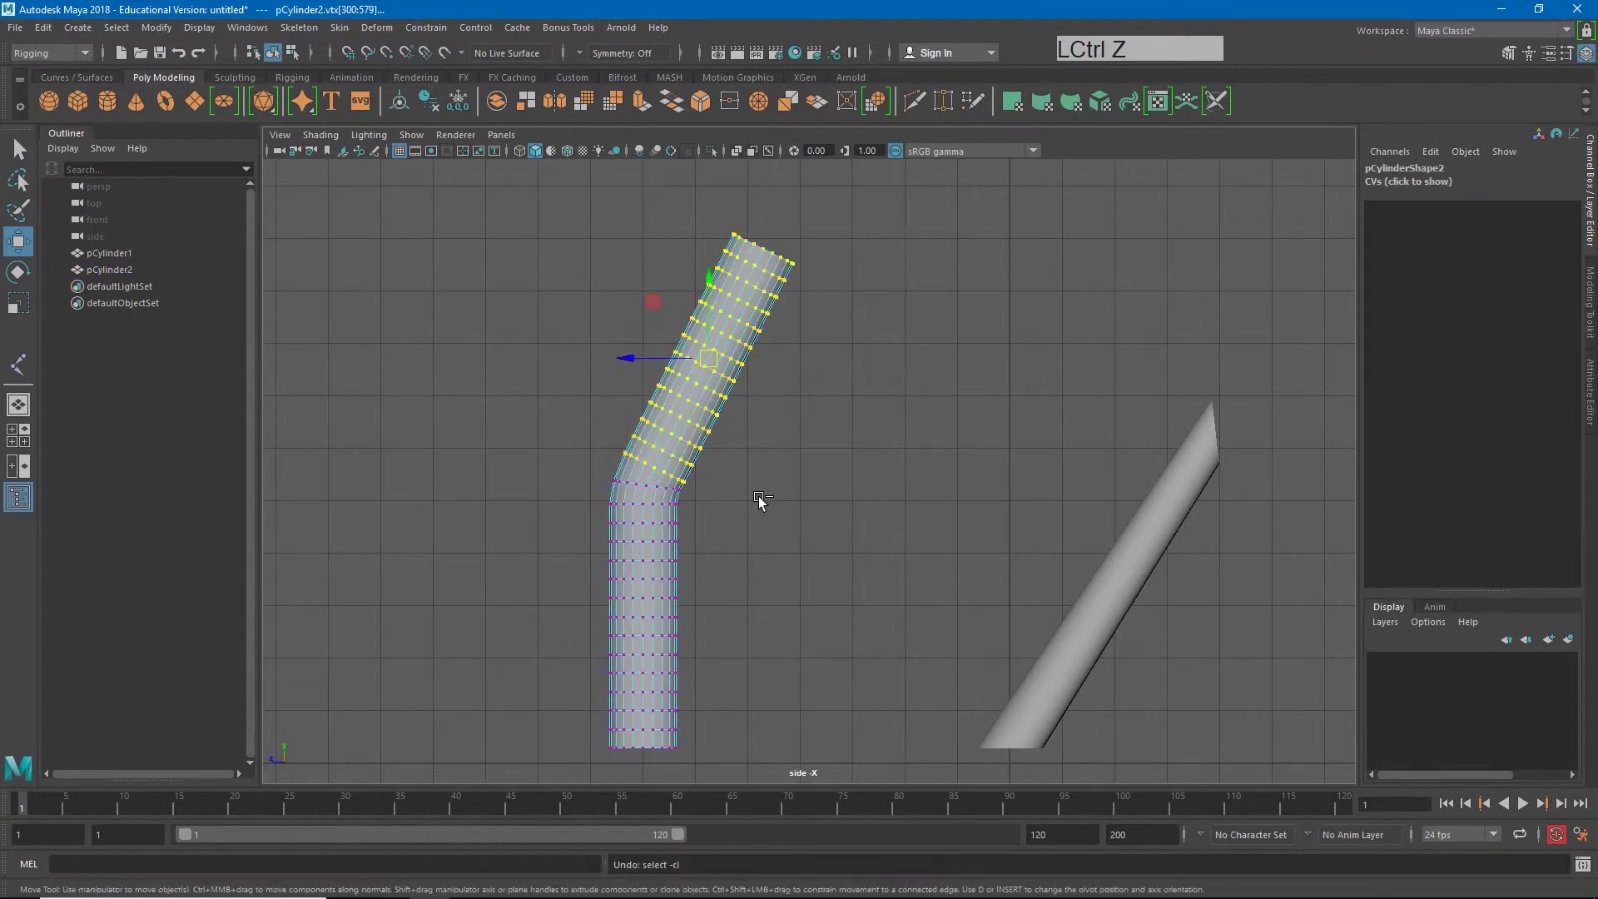
key("ctrl+z")
key("ctrl+z")
key("ctrl+z")
key("ctrl+z")
key("ctrl+z")
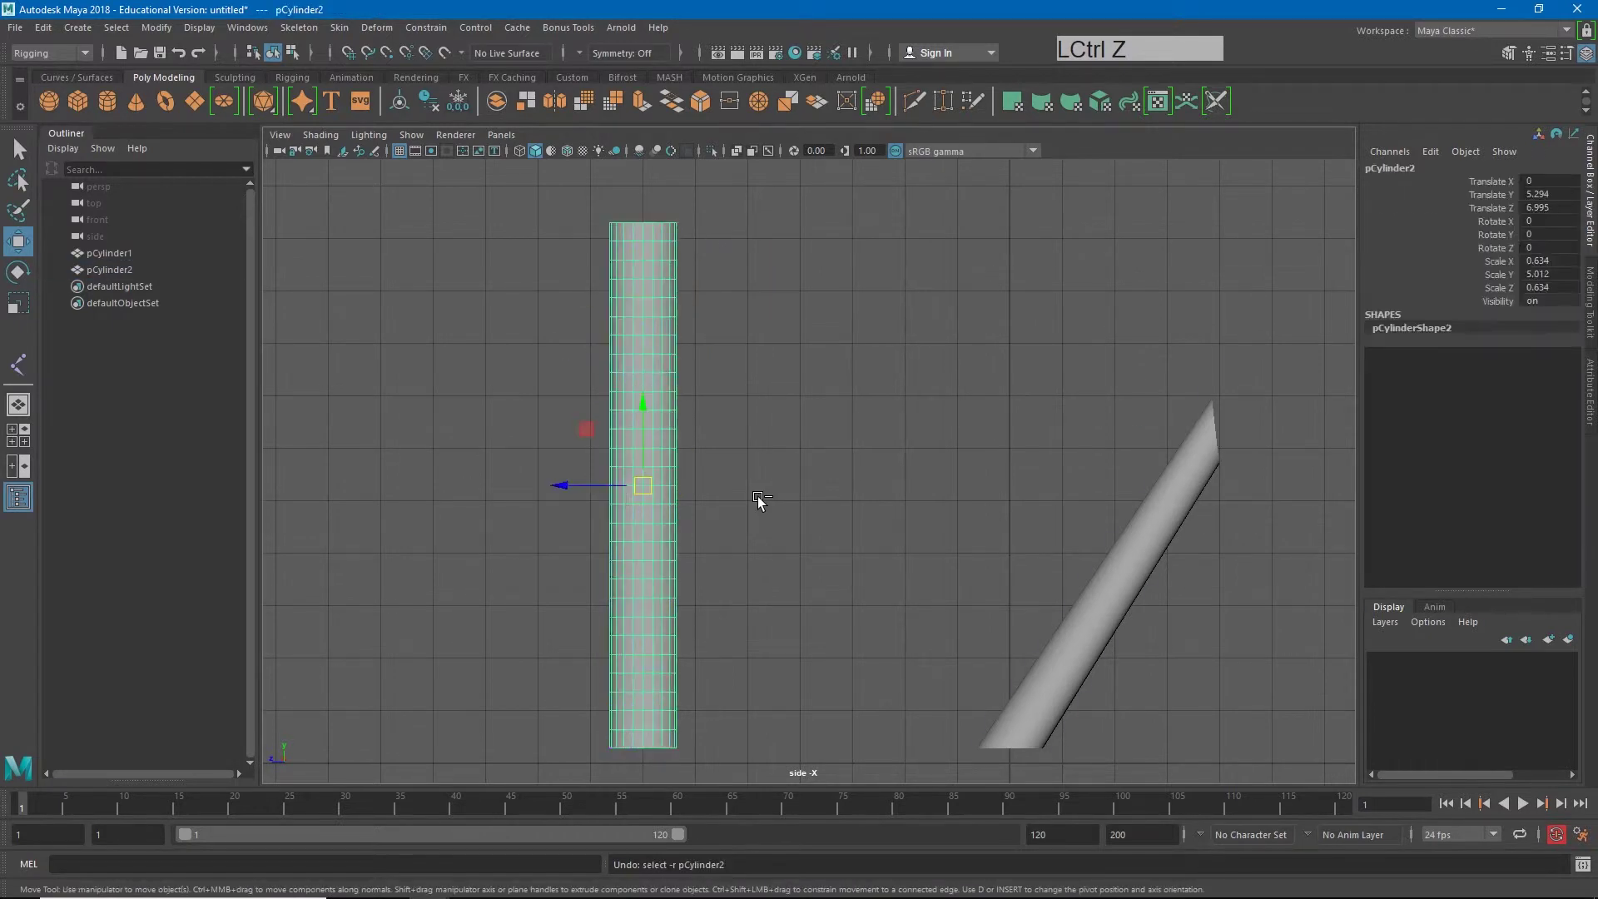
key("ctrl+z")
key("ctrl+z")
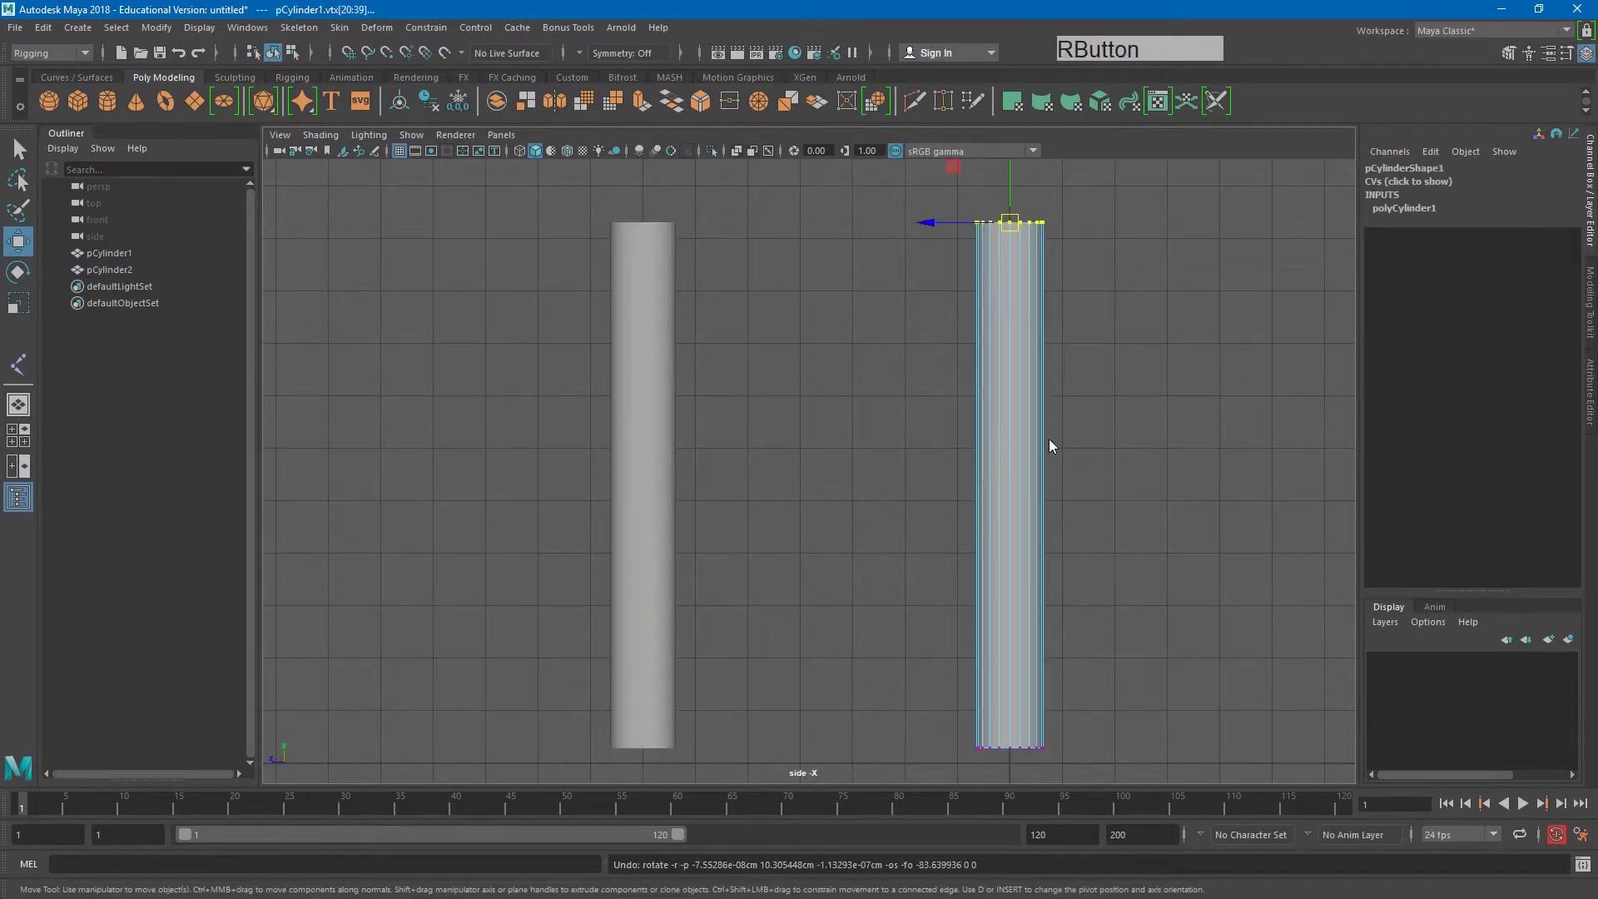
right_click_drag(1051, 446, 1126, 405)
right_click_drag(1117, 482, 478, 599, "alt")
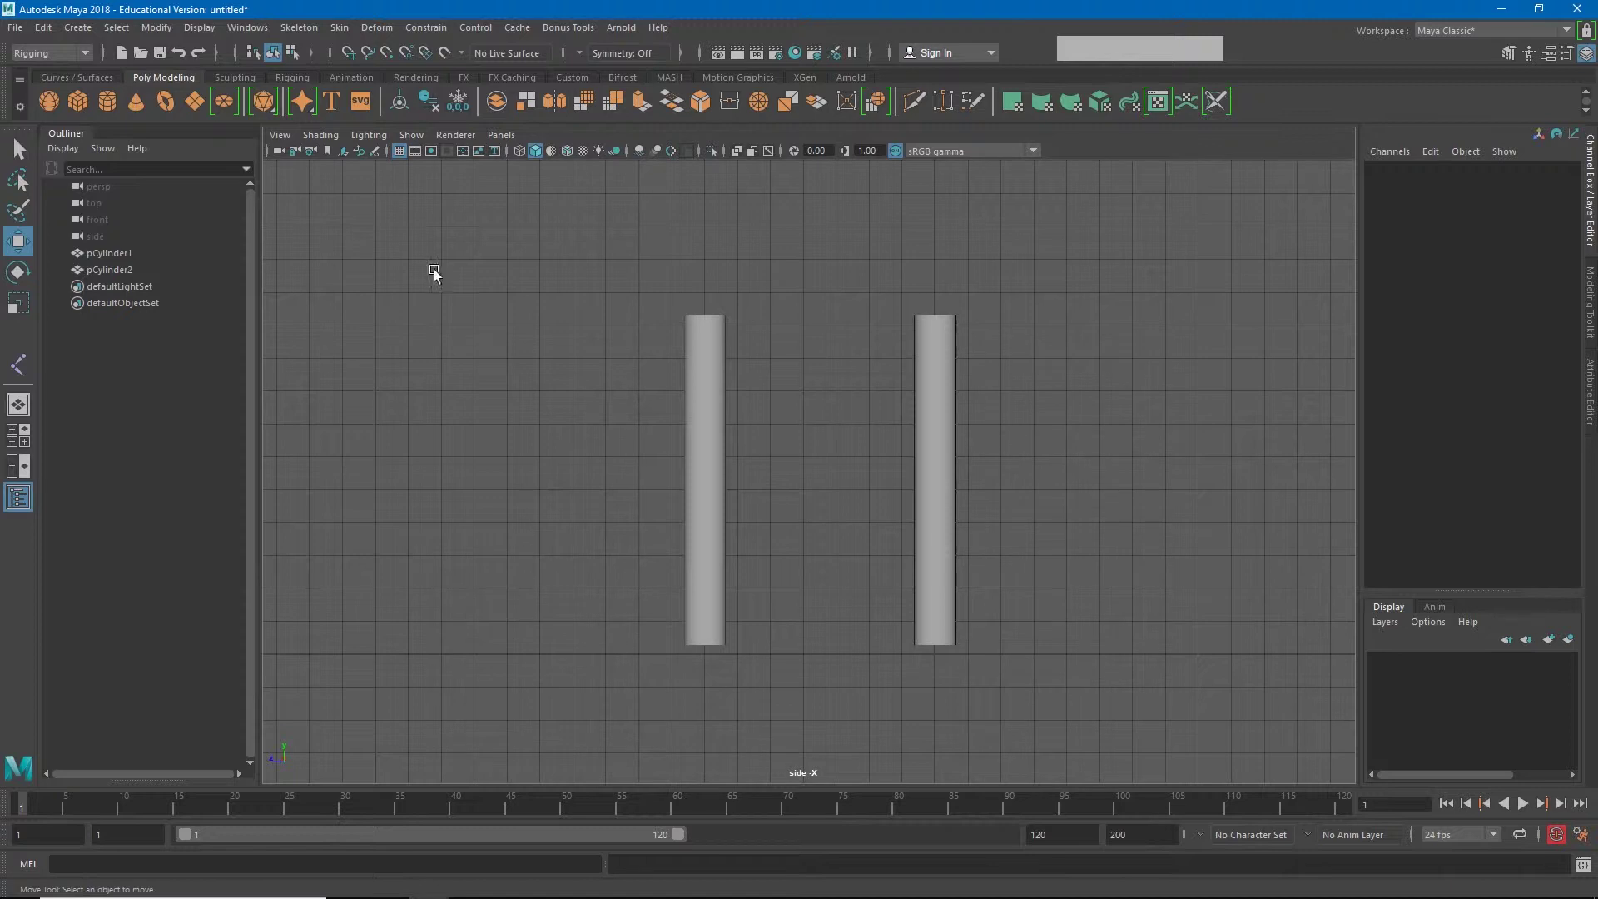
- In wireframe, create a straight vertical three-joint chain, joint1, up the left cylinder
left_click(299, 28)
left_click(326, 70)
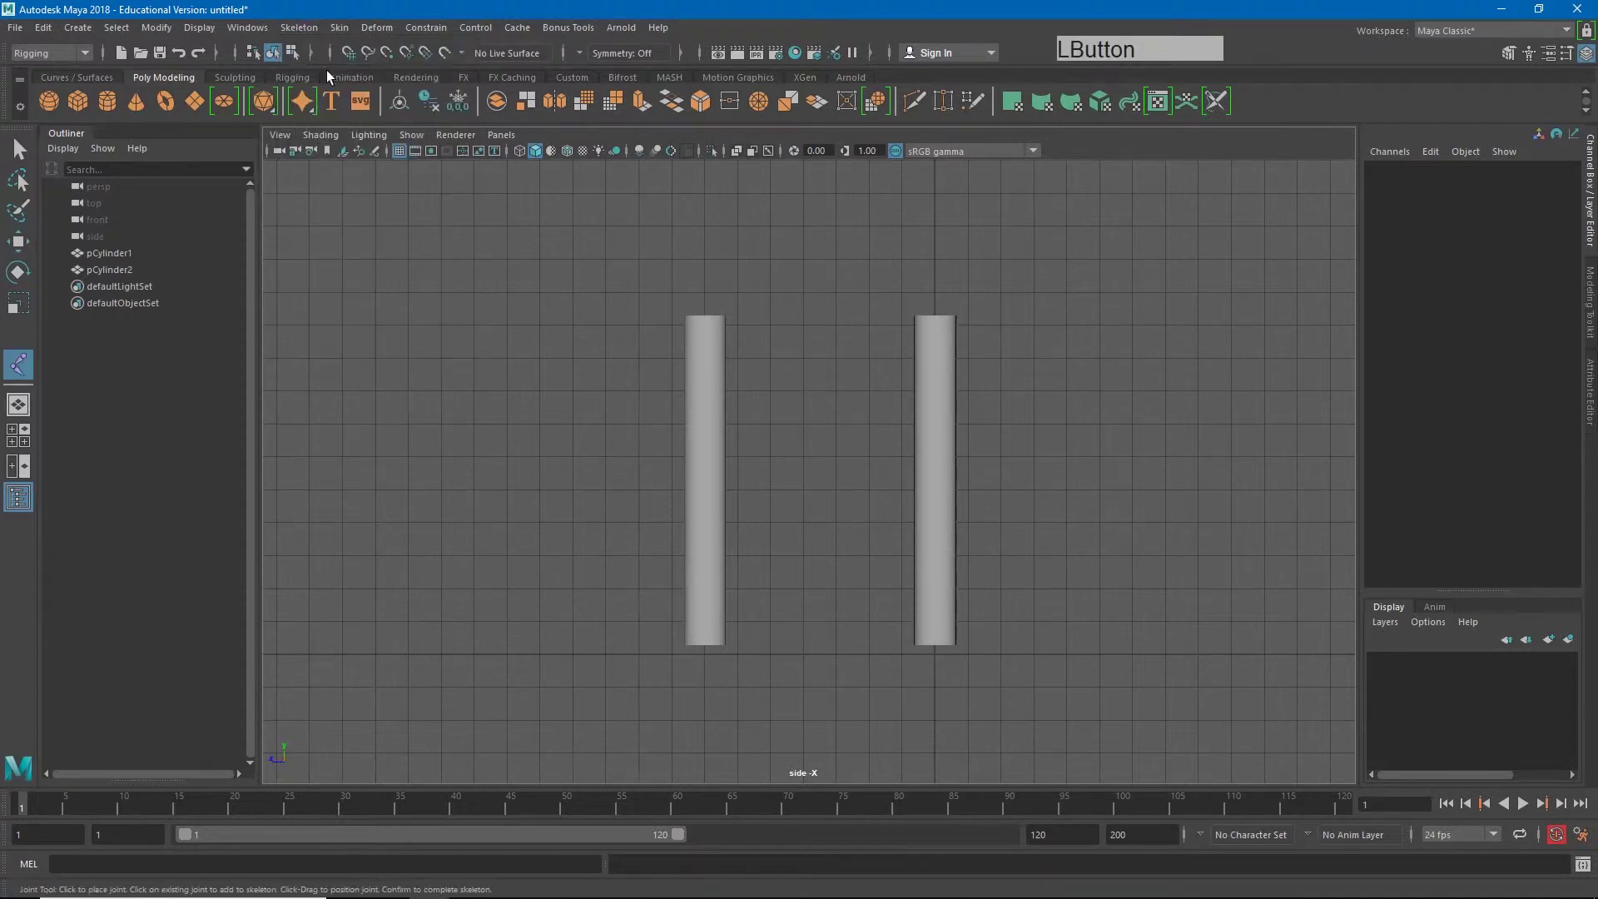
key("4")
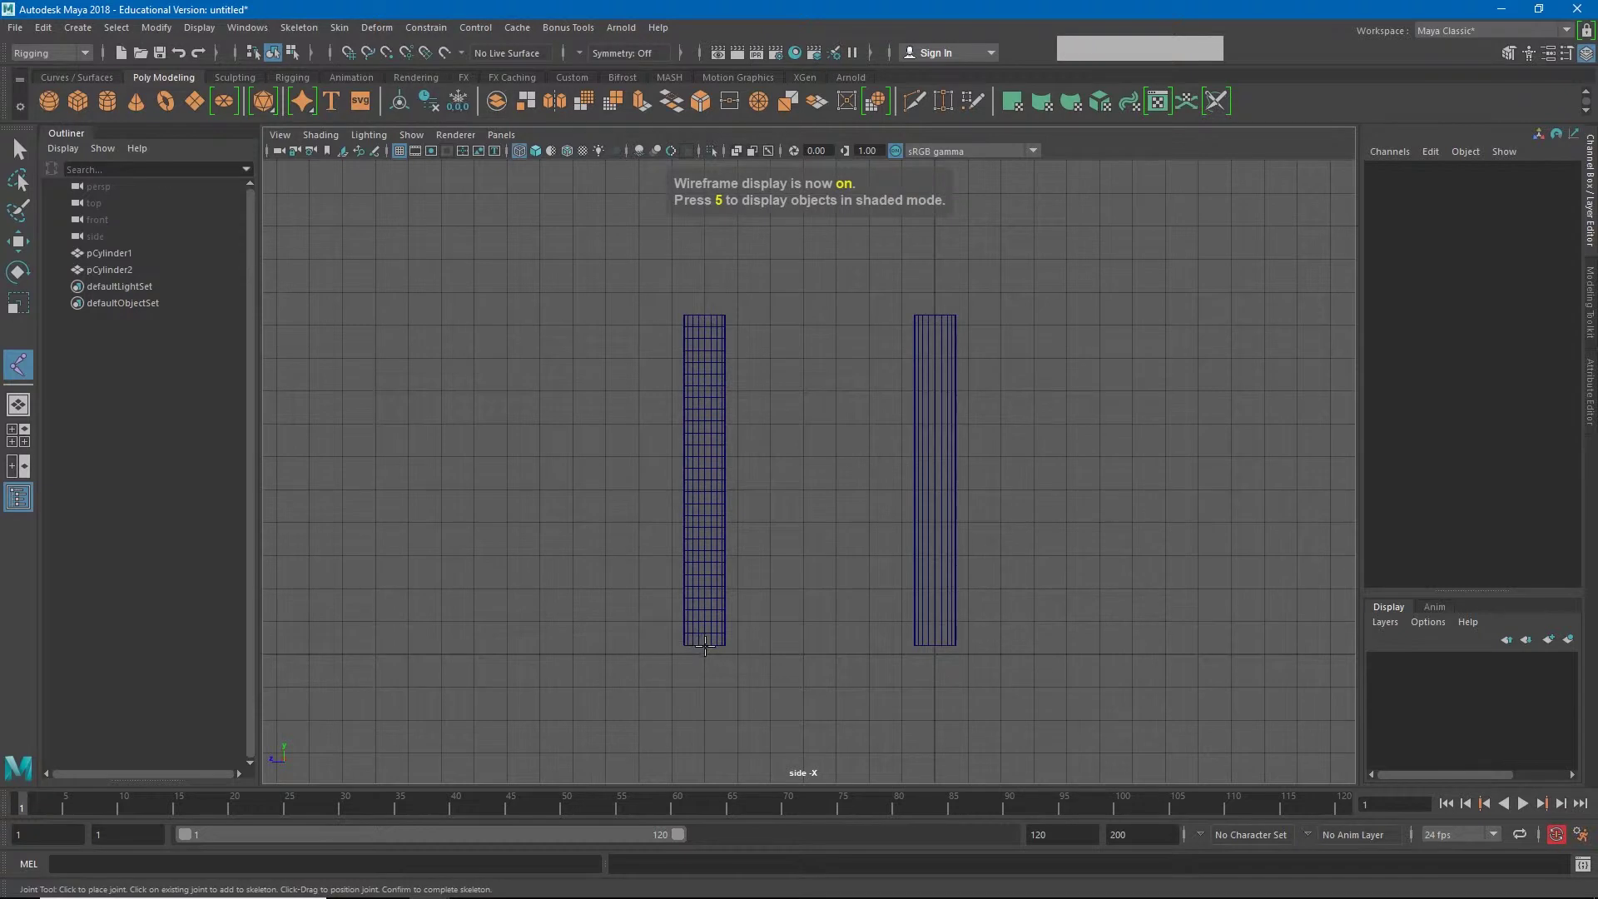
left_click(705, 646)
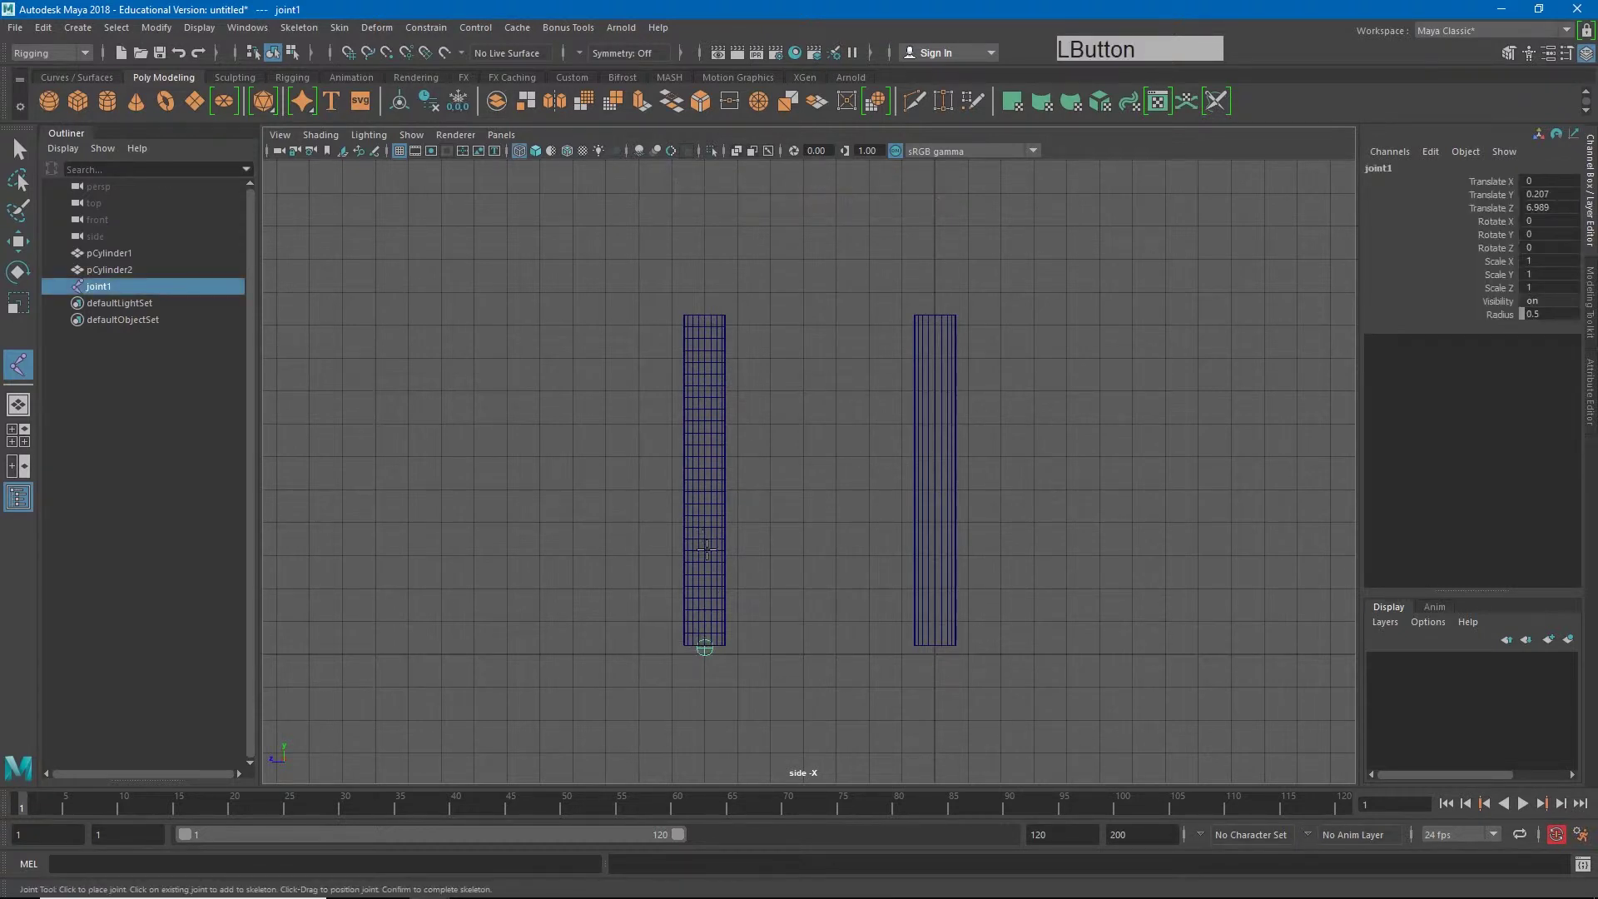
key("shift")
left_click_drag(712, 577, 676, 541, "shift")
left_click_drag(703, 482, 705, 310, "shift")
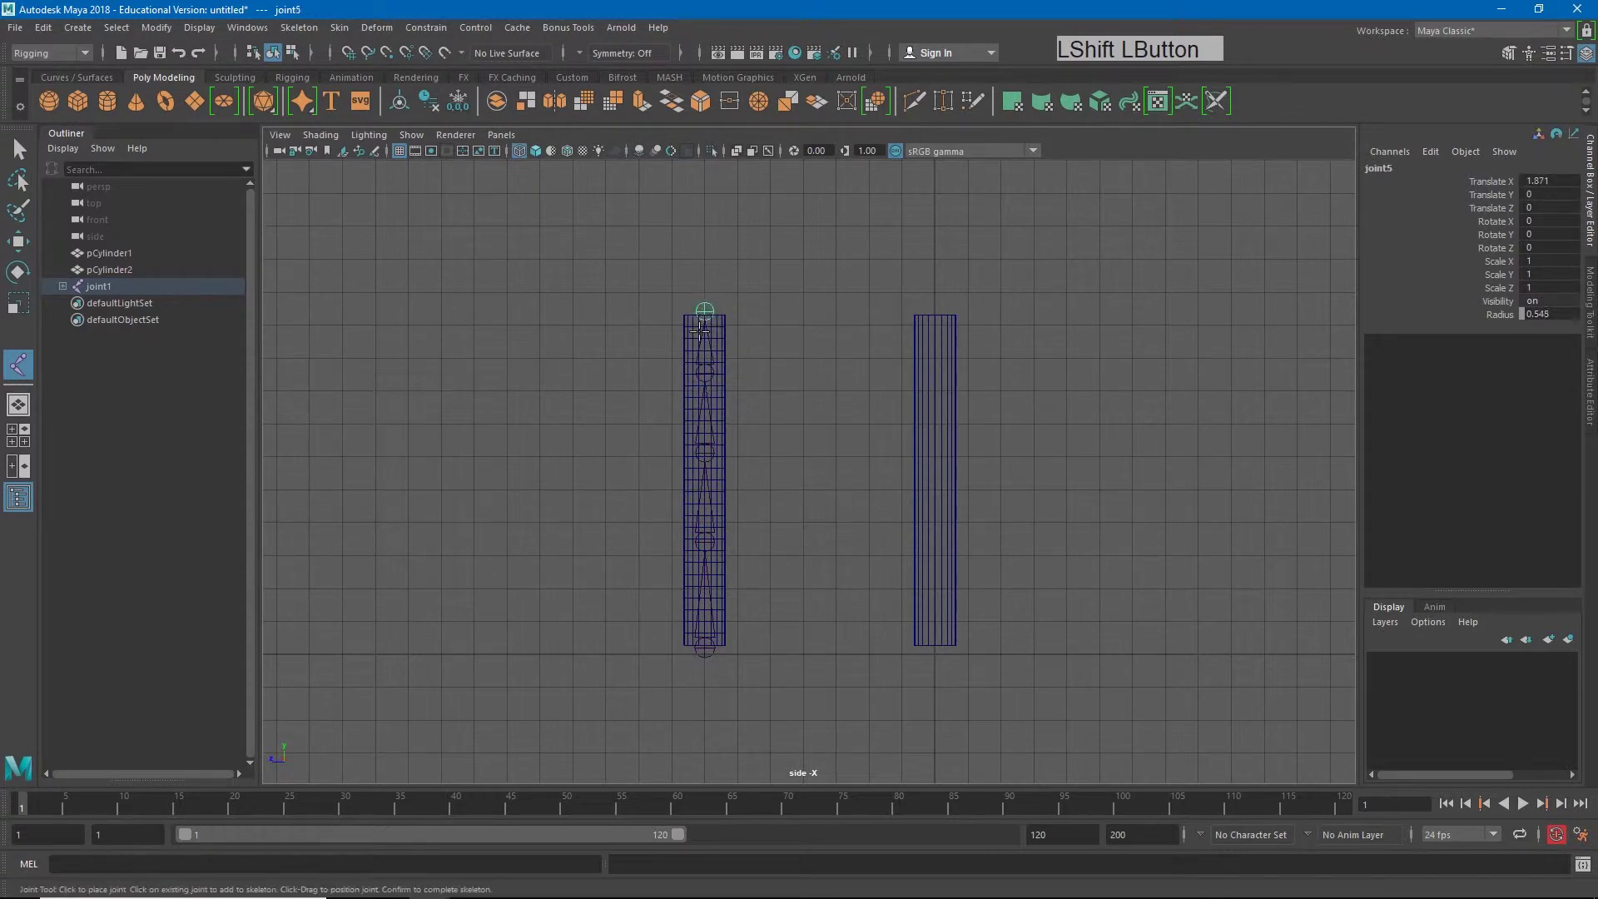
key("Return")
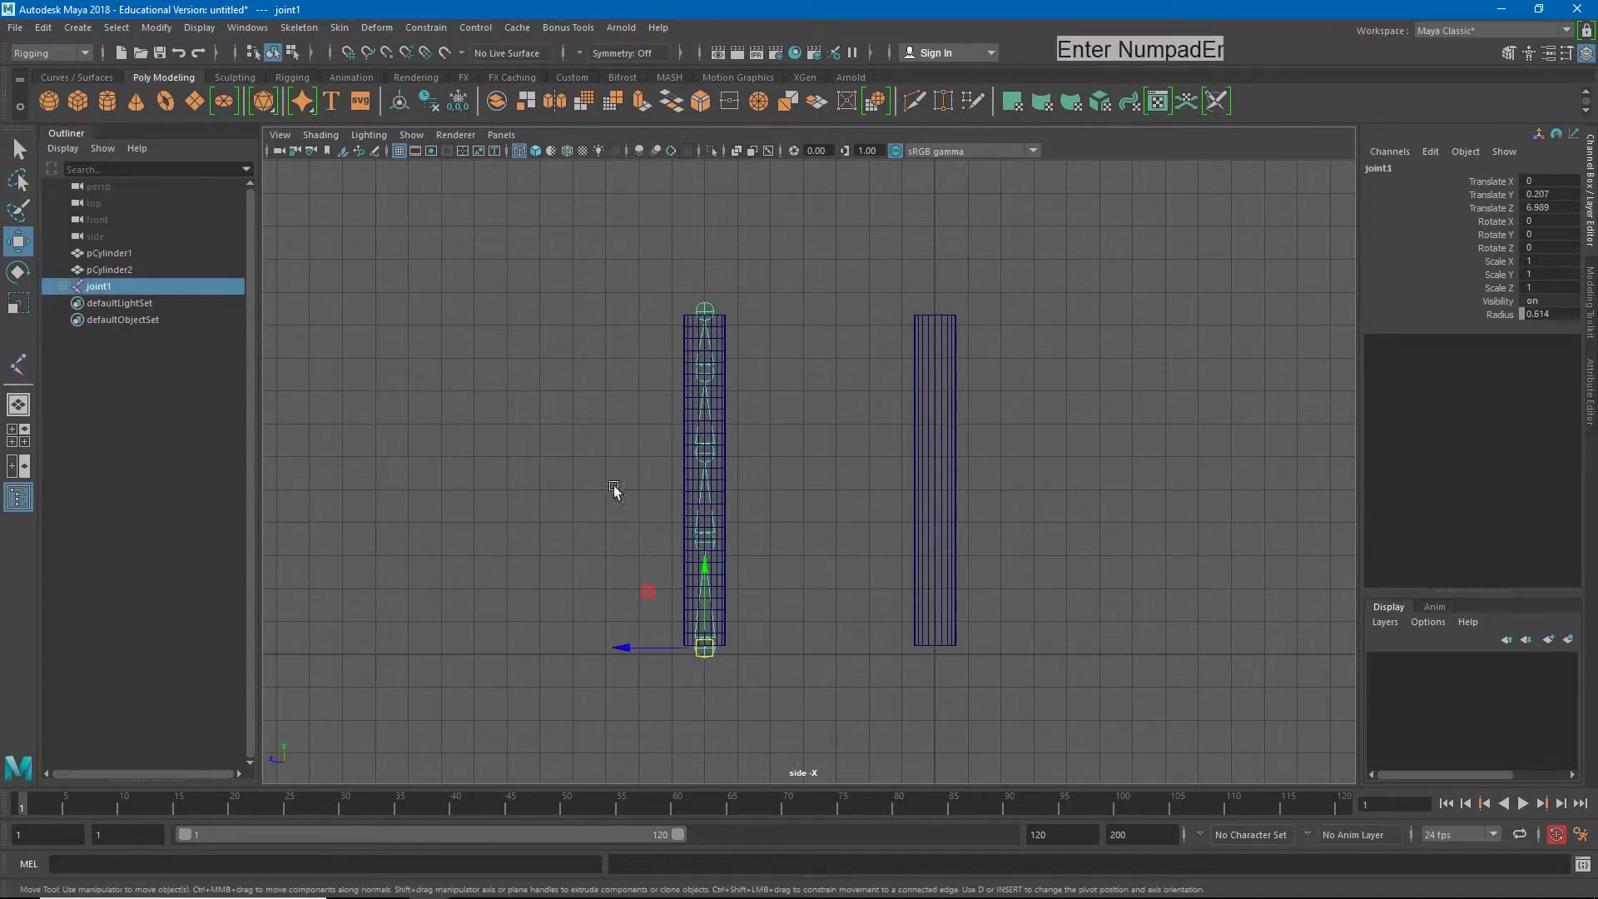
- Duplicate the joint1 chain as joint6 and move it into the right cylinder
left_click(742, 701)
left_click(708, 655)
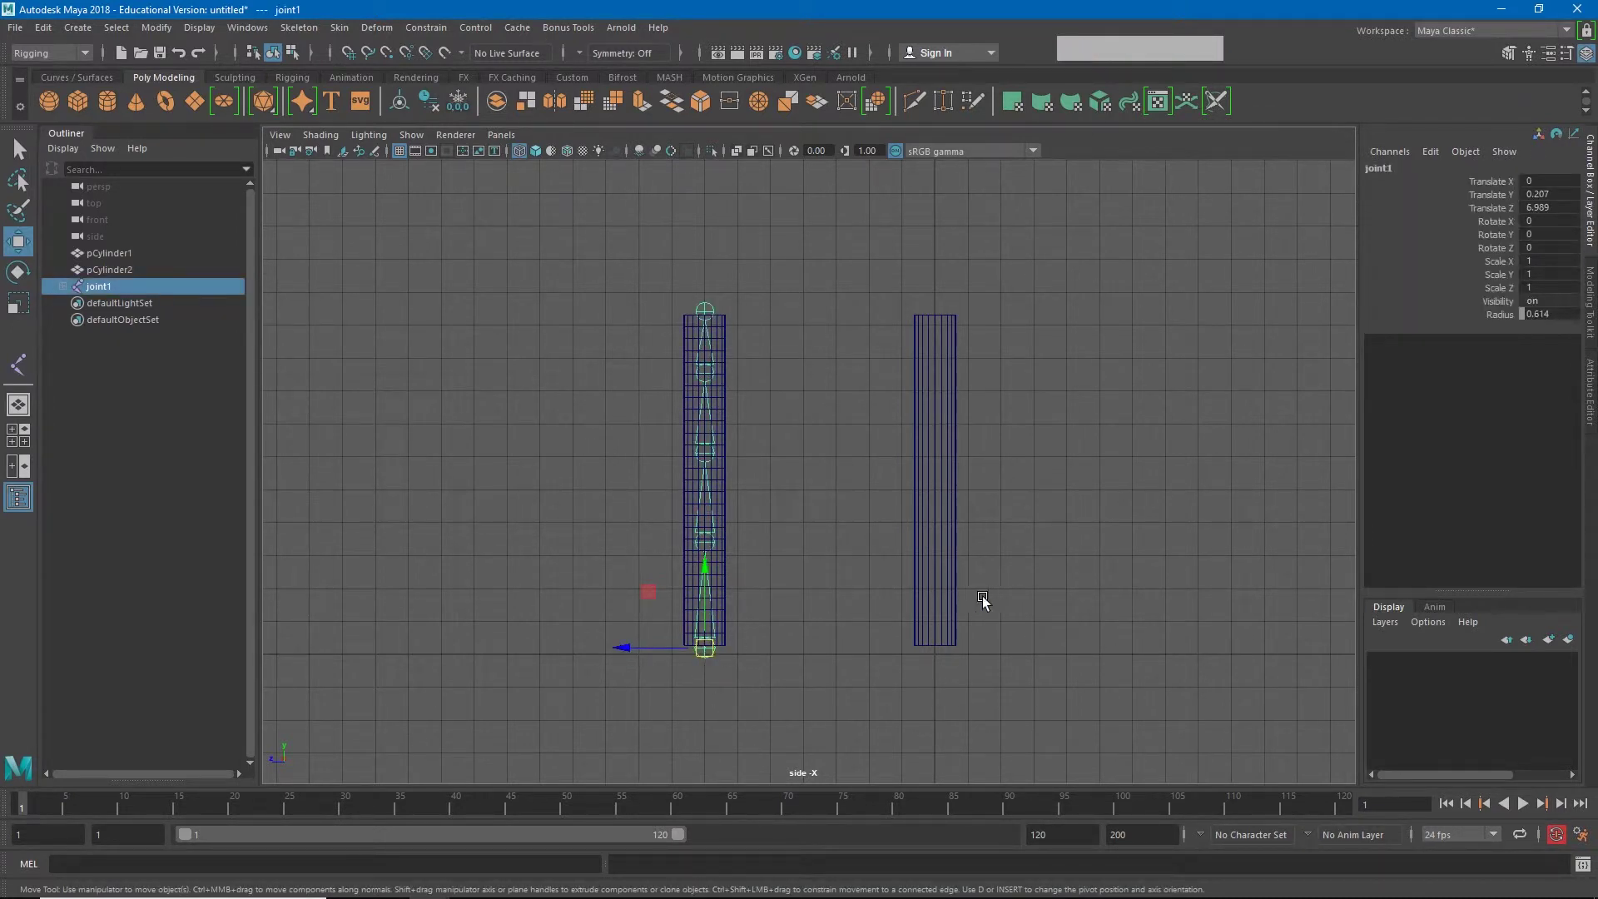
key("ctrl")
key("ctrl+d")
left_click_drag(626, 648, 856, 646)
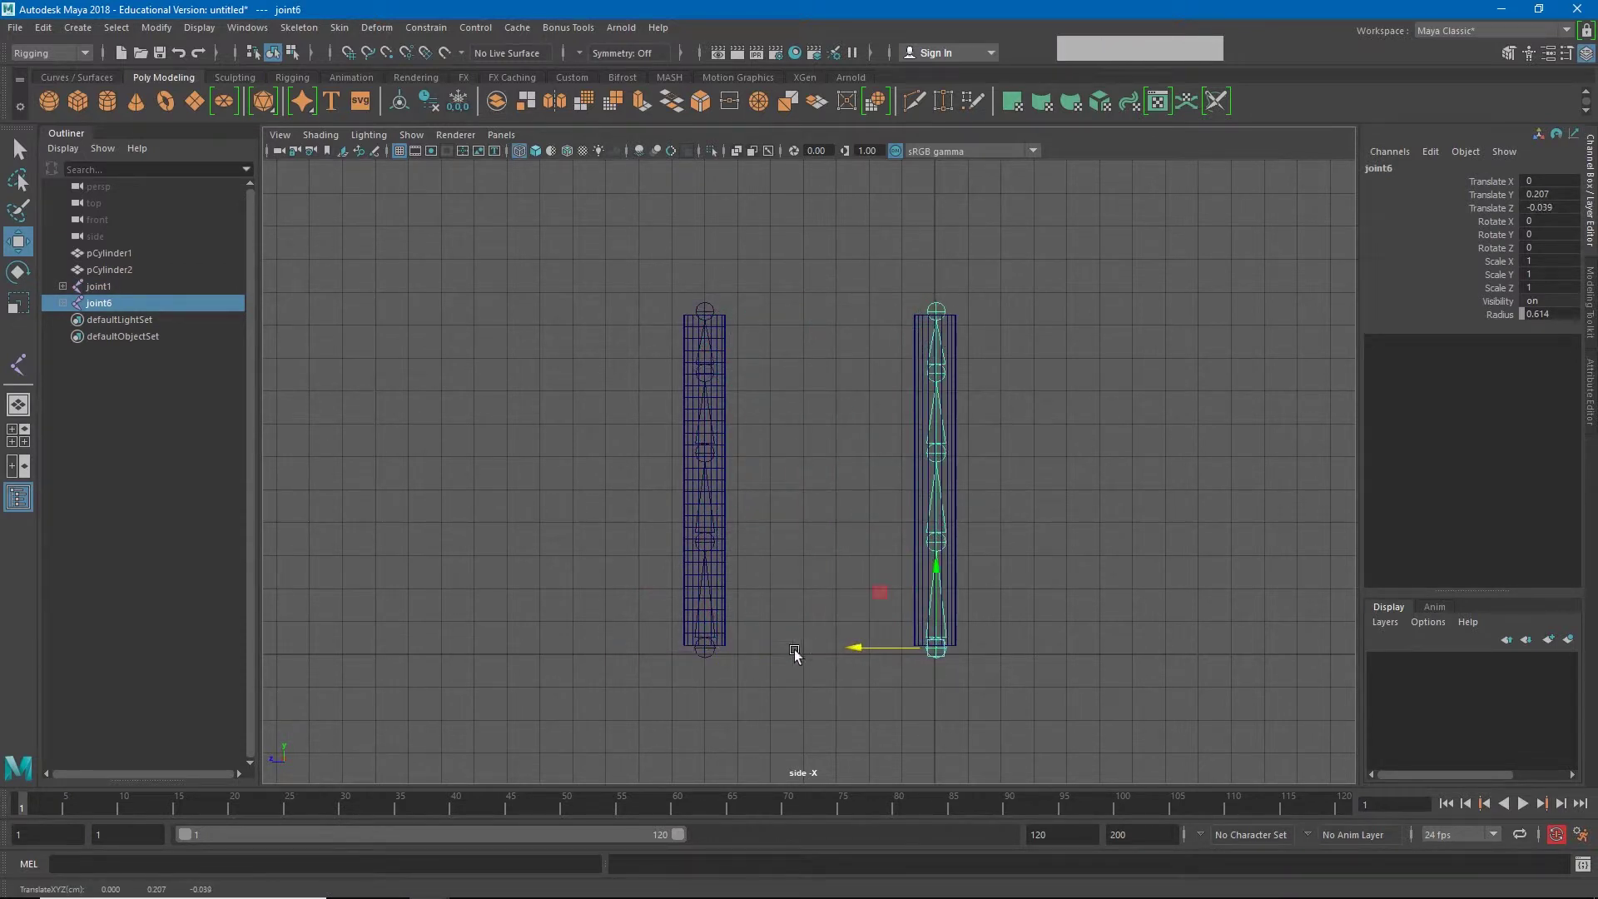
left_click(793, 616)
- Switch to a shaded perspective view framed on both cylinders and their joints
key("5")
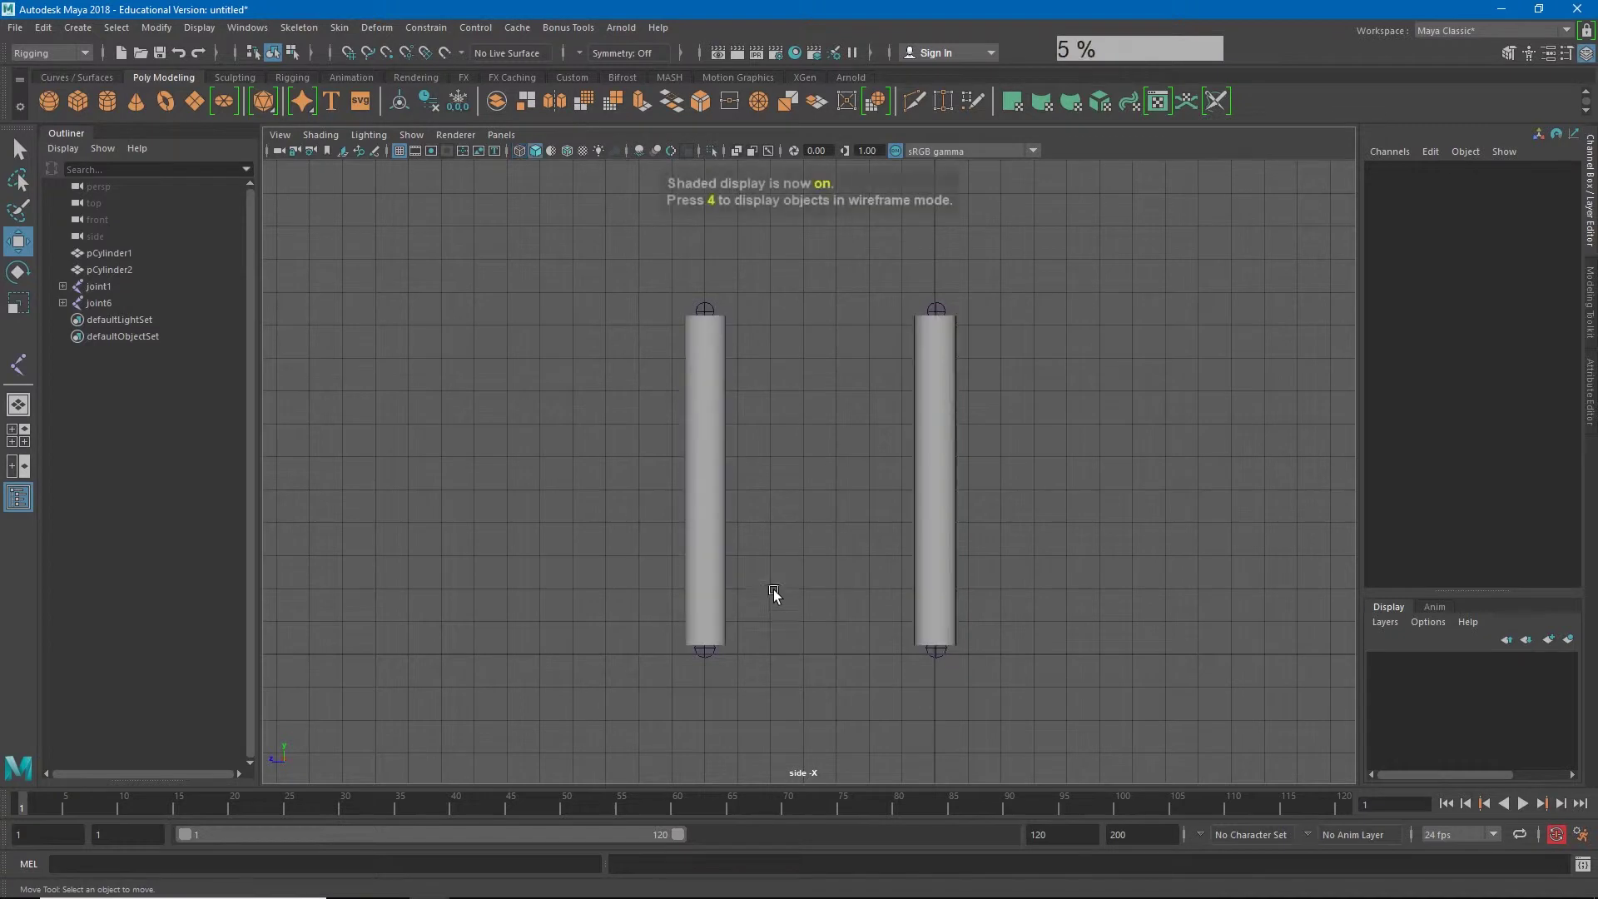
key("space")
left_click_drag(786, 529, 795, 504)
mouse_move(675, 497)
left_mouse_down("alt")
mouse_move(807, 563)
mouse_move(677, 492)
left_mouse_up("alt")
middle_click_drag(678, 492, 1135, 617, "alt")
right_click_drag(1135, 617, 941, 564, "alt")
middle_click_drag(841, 500, 753, 483, "alt")
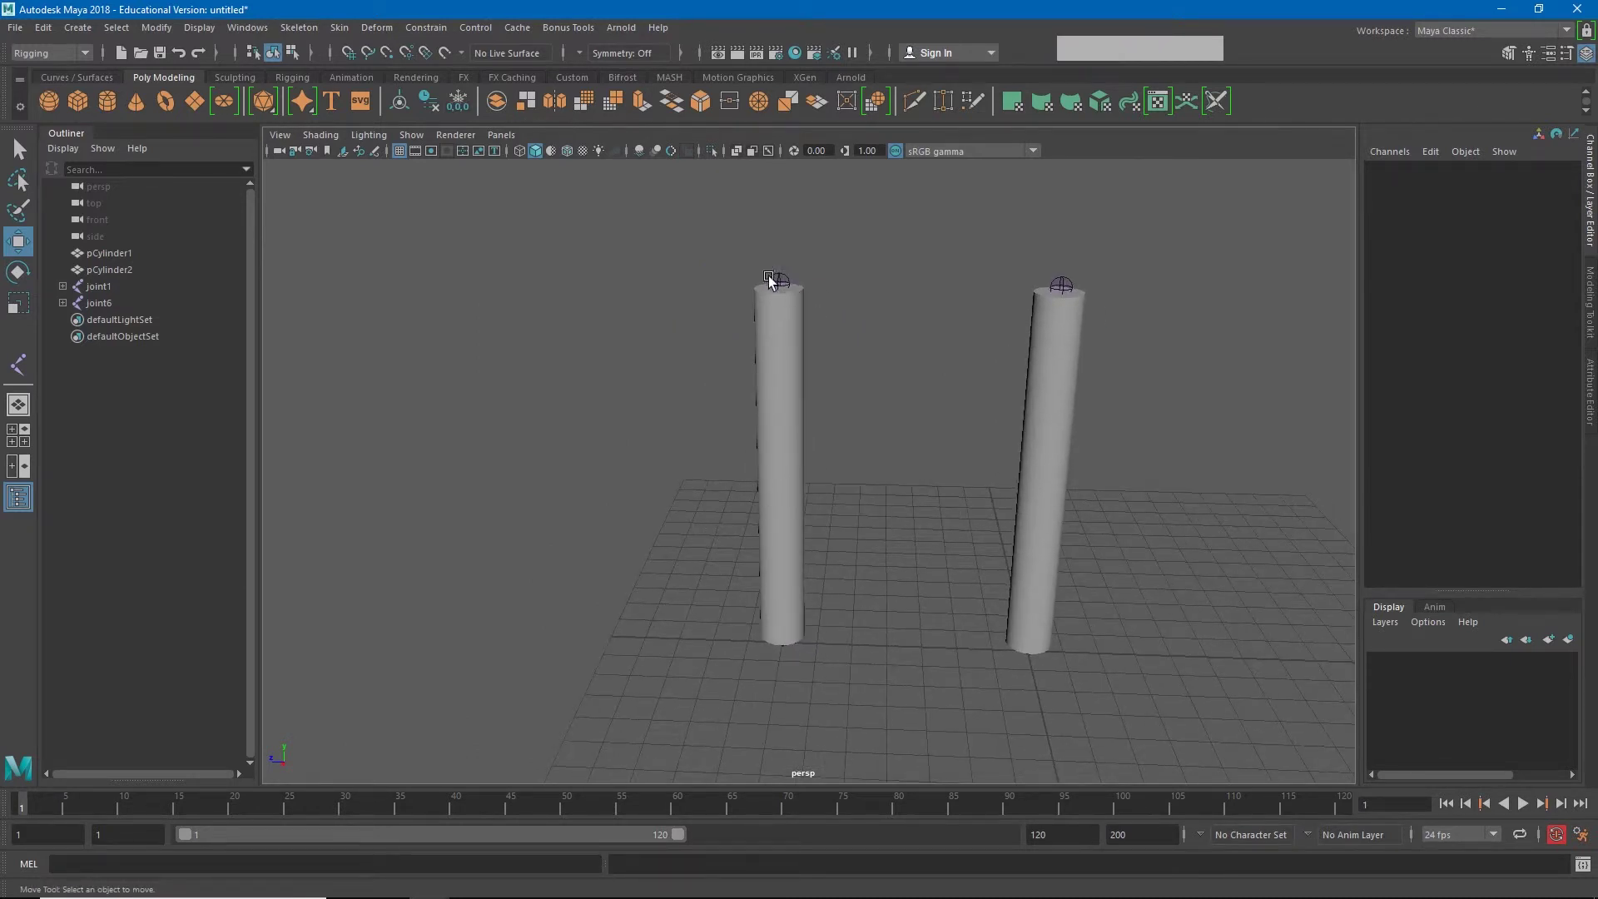
- Test-rotate root joint joint1, then undo so it stands upright again
left_click(104, 287)
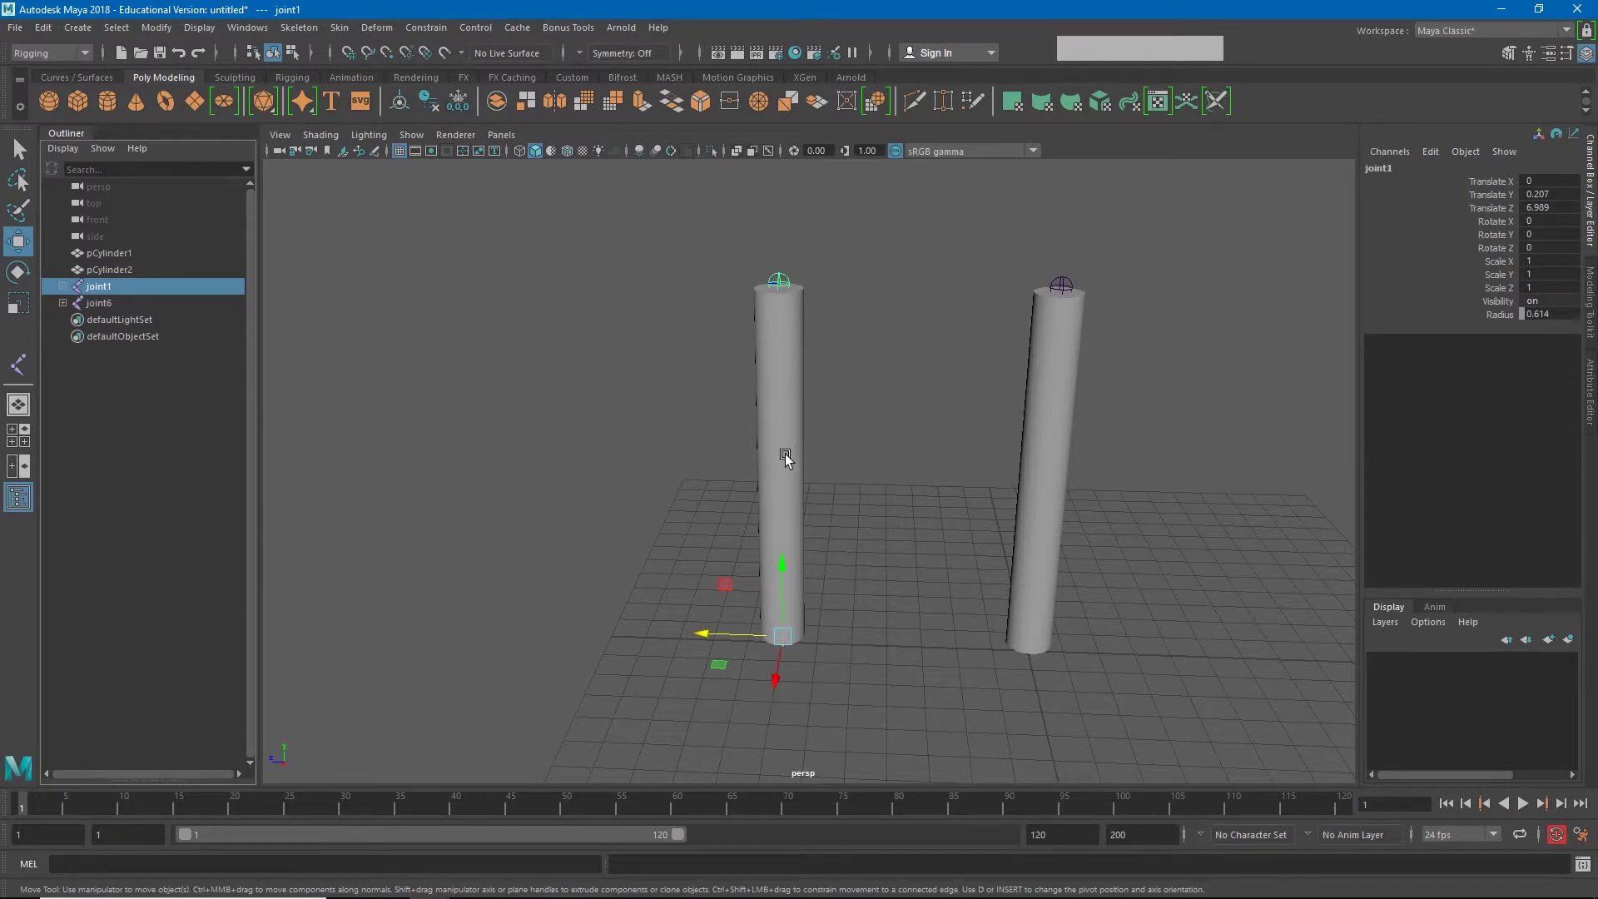
key("e")
left_click_drag(831, 572, 877, 602)
key("ctrl+z")
- Select pCylinder2 together with joint1 from the Outliner and bring up the Skin menu
left_click(866, 457)
left_click(800, 434)
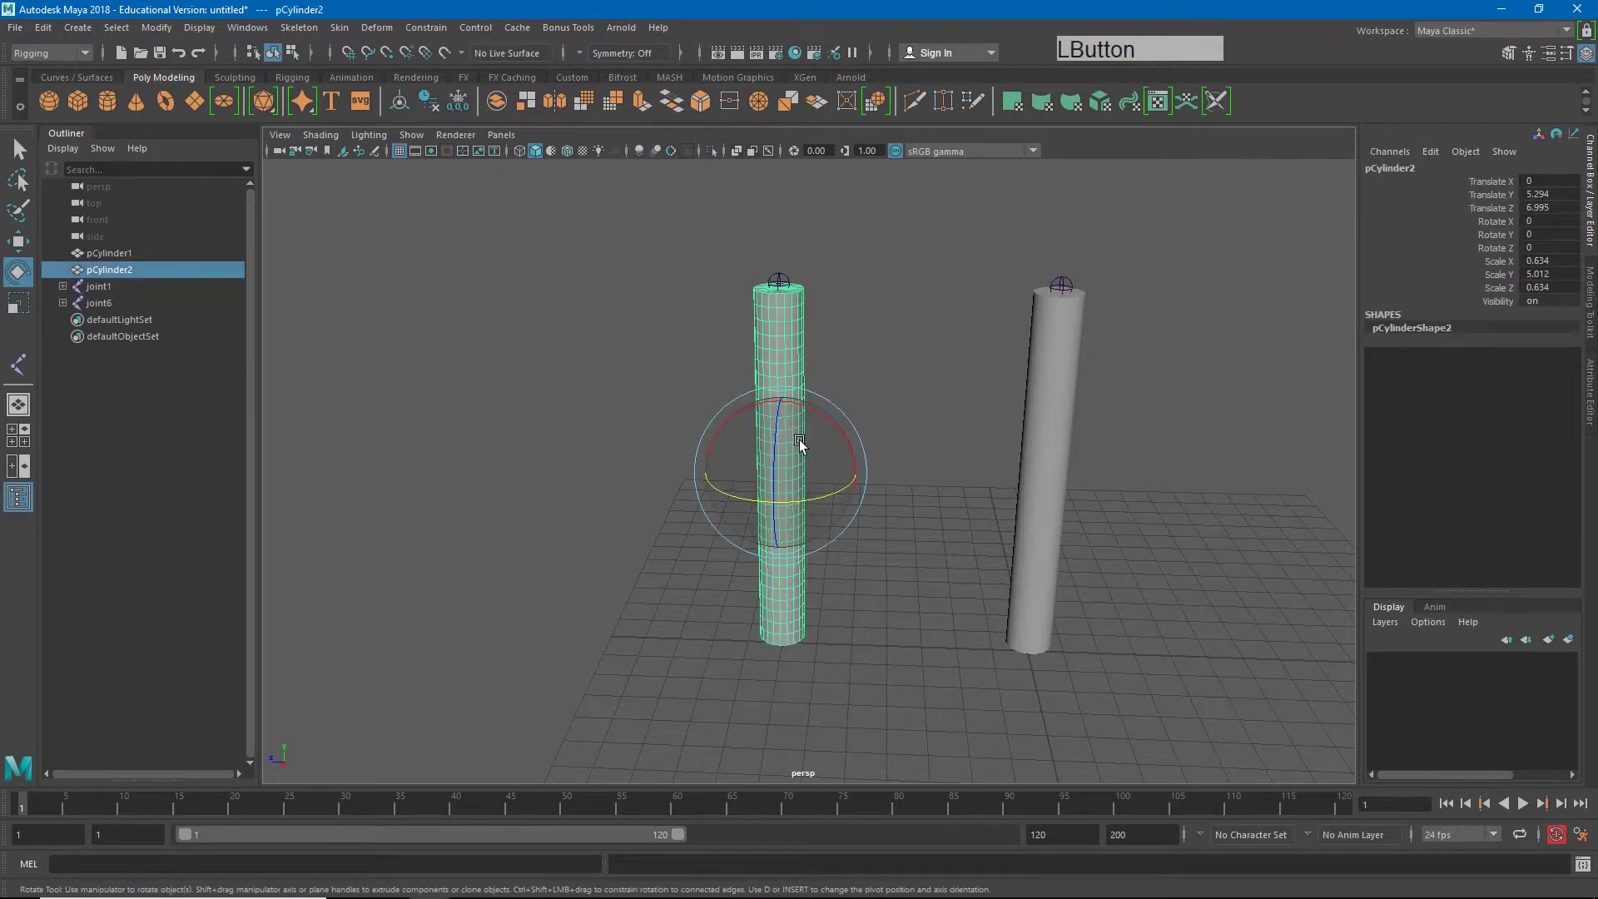
left_click(101, 287, "ctrl")
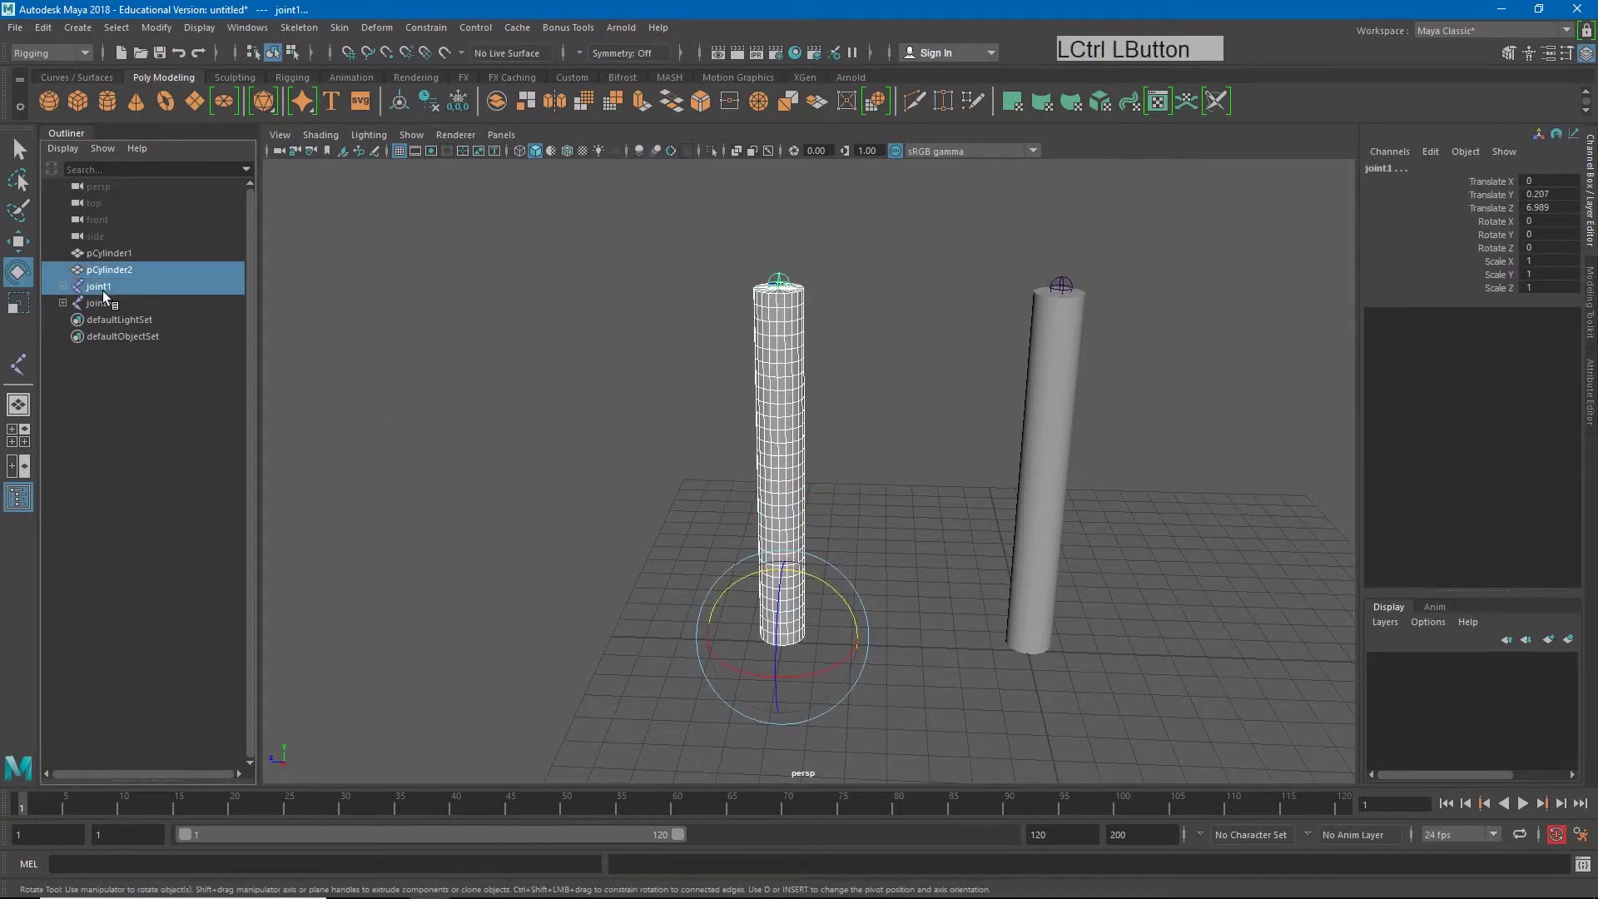
left_click(340, 29)
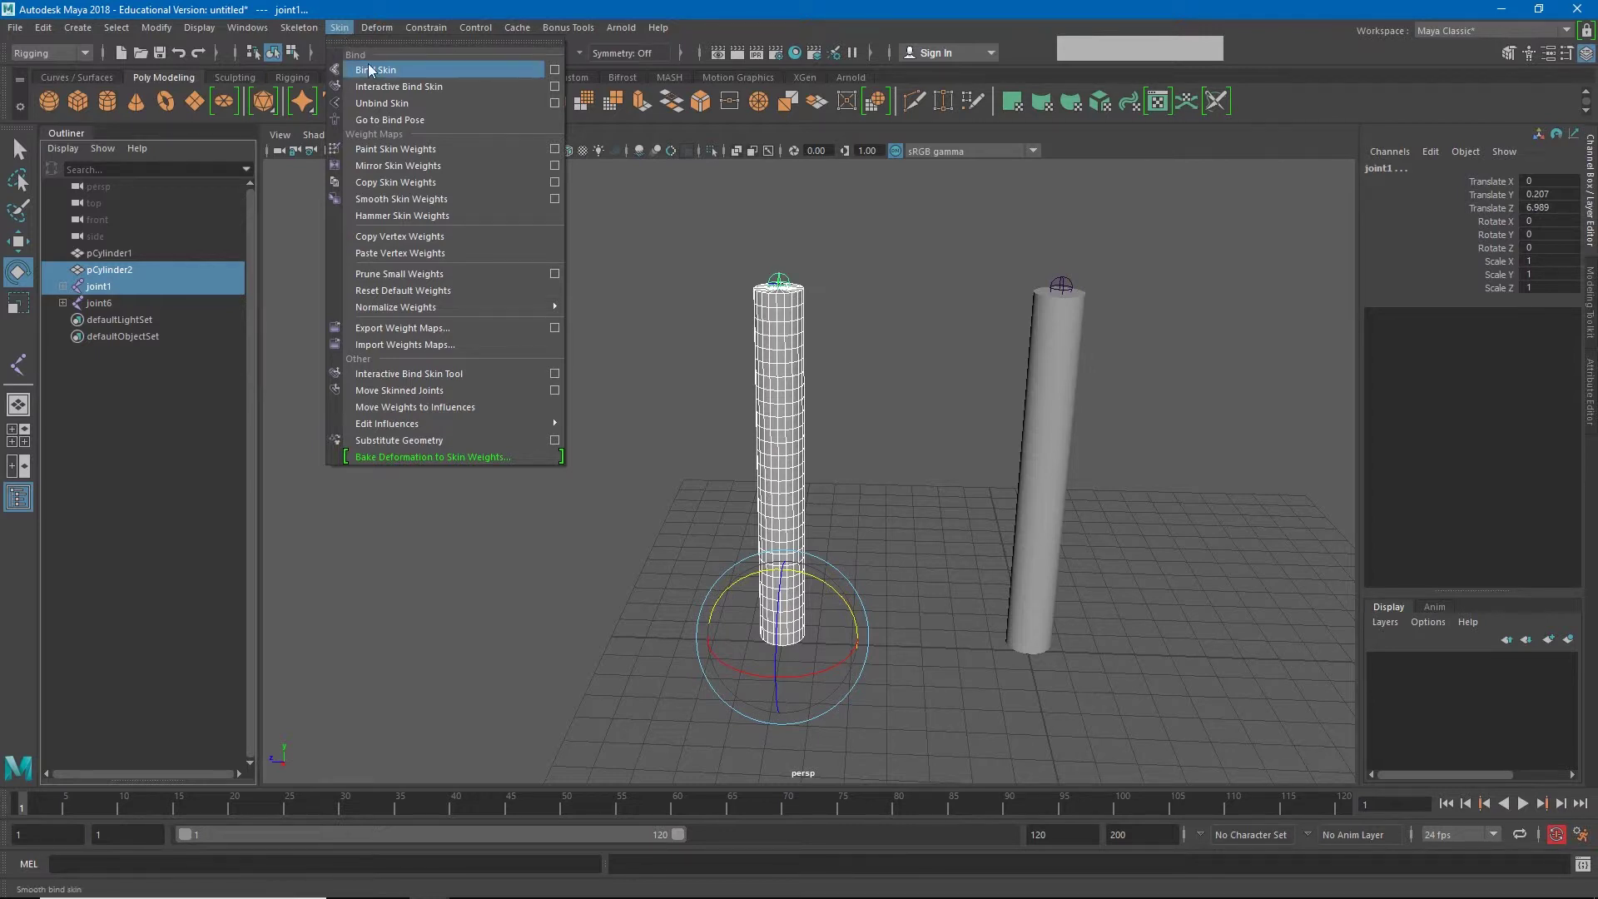
- Bind pCylinder2 to joint1 from the Bind Skin Options dialog, then close the dialog
left_click(554, 71)
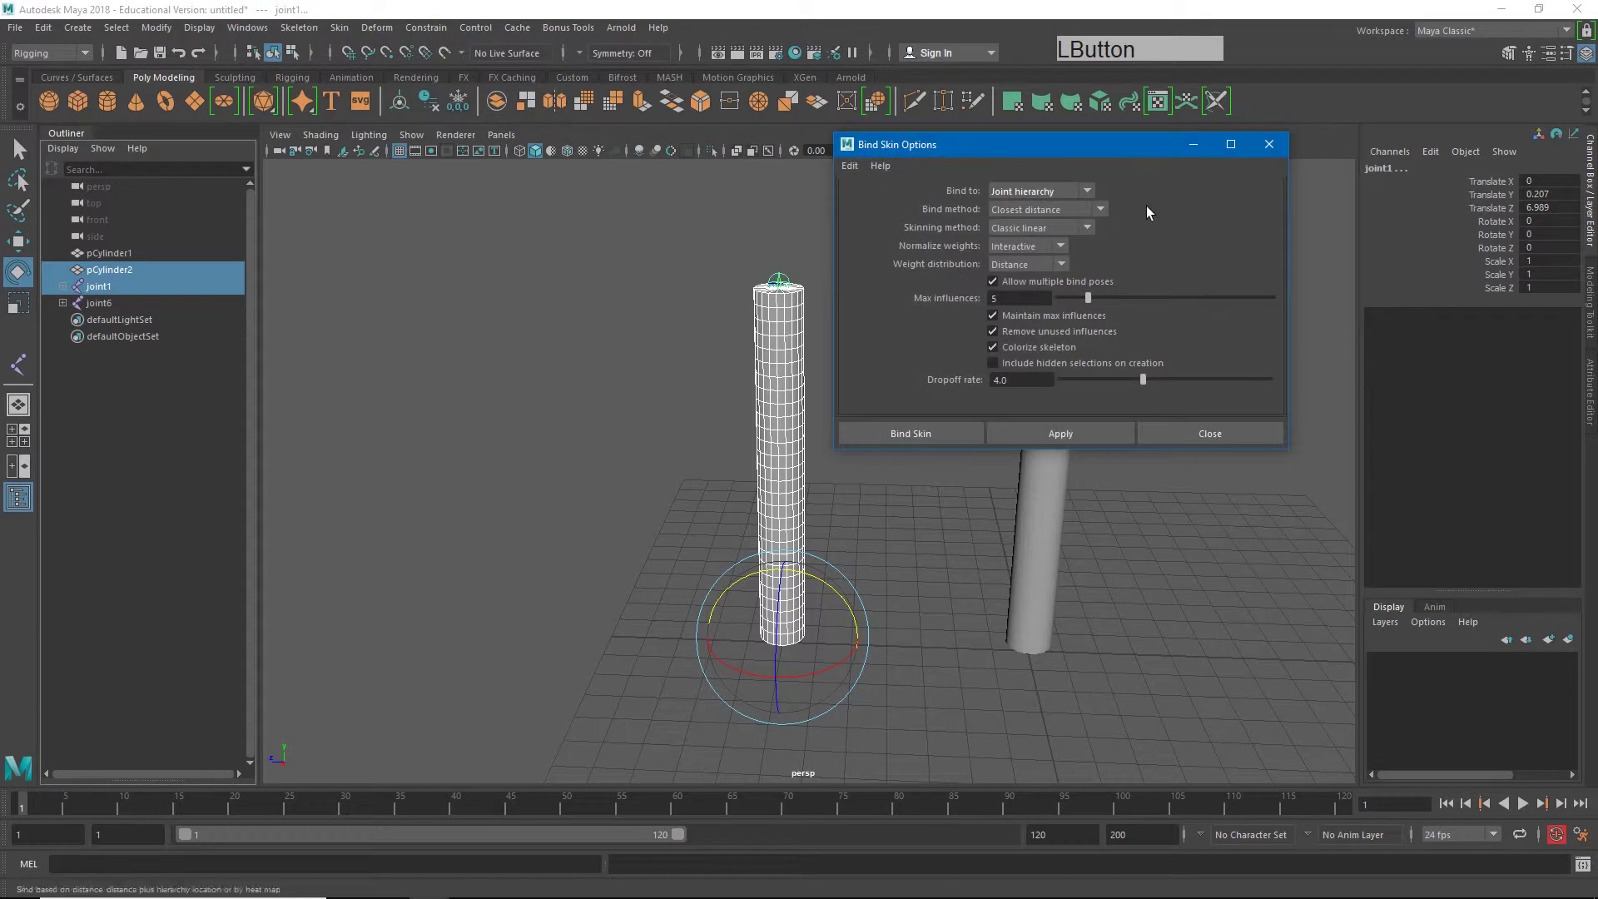
left_click_drag(1105, 144, 431, 136)
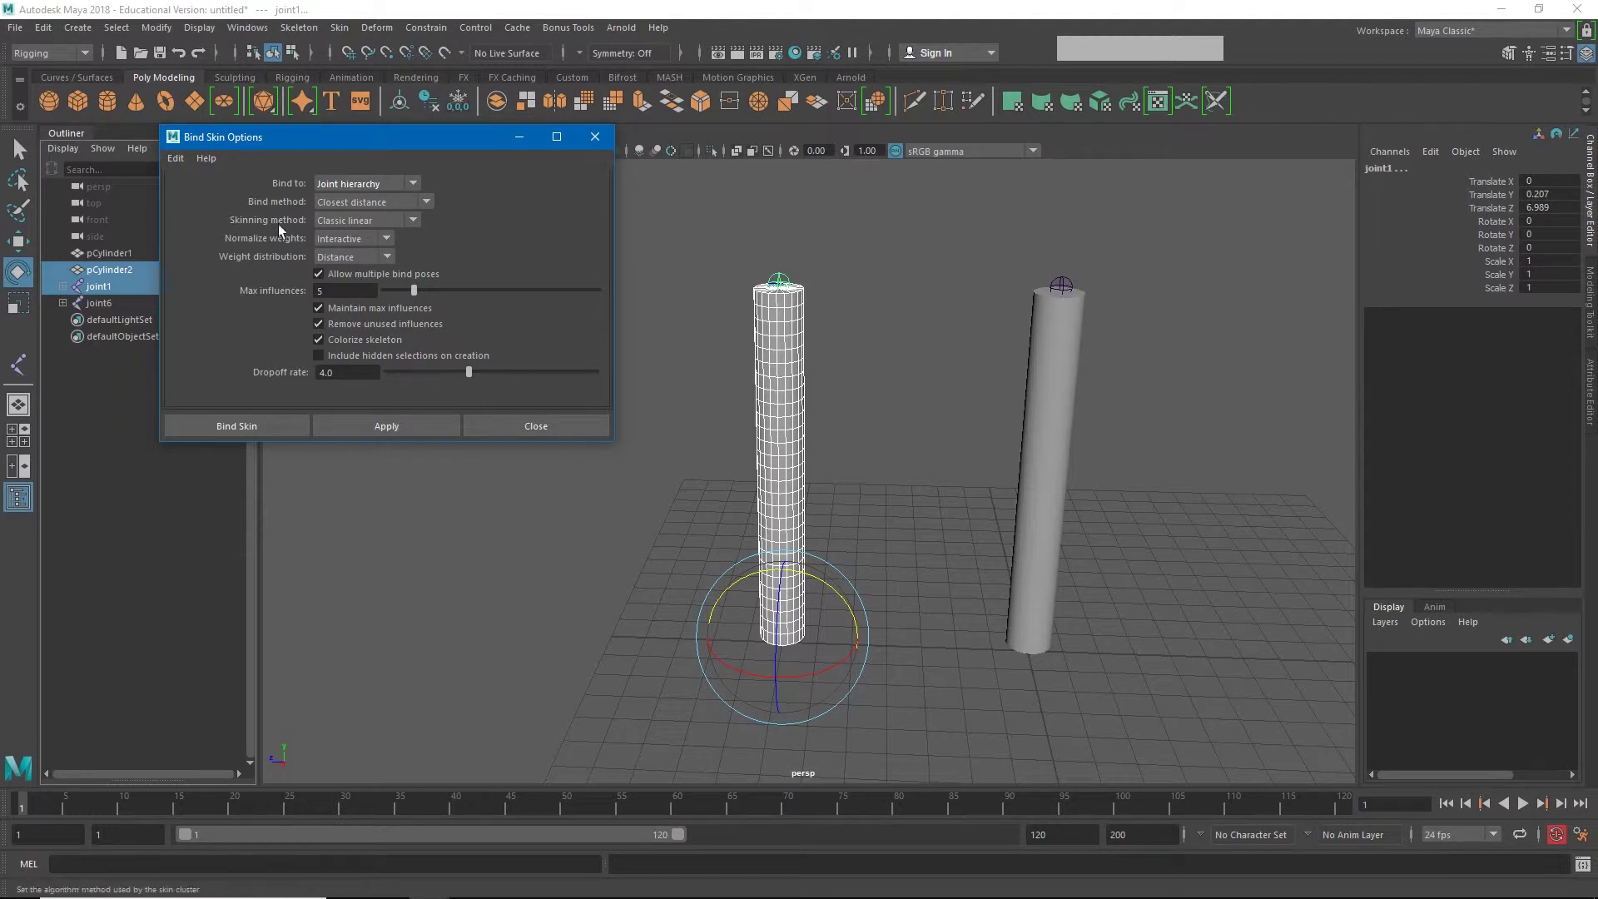
left_click(237, 426)
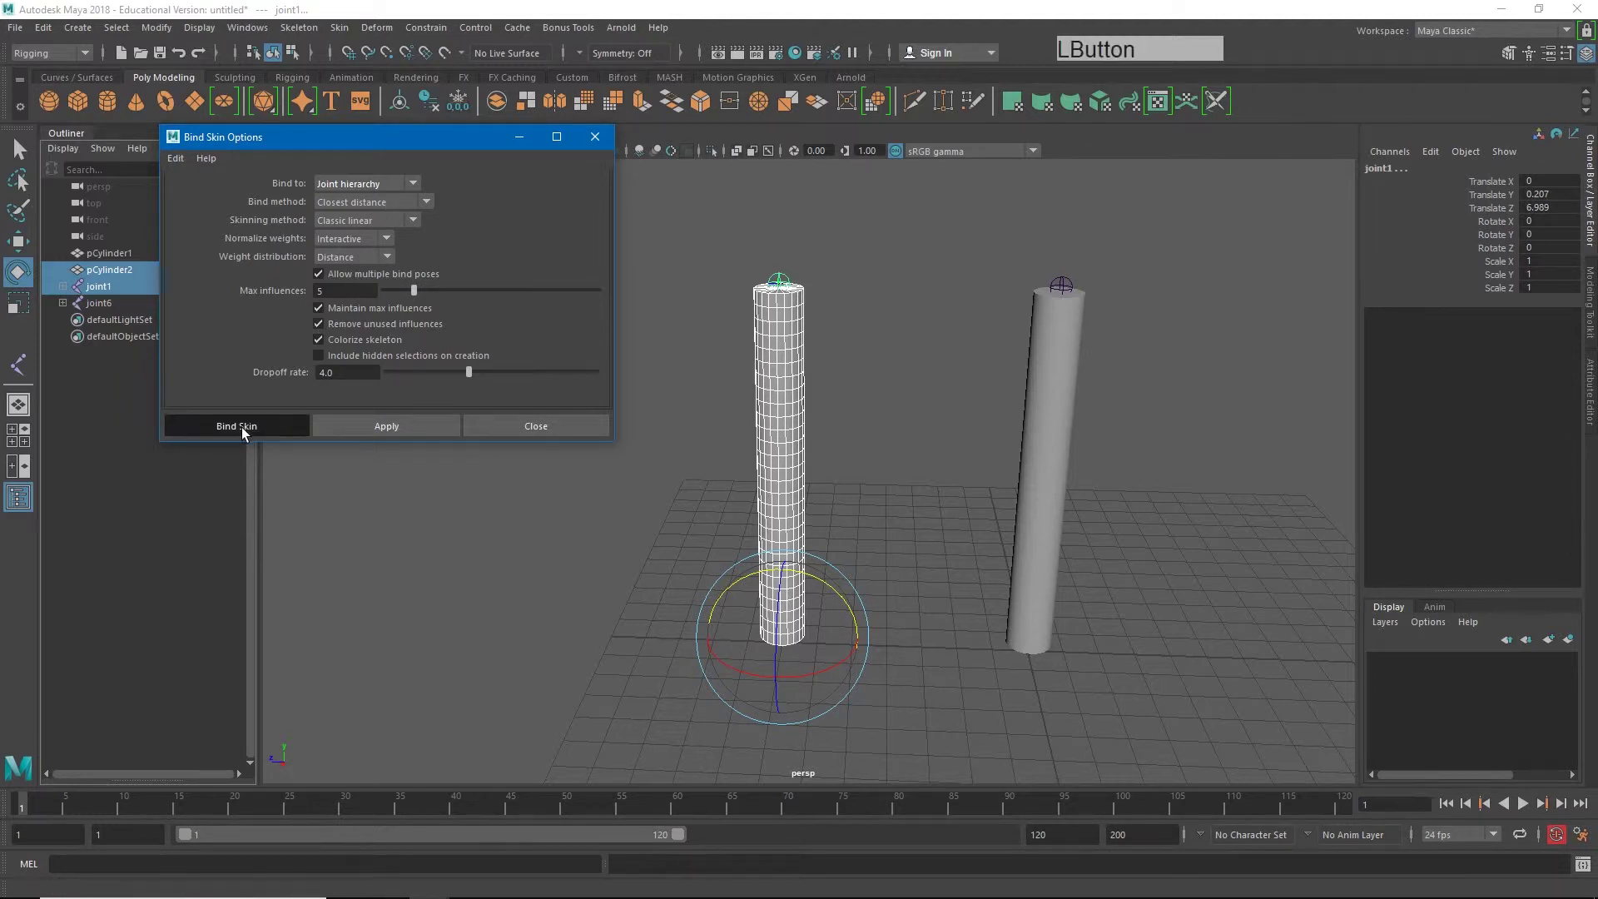
left_click(242, 427)
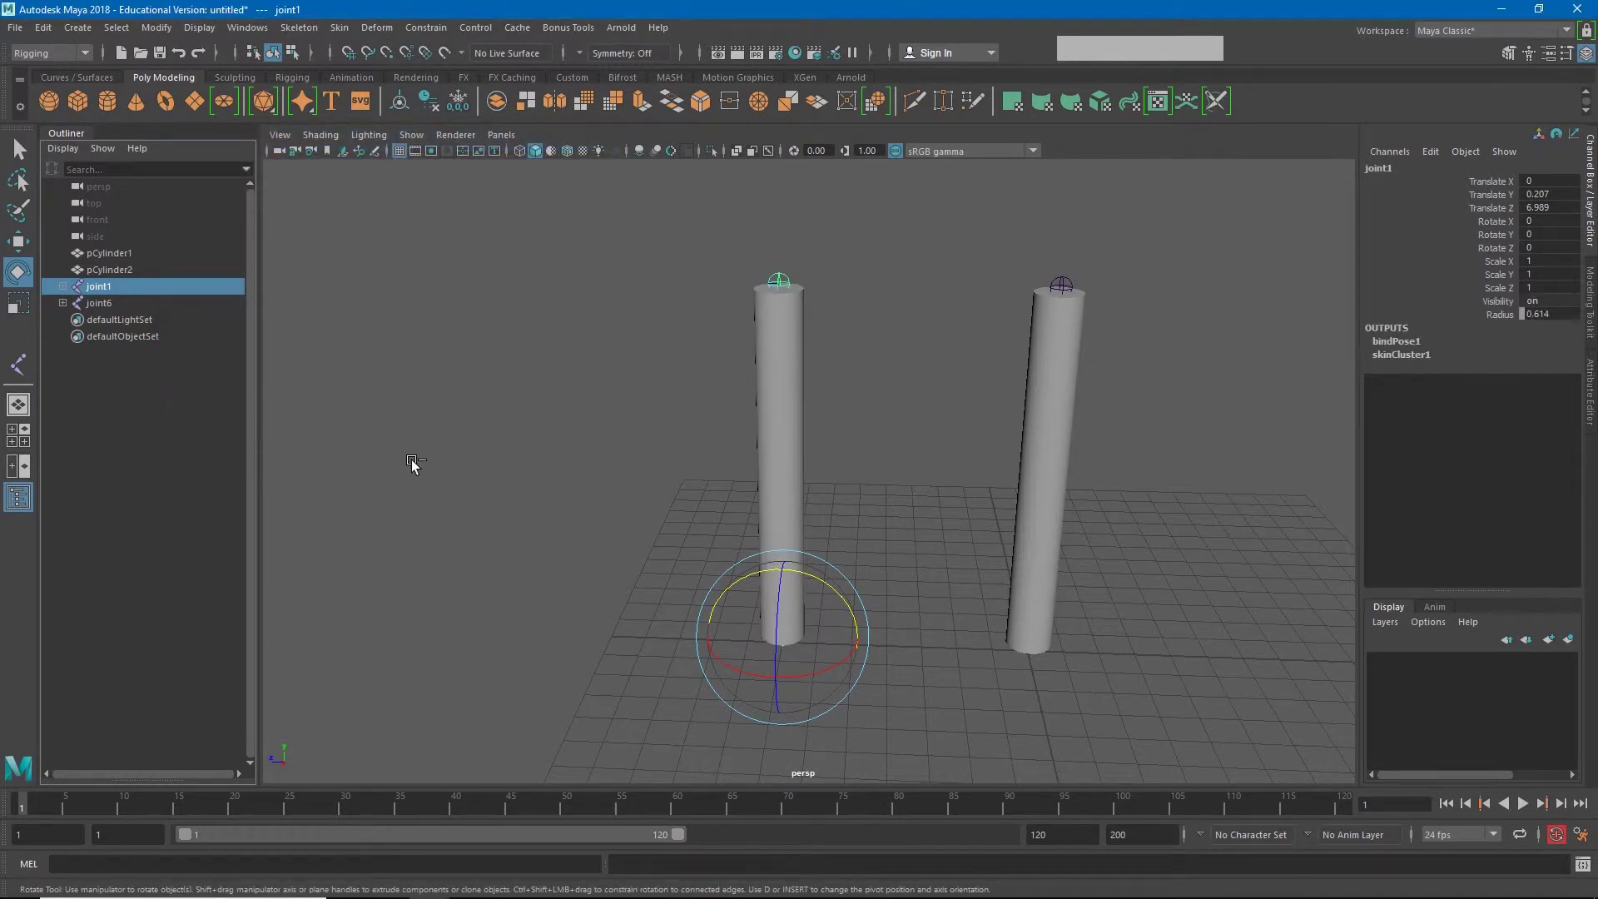
left_click(718, 440)
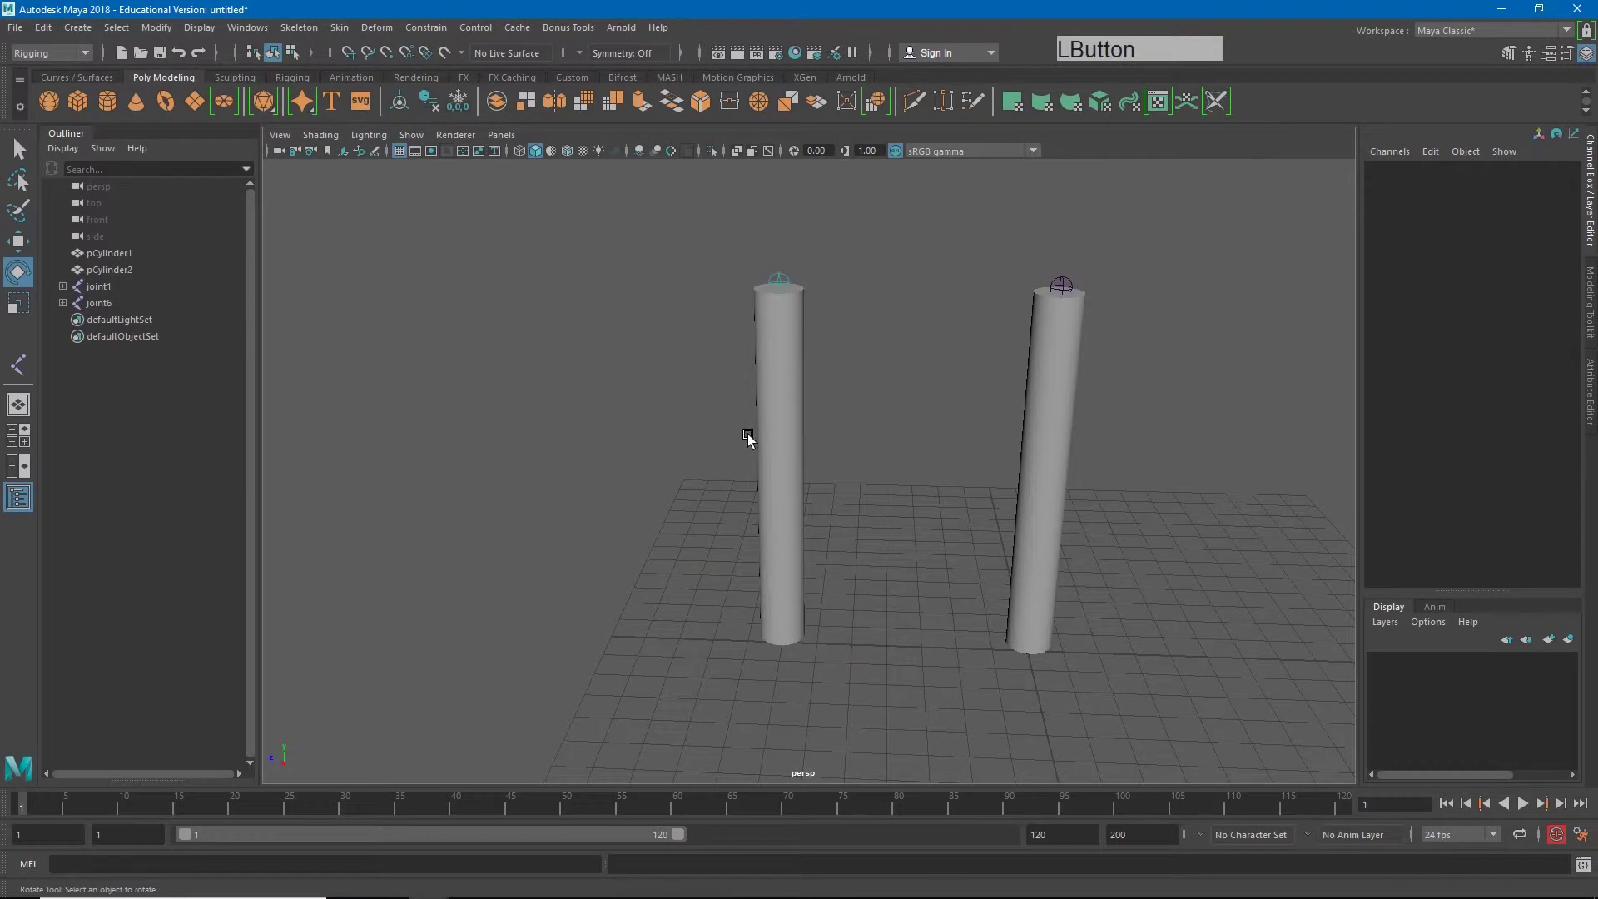
key("4")
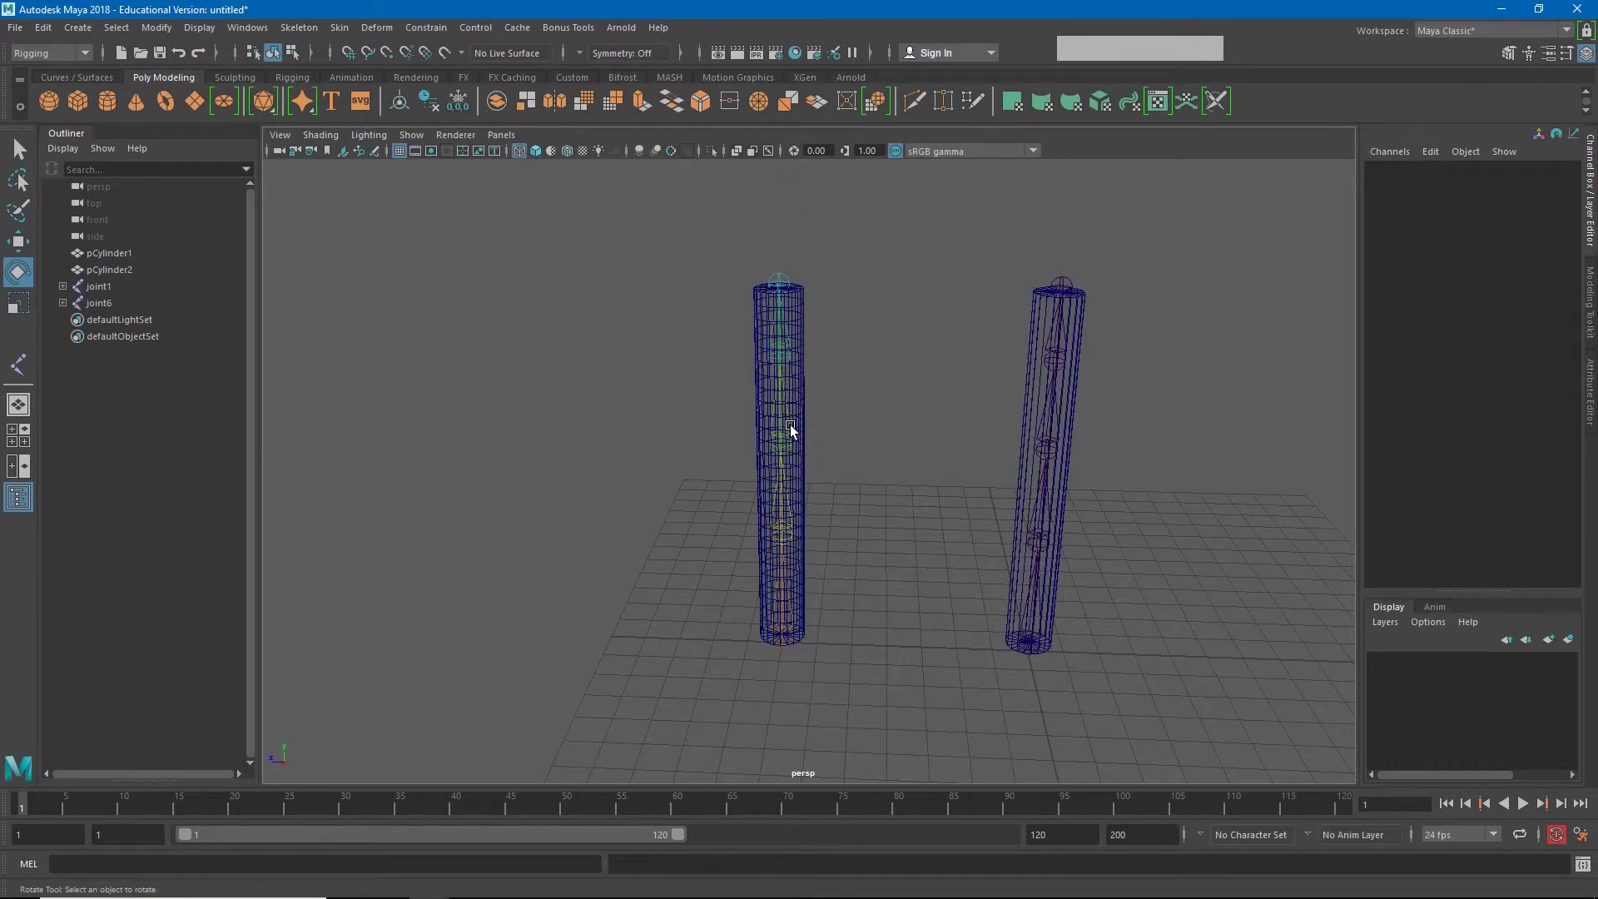
left_click(791, 424)
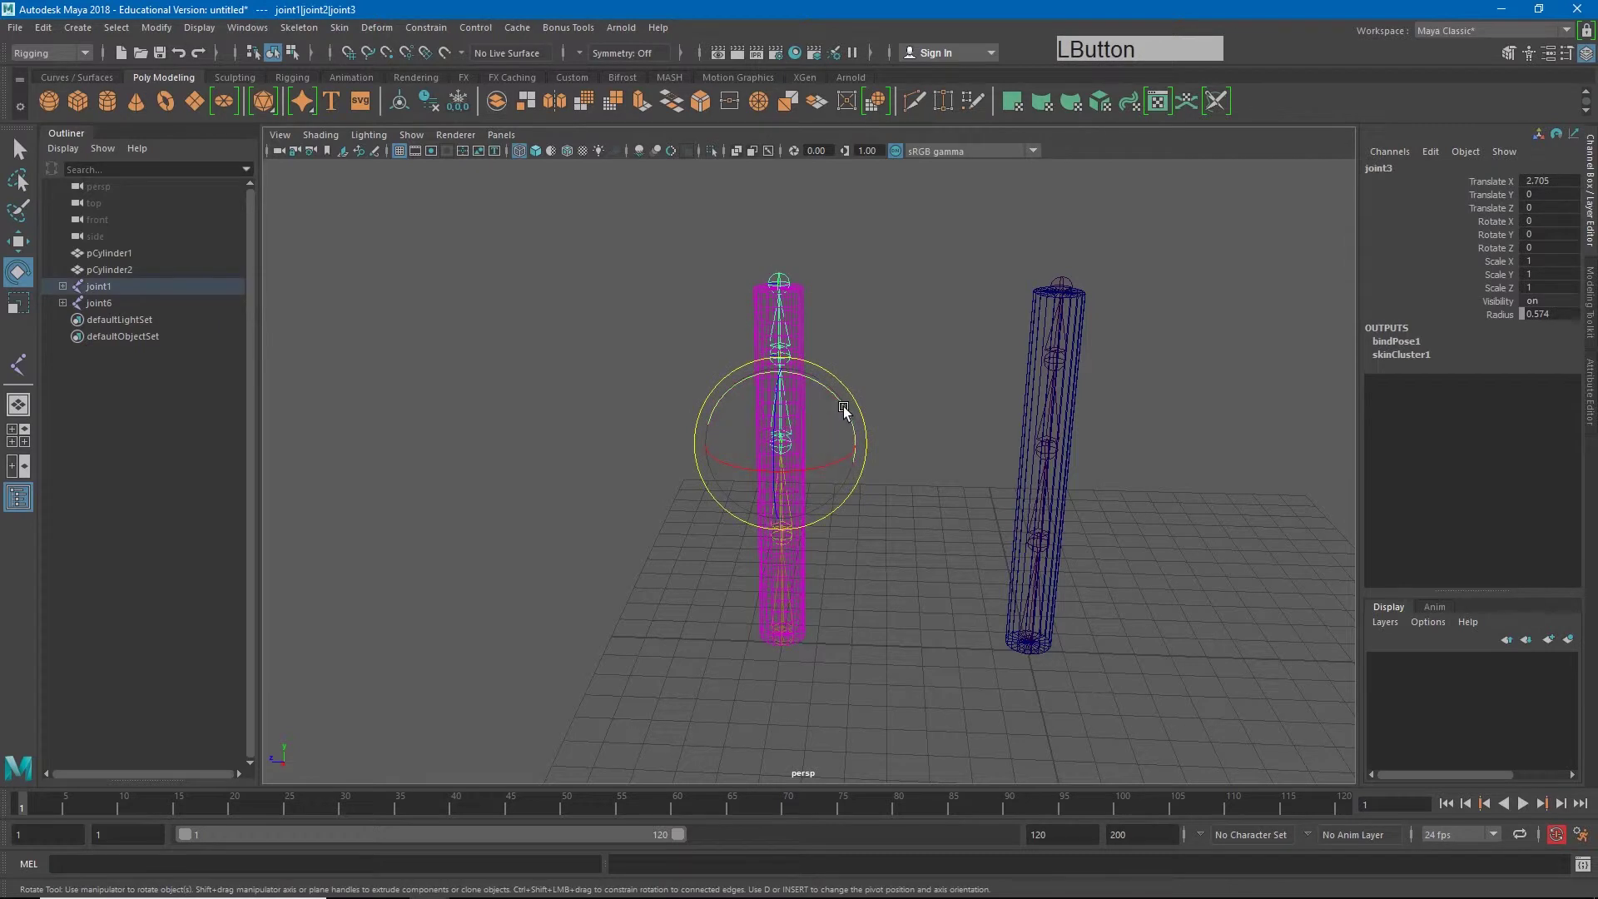
key("5")
left_click_drag(843, 409, 807, 393)
left_click(720, 349)
left_click_drag(723, 353, 866, 518)
left_click(782, 516)
left_click(827, 578)
left_click(785, 578)
left_click_drag(821, 573, 757, 560)
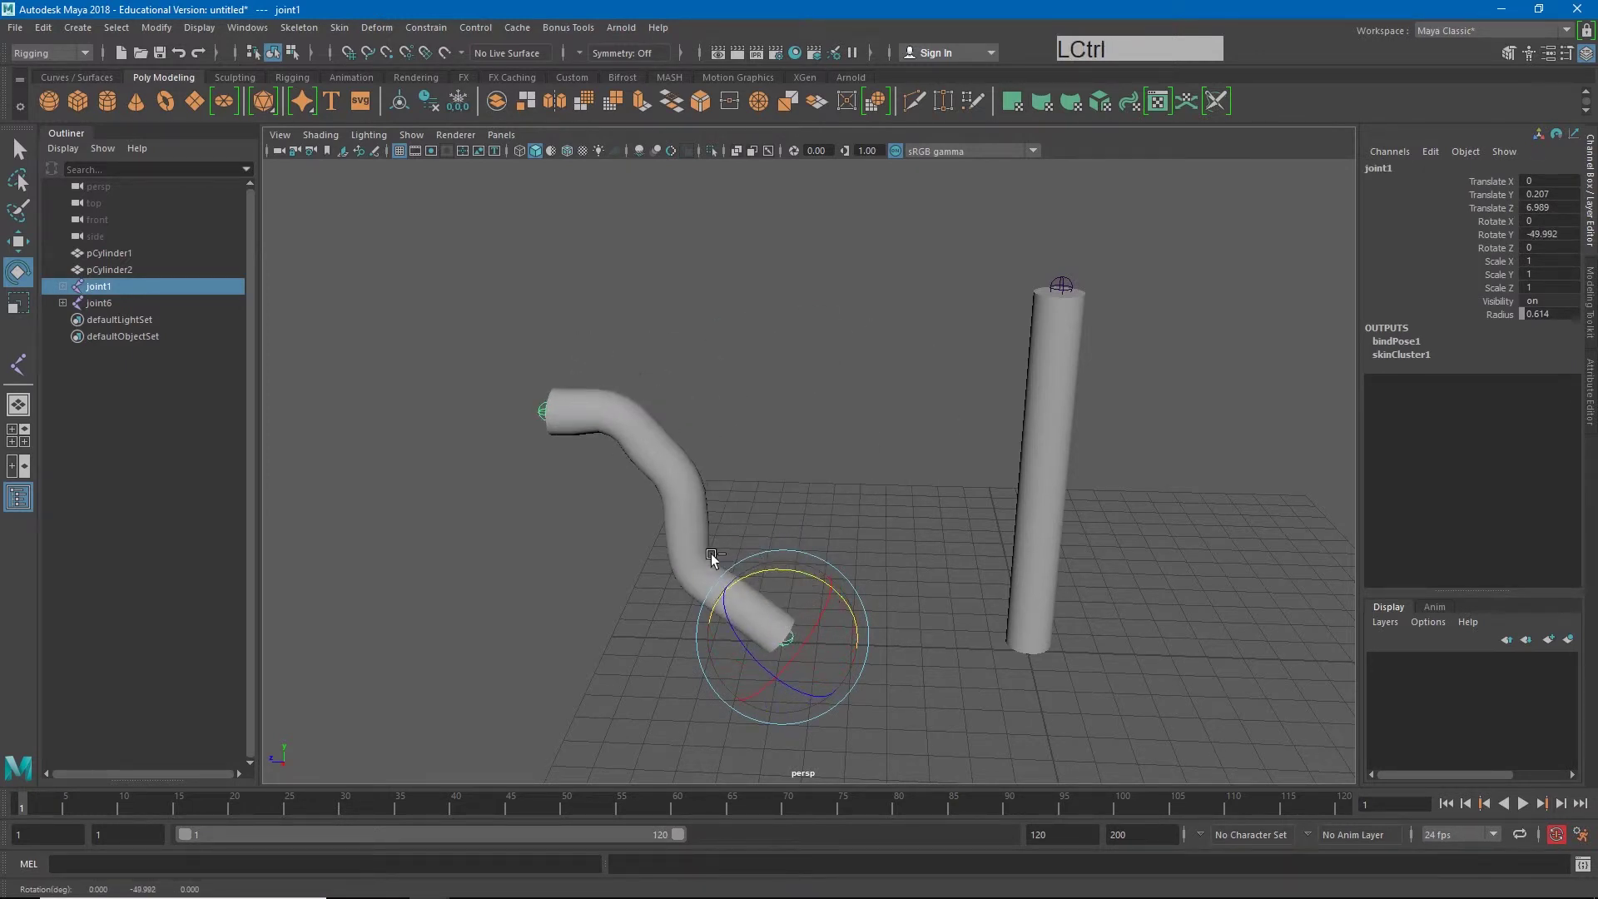
key("ctrl+z")
key("ctrl+z")
key("ctrl+z")
key("ctrl+z")
key("ctrl+z")
key("ctrl+z")
key("ctrl+z")
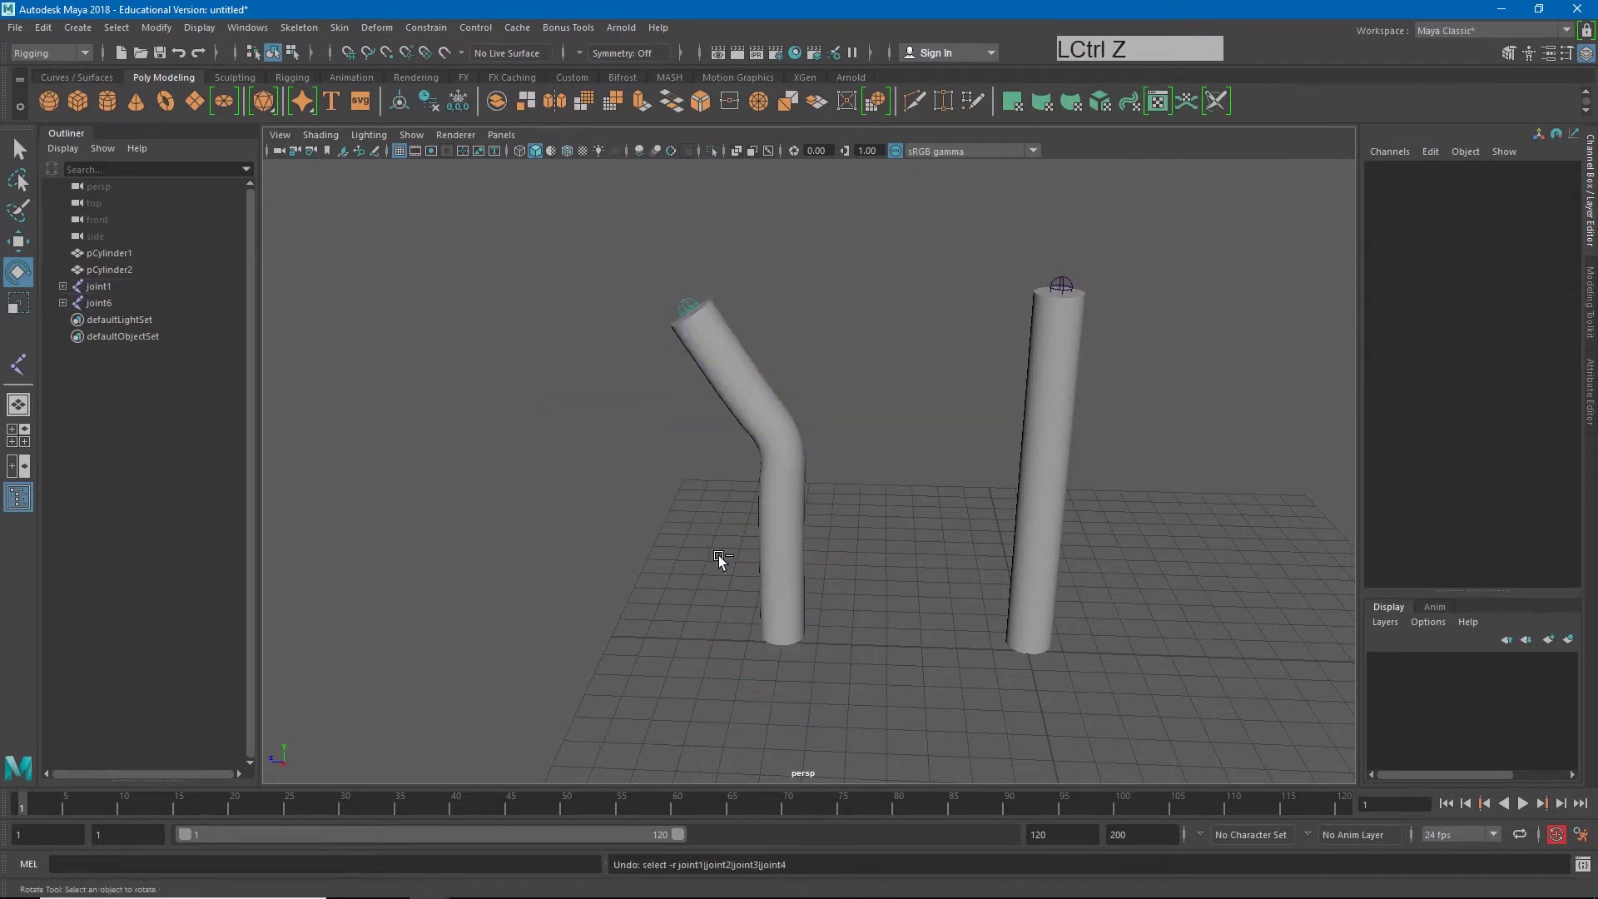
key("ctrl+z")
- Bind the right cylinder pCylinder1 to the joint6 chain with Skin > Bind Skin
left_click(1037, 468)
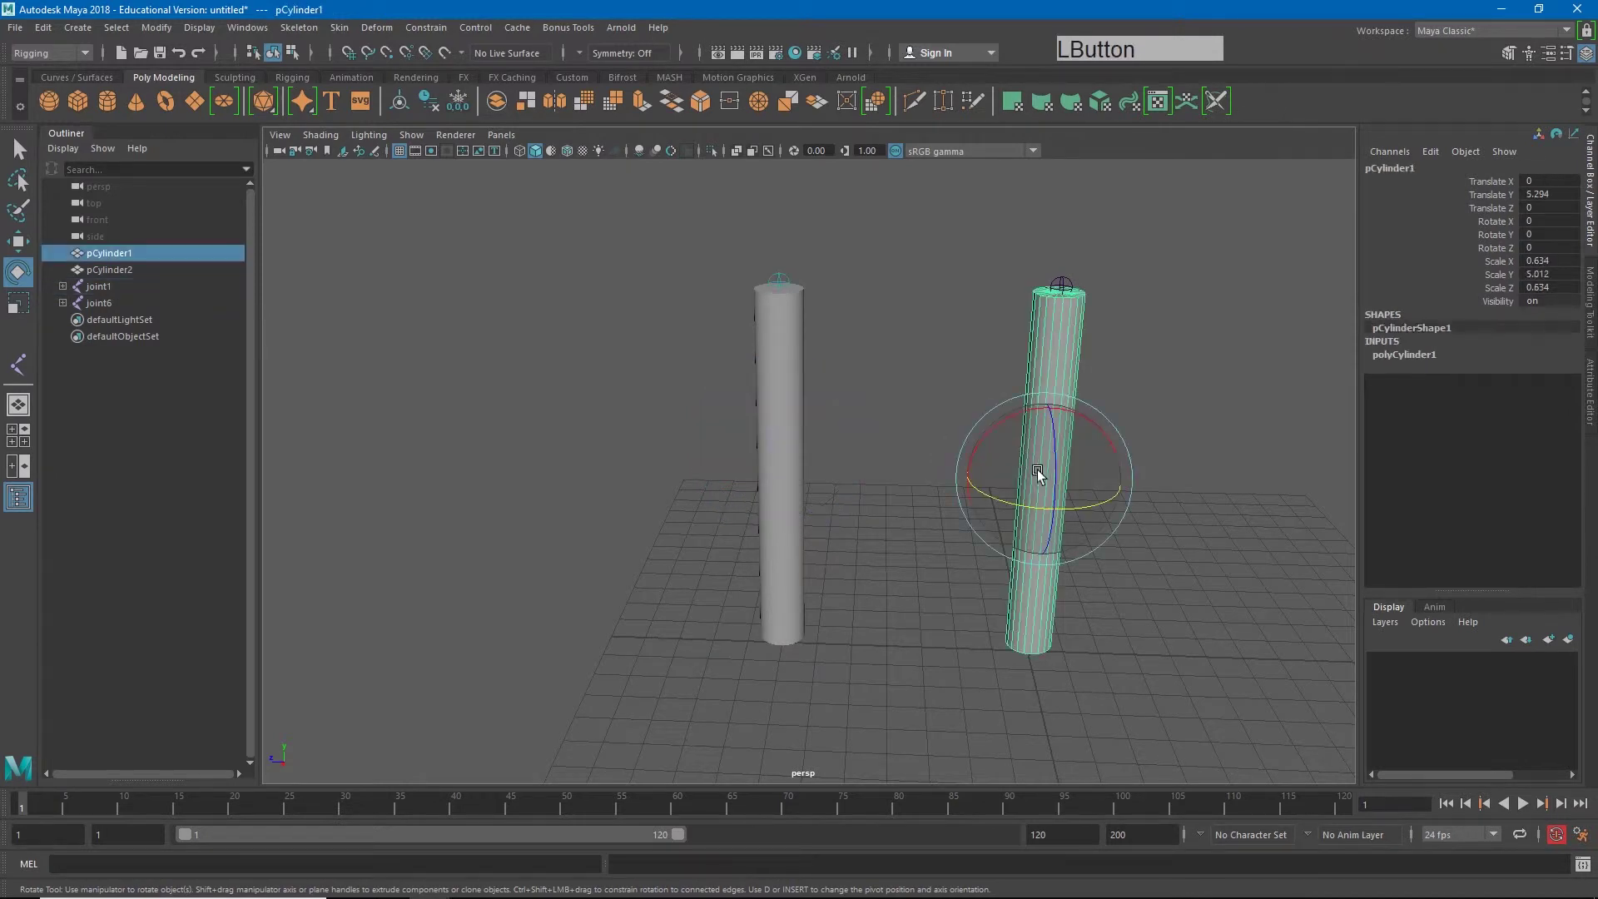
left_click(98, 302, "ctrl")
left_click(341, 27)
left_click(362, 65)
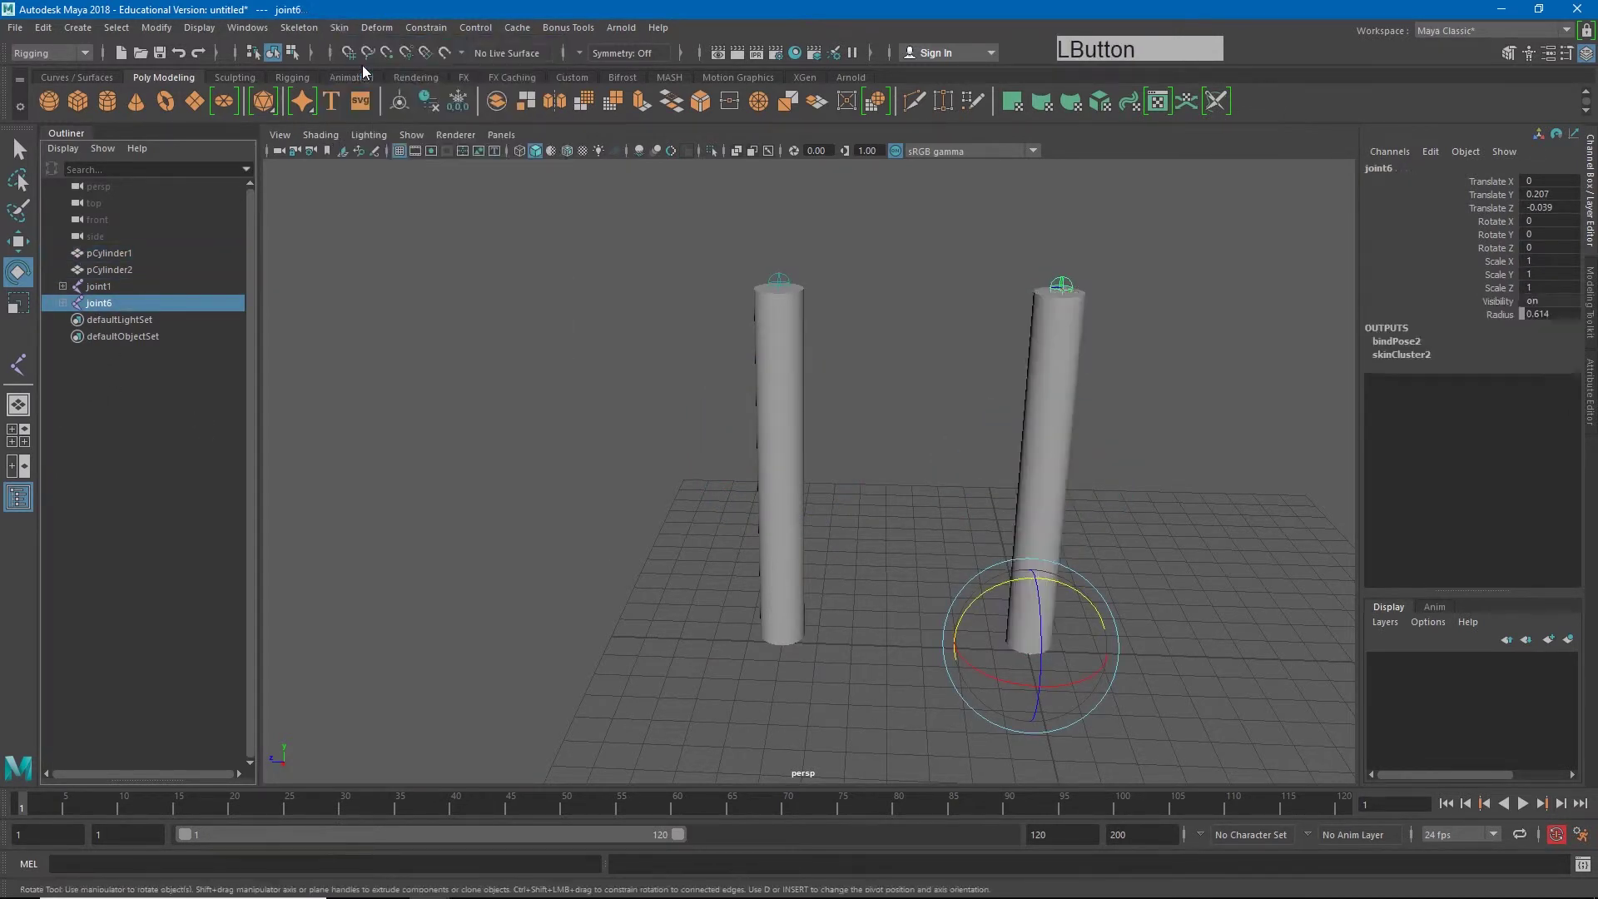
- Rotate the right cylinder's middle joint joint3 to 63.782 so the cylinder leans diagonally
key("4")
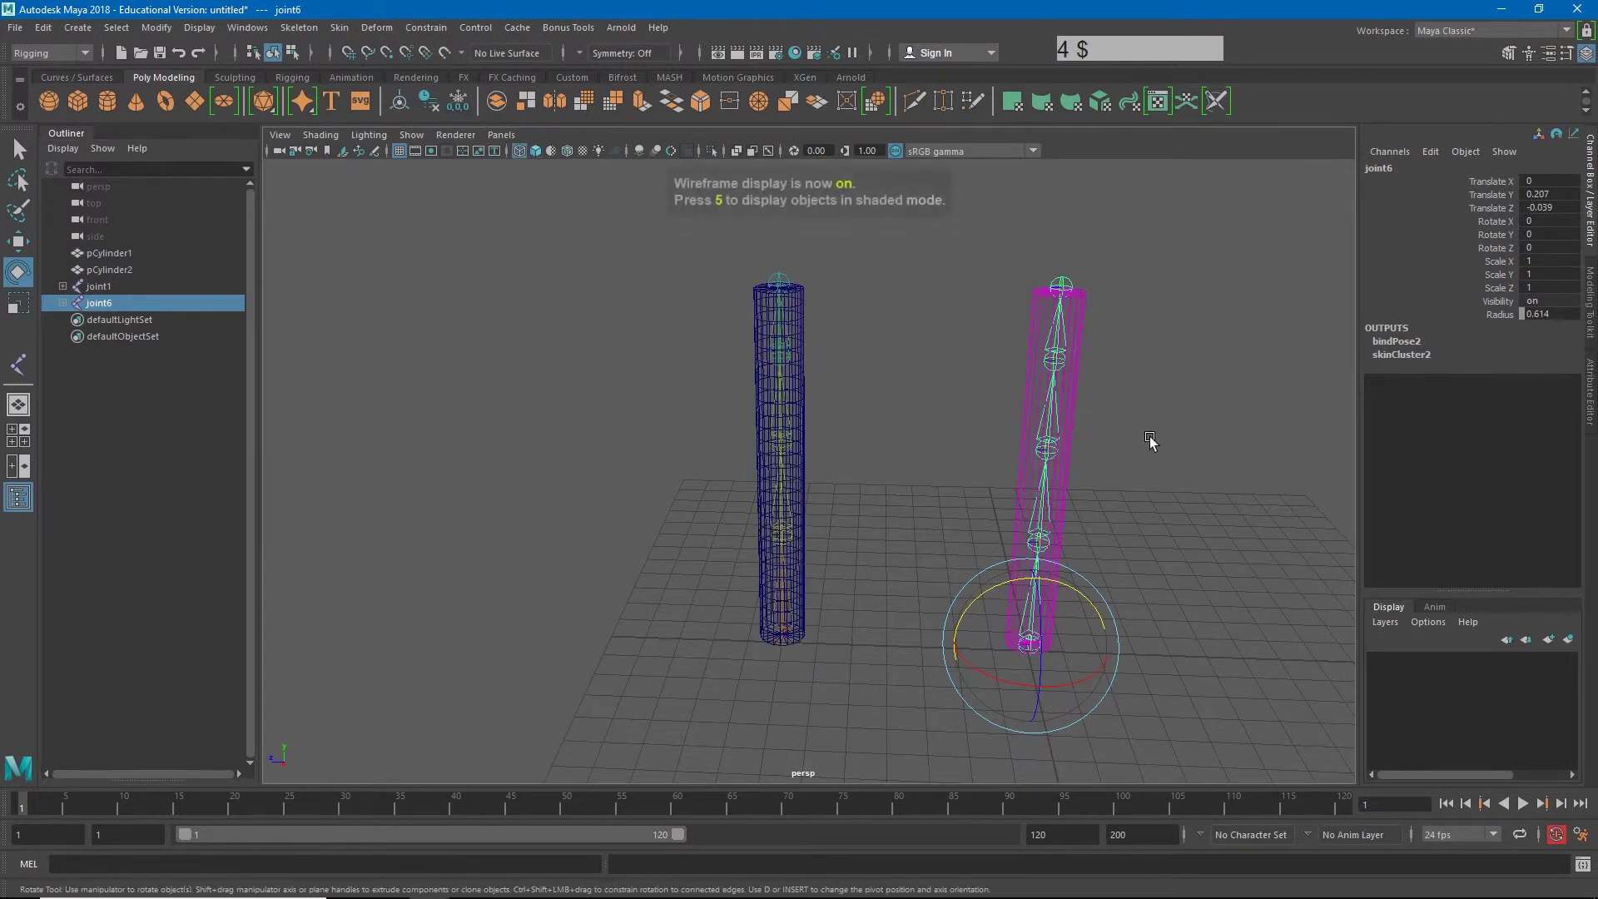
left_click(1116, 421)
left_click(1055, 454)
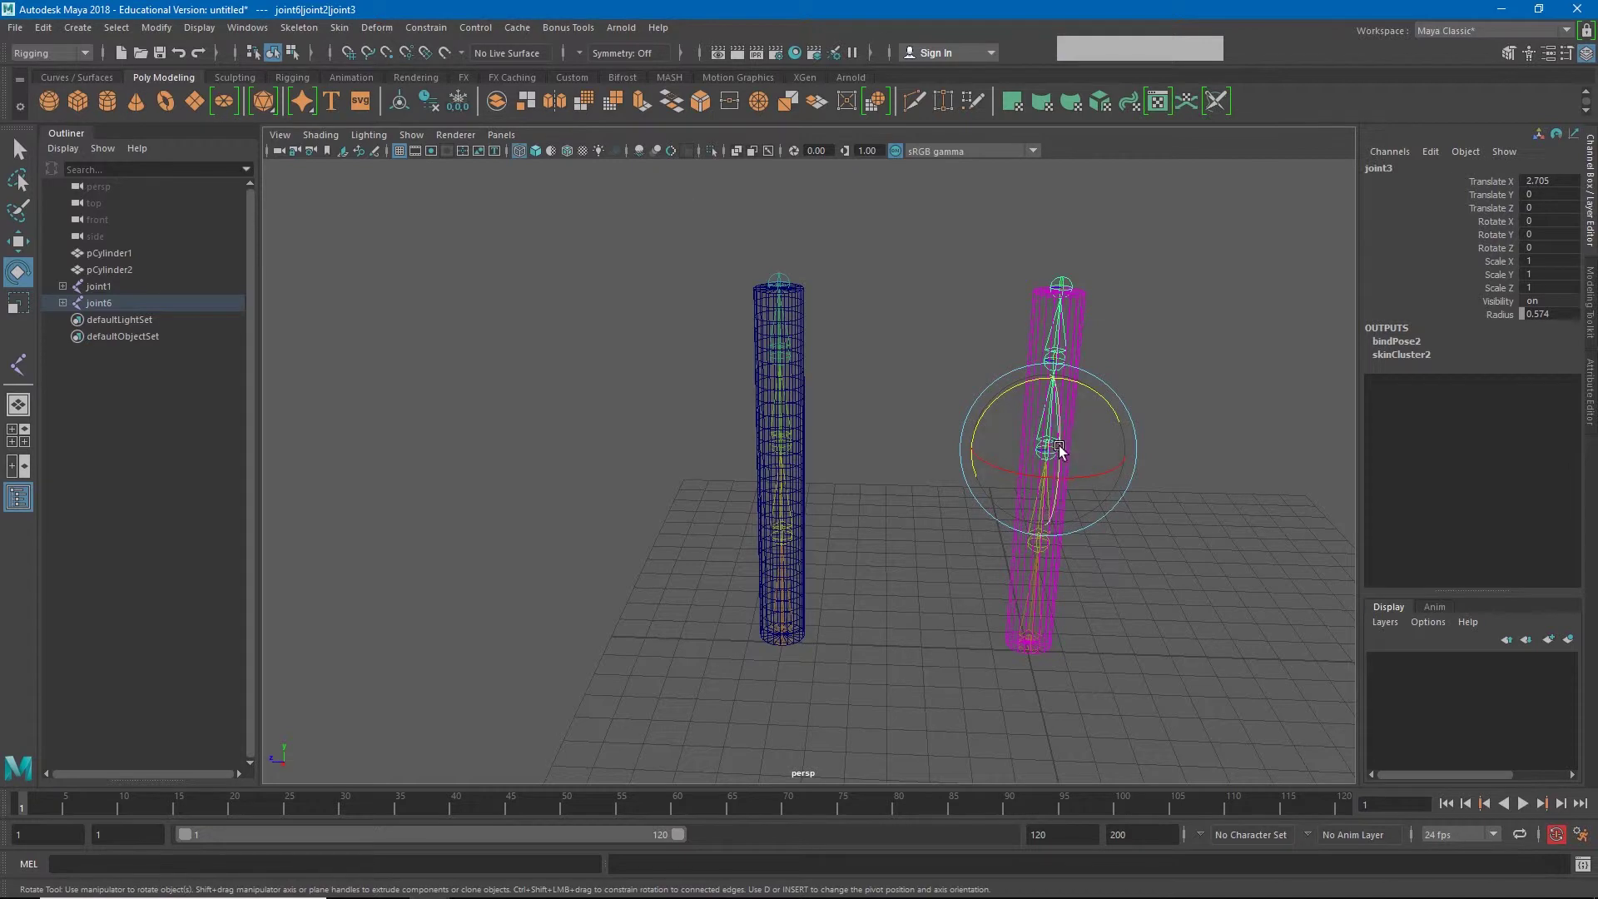
left_click_drag(1003, 389, 1085, 415)
key("5")
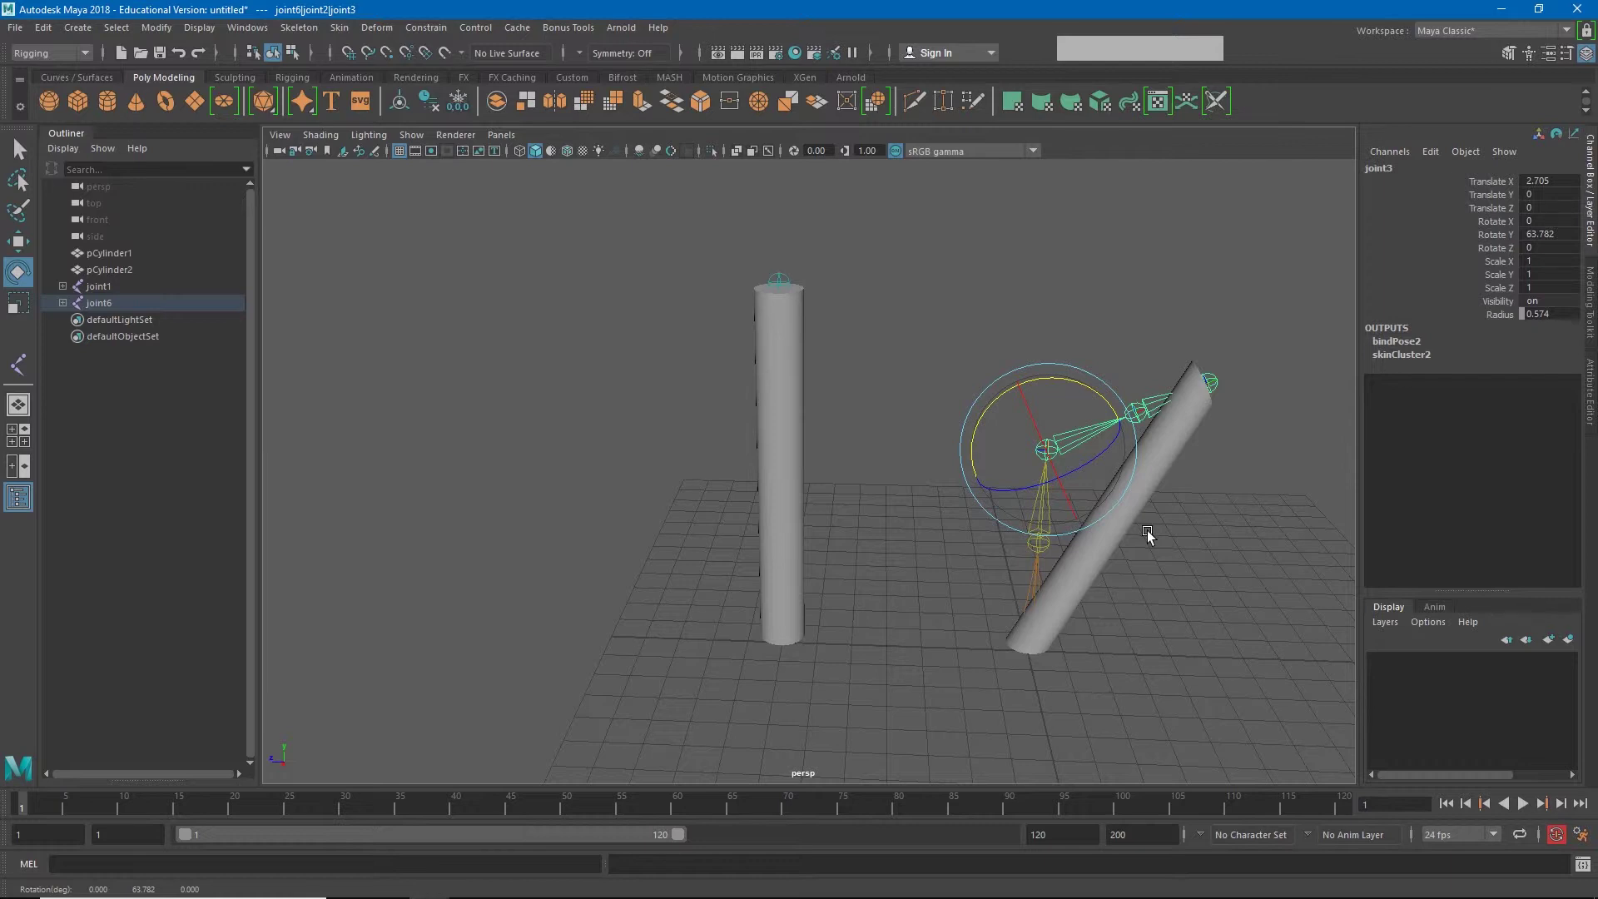
left_click(1158, 456)
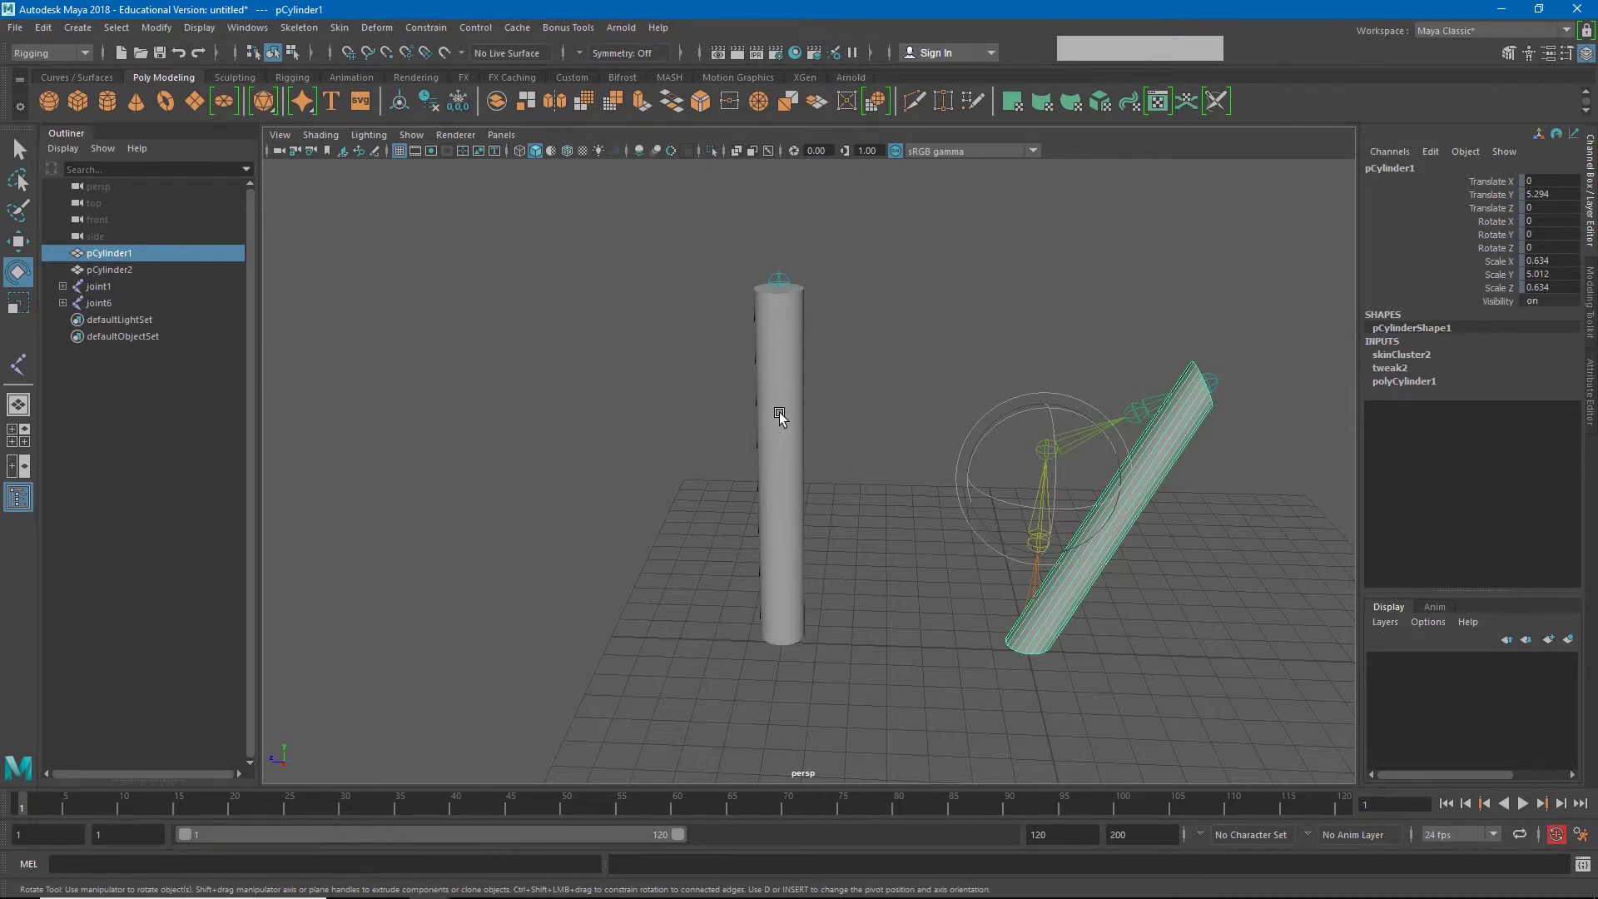
- Rotate the left cylinder's middle joint so pCylinder2 bends partway up
key("4")
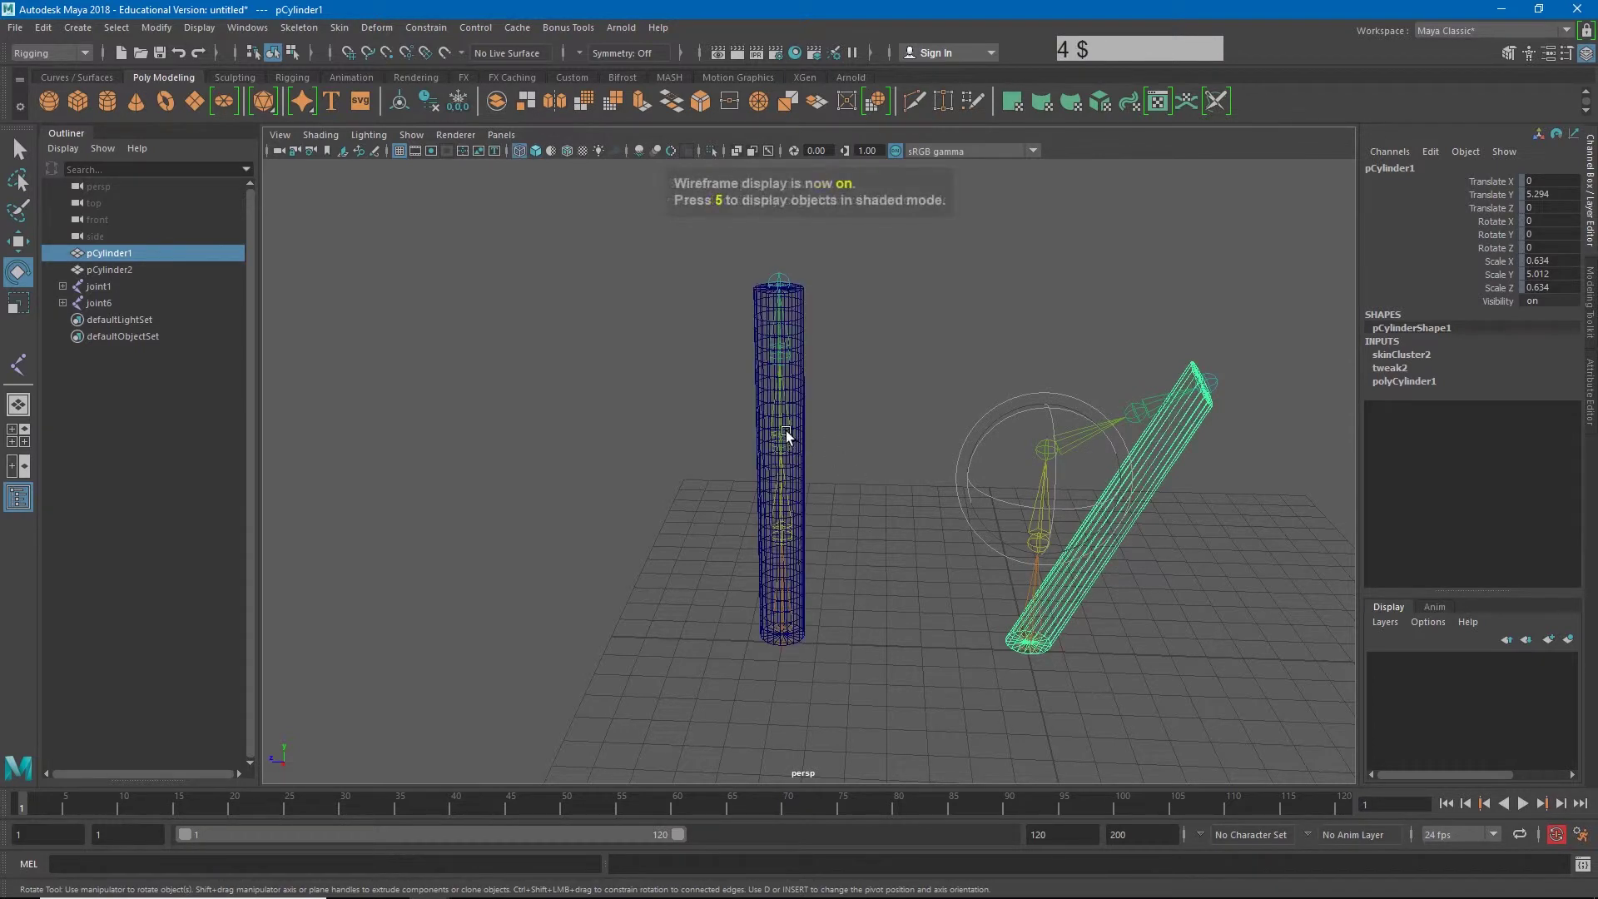
key("5")
left_click(784, 424)
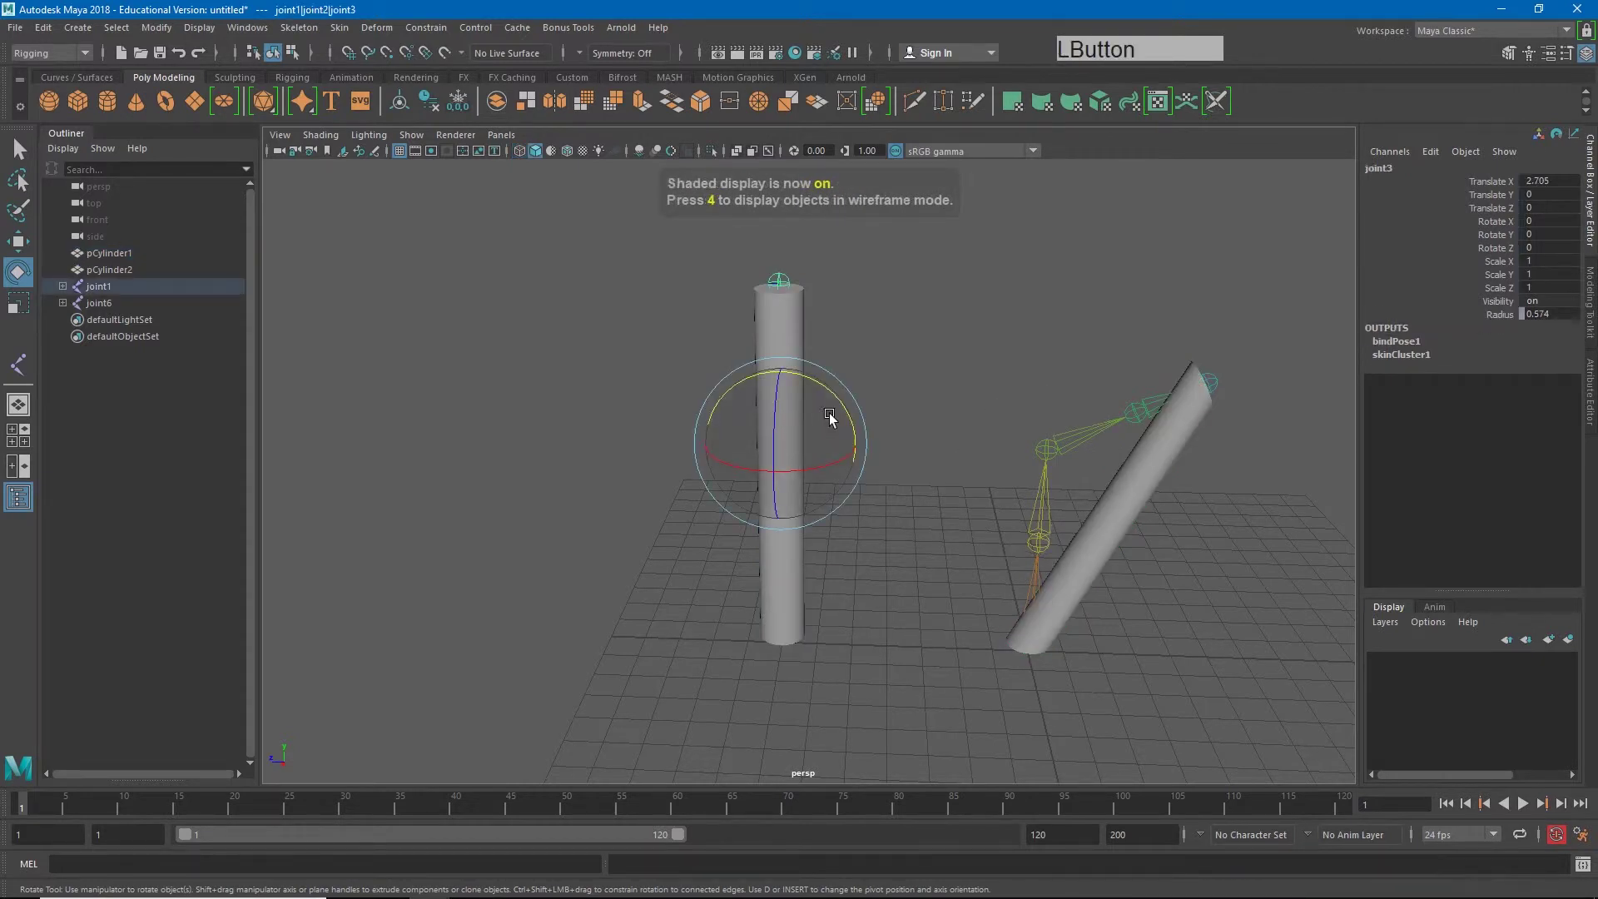
left_click_drag(831, 417, 817, 350)
left_click(745, 379)
left_click(745, 378)
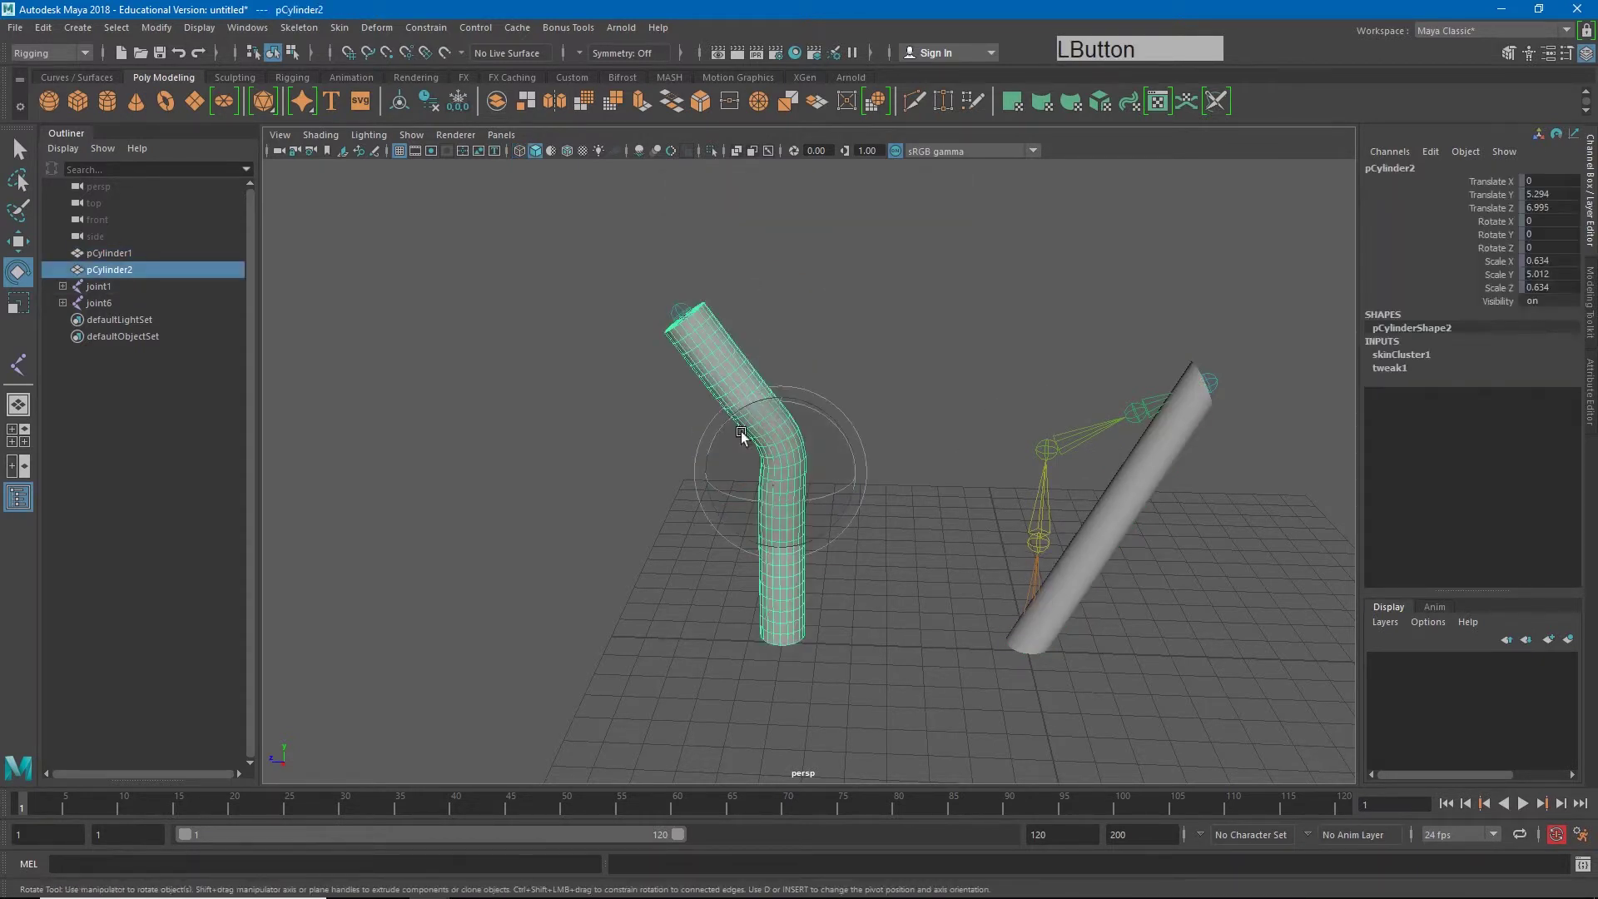
- Select both cylinders and both joint chains from pCylinder1 through joint6 in the Outliner
scroll(749, 453, "up", 5)
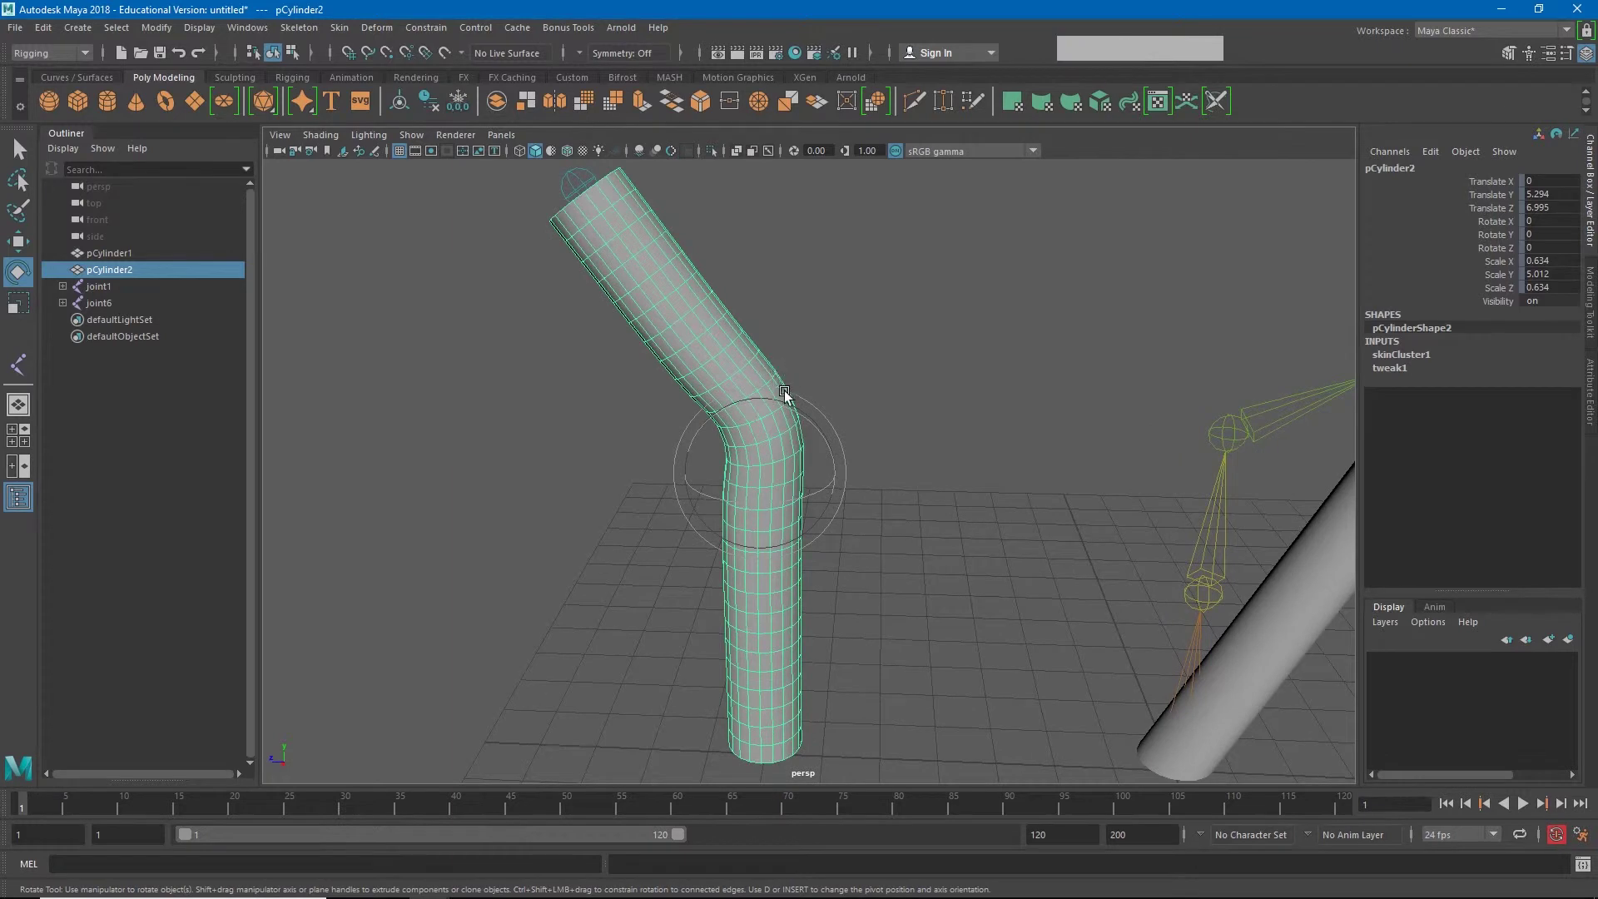
scroll(932, 565, "down", 10)
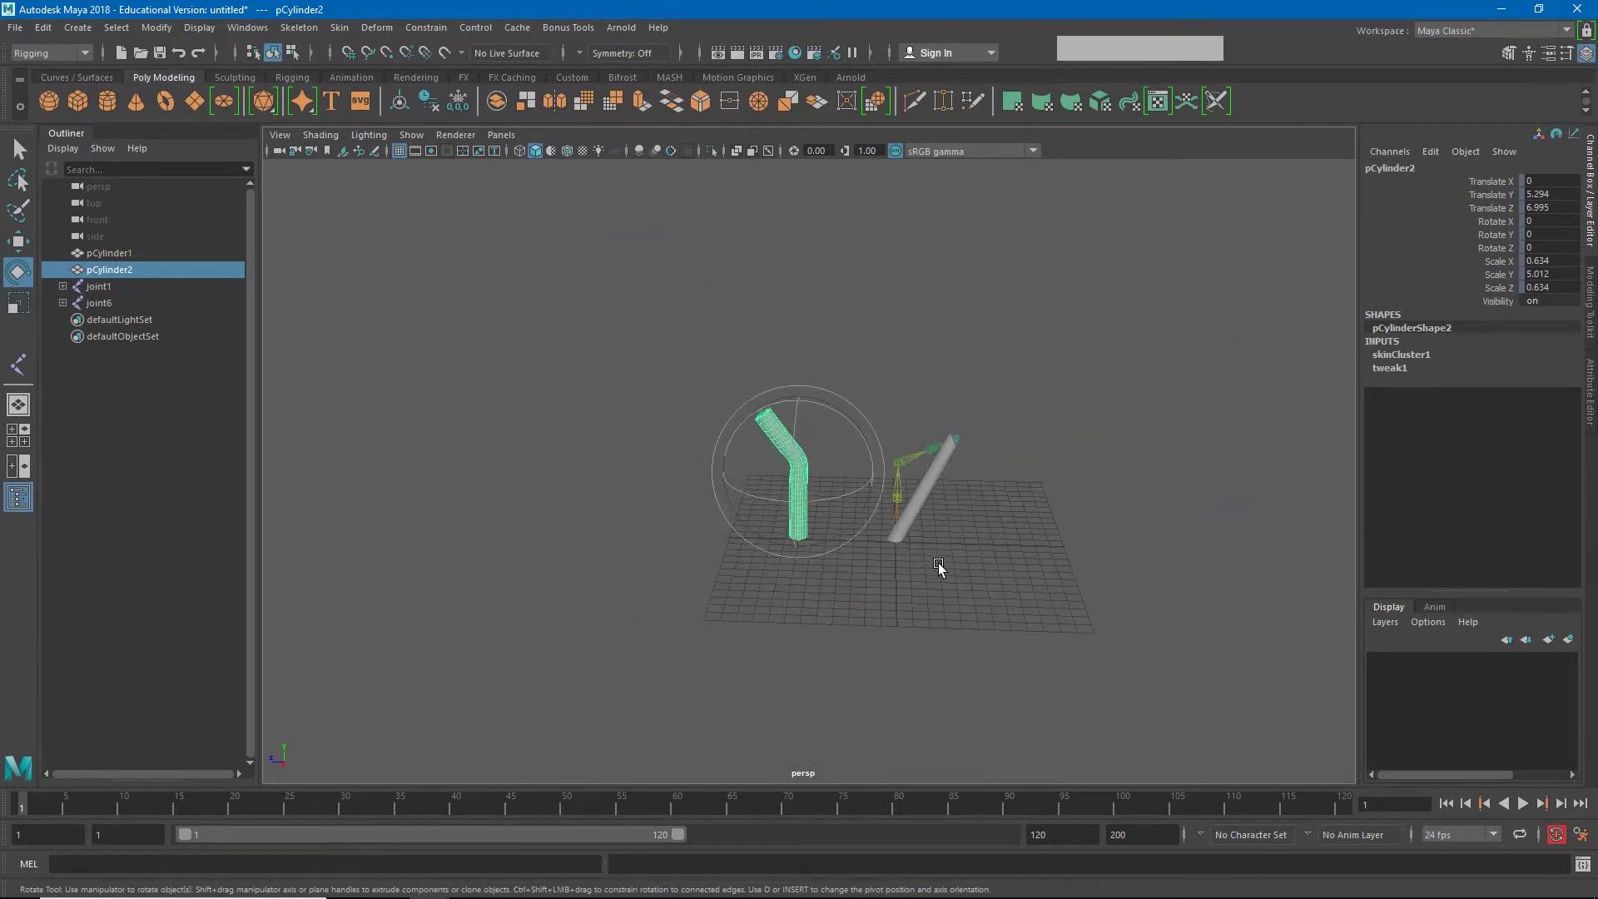
scroll(941, 568, "up", 3)
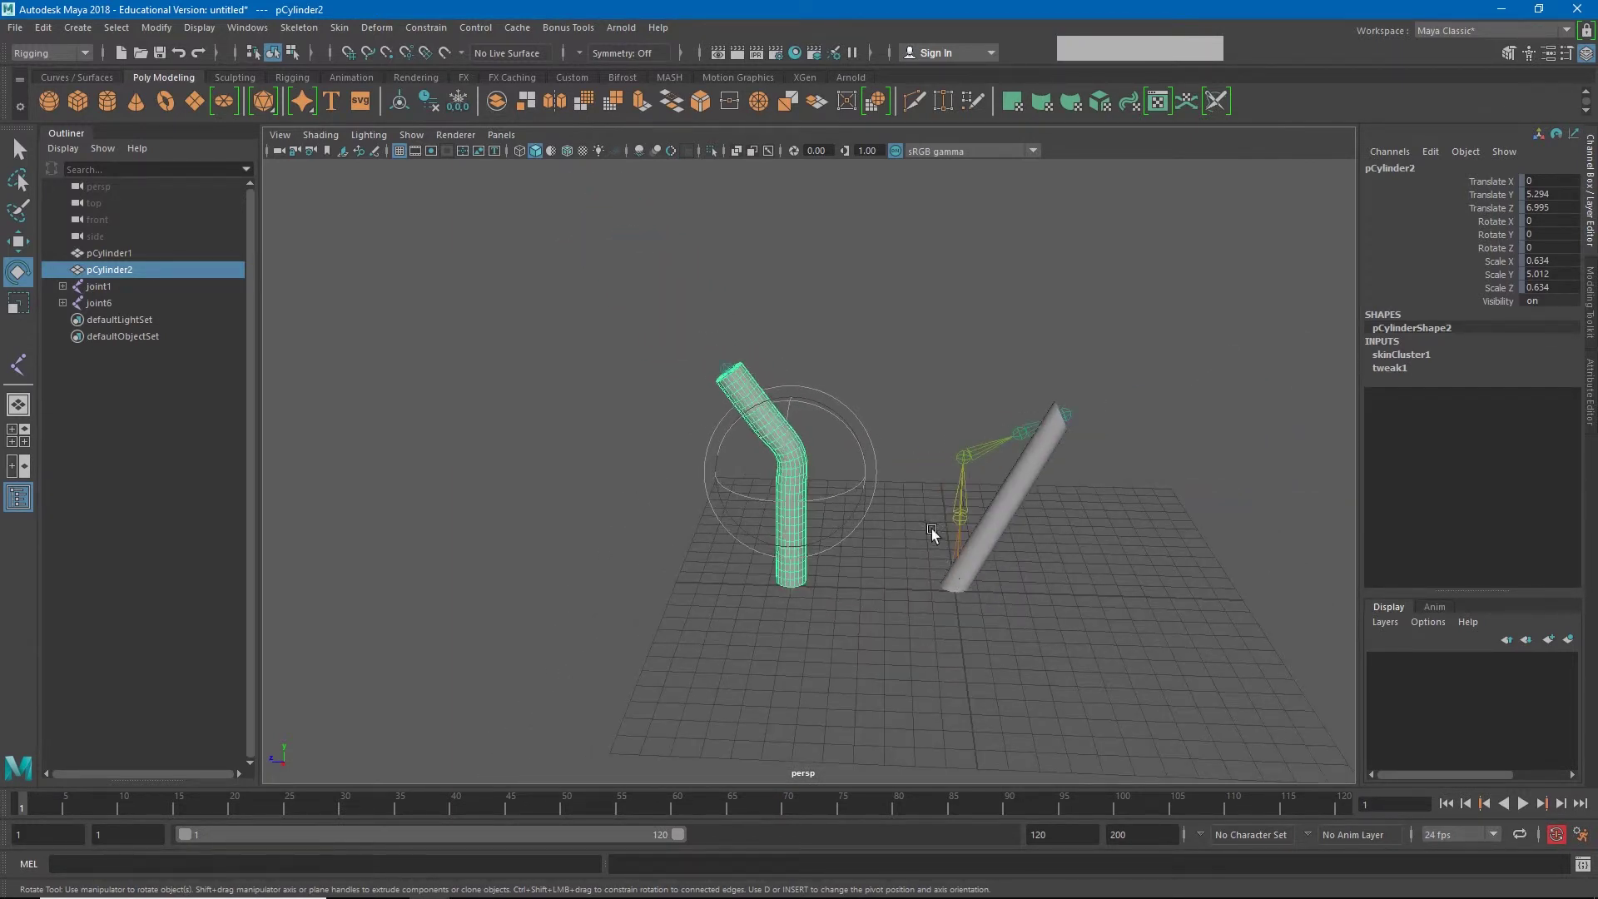
left_click(541, 315)
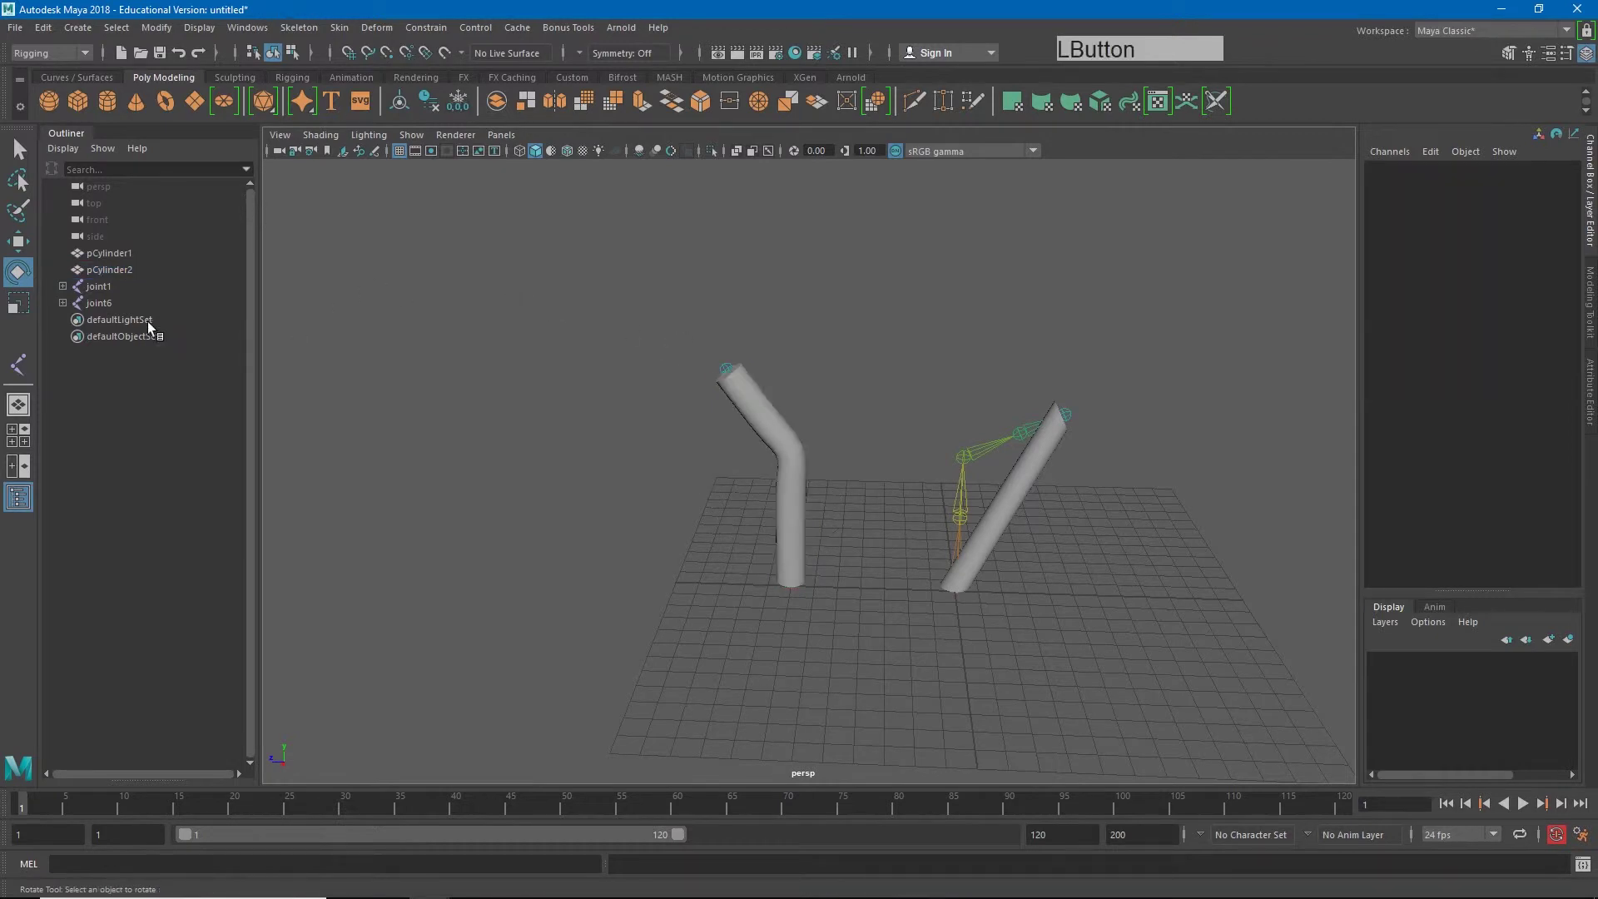
left_click(105, 250)
left_click(101, 302, "shift")
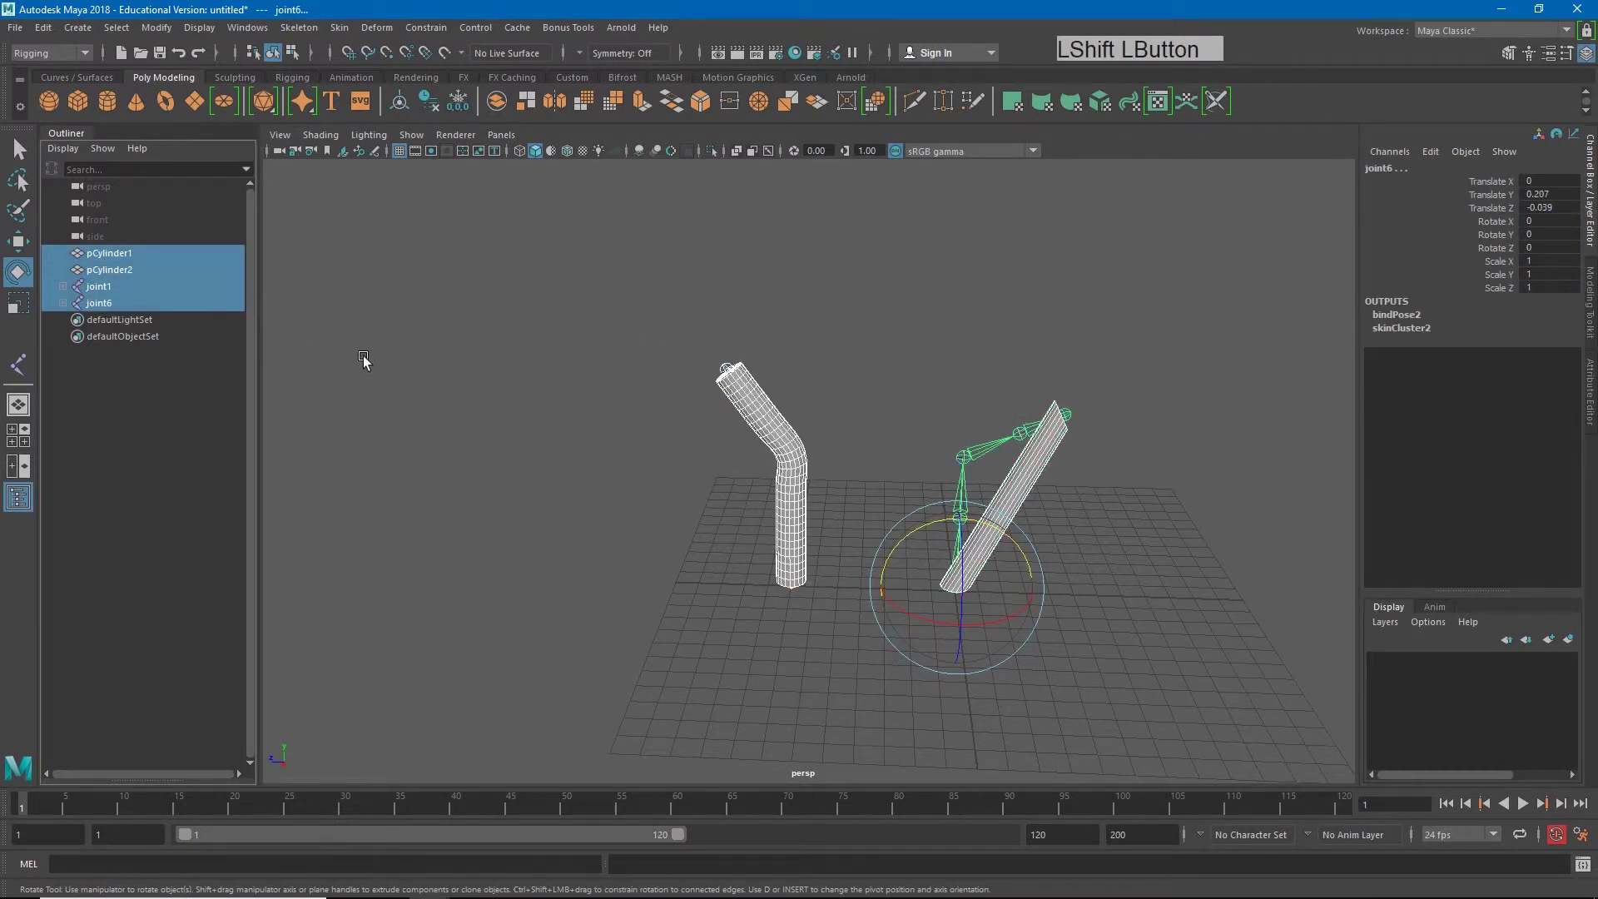
- Delete the old cylinders and joints and create a new cylinder with 20 height subdivisions
key("Delete")
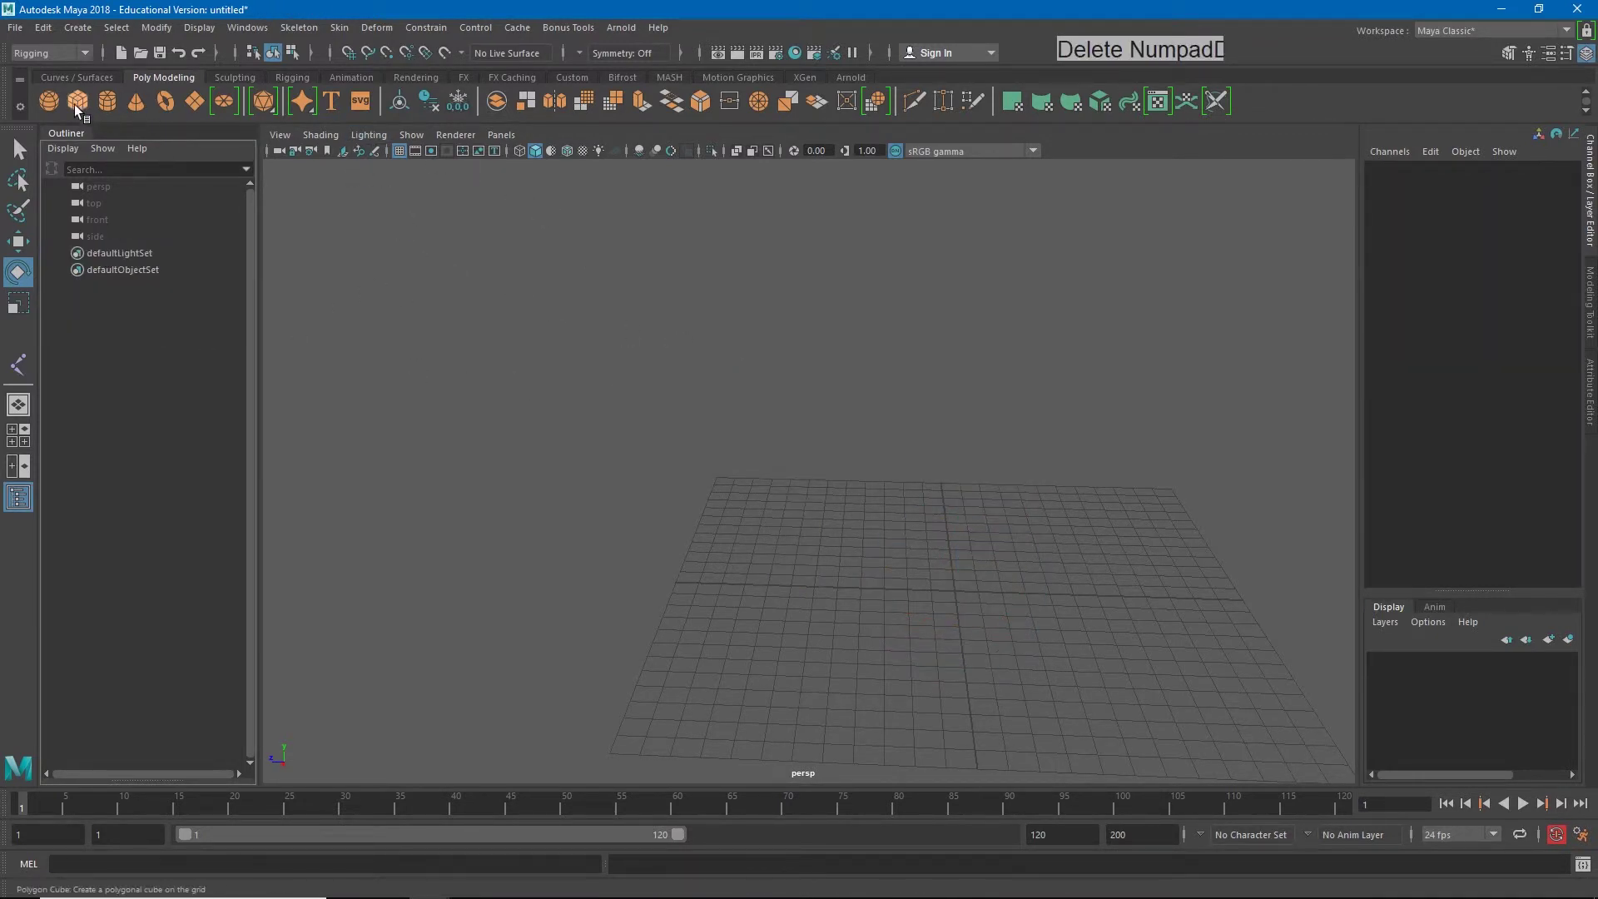
left_click(107, 101)
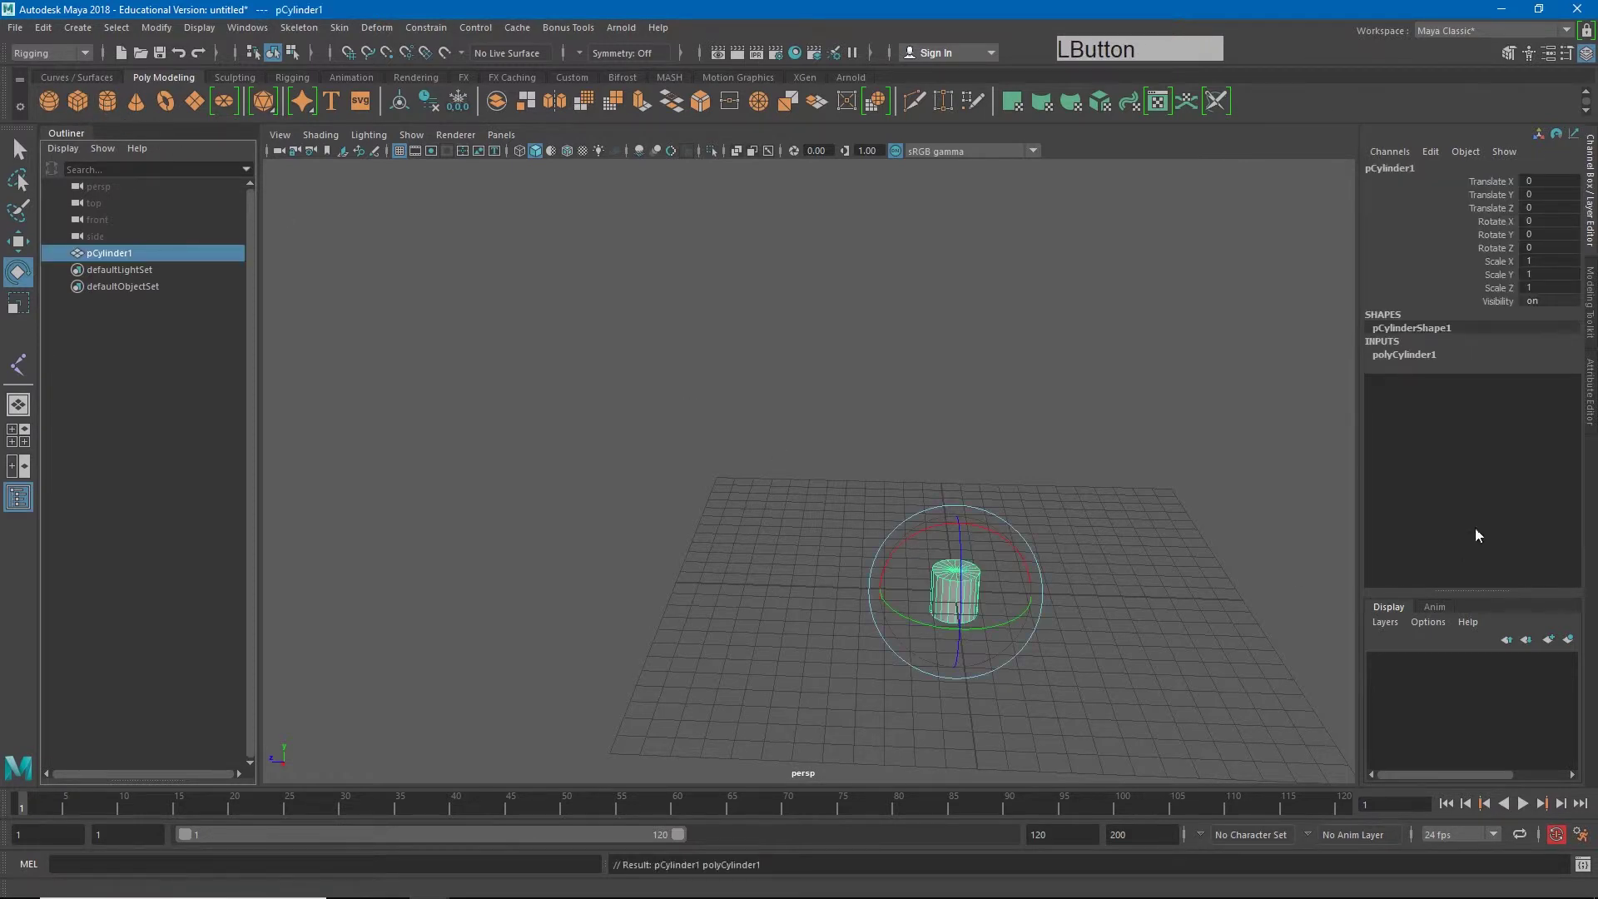
left_click(1421, 353)
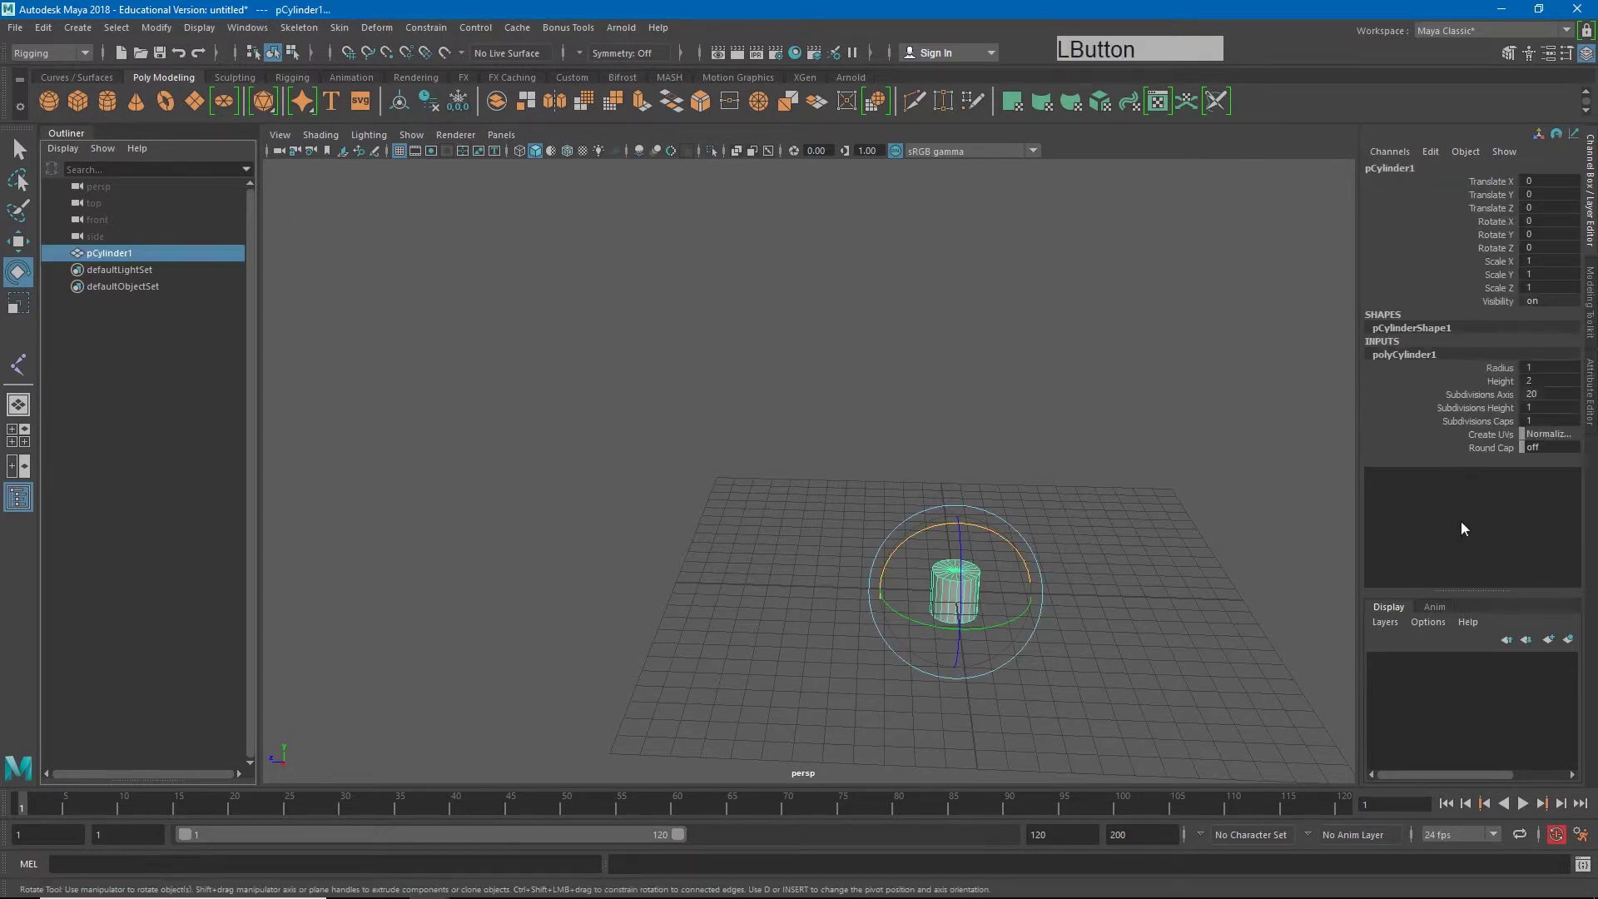
left_click(1491, 423)
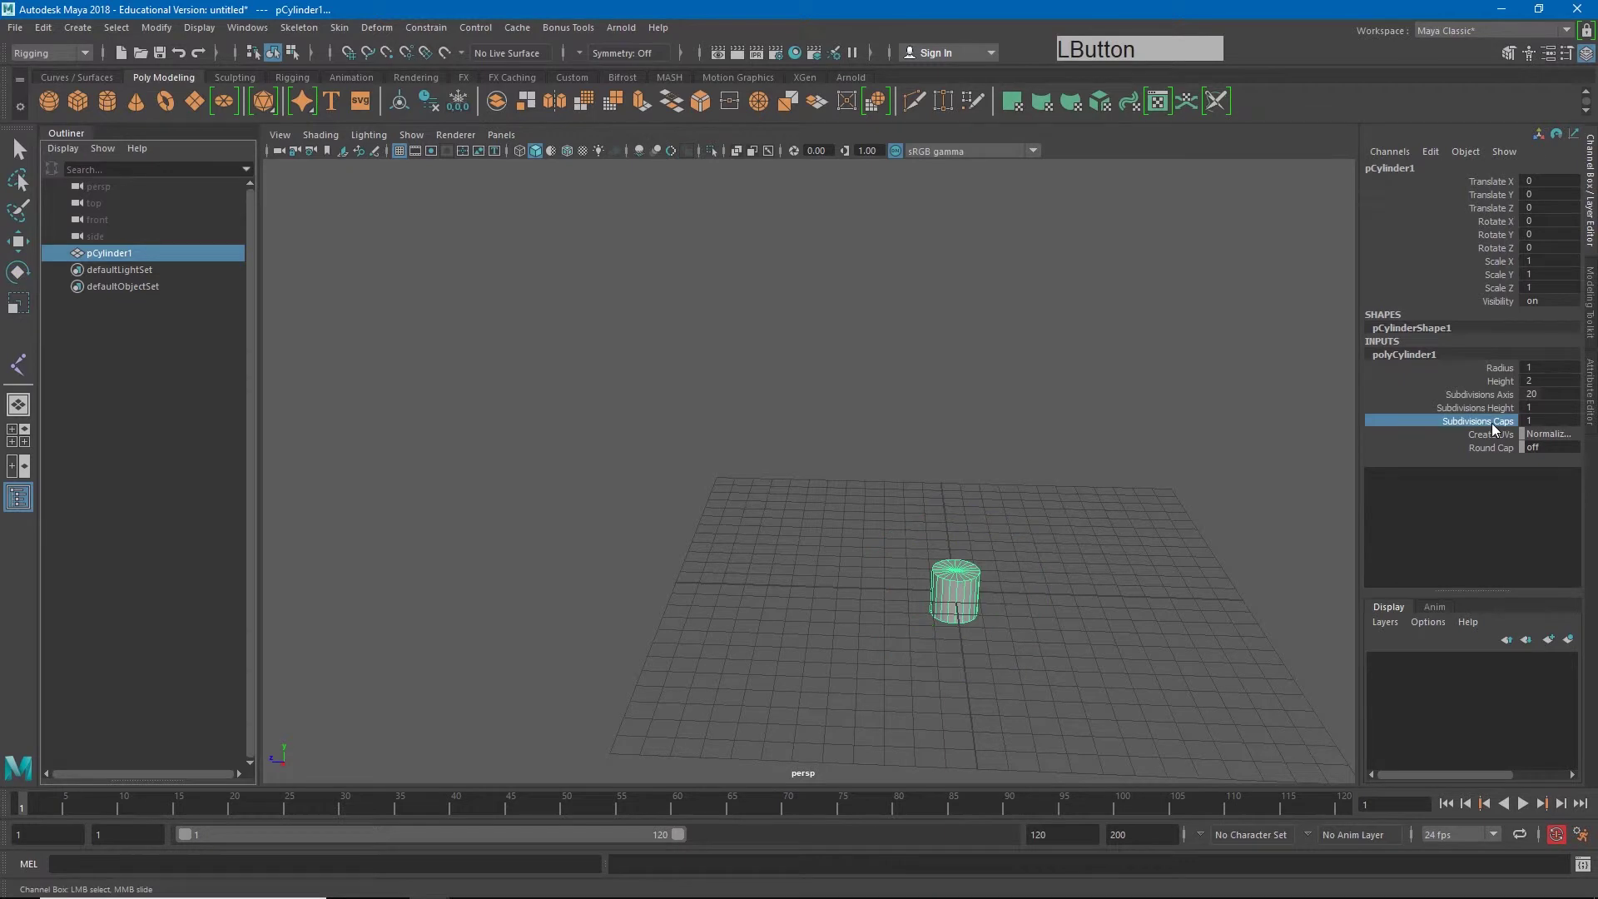
left_click(1478, 408)
middle_click_drag(1182, 506, 1267, 509)
- Stretch the new cylinder to Scale Y 7.503 and view it from the front
key("r")
left_click_drag(959, 521, 959, 456)
middle_click_drag(959, 456, 957, 367, "alt")
key("space")
left_click_drag(959, 400, 963, 446)
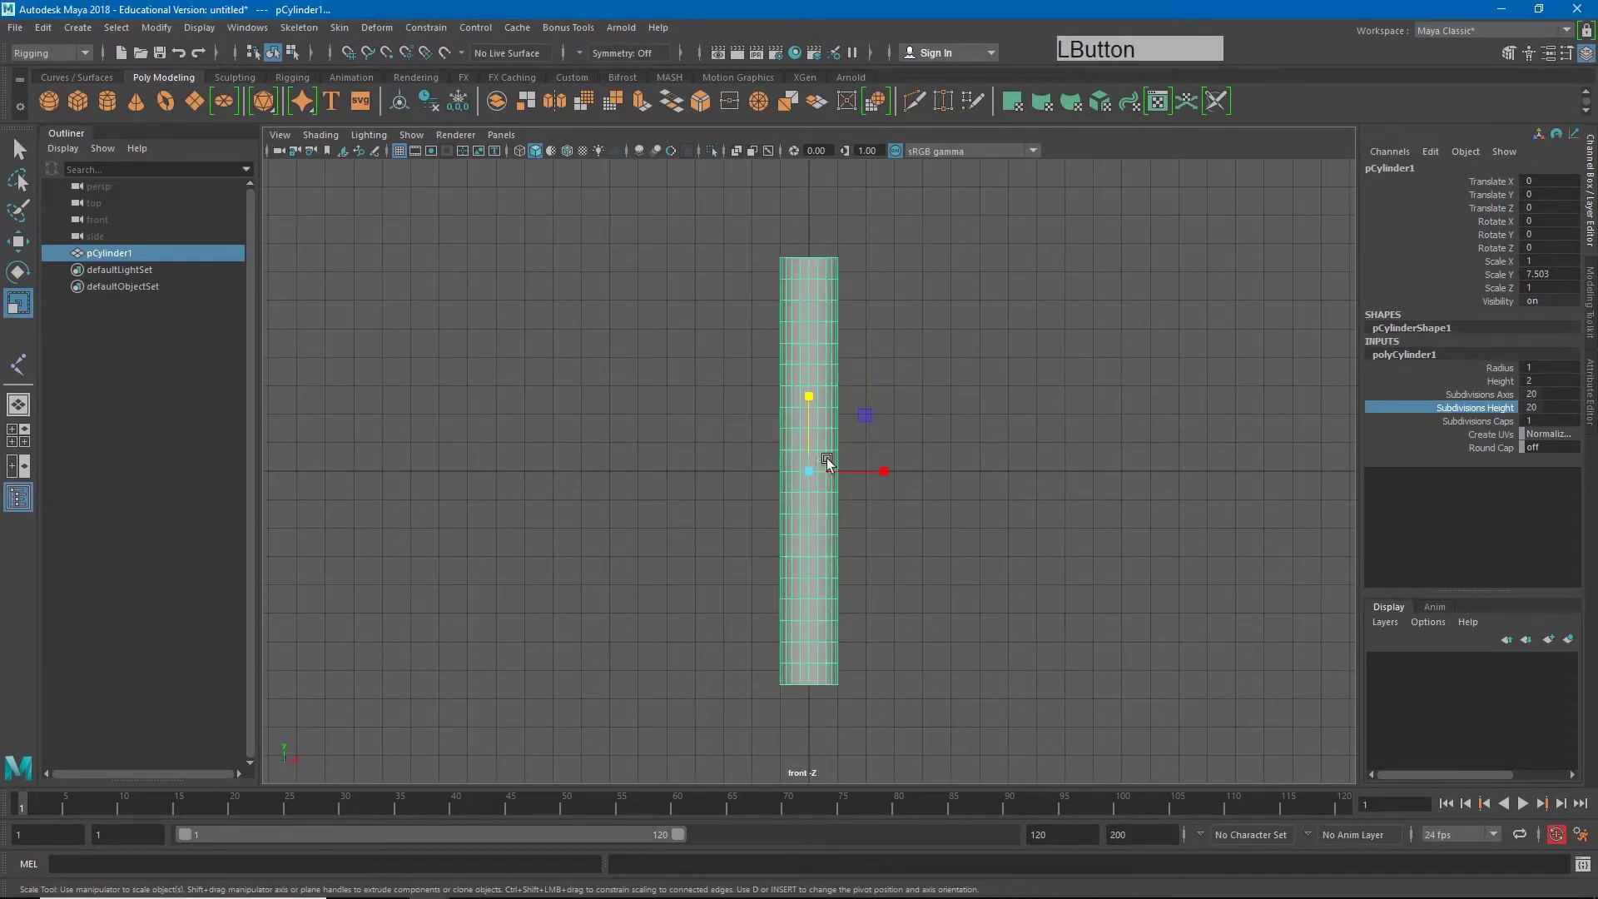
right_click_drag(824, 423, 824, 470)
- Select the cylinder's upper vertices and tilt them clockwise while shifting them up and right
left_click_drag(724, 206, 894, 461)
key("e")
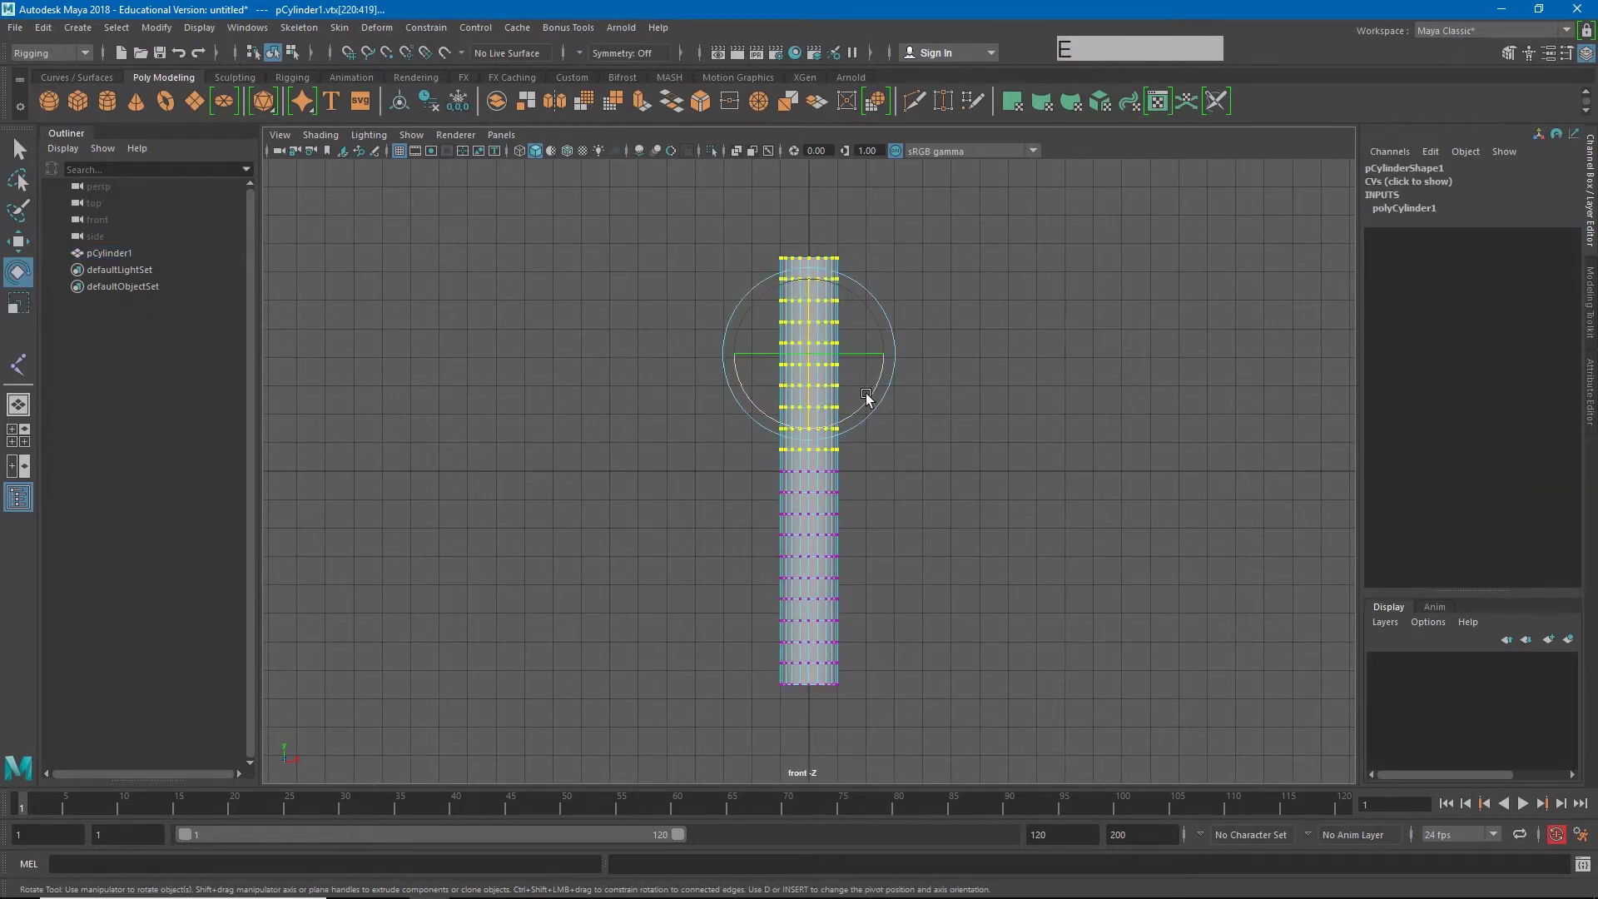
left_click_drag(867, 397, 860, 423)
key("w")
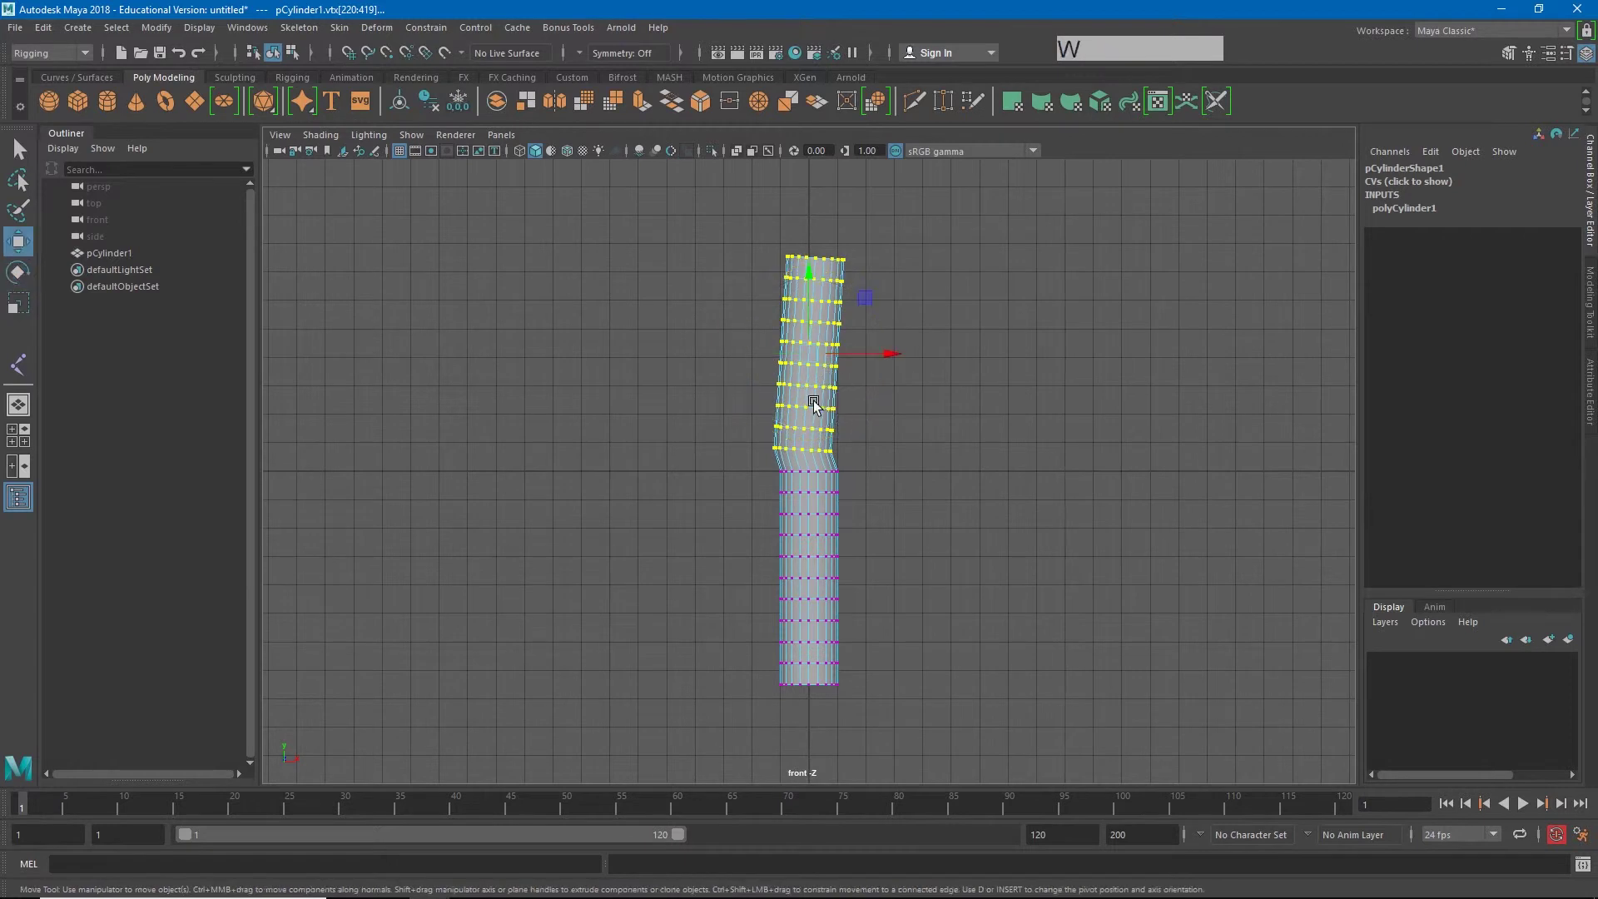
left_click_drag(863, 358, 874, 356)
key("e")
left_click_drag(863, 423, 857, 420)
key("w")
left_click_drag(823, 357, 839, 366)
- Rotate the lower vertices counter-clockwise to form the elbow, then return to object mode and deselect
left_click_drag(749, 477, 981, 771)
key("e")
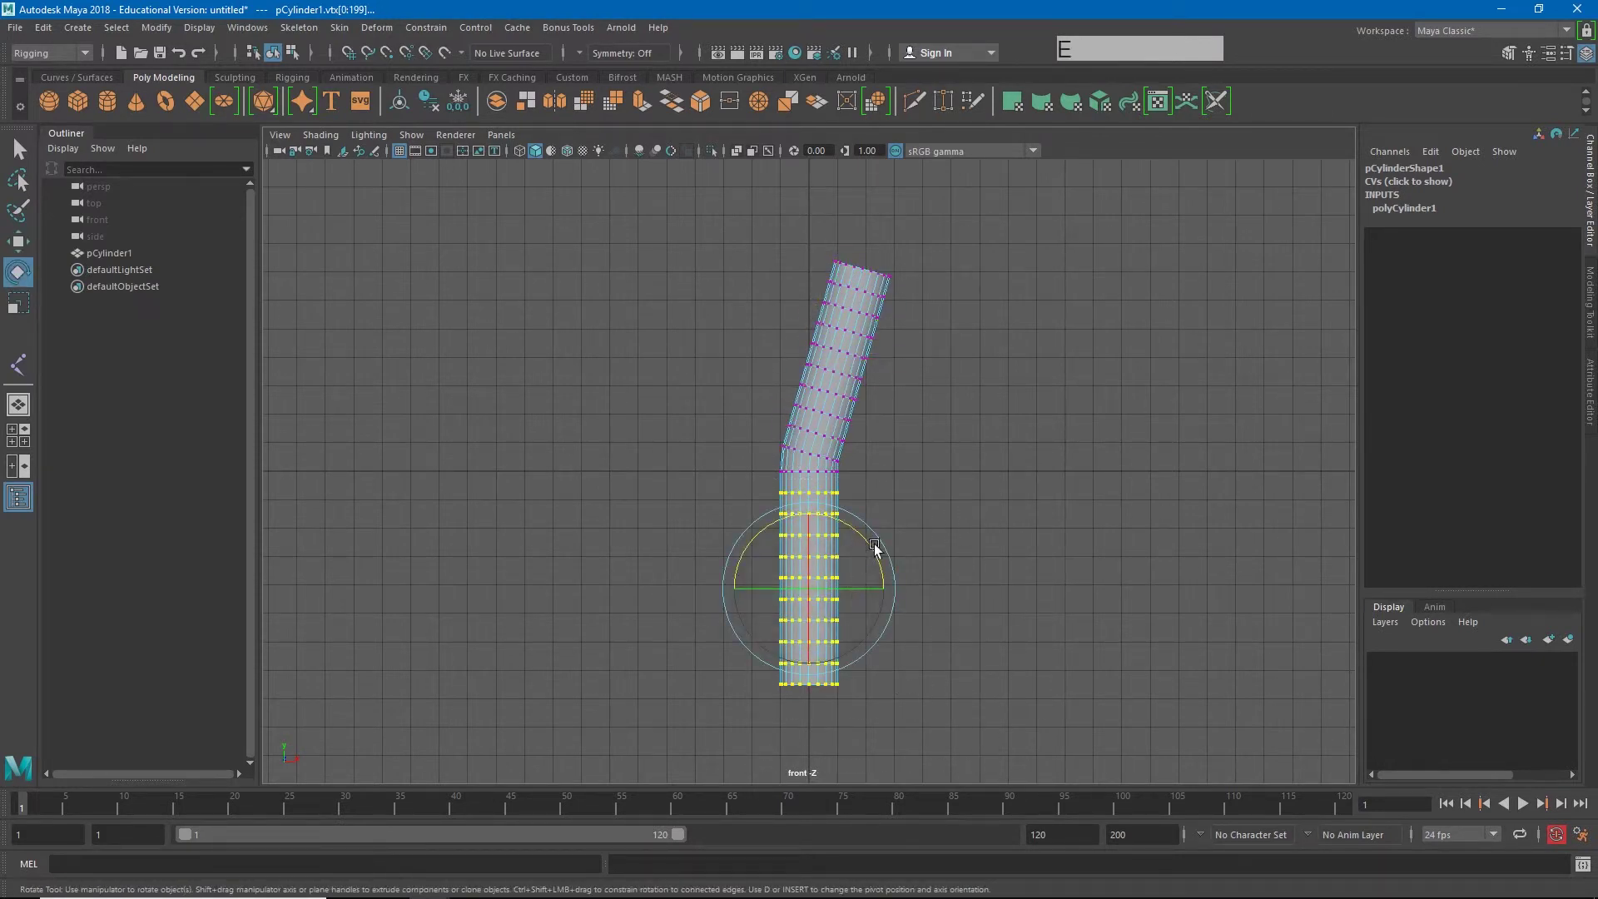
mouse_move(866, 560)
left_mouse_down()
mouse_move(868, 537)
mouse_move(876, 589)
mouse_move(888, 583)
left_mouse_up()
key("w")
left_click(823, 549)
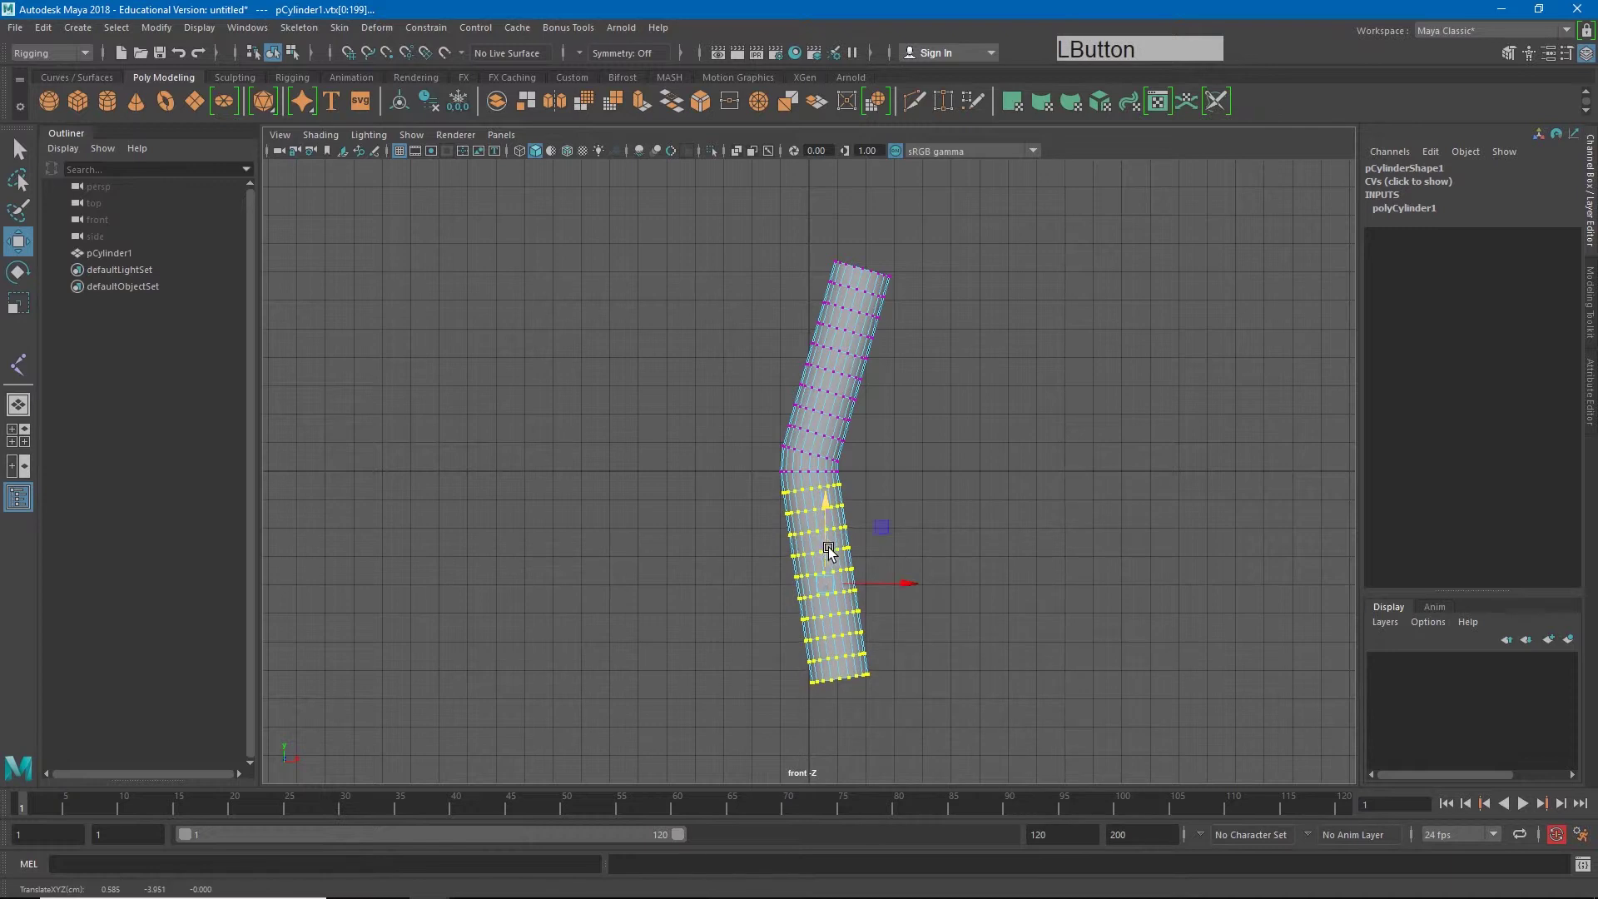
left_click(1050, 447)
right_click_drag(851, 435, 940, 398)
left_click(995, 426)
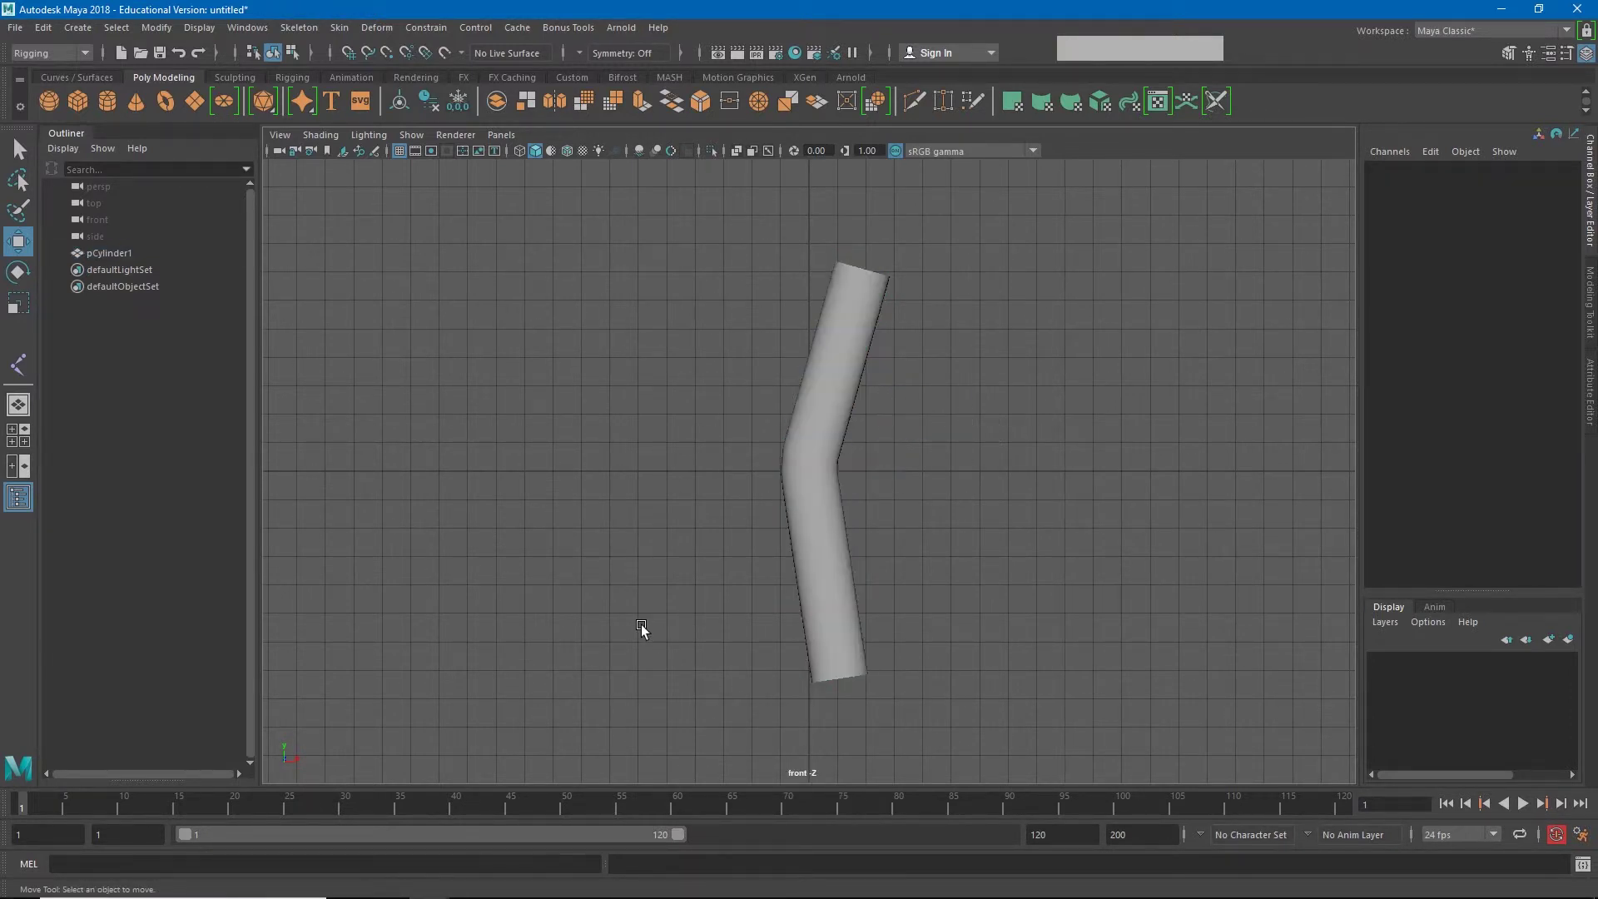
- In wireframe, draw a three-joint chain from the cylinder's top, through the bend, to its bottom
left_click(296, 27)
left_click(332, 71)
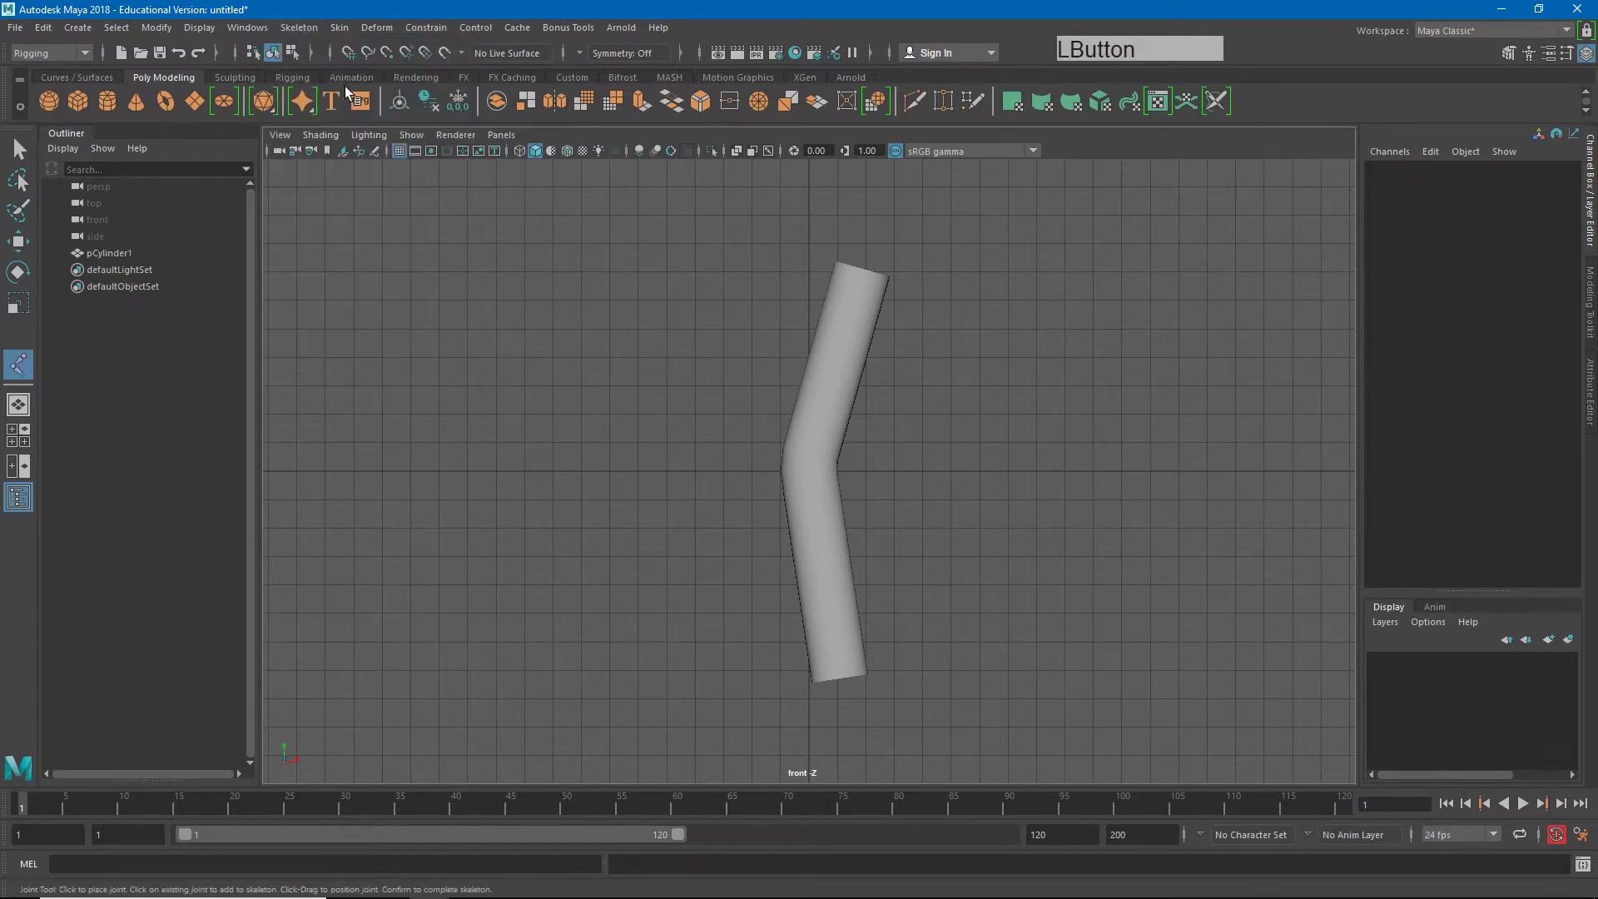
key("4")
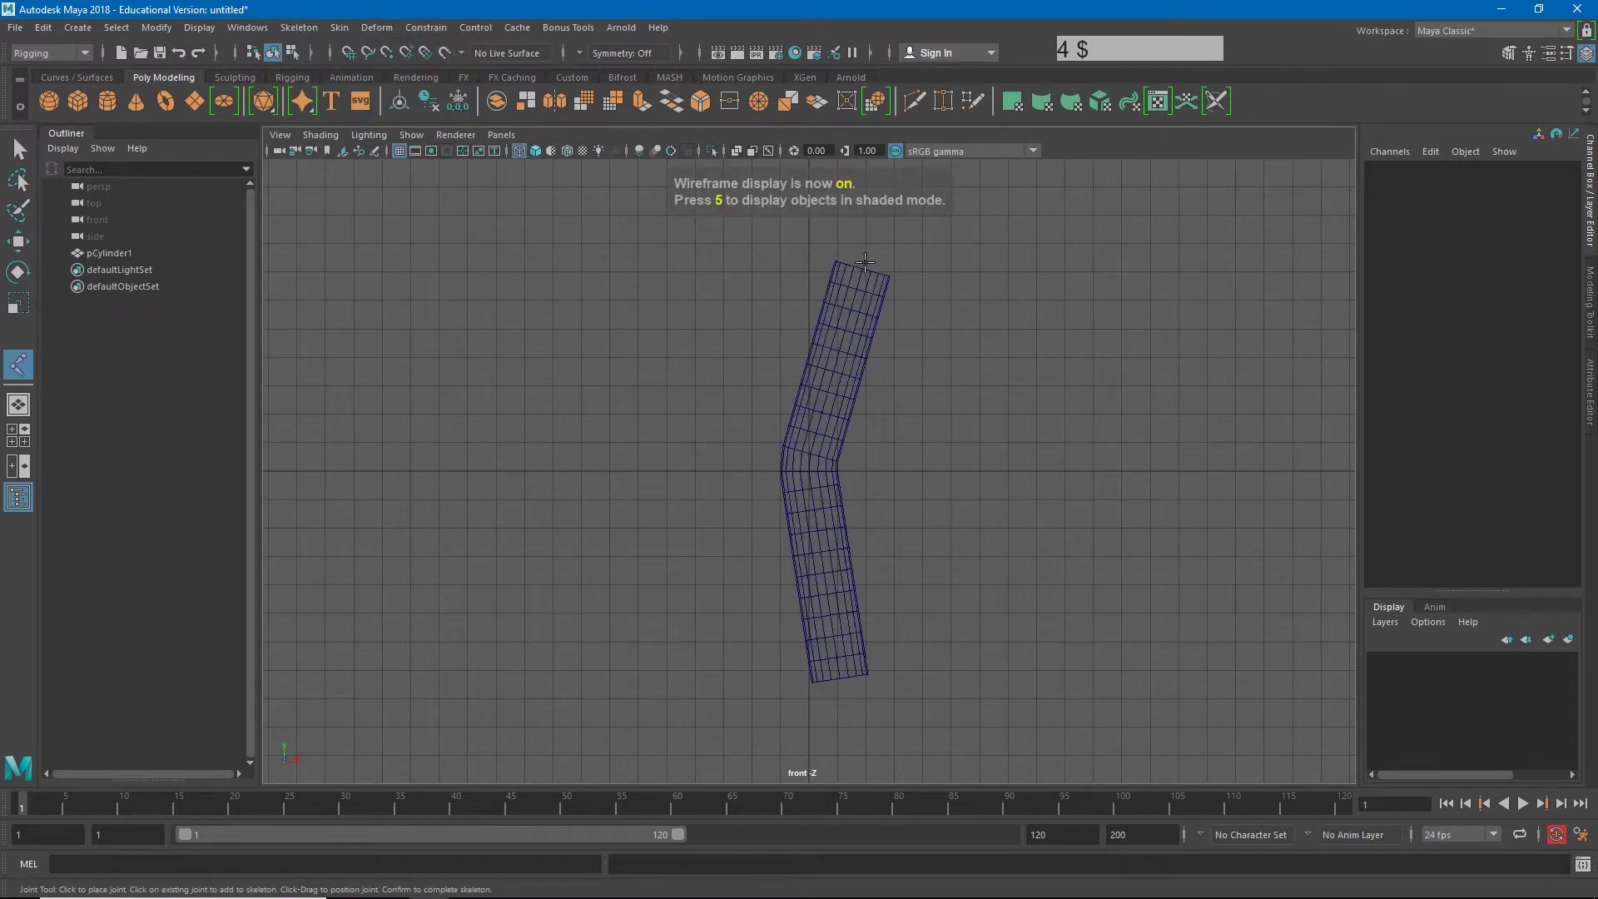
left_click(866, 263)
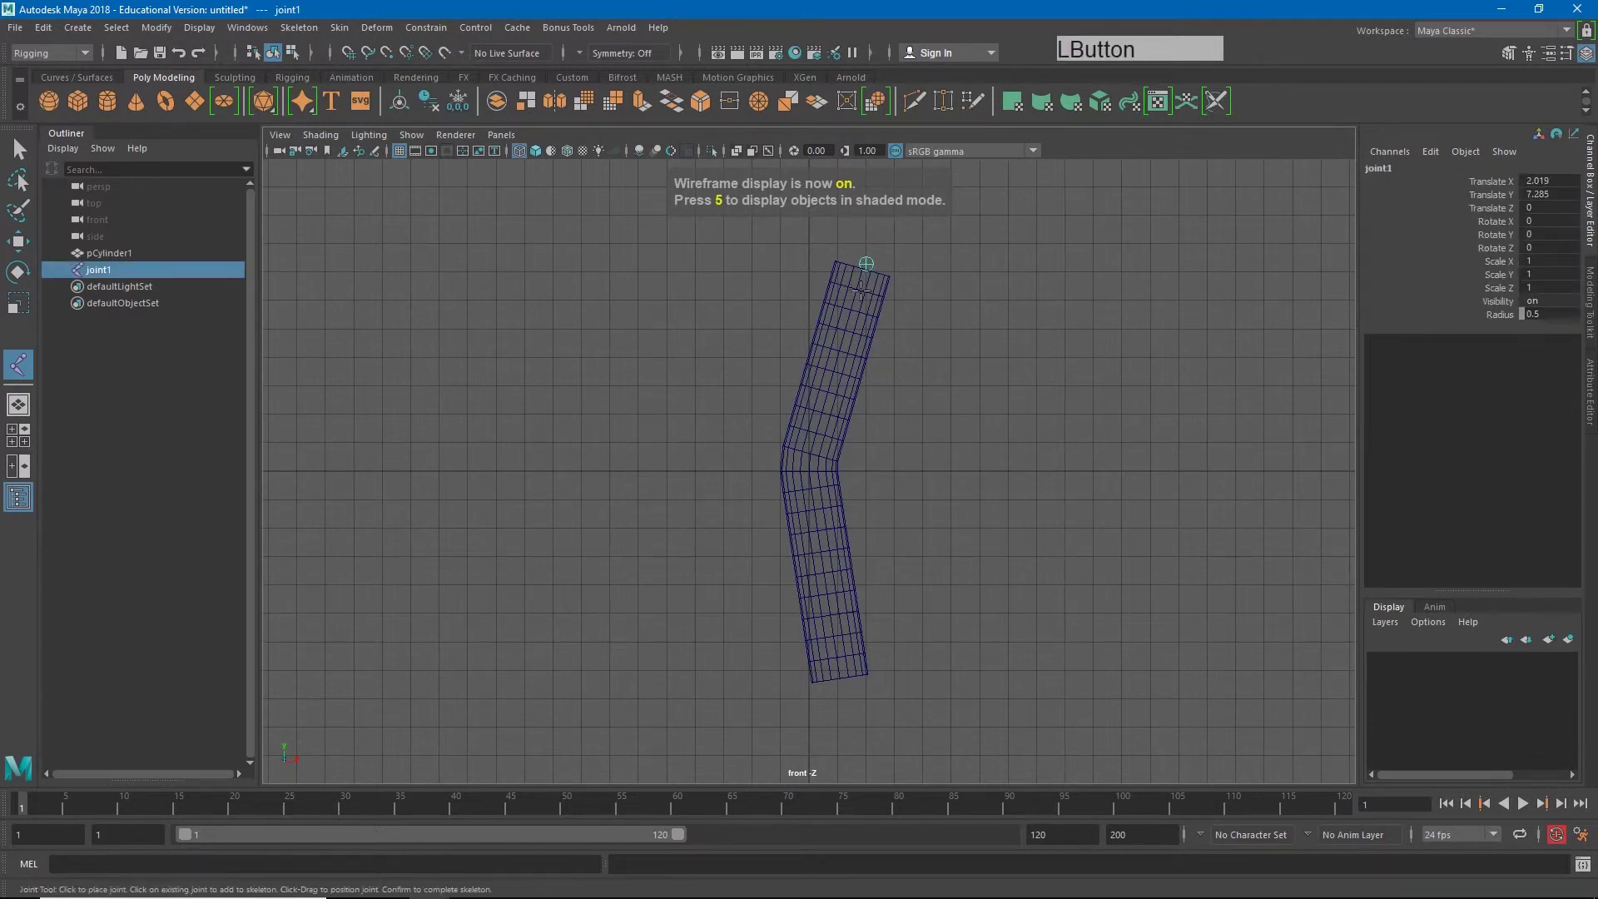
left_click(807, 468)
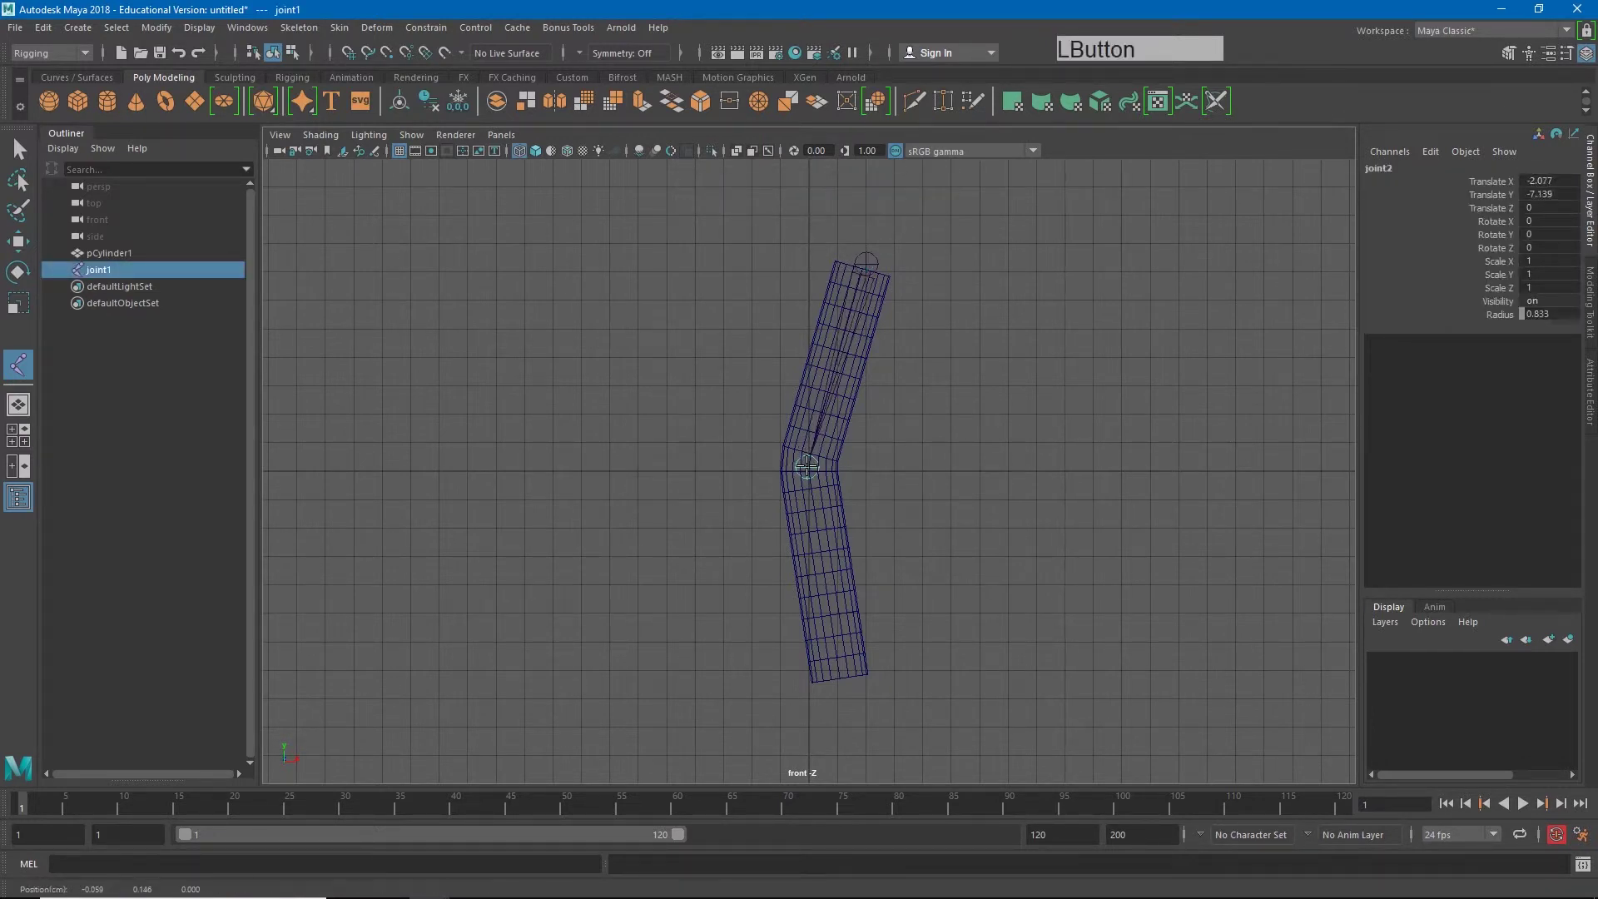
left_click(840, 680)
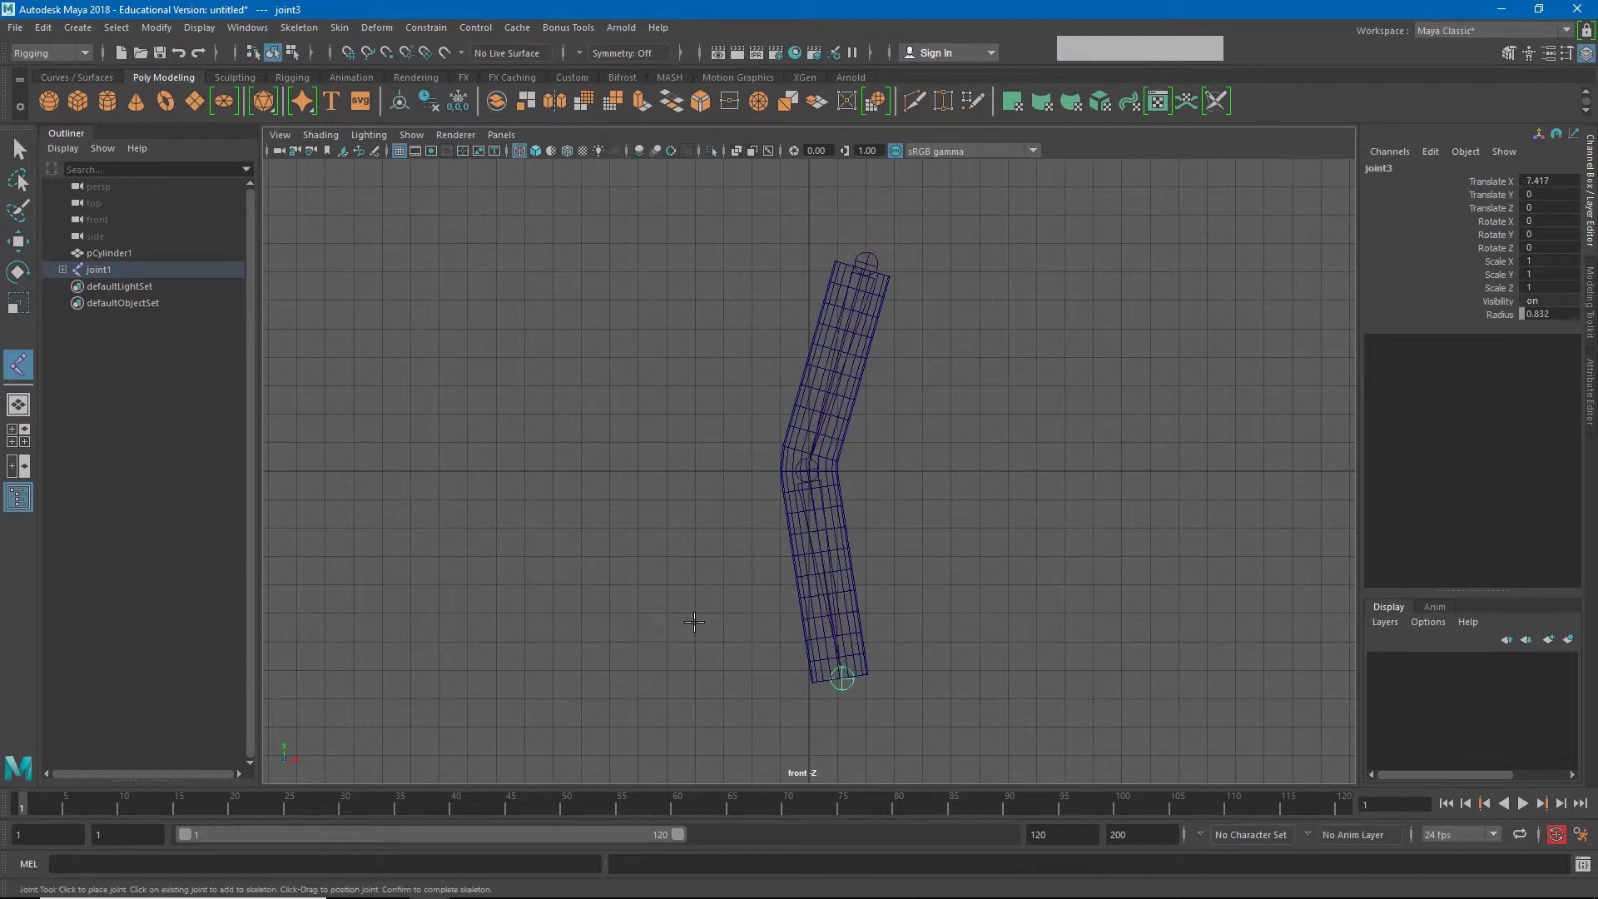
key("Return")
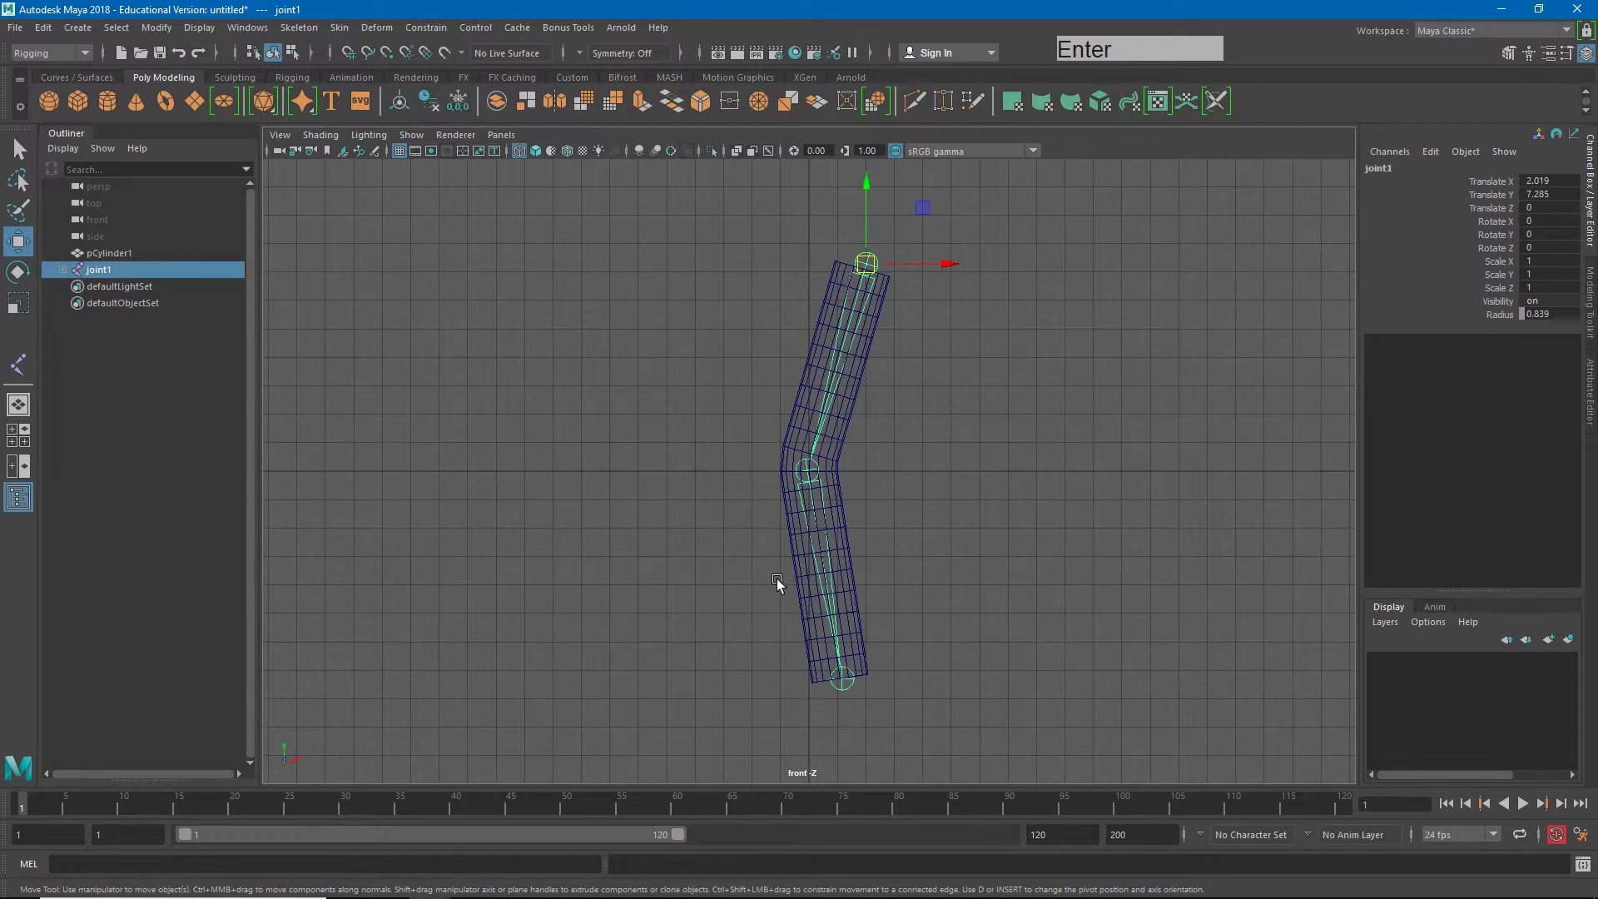
- Test-rotate joint2, then undo the rotation and deselect it
key("e")
left_click(816, 531)
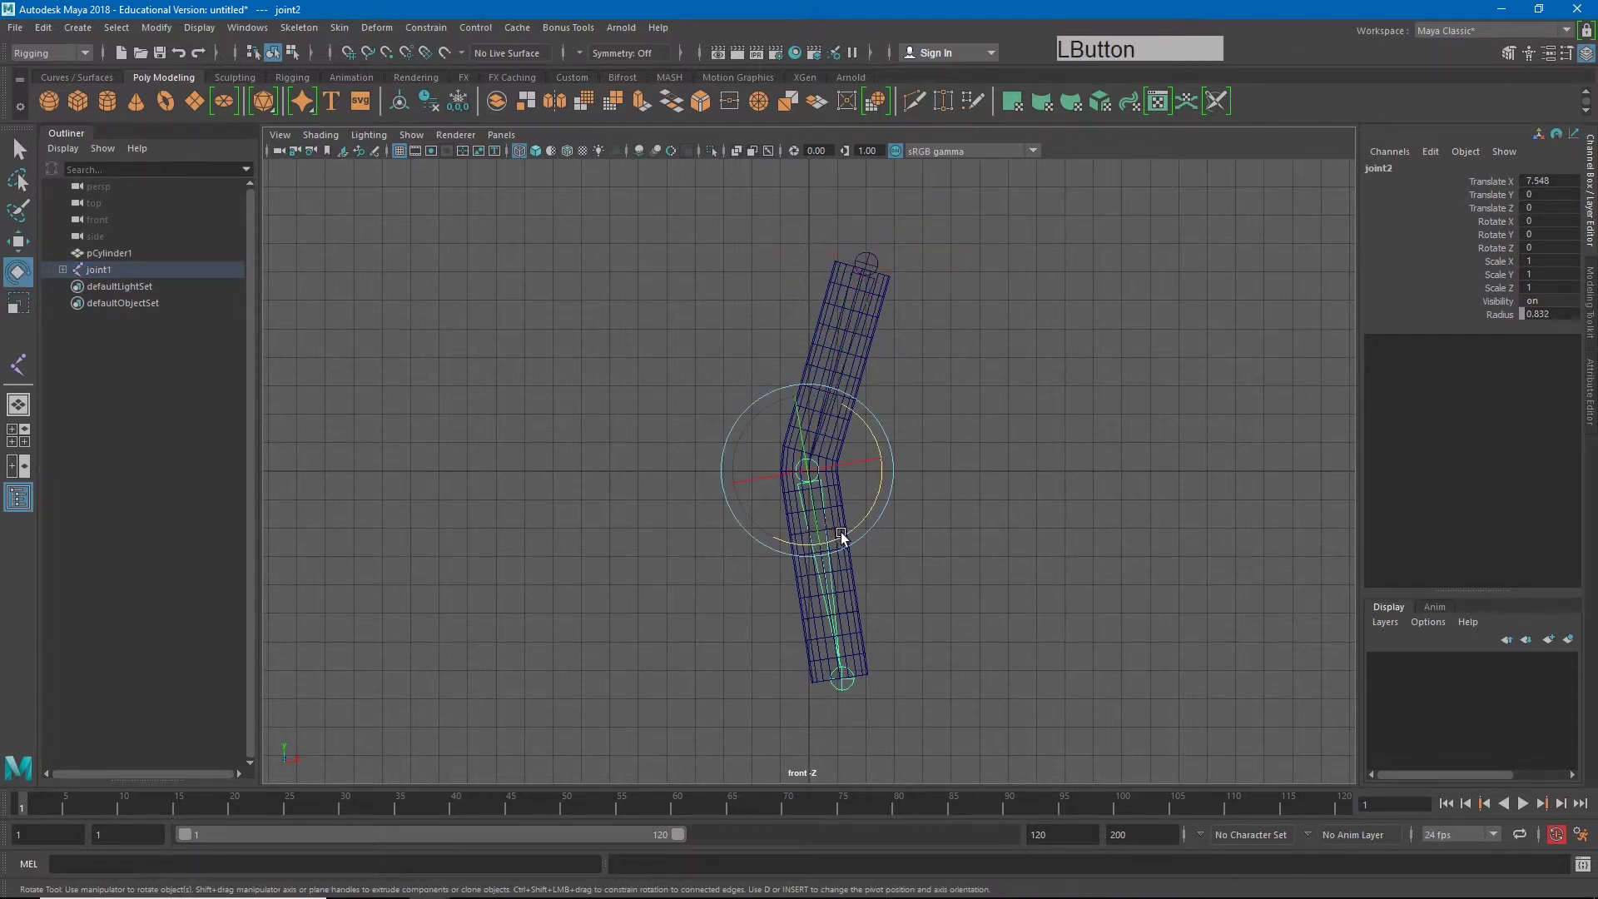
left_click_drag(842, 534, 875, 500)
key("ctrl+z")
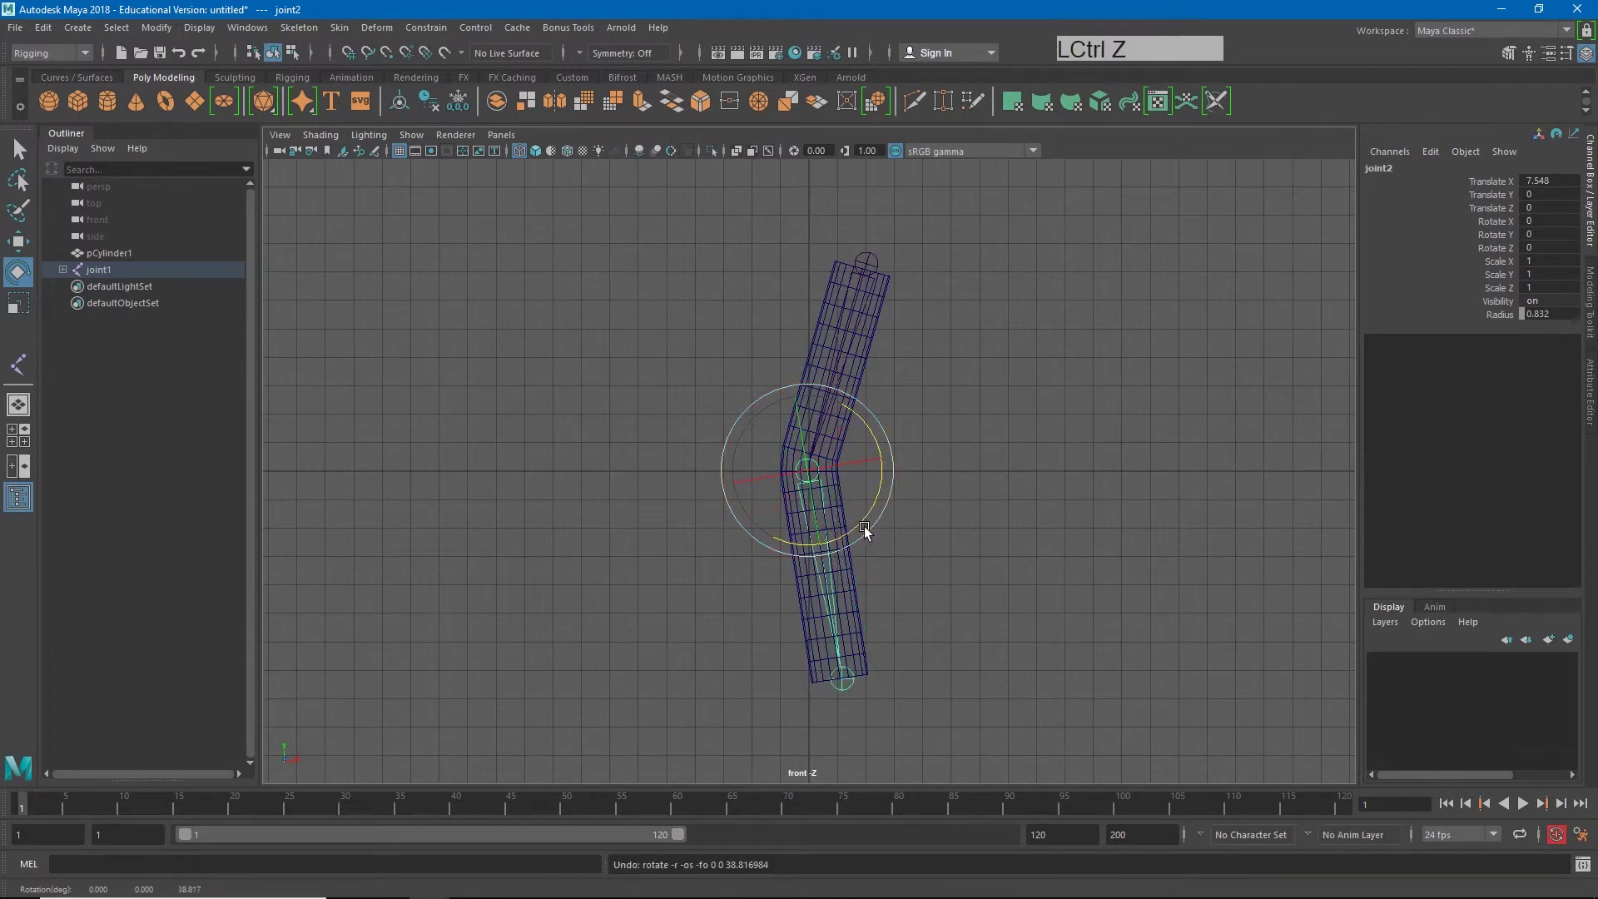
left_click(920, 550)
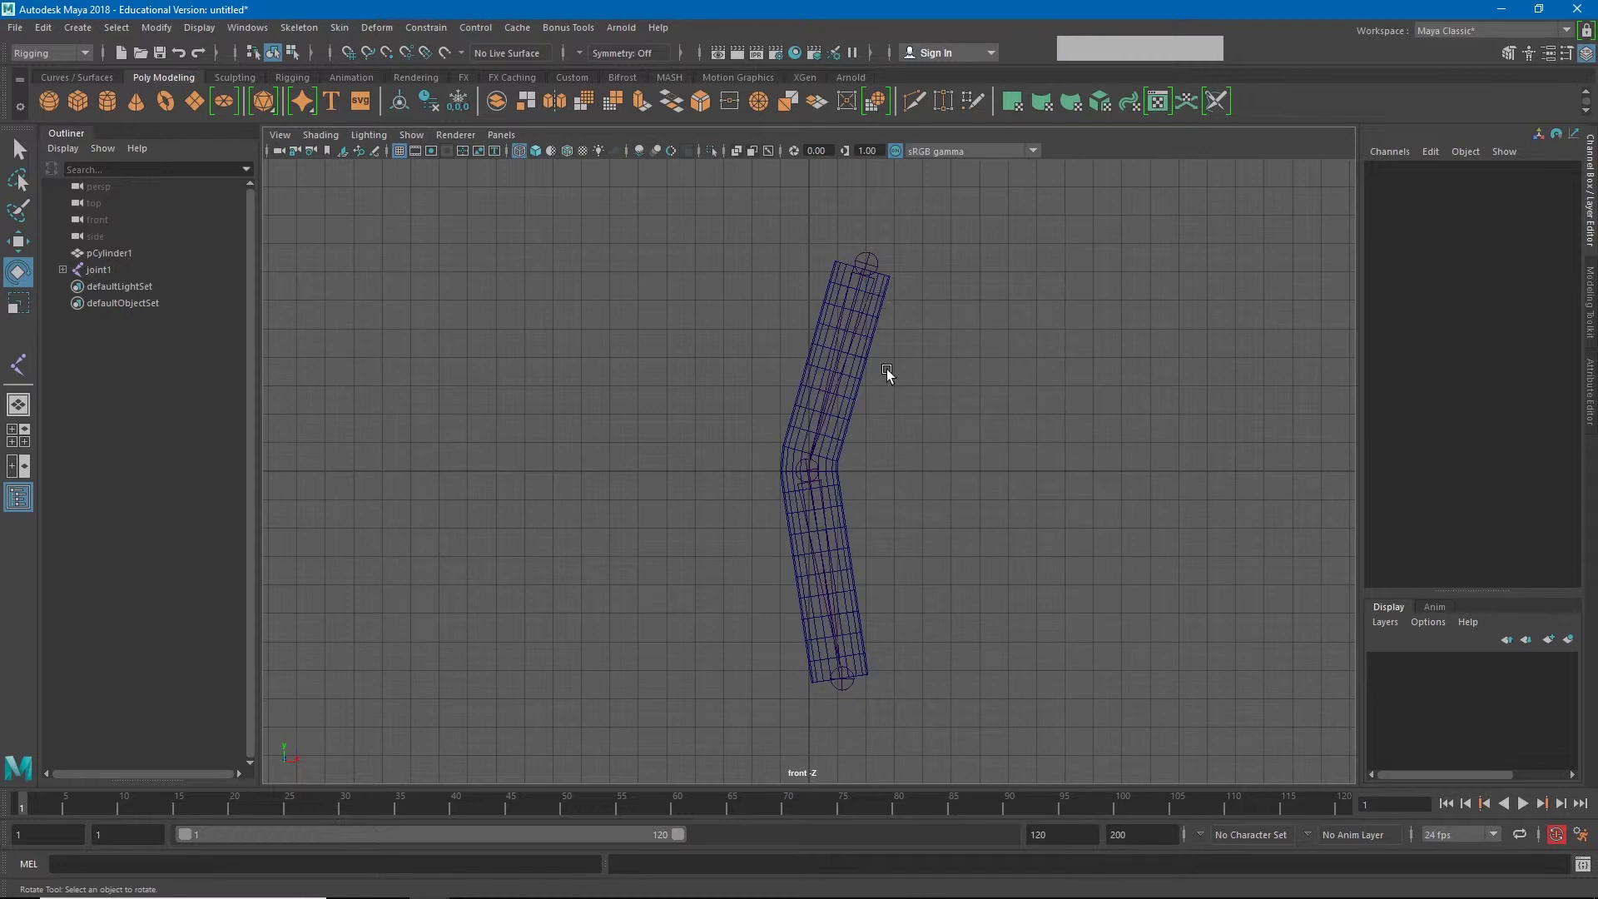
- Bind the cylinder to the chain with Bind Skin, selecting joint1 and then the cylinder
left_click(909, 280)
left_click(870, 260)
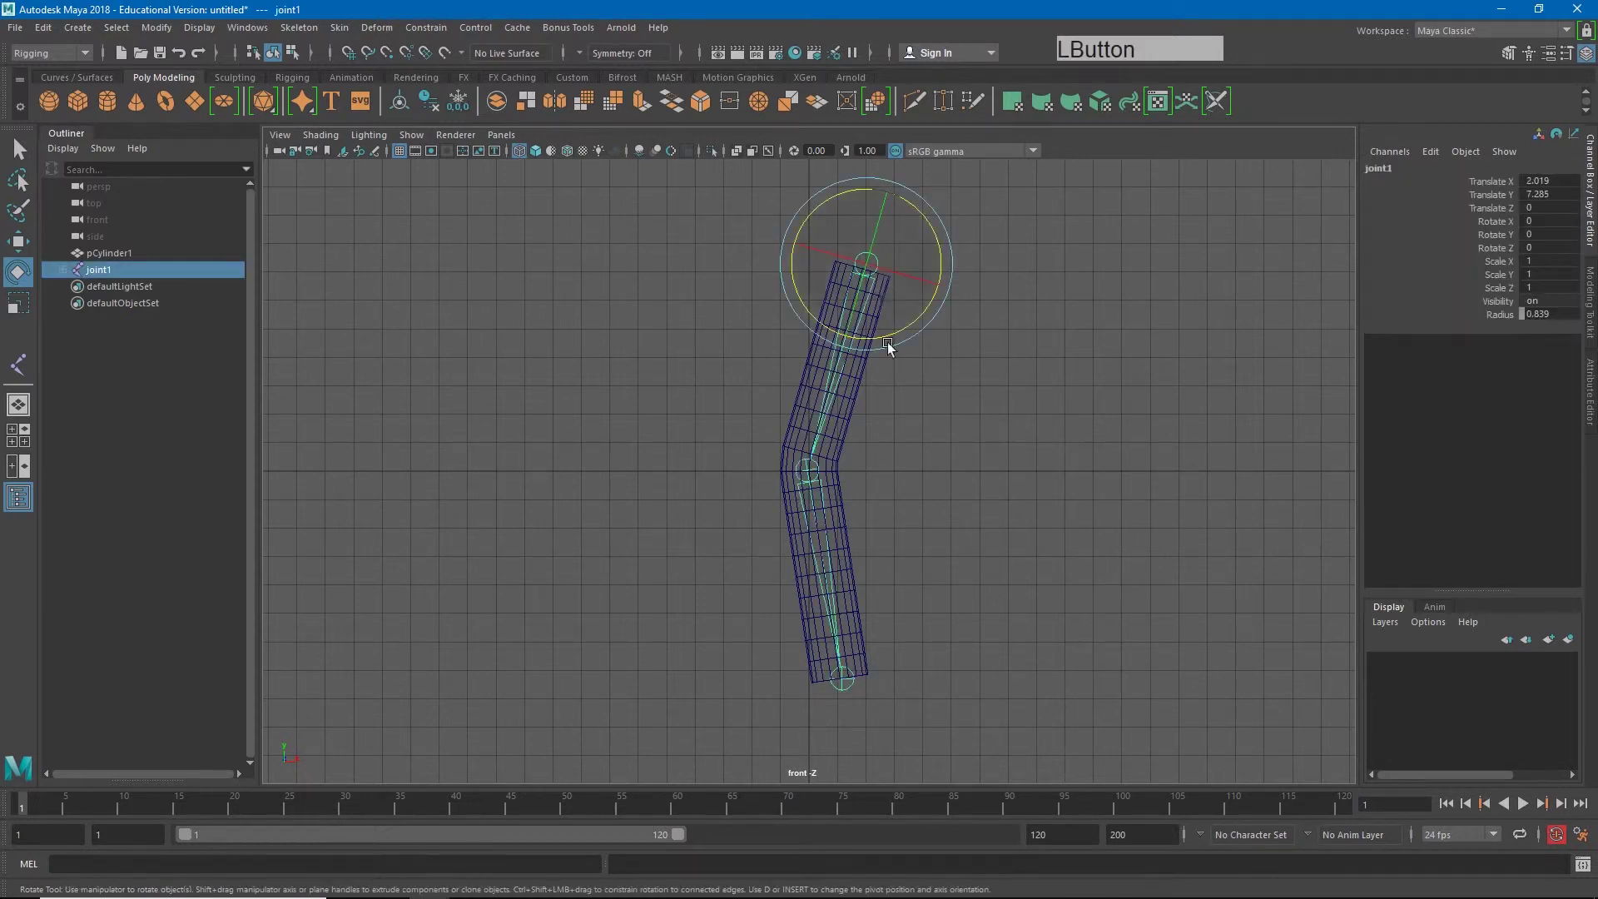
left_click(833, 477, "shift")
left_click(340, 28)
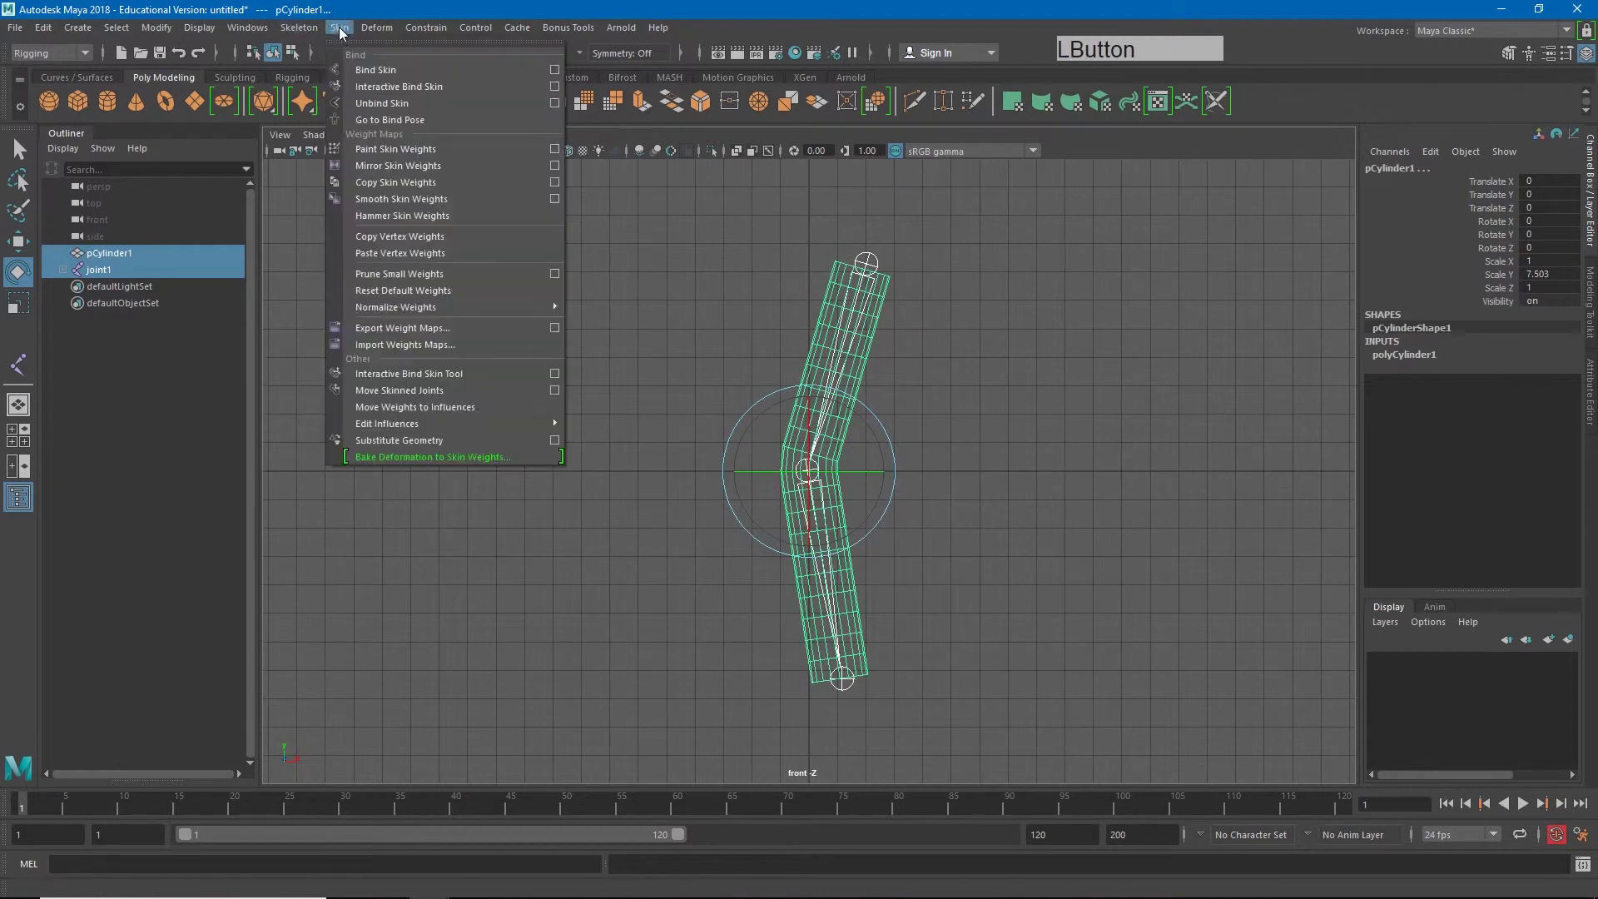
left_click(360, 60)
- Test-rotate joint2 on the skinned cylinder, then undo and clear the selection
left_click(908, 510)
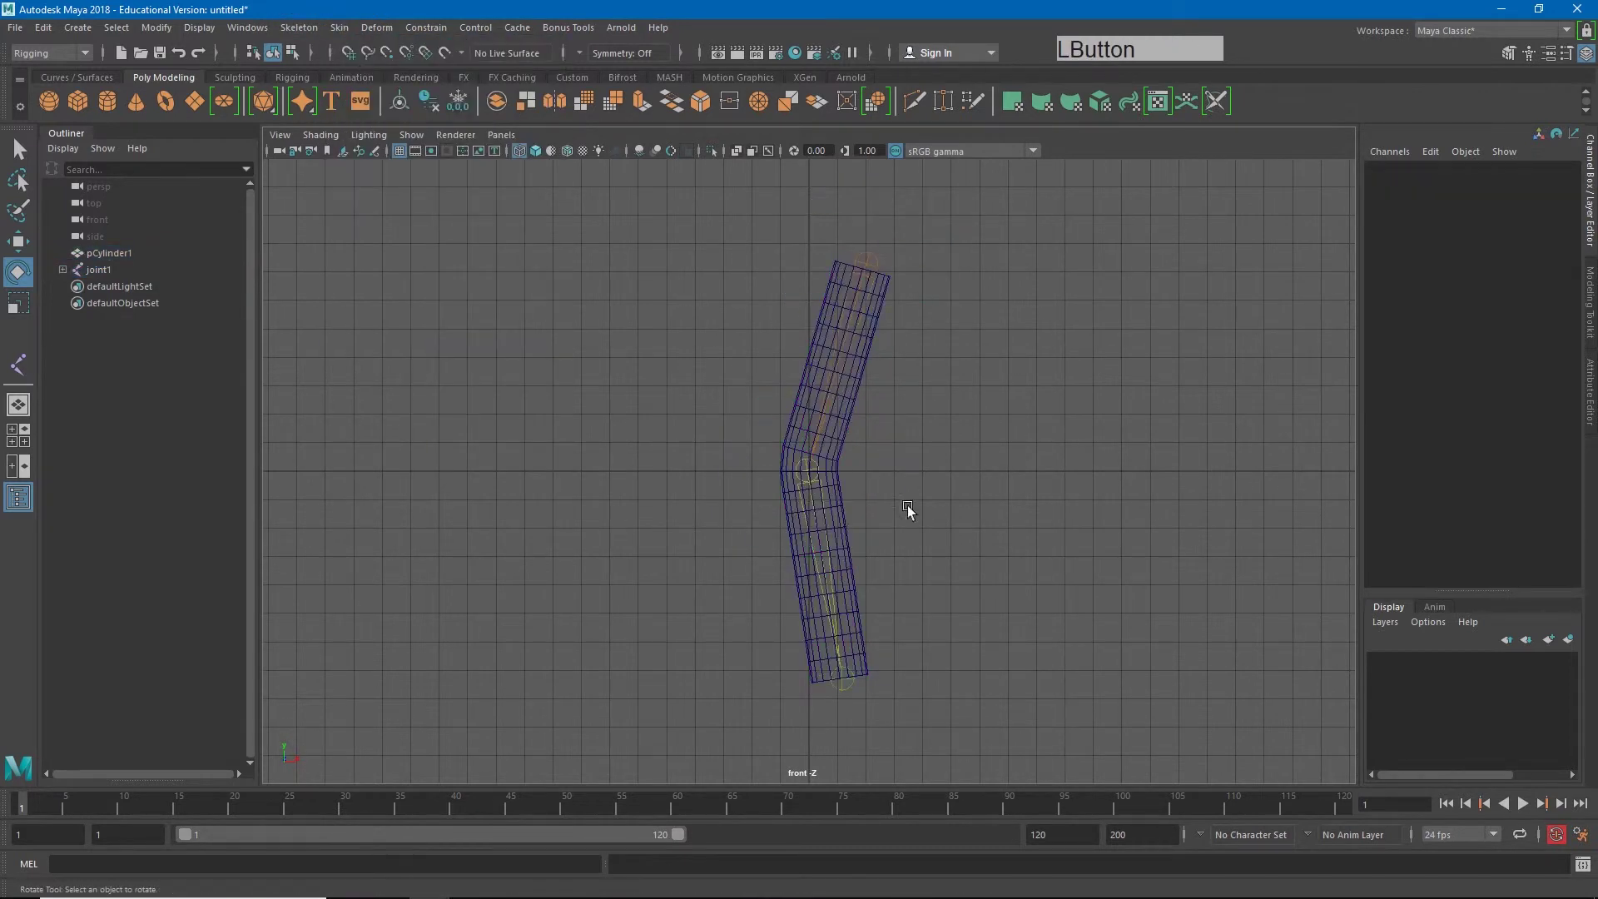
left_click(830, 531)
mouse_move(853, 525)
left_mouse_down()
mouse_move(886, 468)
mouse_move(878, 524)
left_mouse_up()
key("ctrl+z")
left_click(991, 557)
- Expand joint1 and joint2 in the Outliner, test-rotate joint1 and joint2, and undo
left_click(868, 268)
left_click(63, 269)
left_click(73, 287)
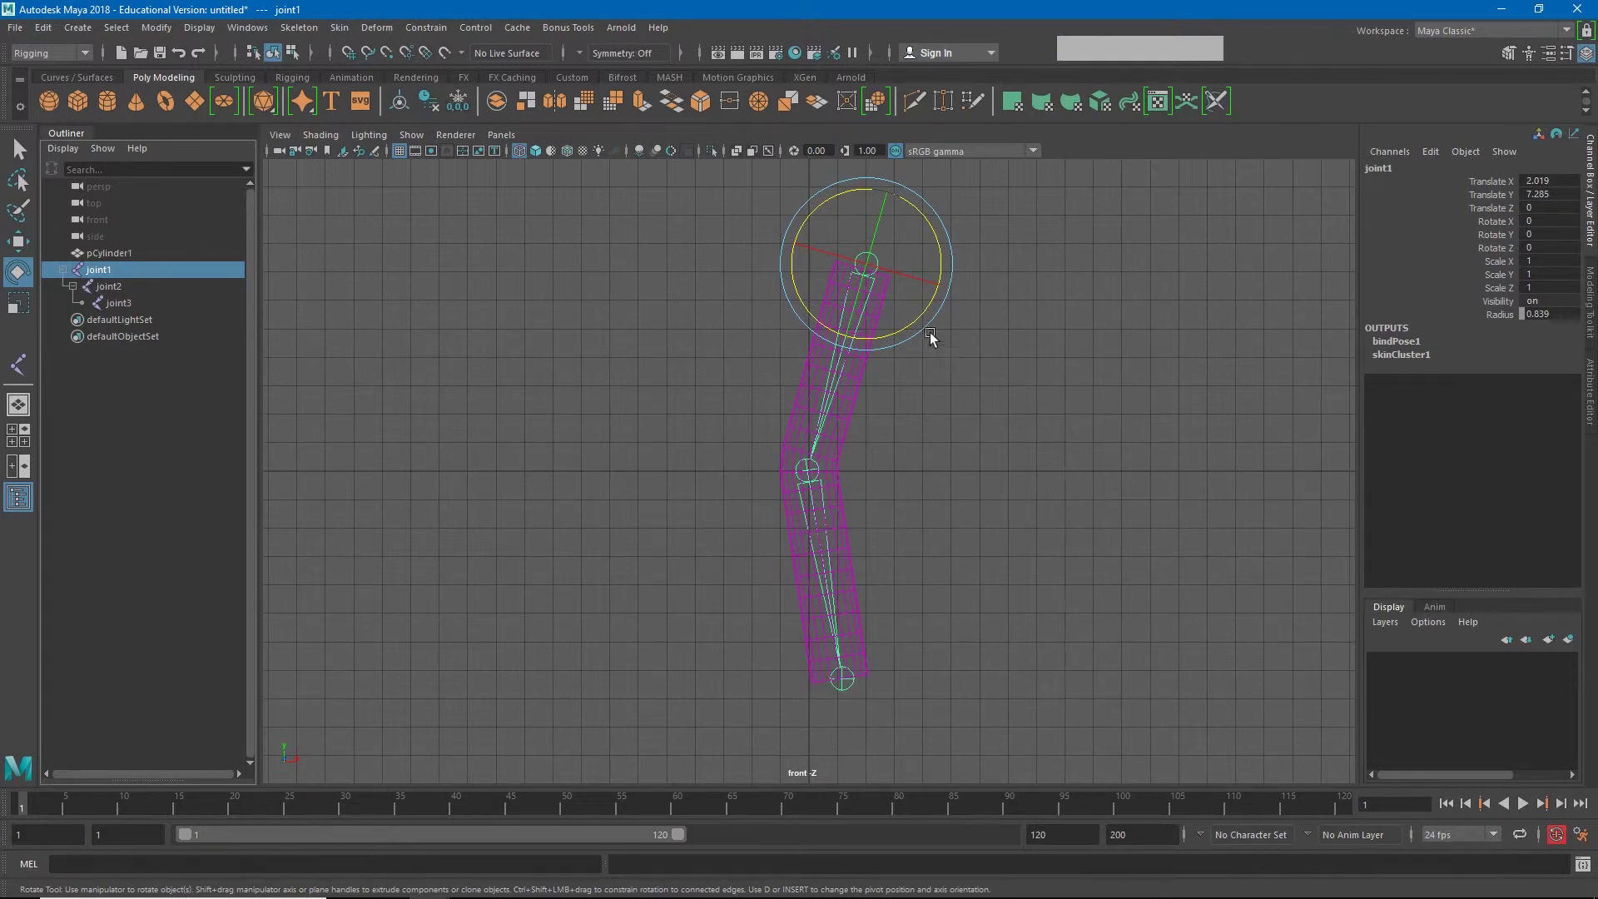
left_click_drag(918, 319, 877, 346)
left_click(109, 285)
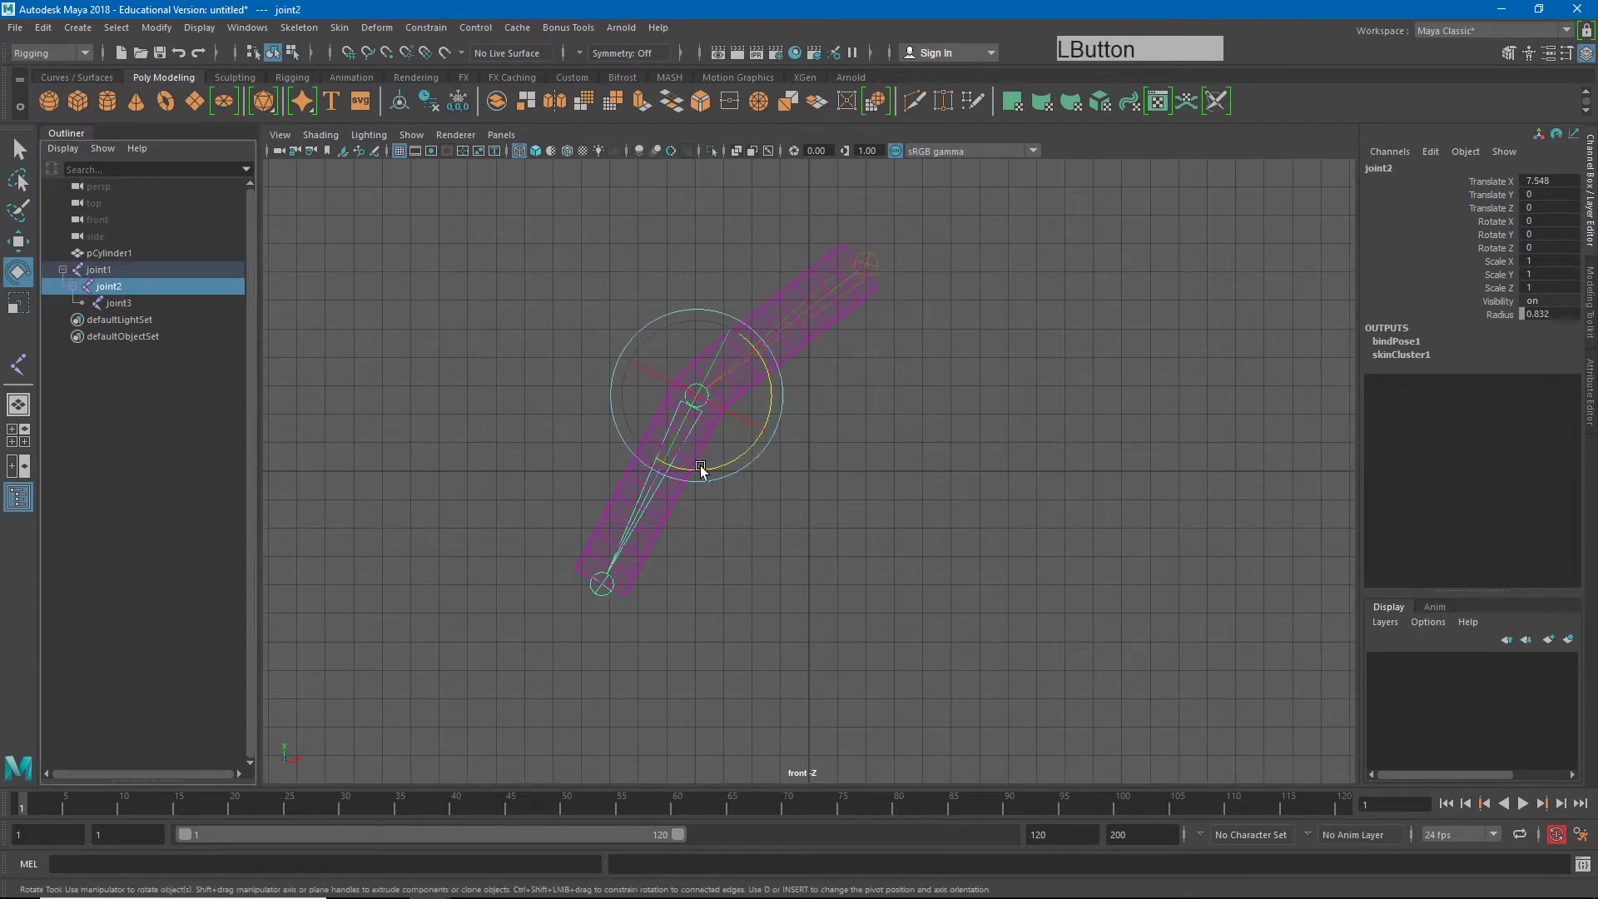
left_click_drag(702, 471, 754, 408)
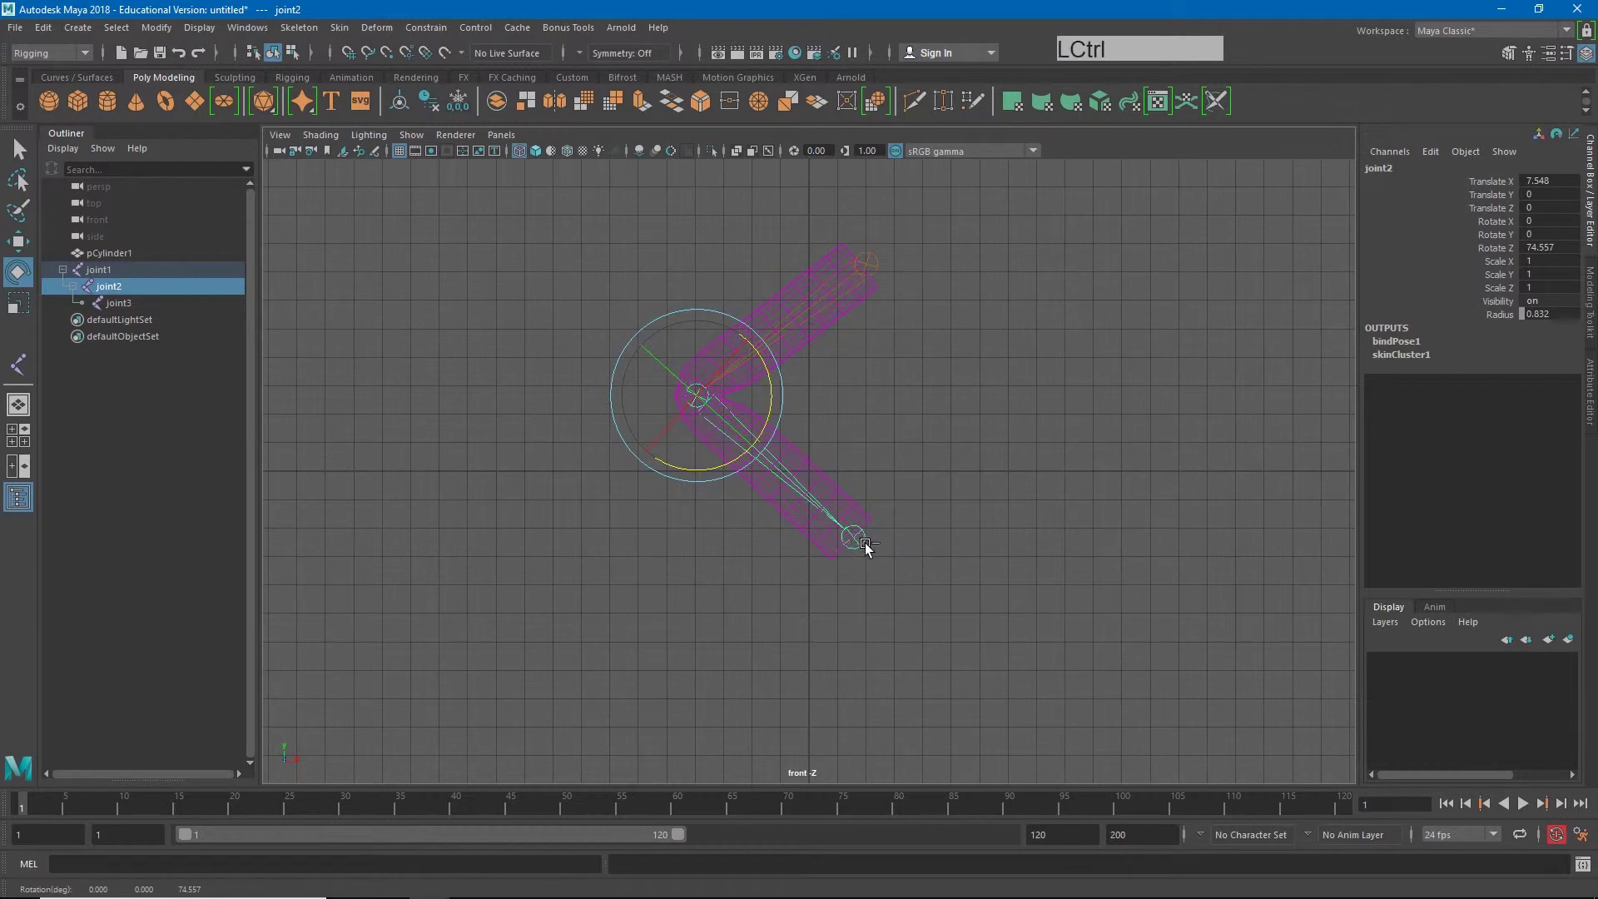
key("ctrl+z")
key("ctrl+z")
key("ctrl+z")
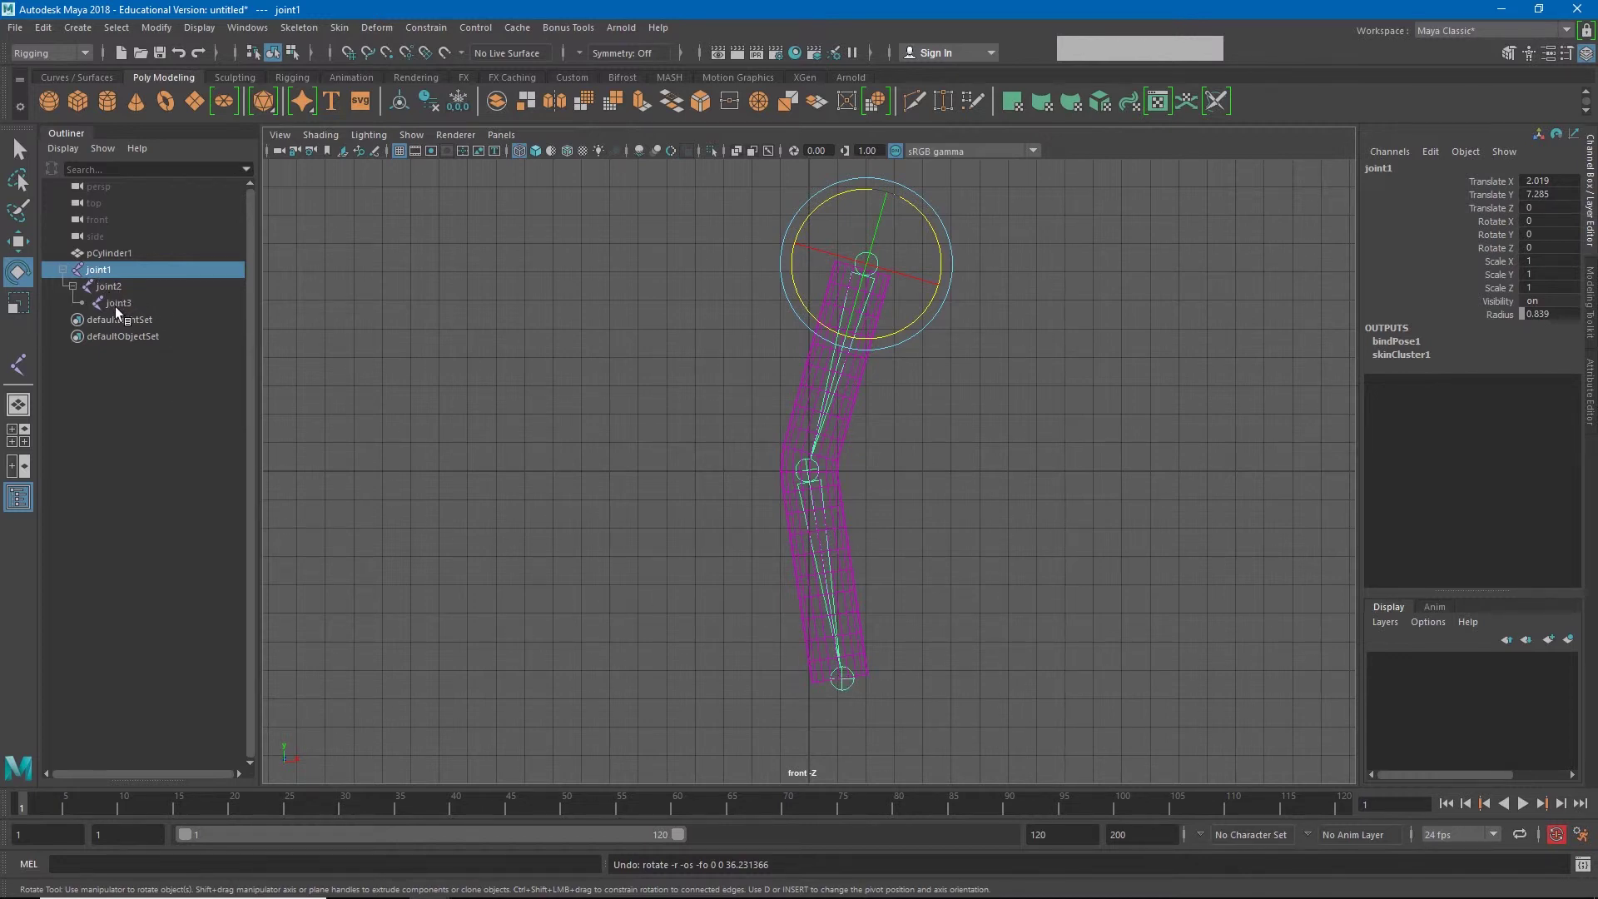
- Test-move joint3 up and right to bend the mesh, then undo the move
left_click(1028, 687)
left_click(848, 686)
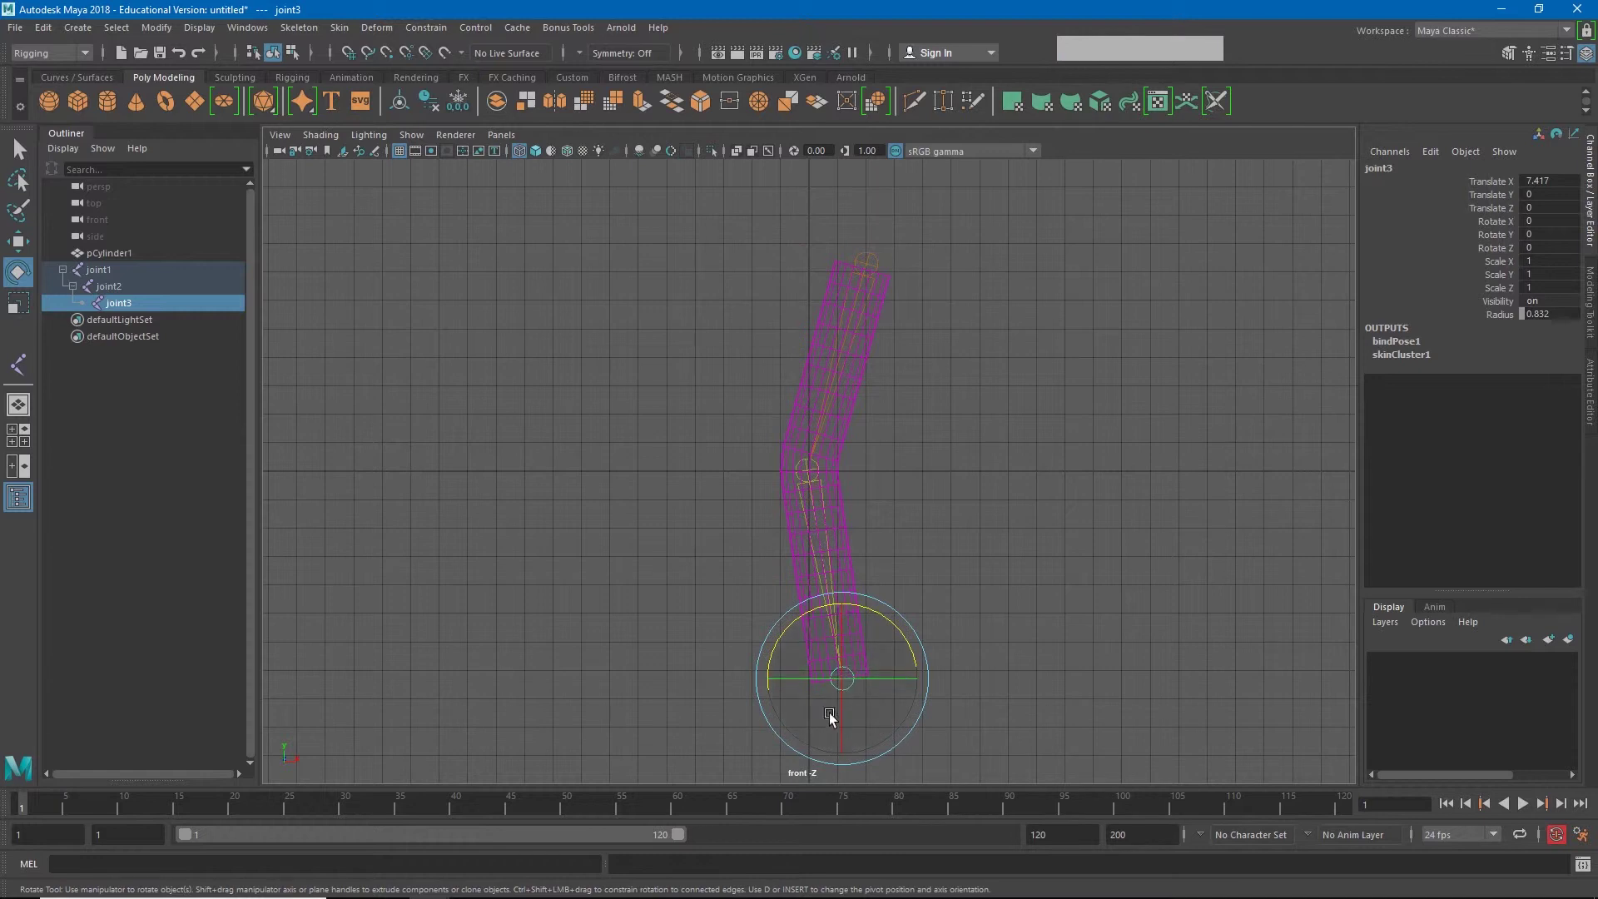
key("w")
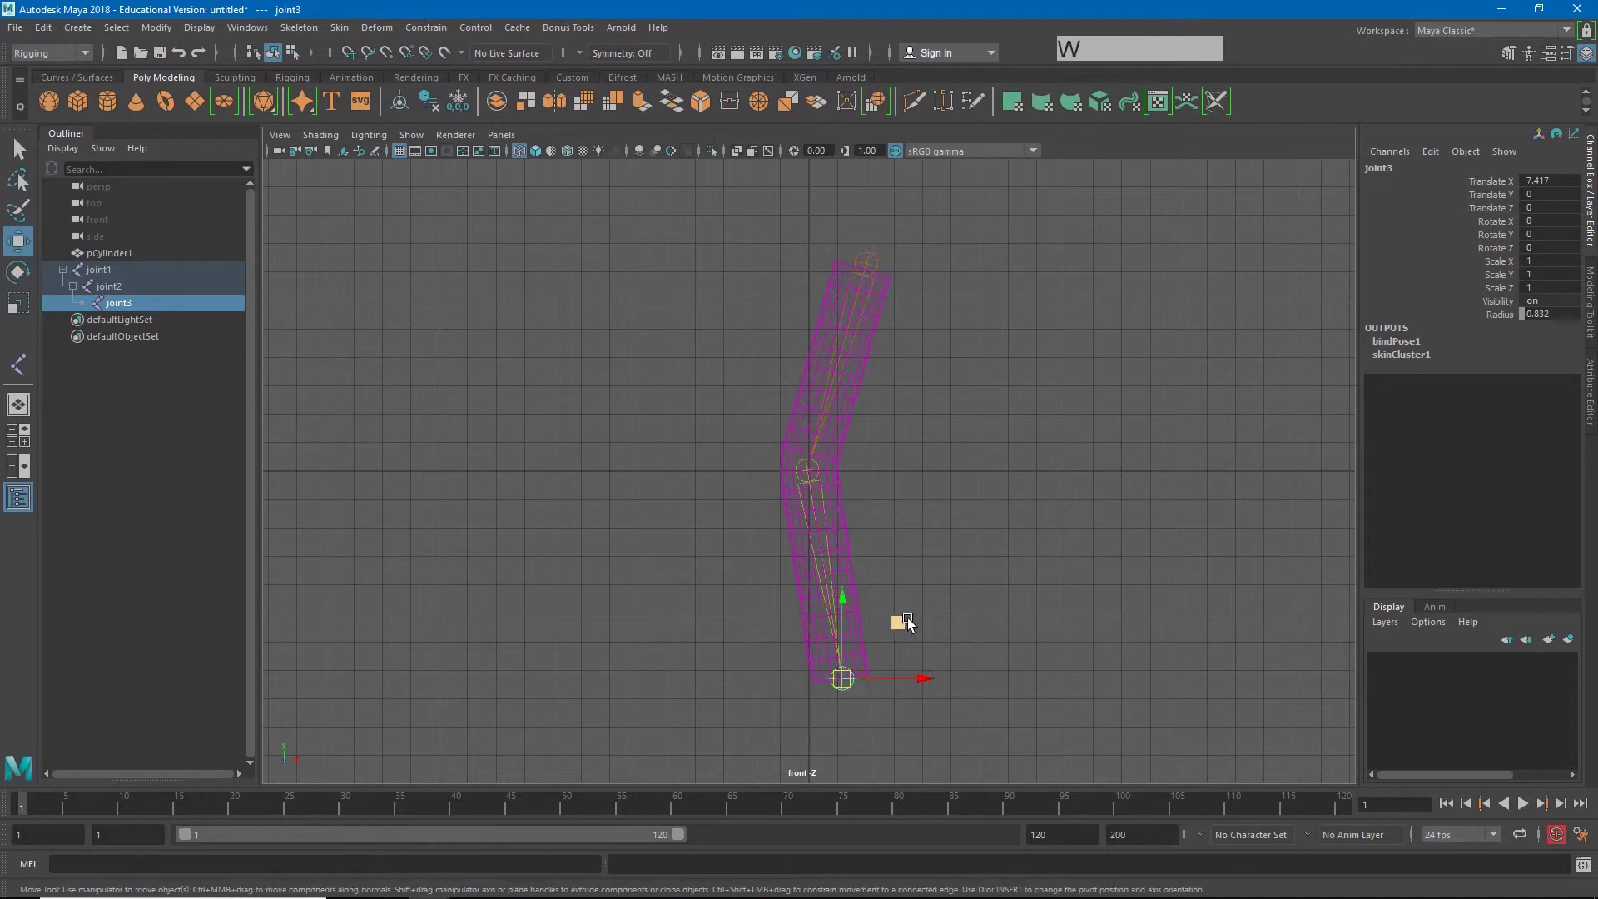
left_click_drag(842, 677, 896, 533)
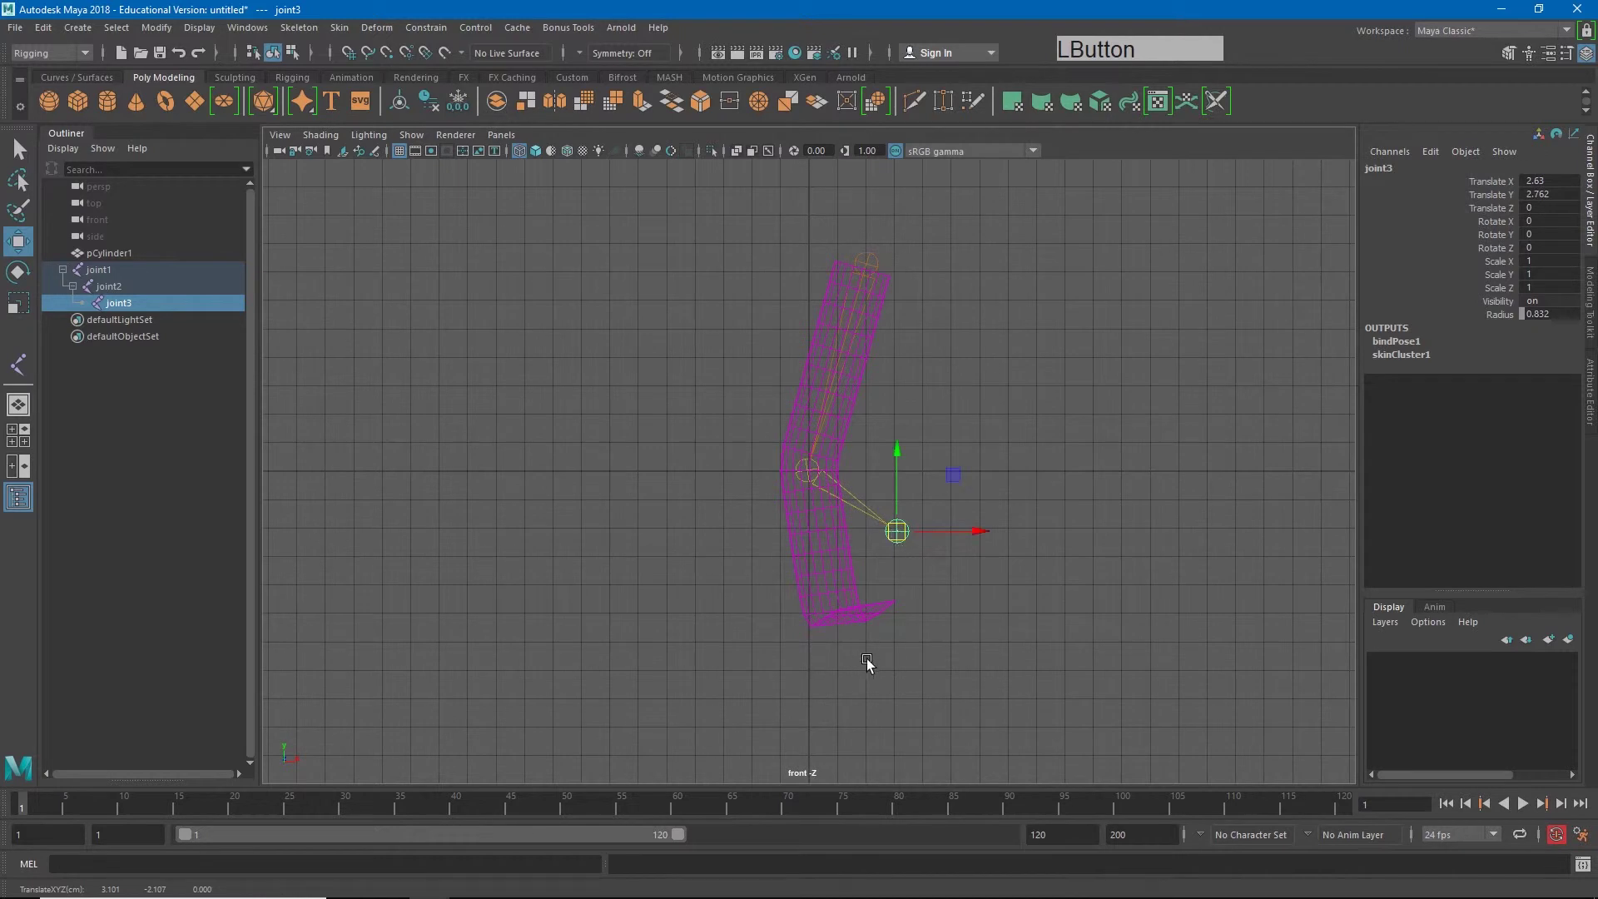
key("ctrl+z")
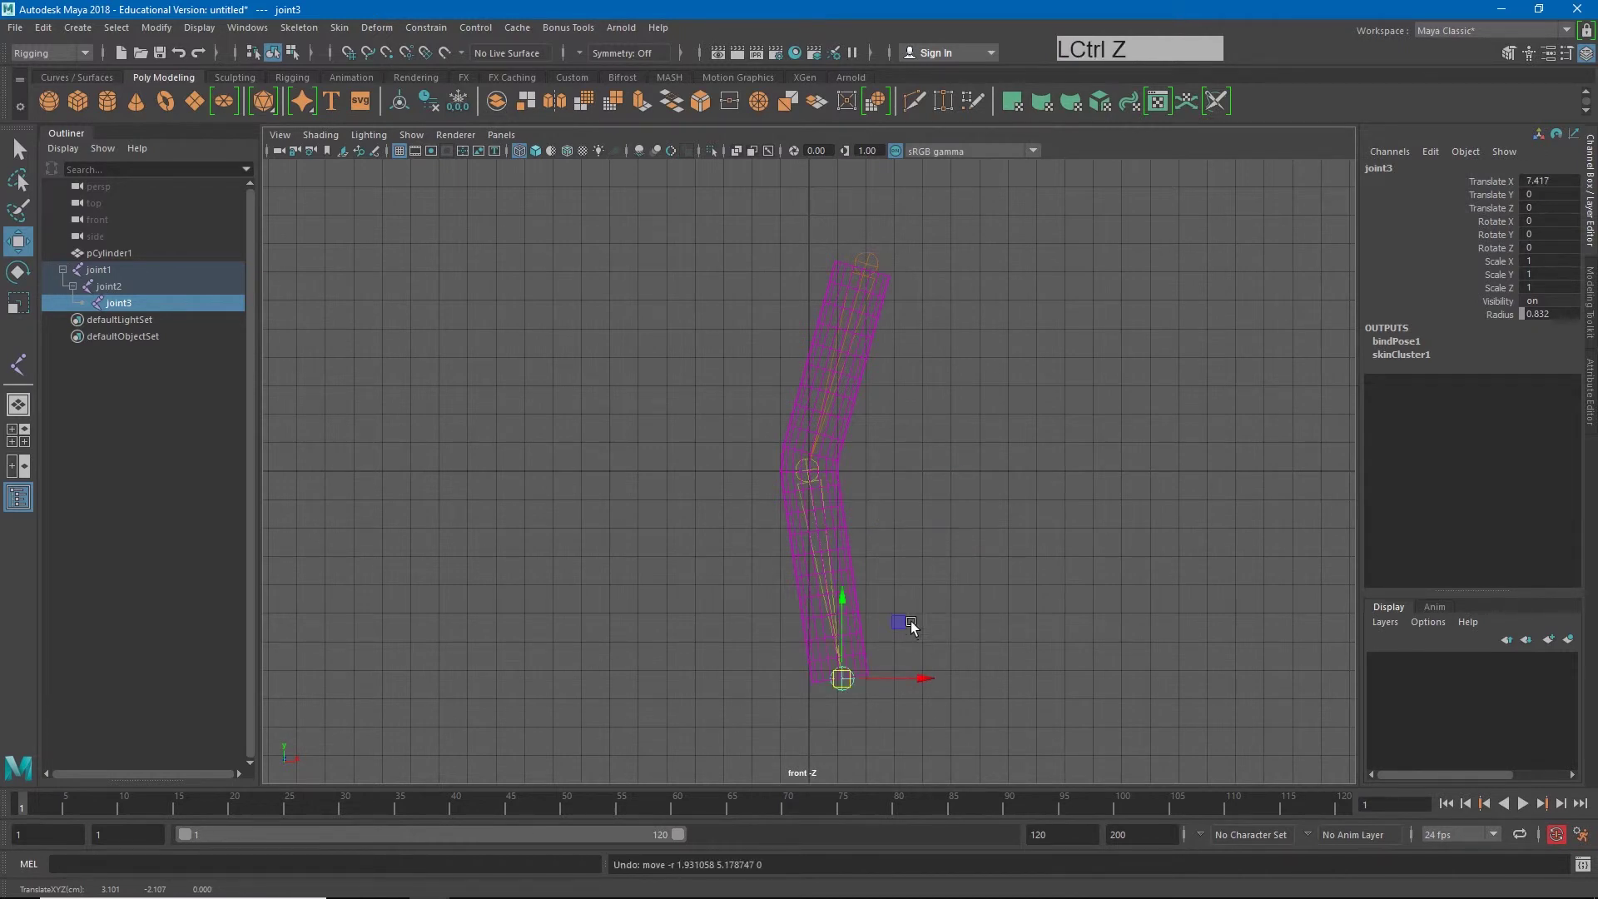
- Set the IK Handle tool to Rotate-Plane Solver with Sticky on, and pick joint1 as start
left_click_drag(911, 622, 913, 624)
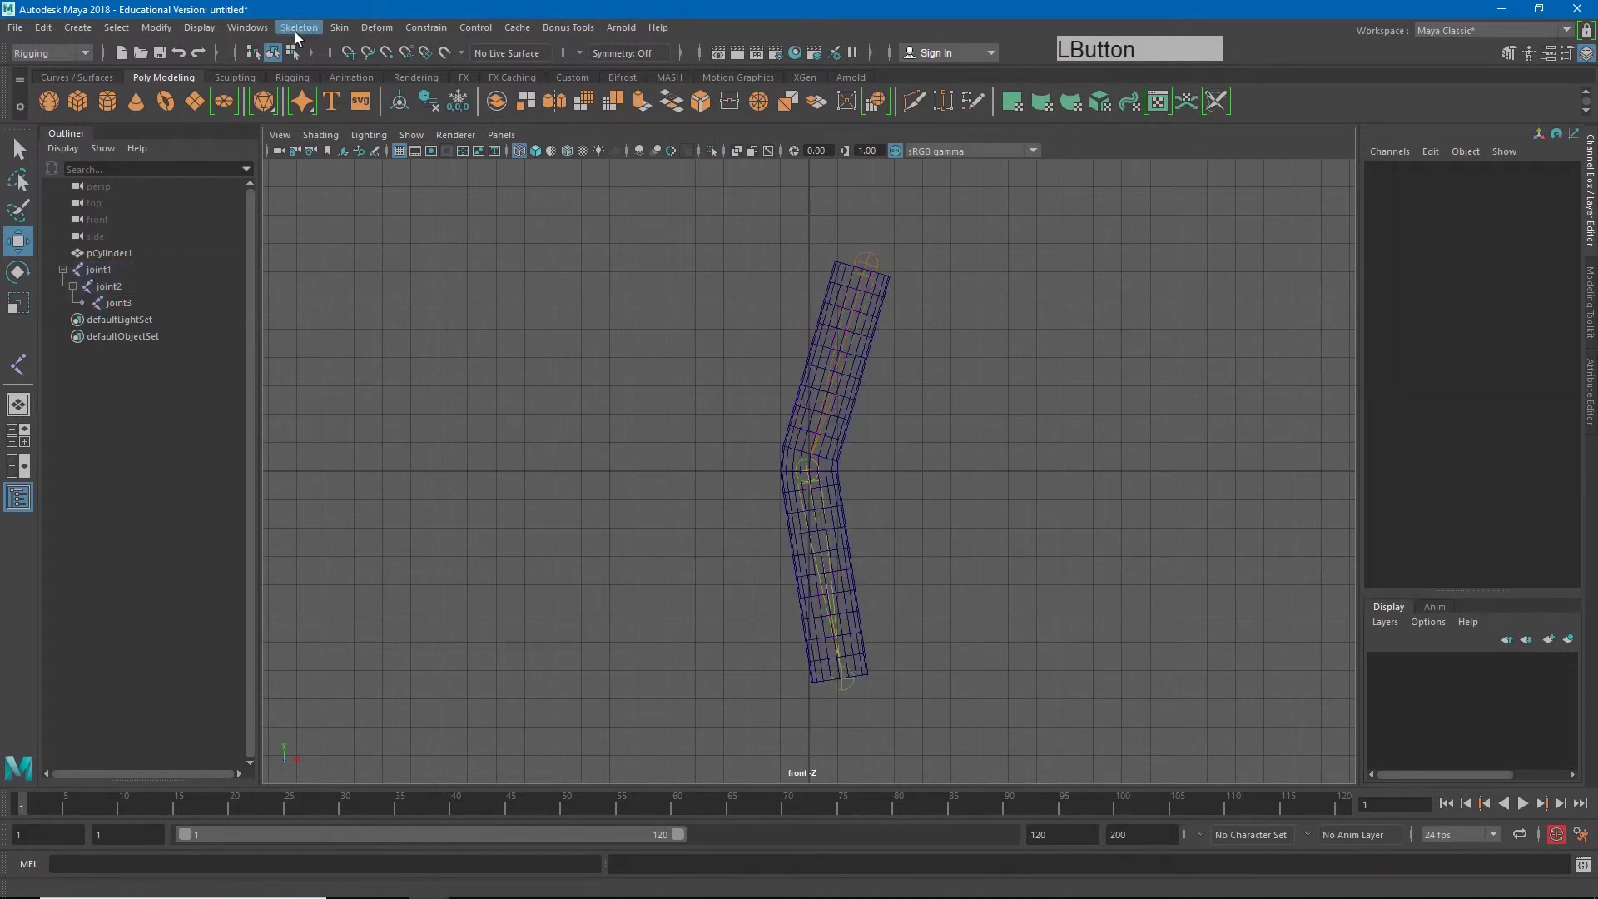
left_click(297, 30)
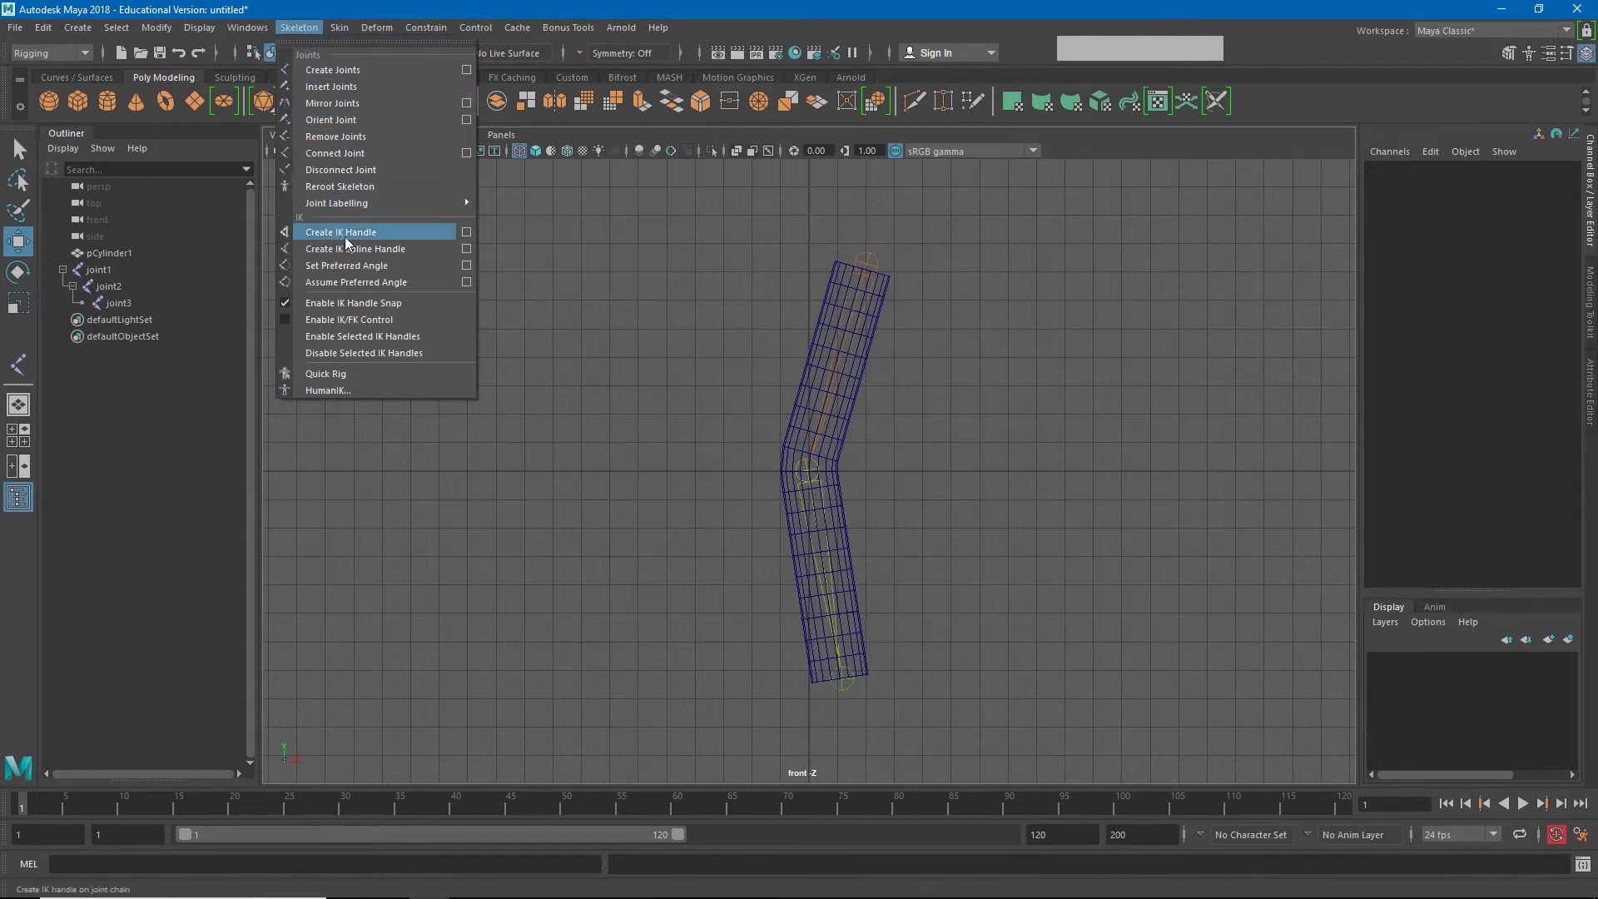
left_click(466, 232)
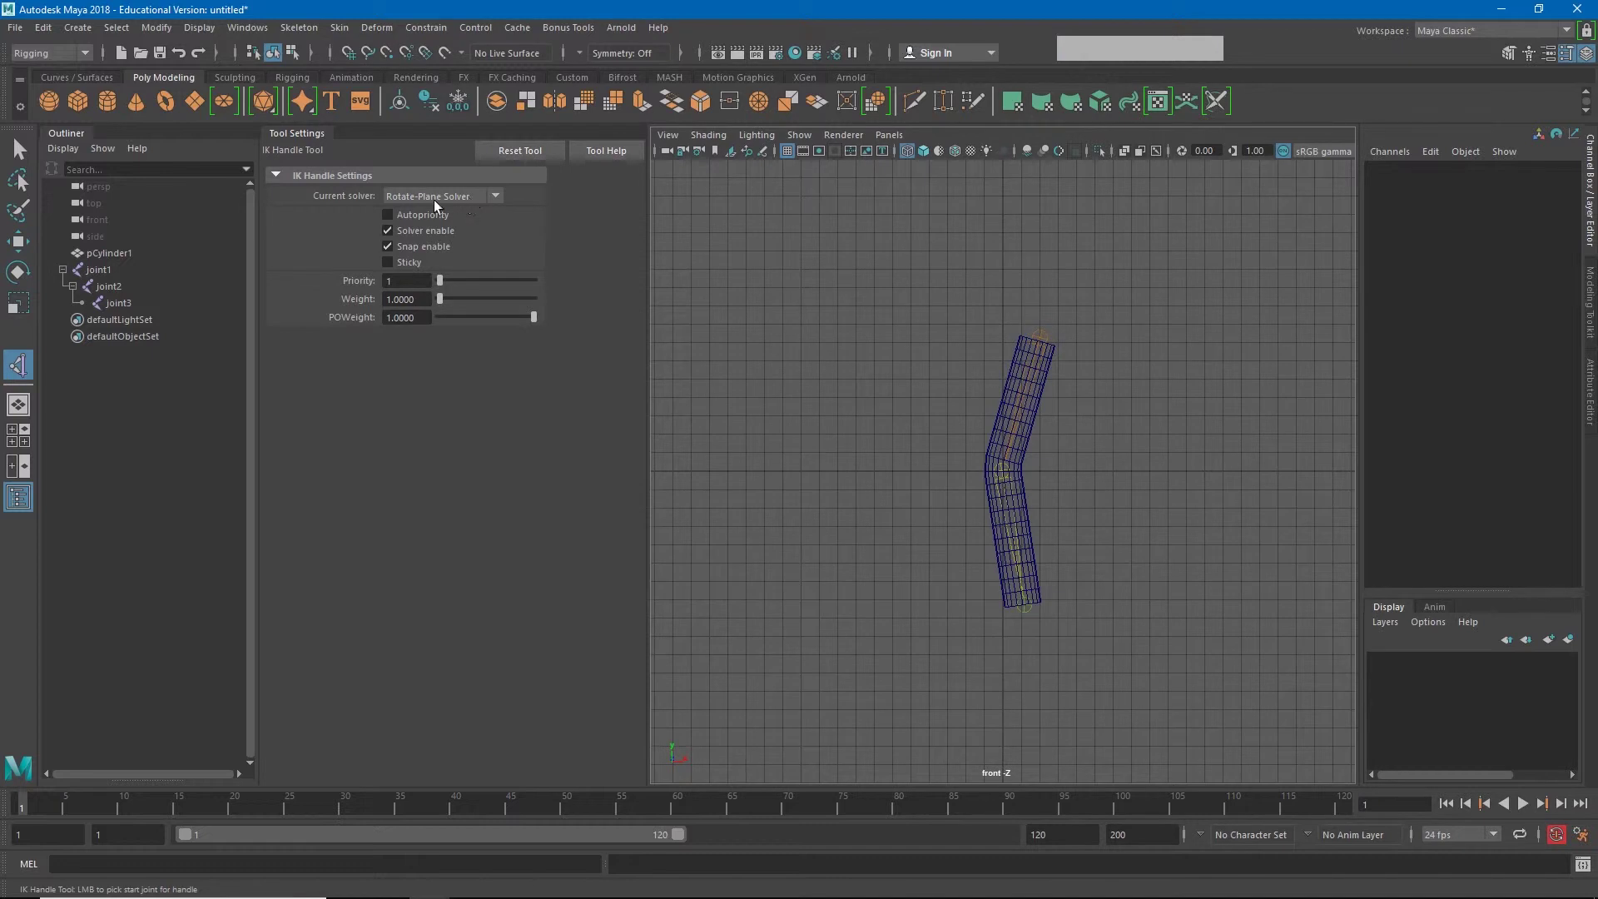
left_click(388, 262)
left_click(1042, 337)
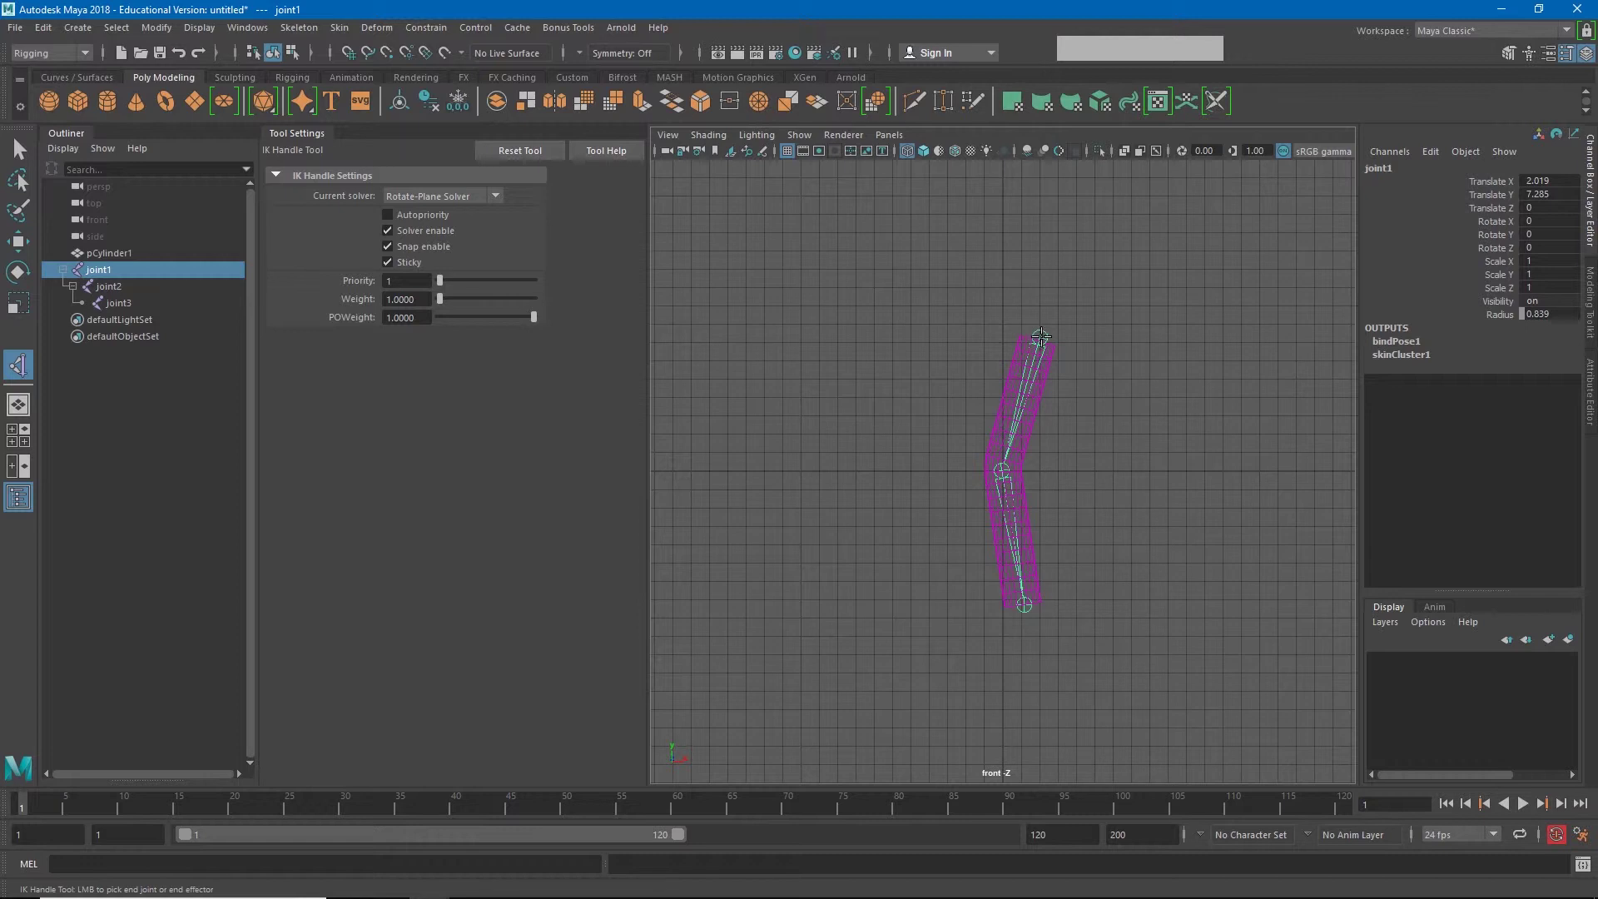
- Finish ikHandle1 at joint3 and frame the rig in the perspective view
left_click(1025, 605)
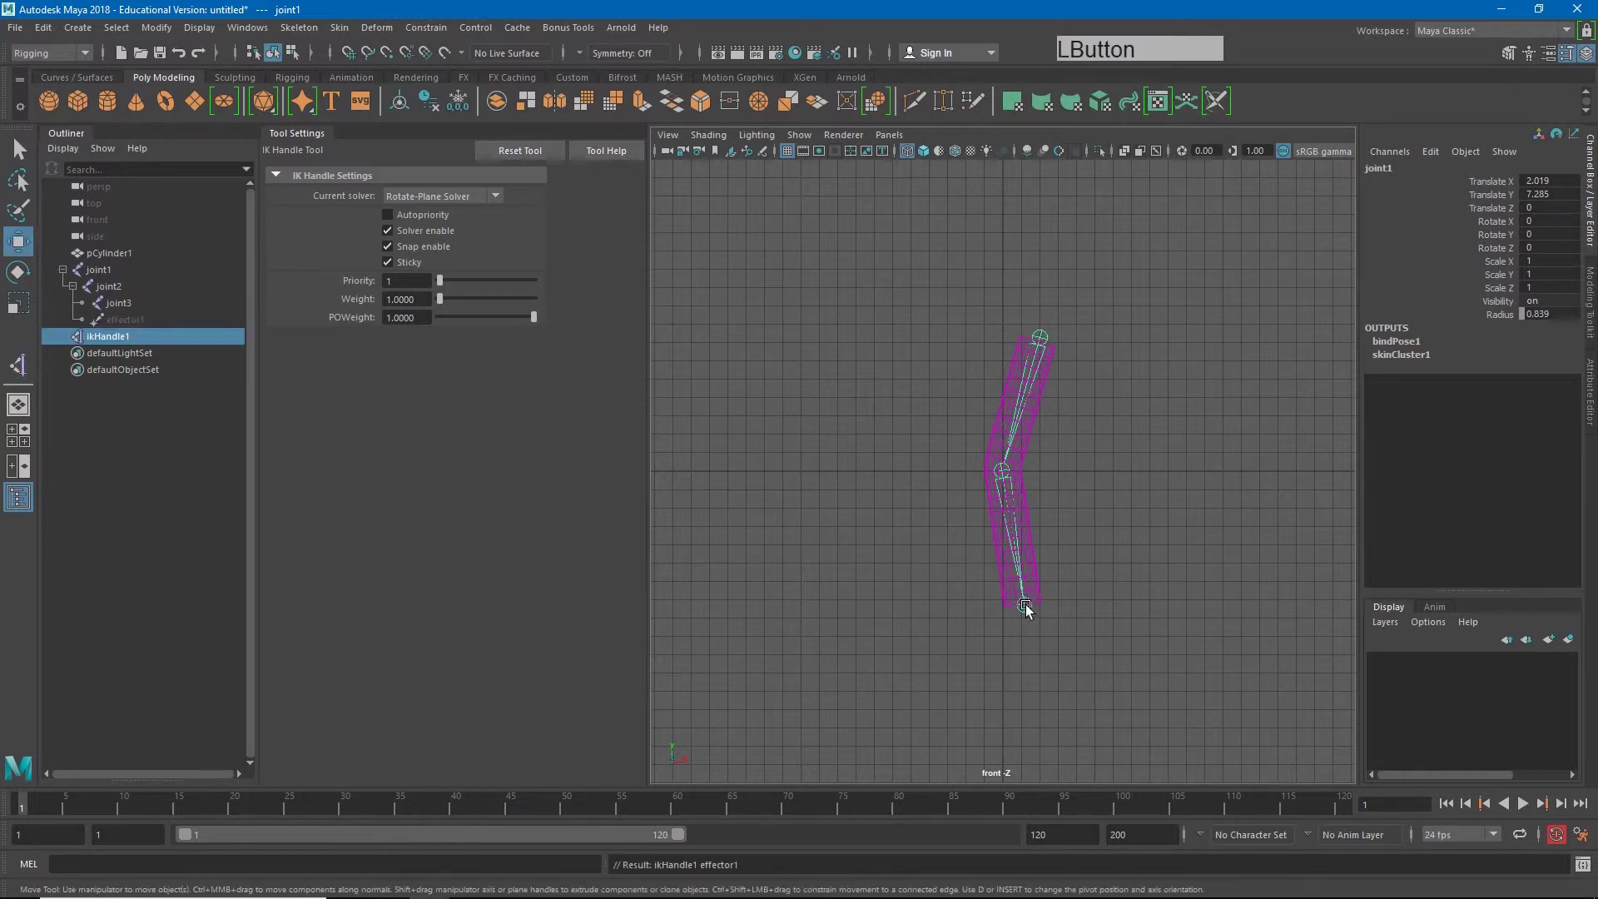
key("w")
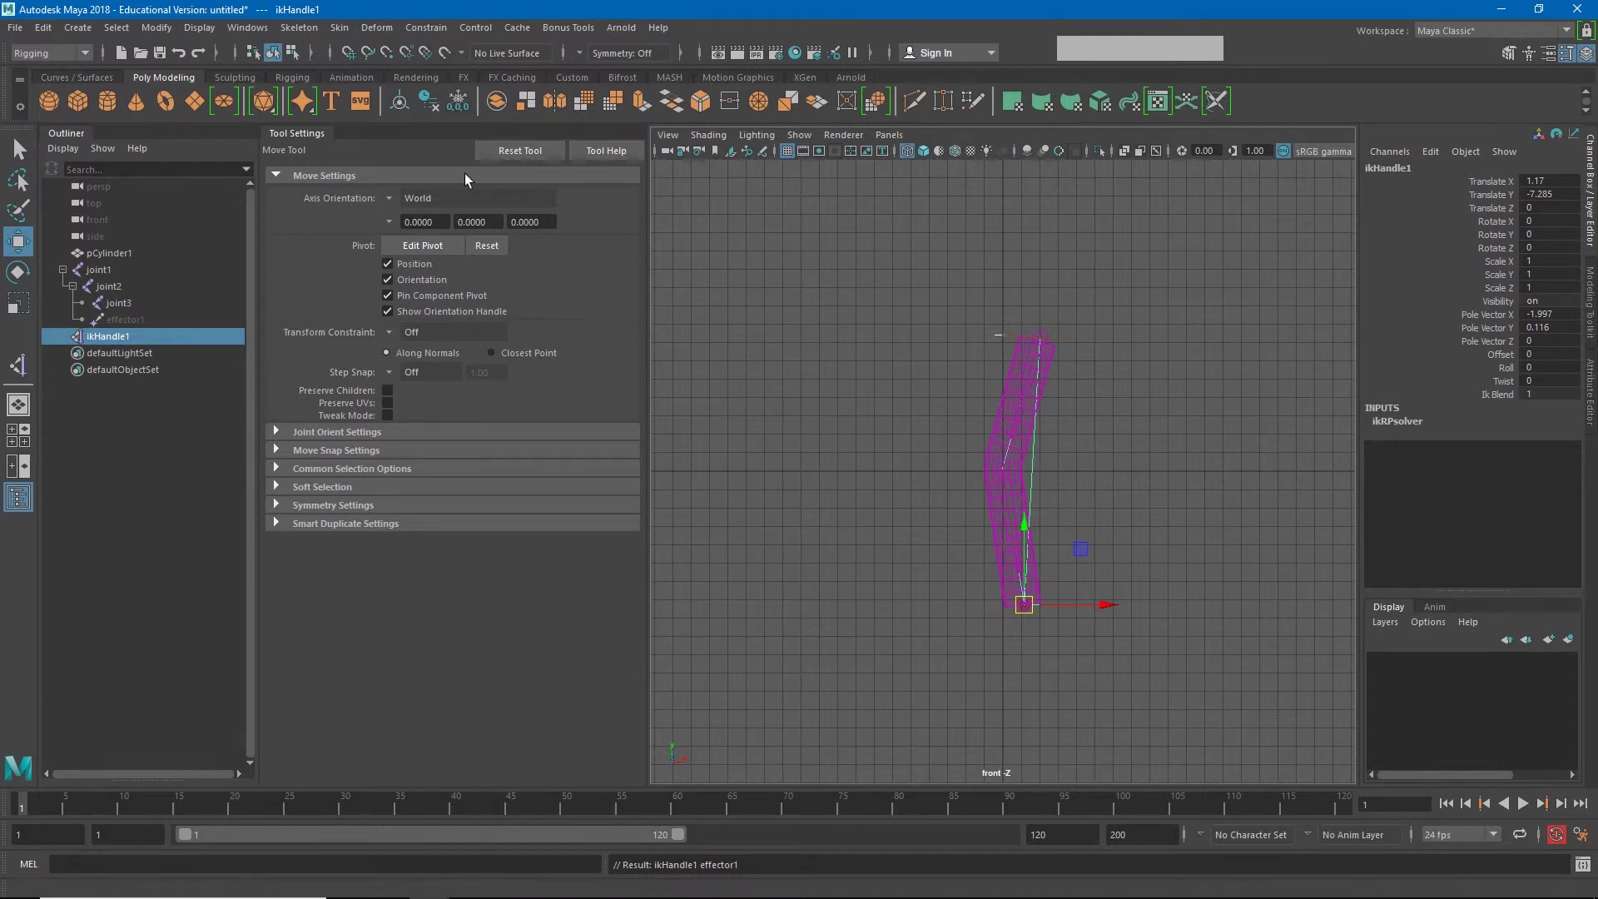
left_click(1566, 53)
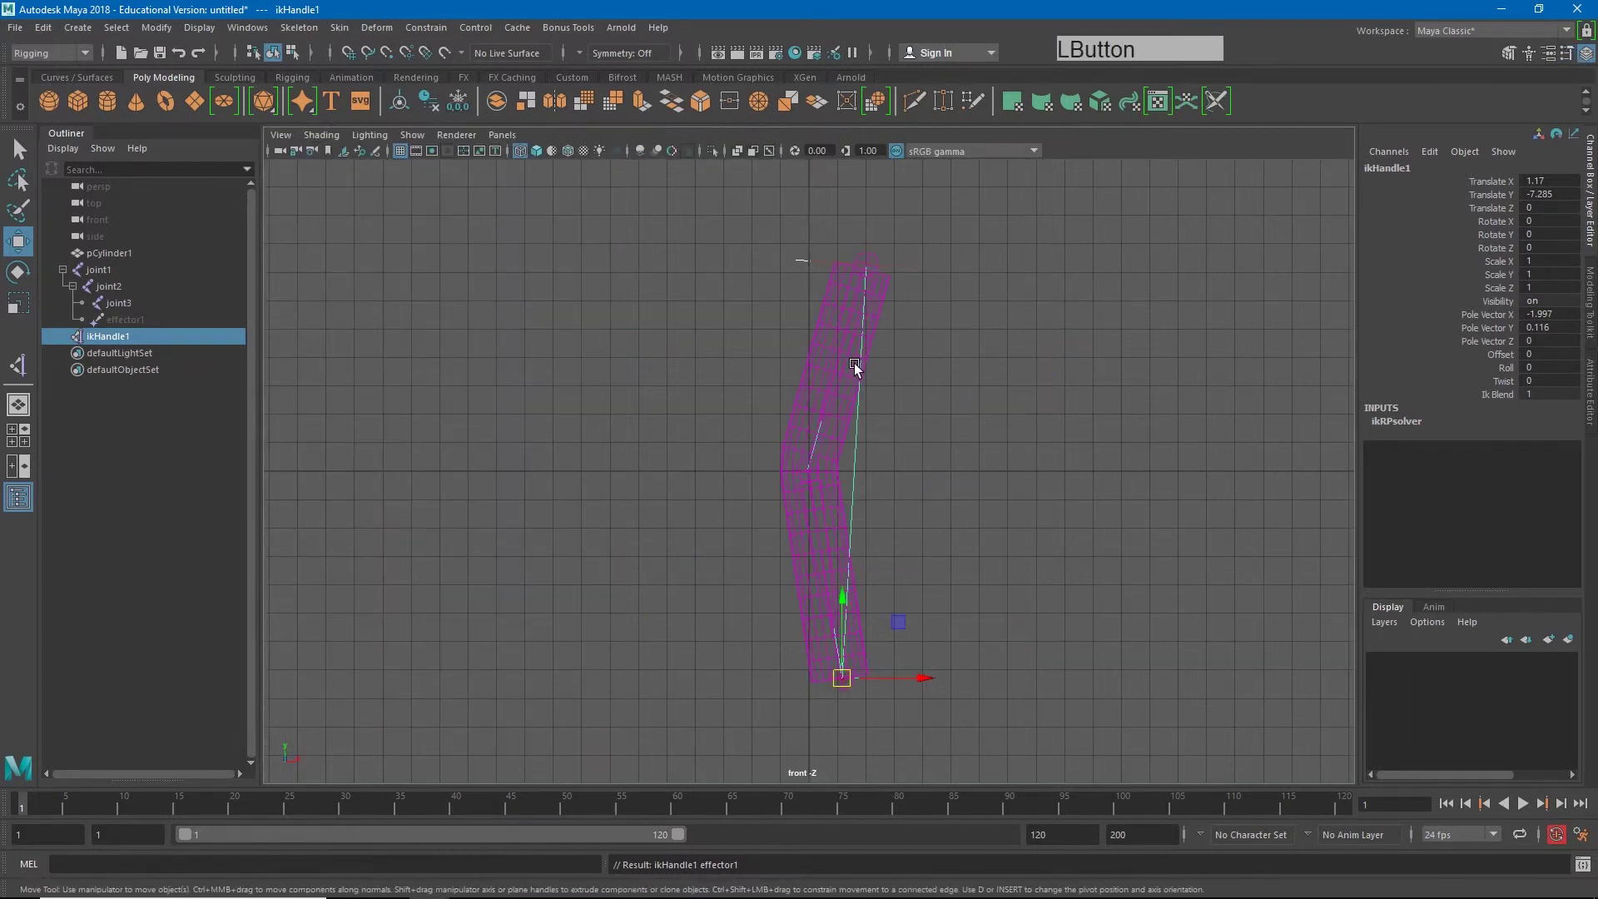
key("space")
left_click_drag(851, 371, 851, 347)
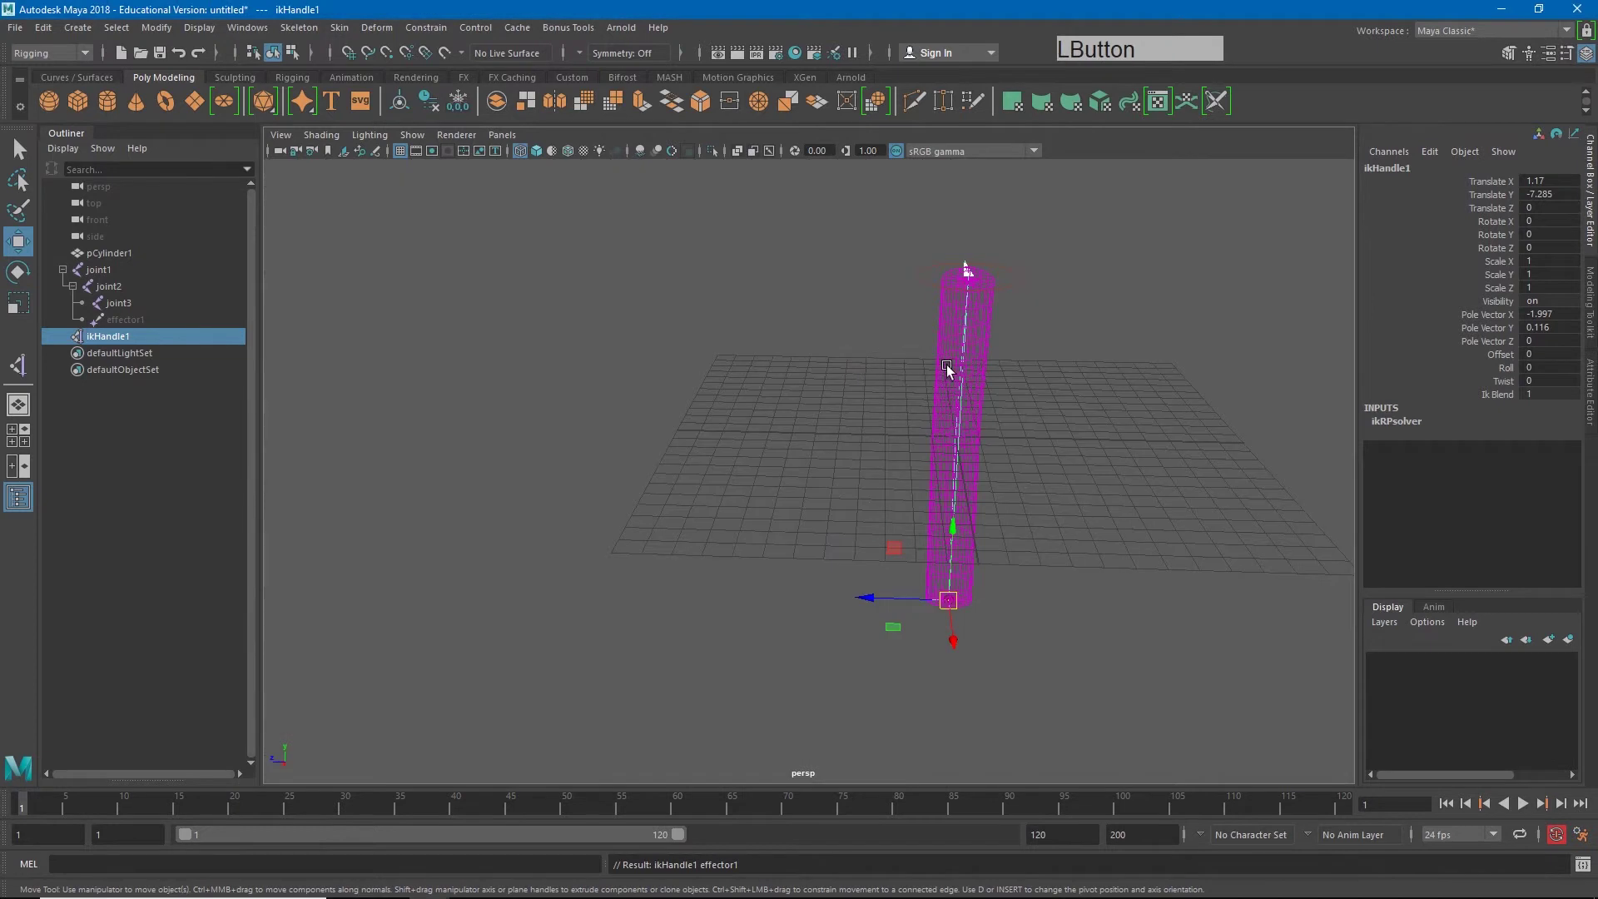
left_click_drag(957, 378, 1052, 403, "alt")
middle_click_drag(1052, 403, 892, 546, "alt")
right_click_drag(892, 546, 1214, 507, "alt")
middle_click_drag(1213, 508, 931, 283, "alt")
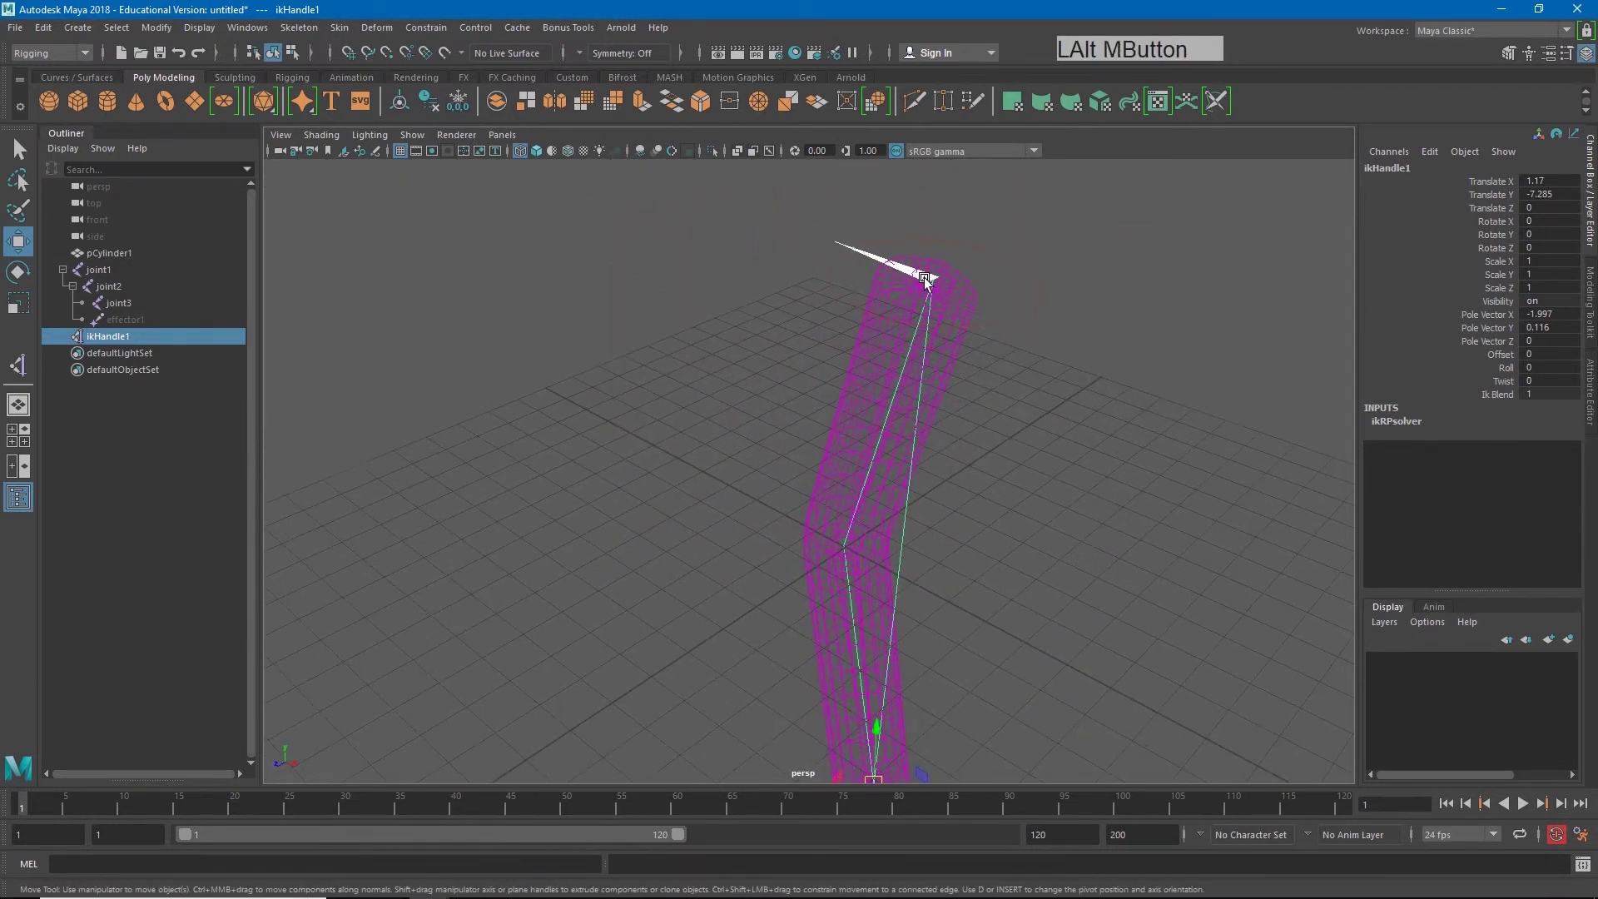
left_click_drag(937, 363, 1031, 372, "alt")
right_click_drag(1031, 372, 613, 347, "alt")
middle_click_drag(614, 346, 805, 417, "alt")
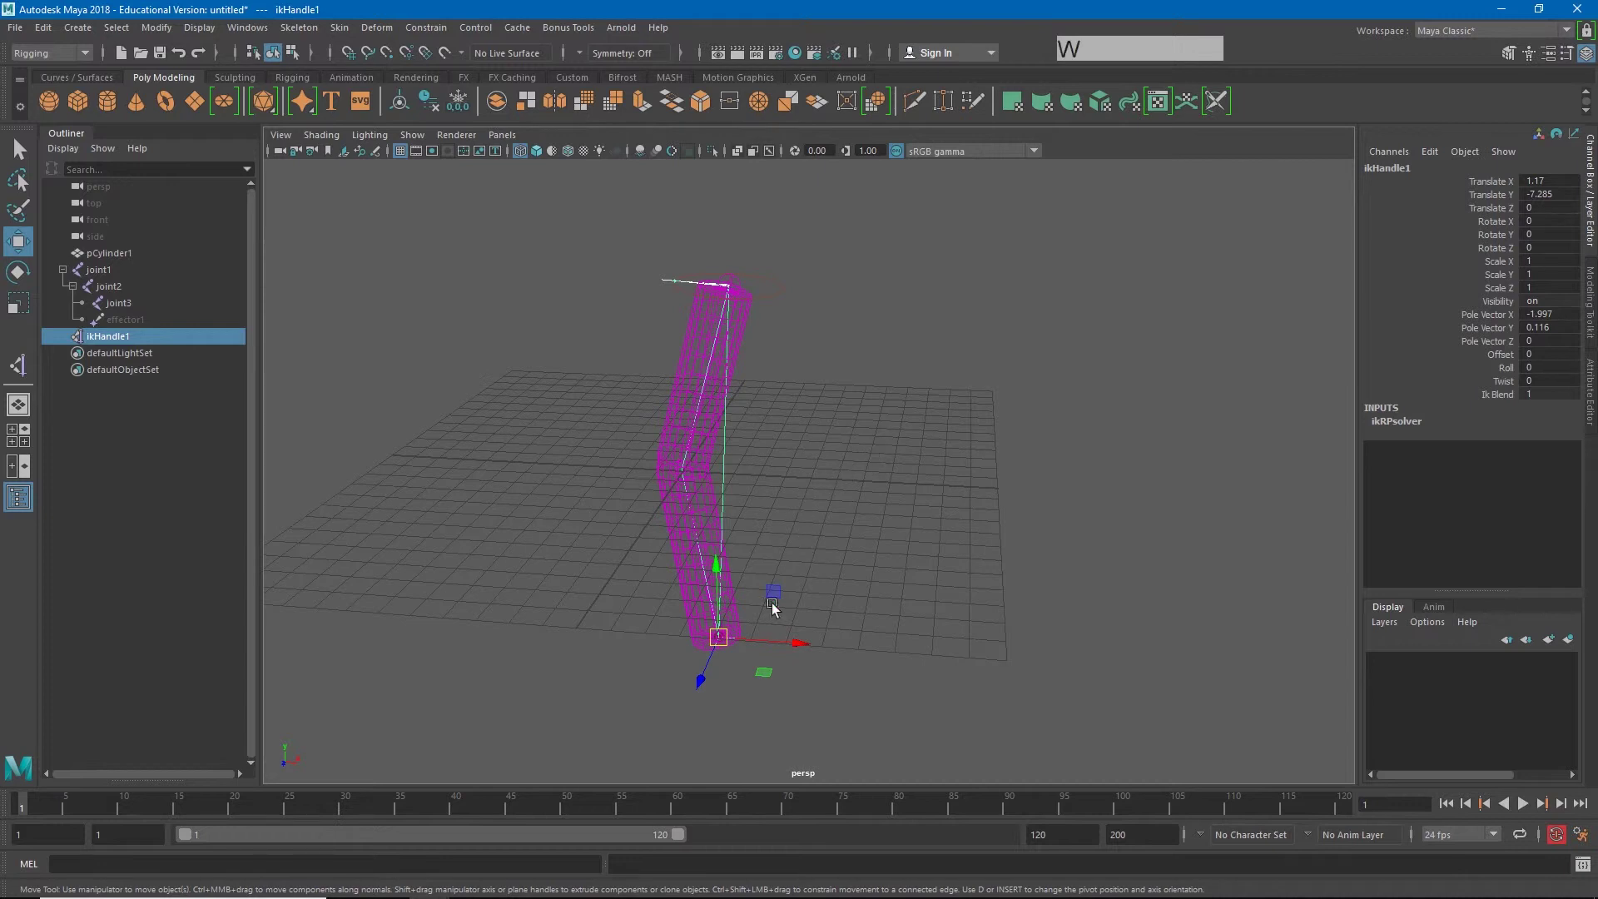
- Move ikHandle1 to 1.129, -1.258, -2.447, bending the cylinder at its middle joint
left_click(735, 630)
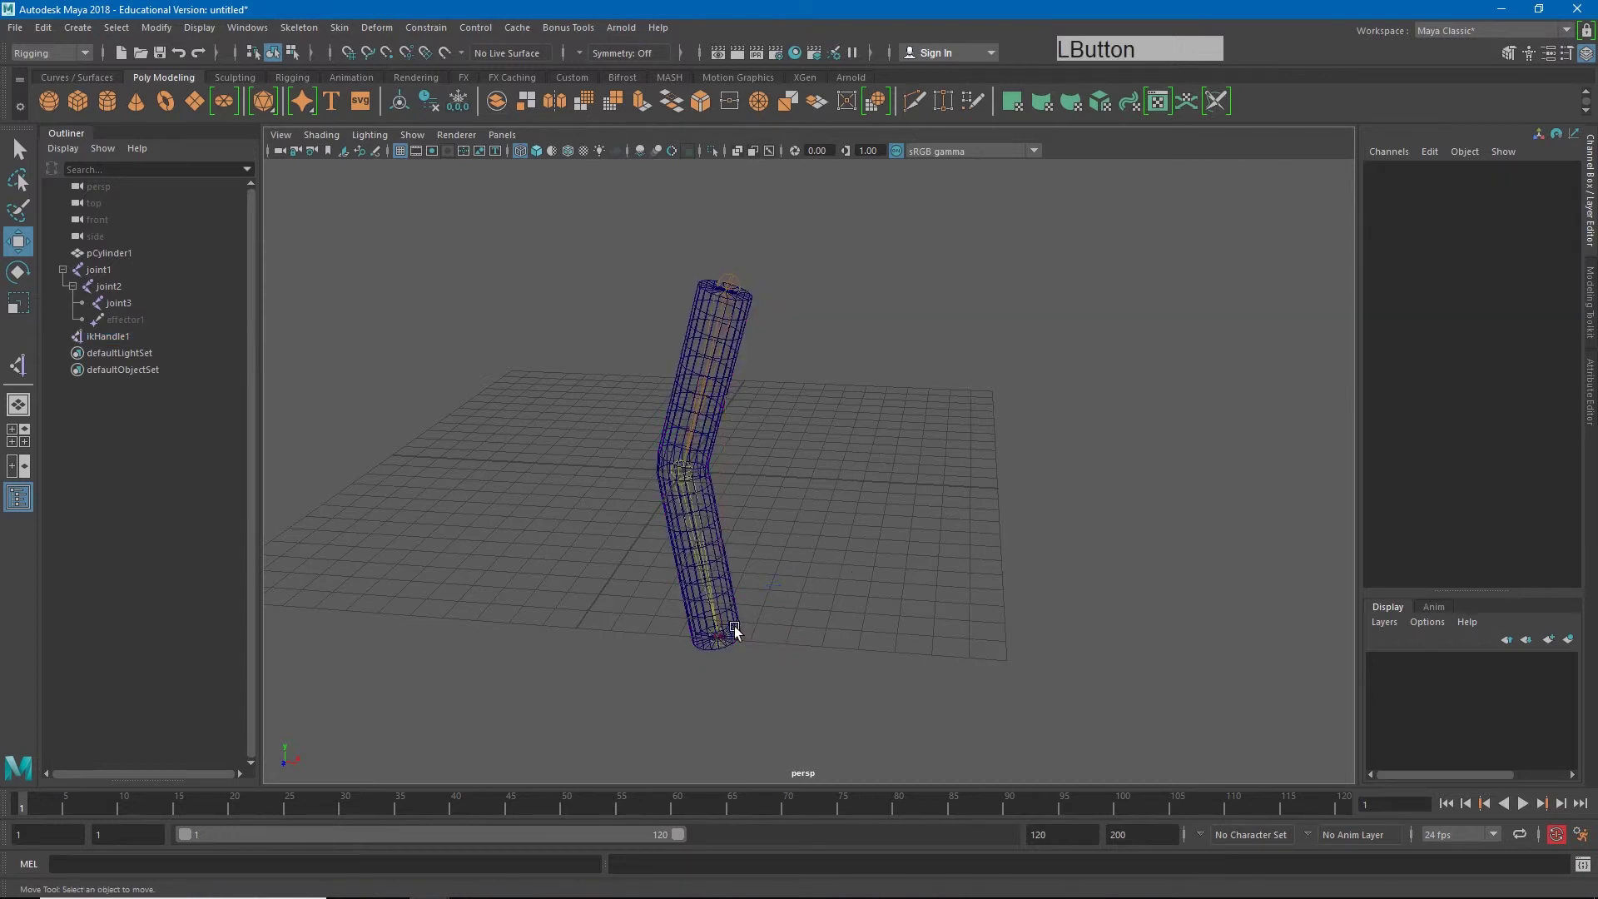
left_click(112, 338)
left_click_drag(721, 641, 791, 471)
middle_click_drag(791, 471, 525, 492, "alt")
left_click_drag(785, 464, 842, 443, "alt")
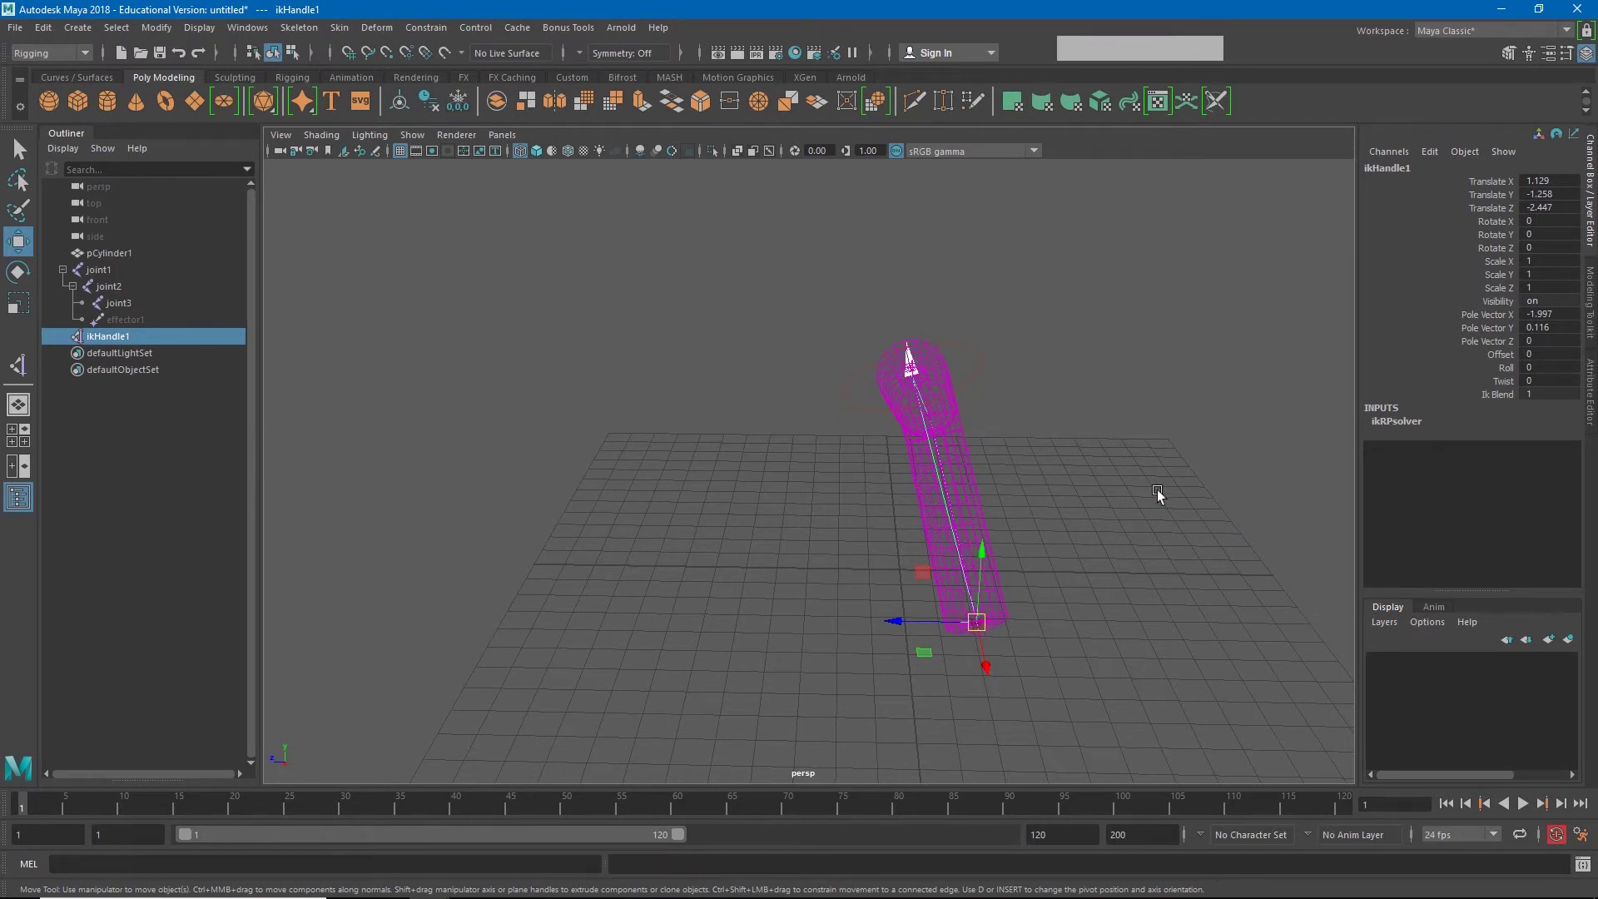
- Test the ikHandle1 Twist attribute, then undo it back to 0
left_click(1503, 381)
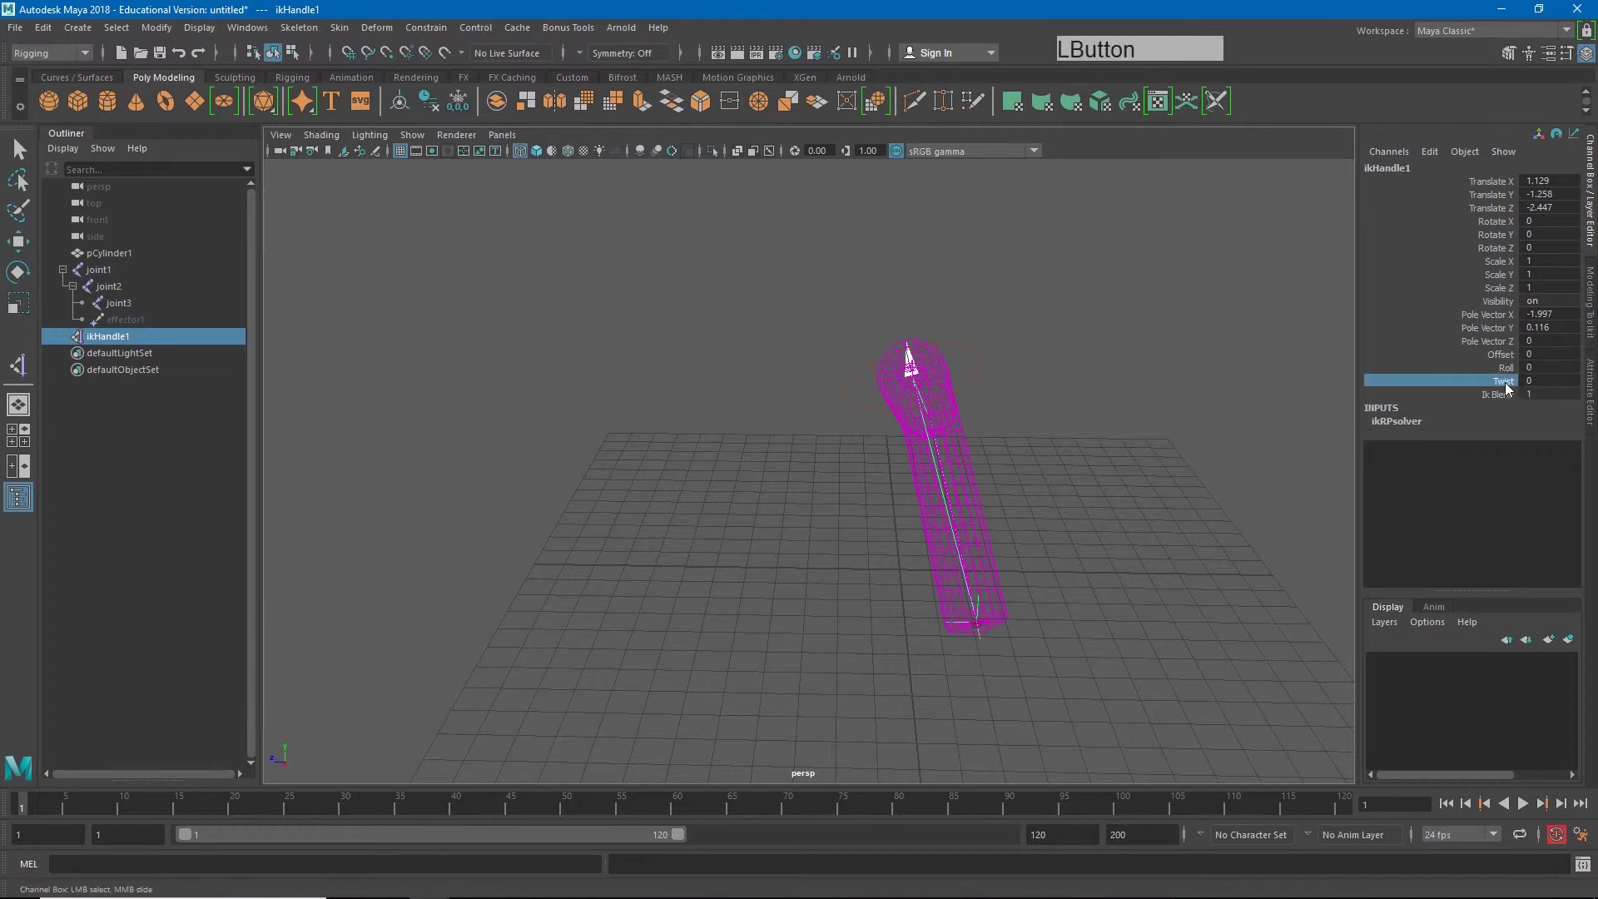
middle_click_drag(1013, 432, 963, 421)
key("ctrl+z")
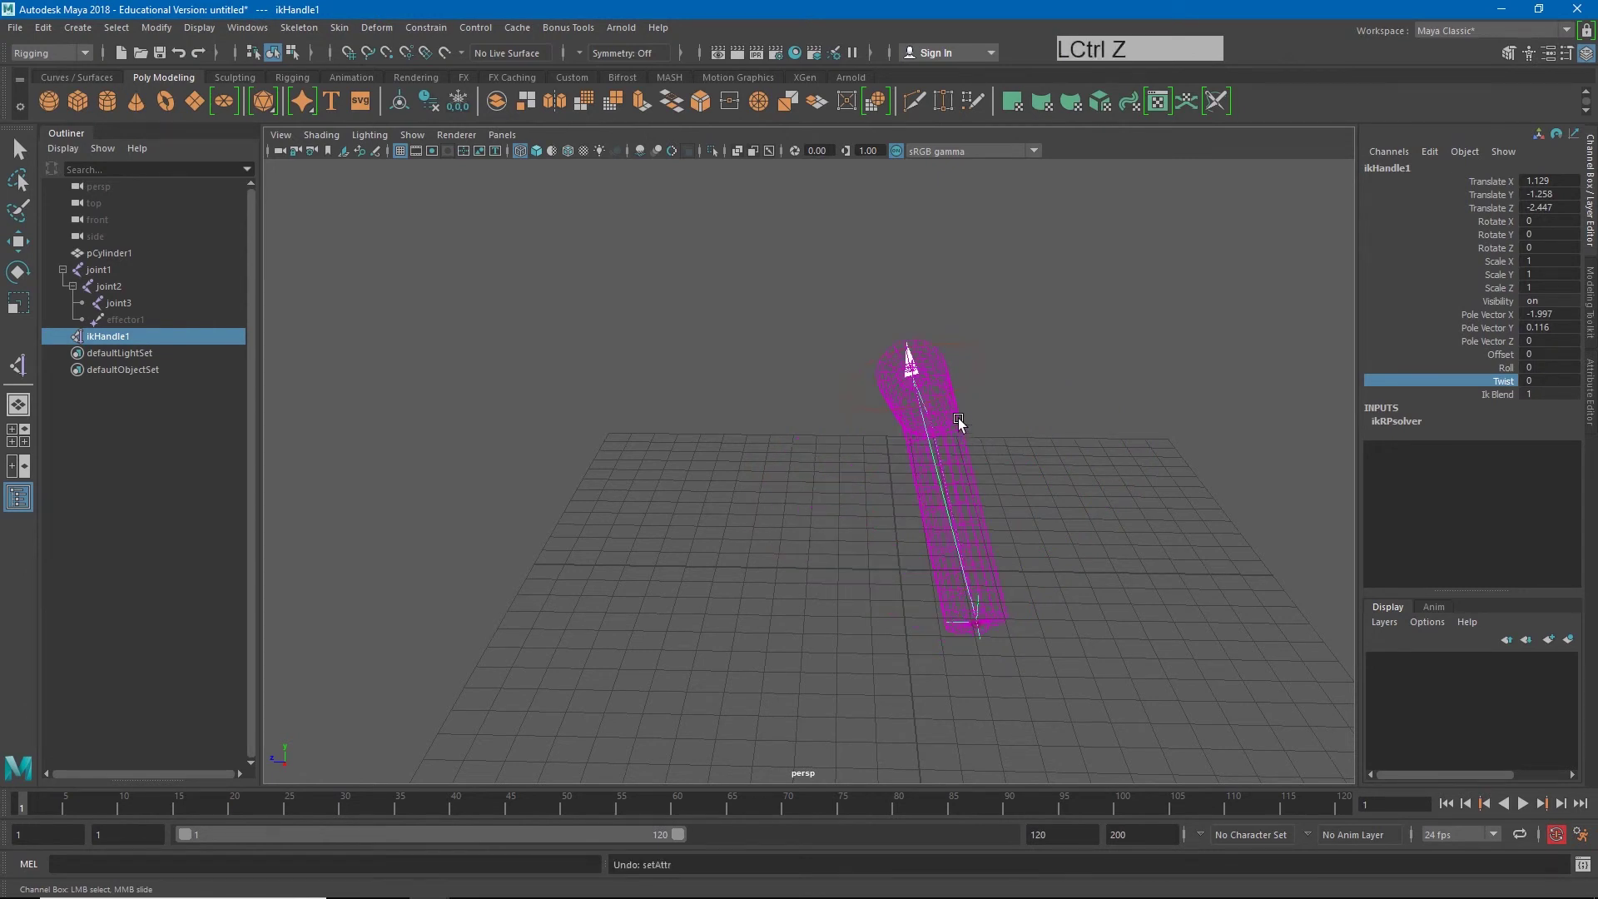
left_click_drag(832, 631, 957, 604, "alt")
right_click_drag(958, 603, 832, 533, "alt")
- Move ikHandle1 to Translate 0.661, 0.126, 0.096, undoing an extra trial move
key("w")
left_click_drag(722, 631, 814, 642, "alt")
left_click_drag(951, 620, 884, 577)
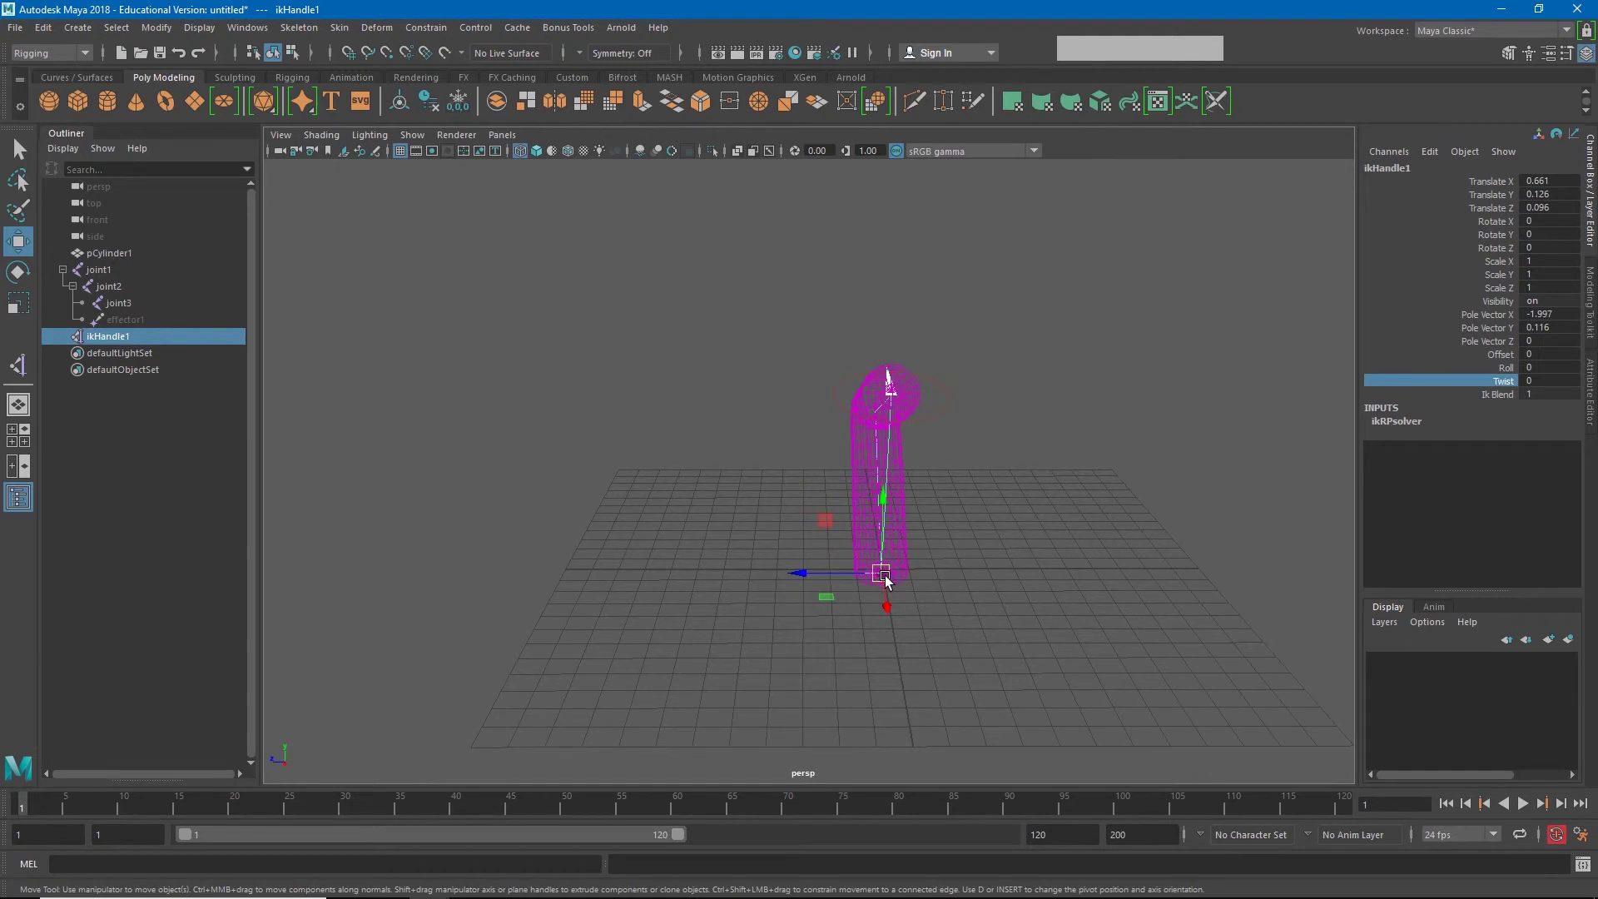
left_click_drag(883, 574, 926, 572)
key("ctrl+z")
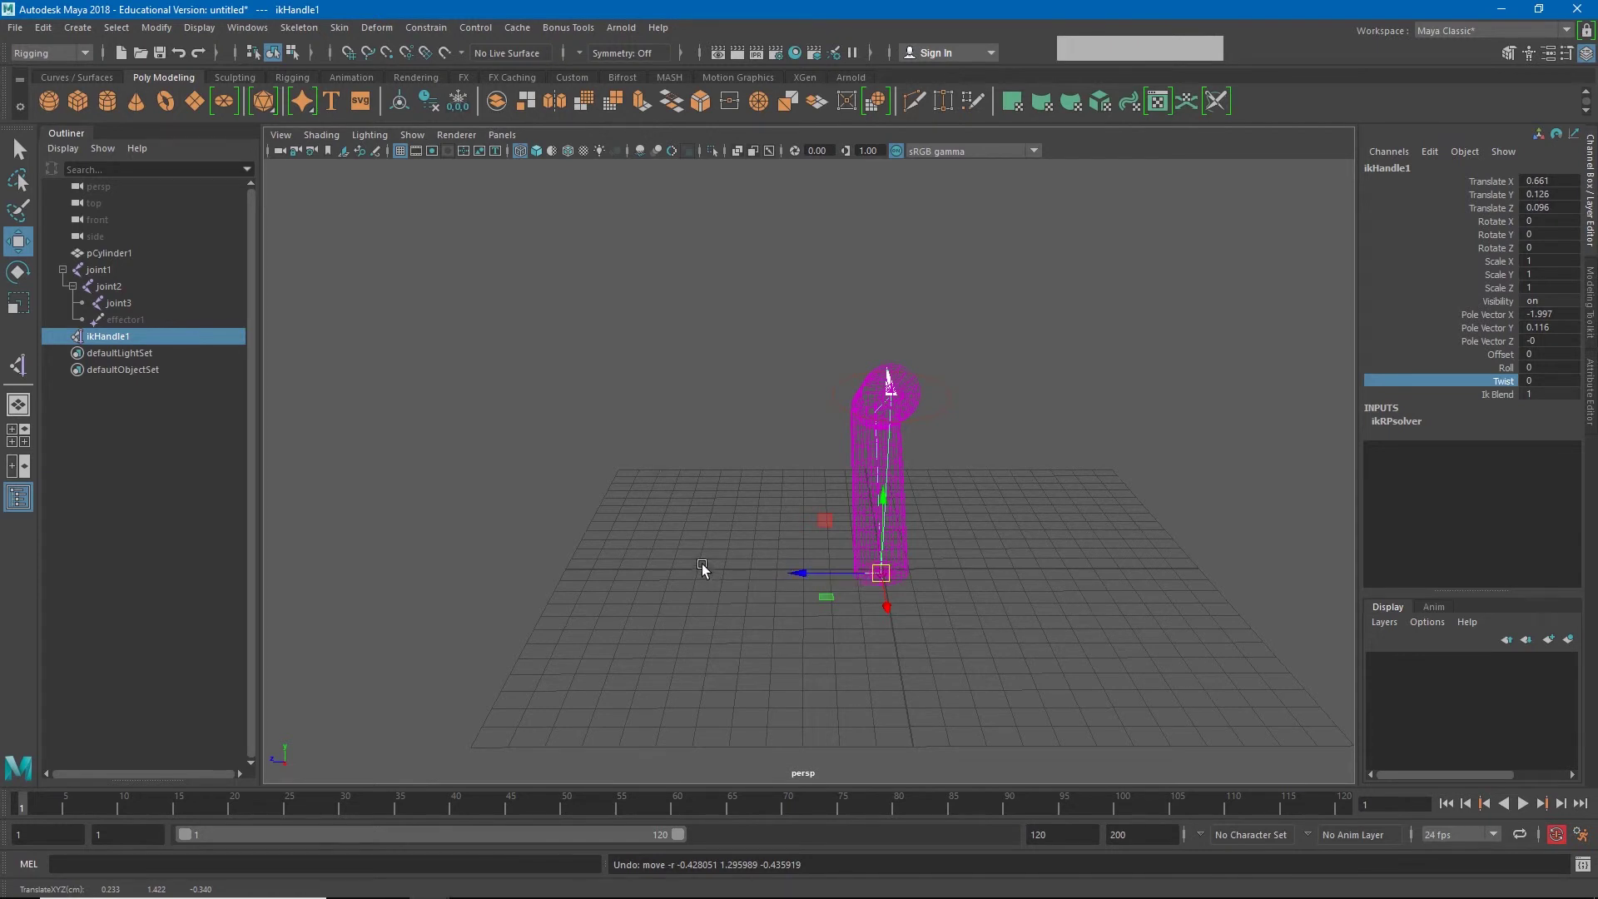
left_click_drag(716, 538, 884, 523, "alt")
- Switch to shaded display and test-move joint1 and the IK handle to reshape the cylinder
key("5")
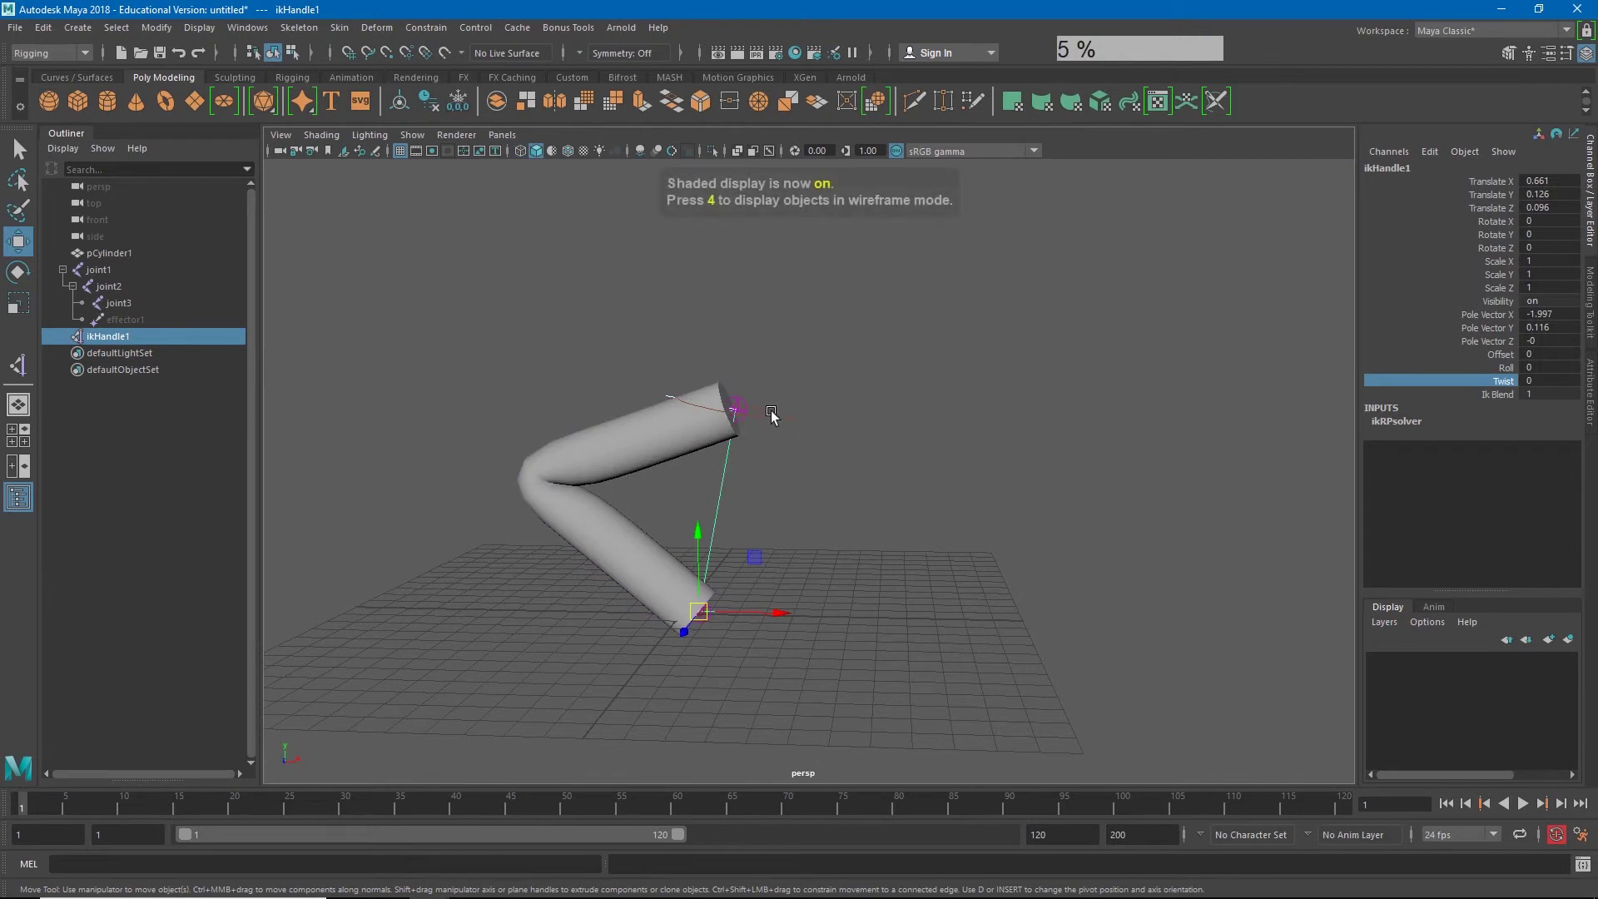
left_click(773, 421)
left_click(737, 411)
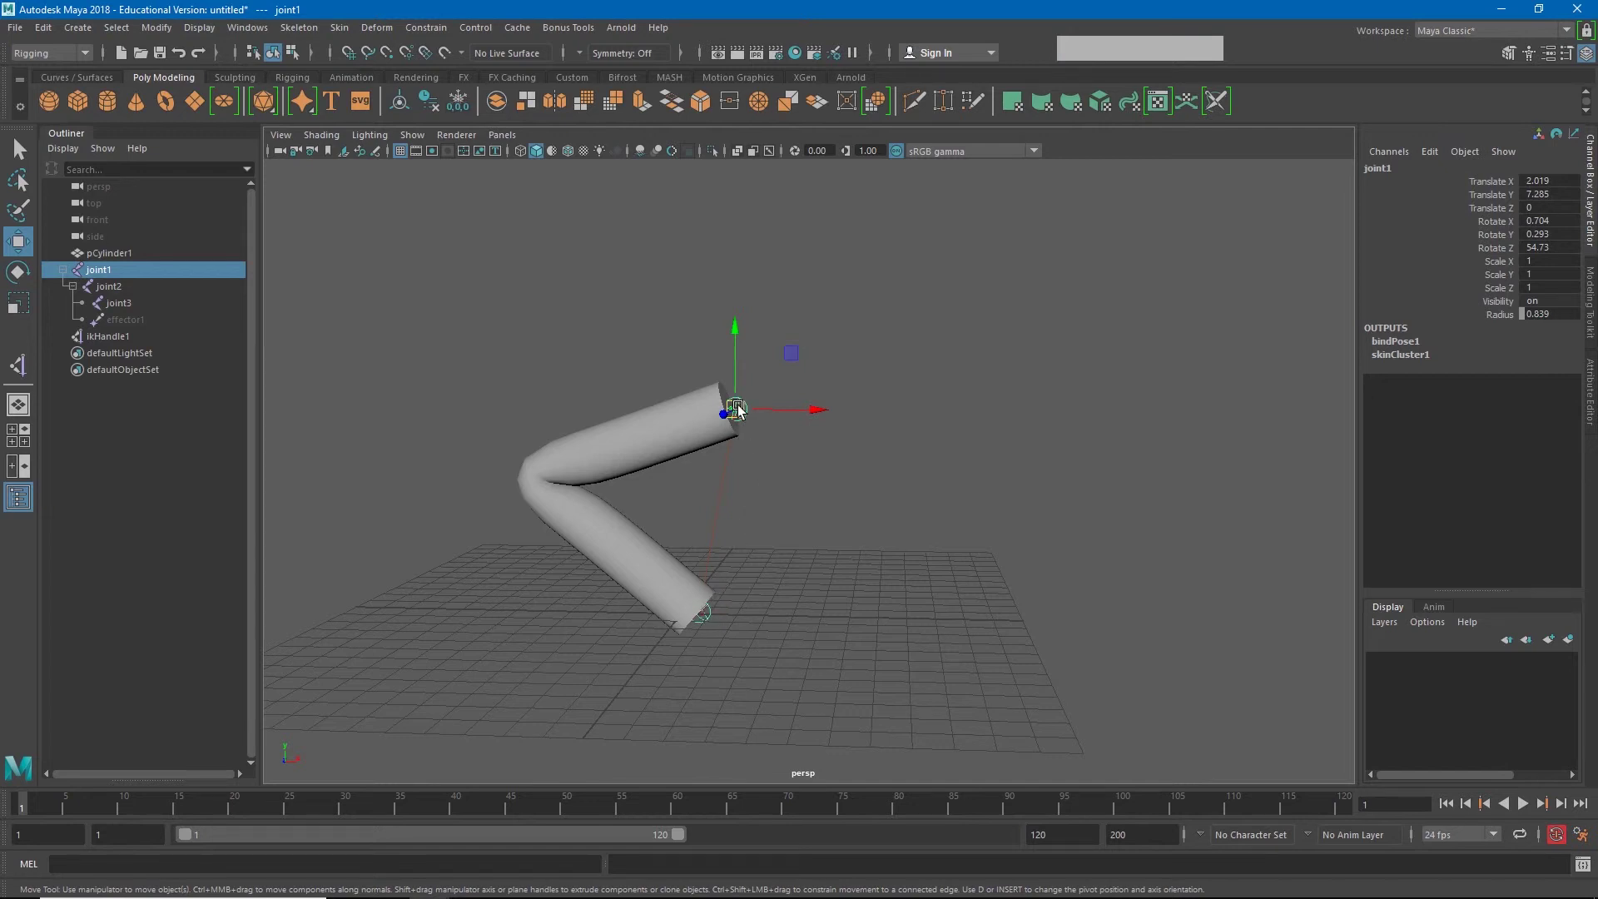
left_click_drag(737, 411, 661, 206)
left_click(701, 612)
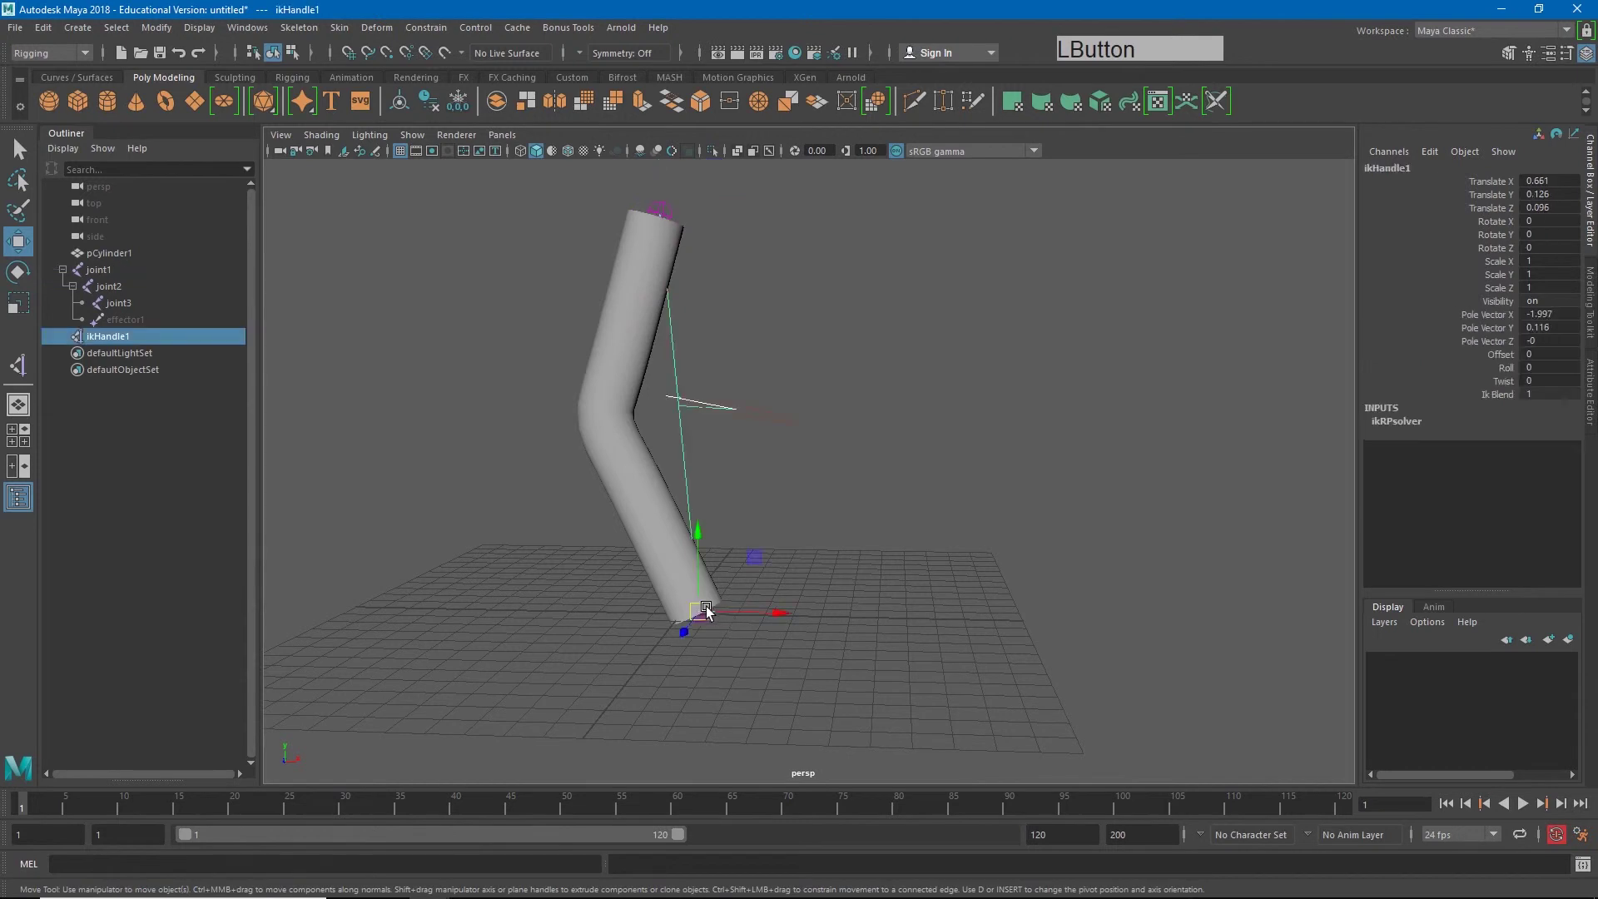
left_click_drag(703, 612, 549, 614)
left_click(659, 208)
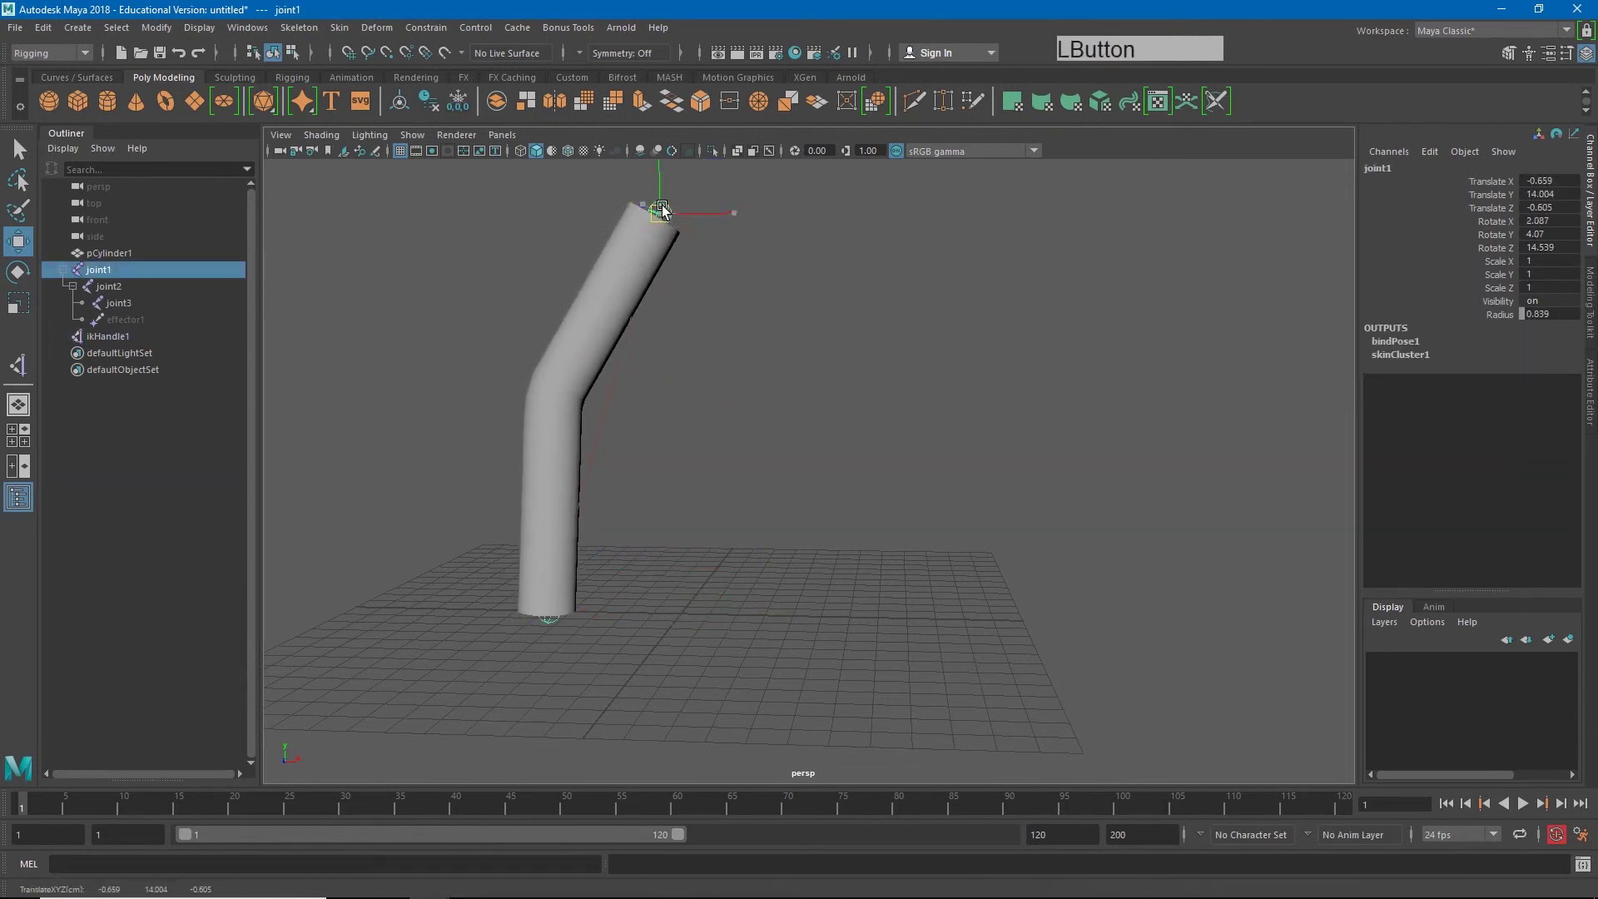
left_click_drag(658, 208, 439, 252)
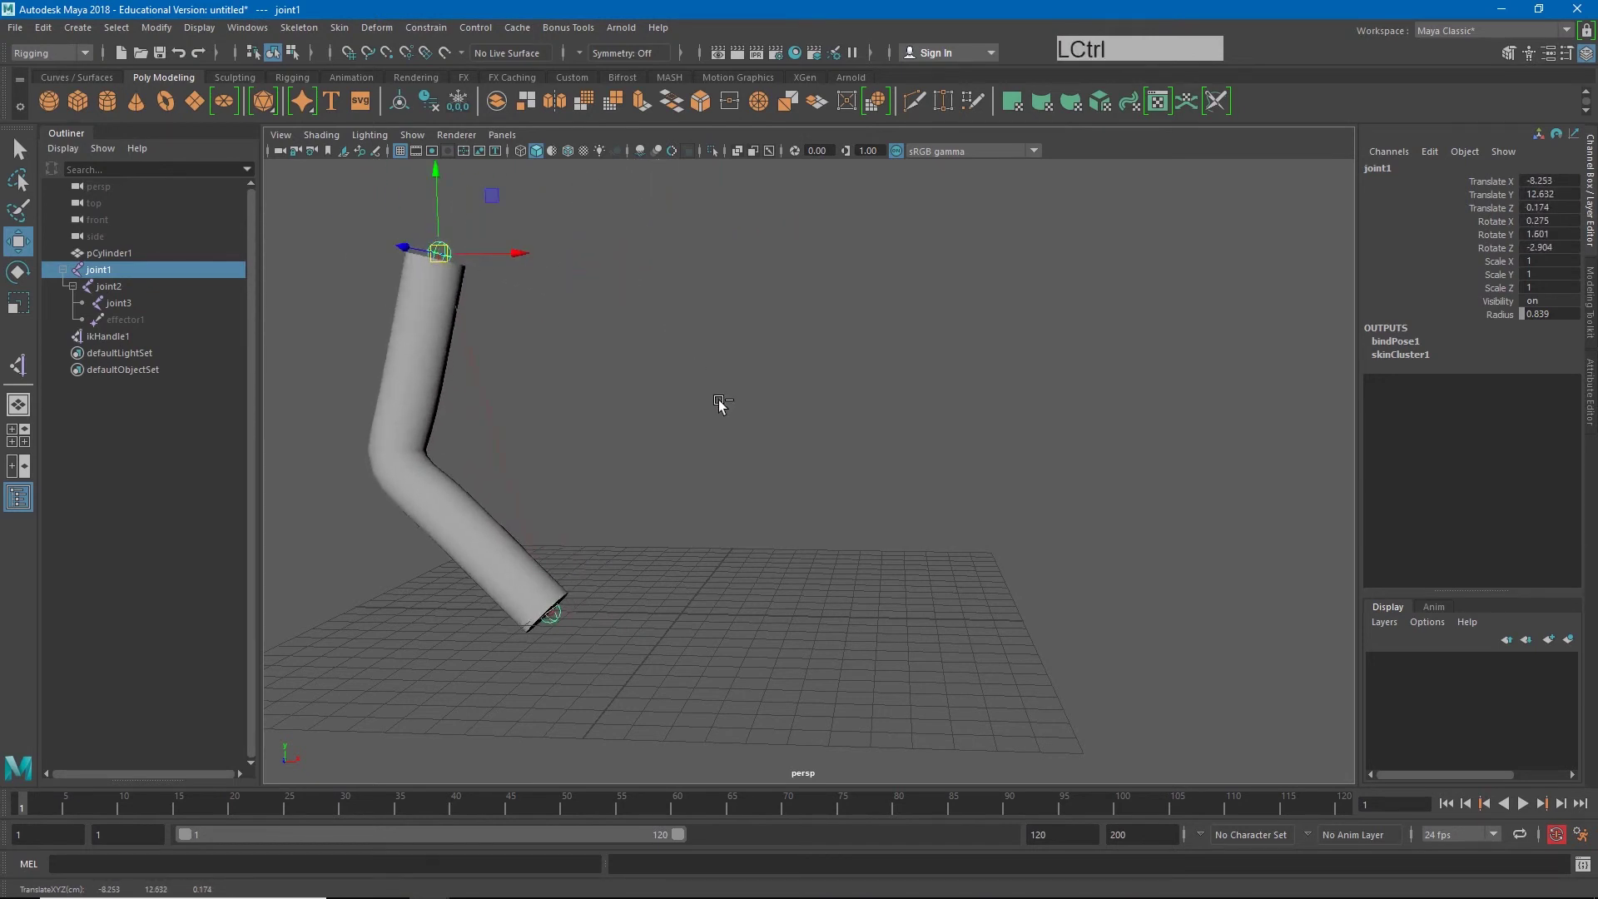
- Undo the joint and handle moves, returning ikHandle1 to 1.17, -7.285, 0
key("ctrl+z")
key("ctrl+z")
key("ctrl+z")
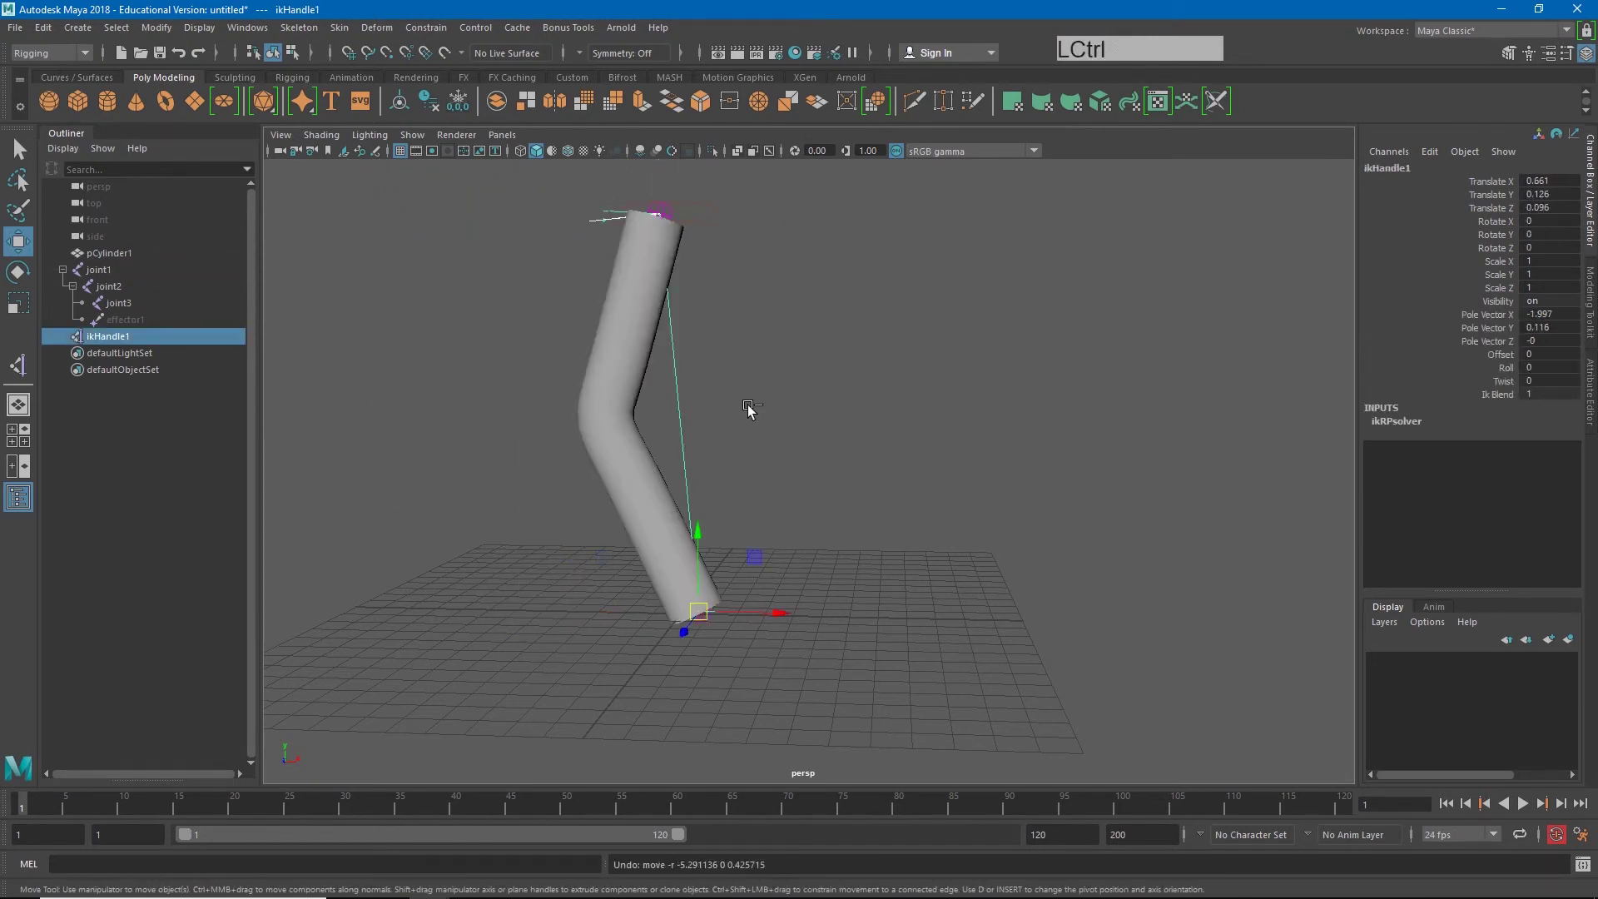
key("ctrl+z")
key("ctrl+z")
key("ctrl+z")
key("ctrl+z")
key("ctrl+z")
key("ctrl+z")
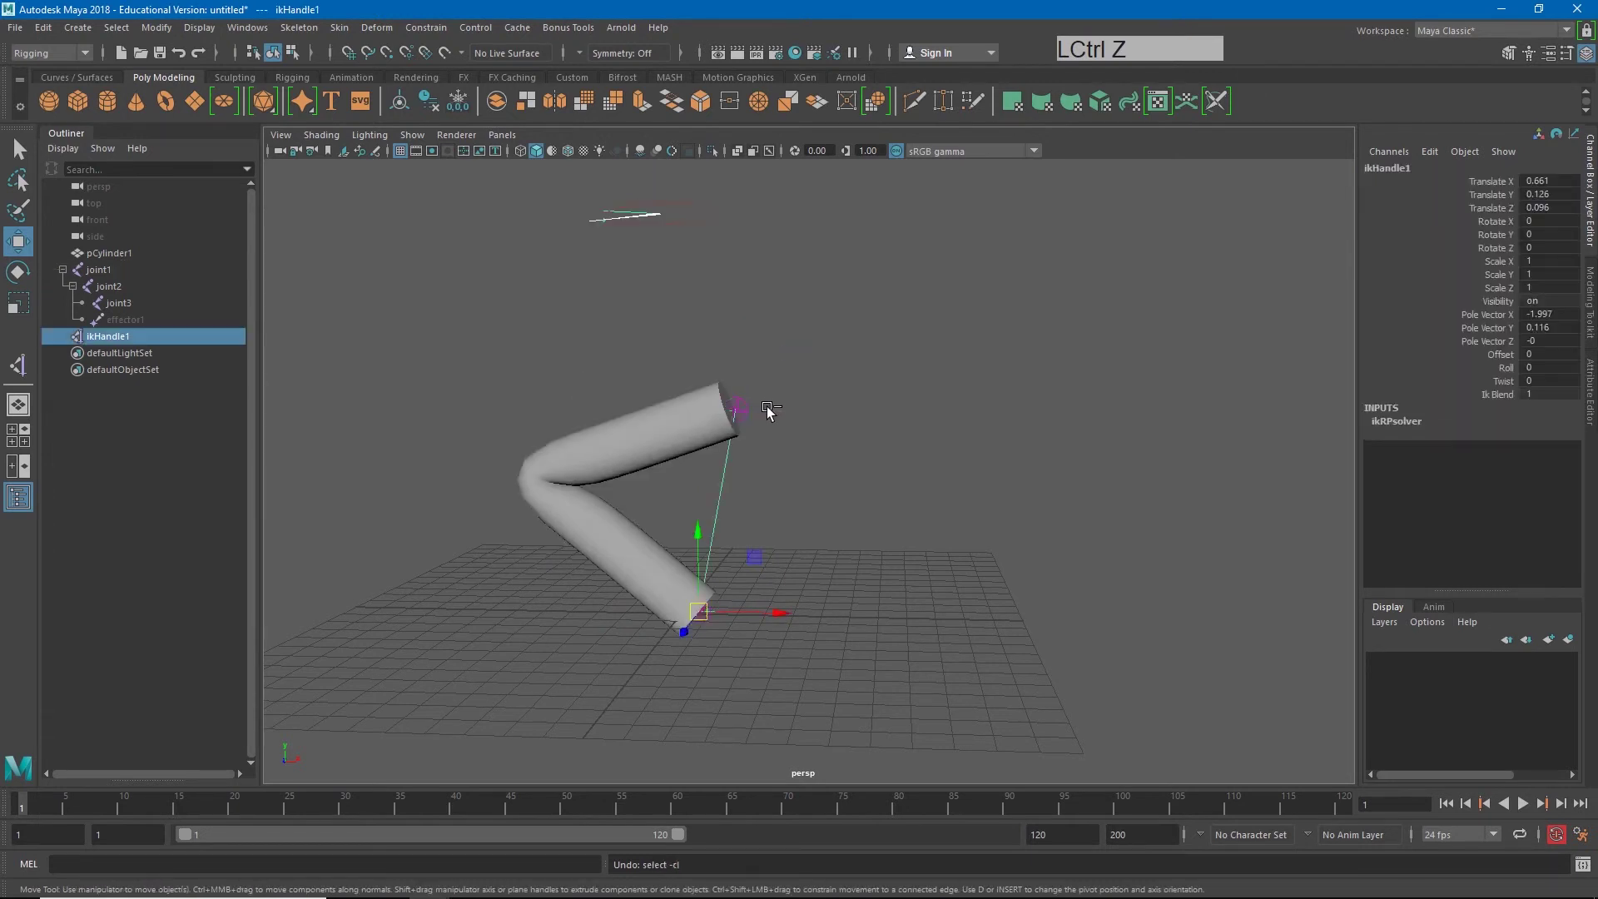
middle_click_drag(791, 463, 706, 403, "alt")
key("ctrl+z")
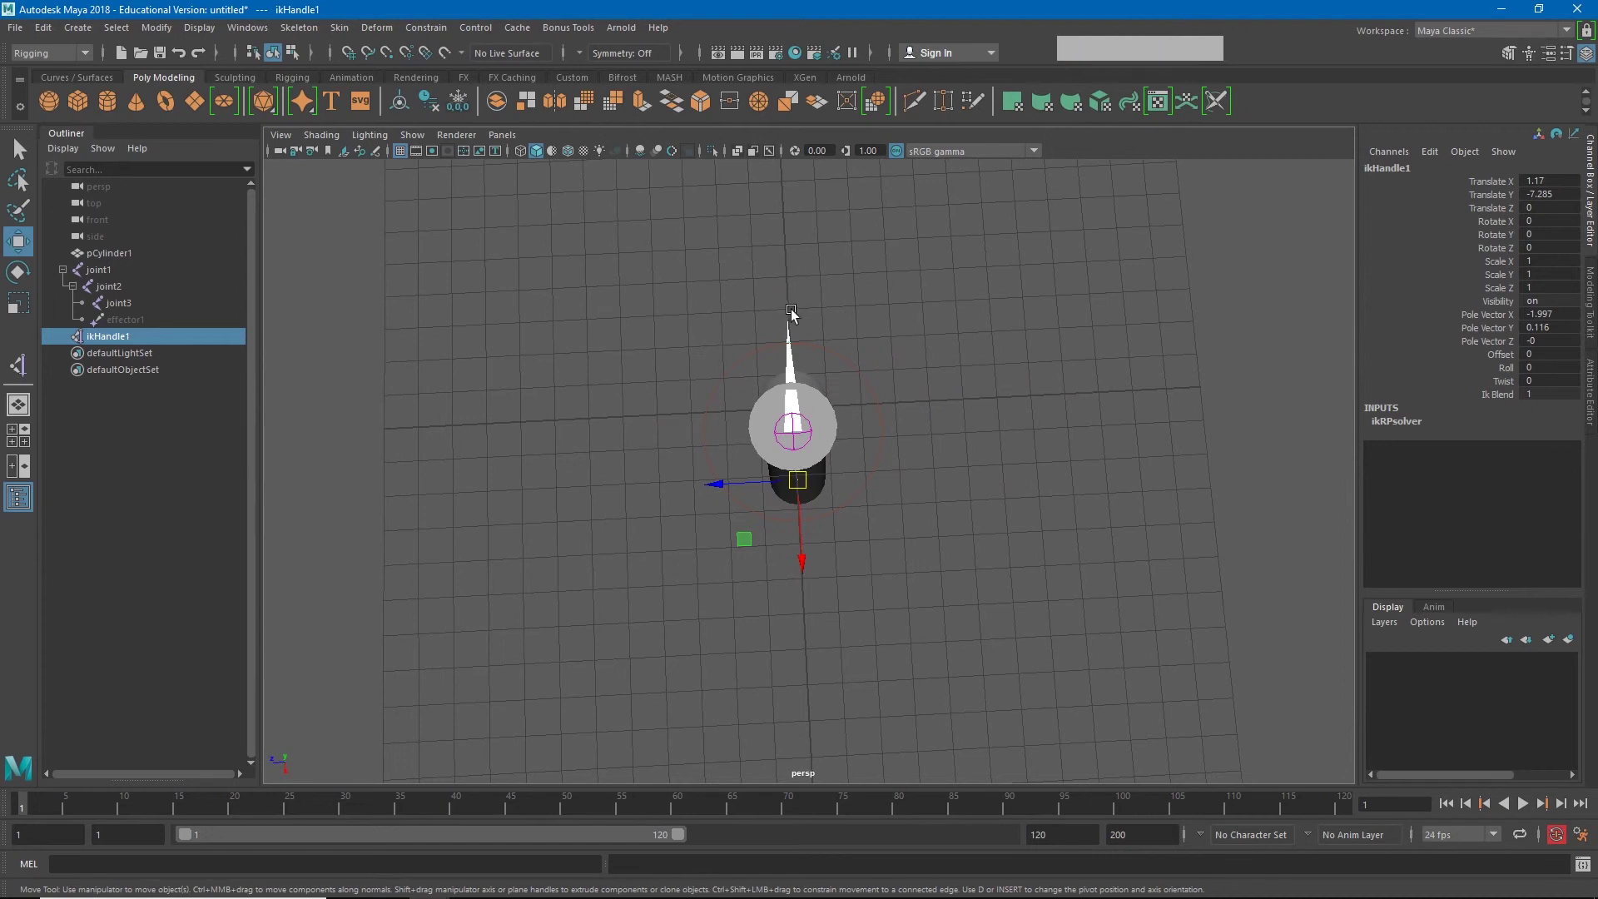
- Switch to wireframe display and select joint1
key("w")
key("4")
left_click_drag(827, 403, 922, 374, "alt")
left_click(923, 372)
middle_click_drag(899, 450, 857, 410, "alt")
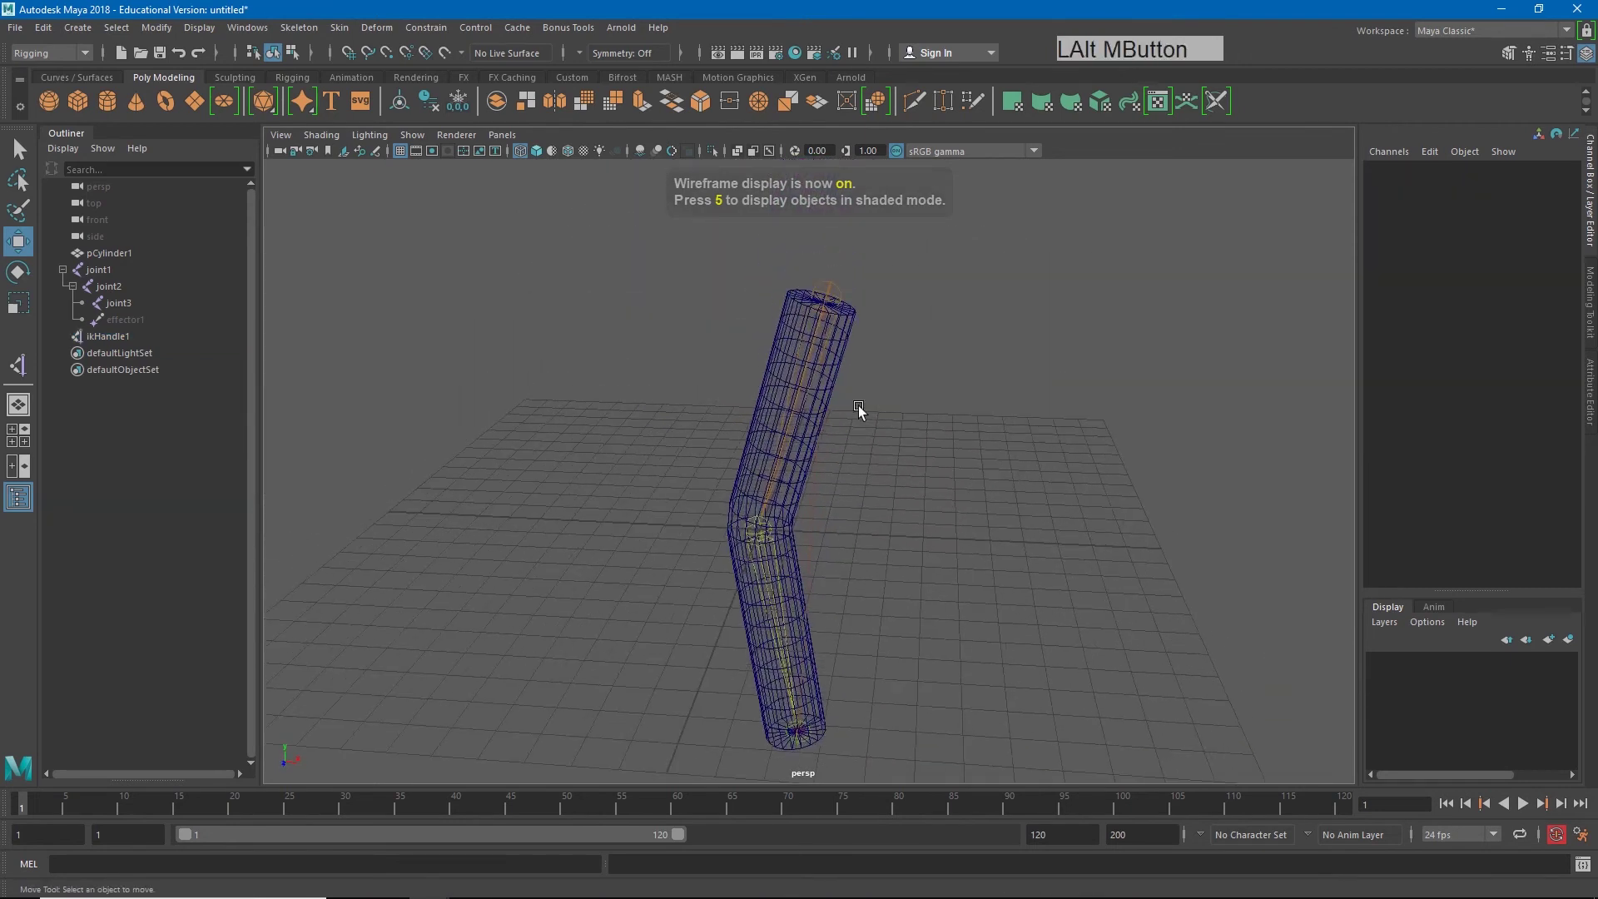
left_click(834, 303)
left_click_drag(956, 414, 923, 427, "alt")
- Check the joints in the side view, then return to the front view
key("space")
left_click(920, 404)
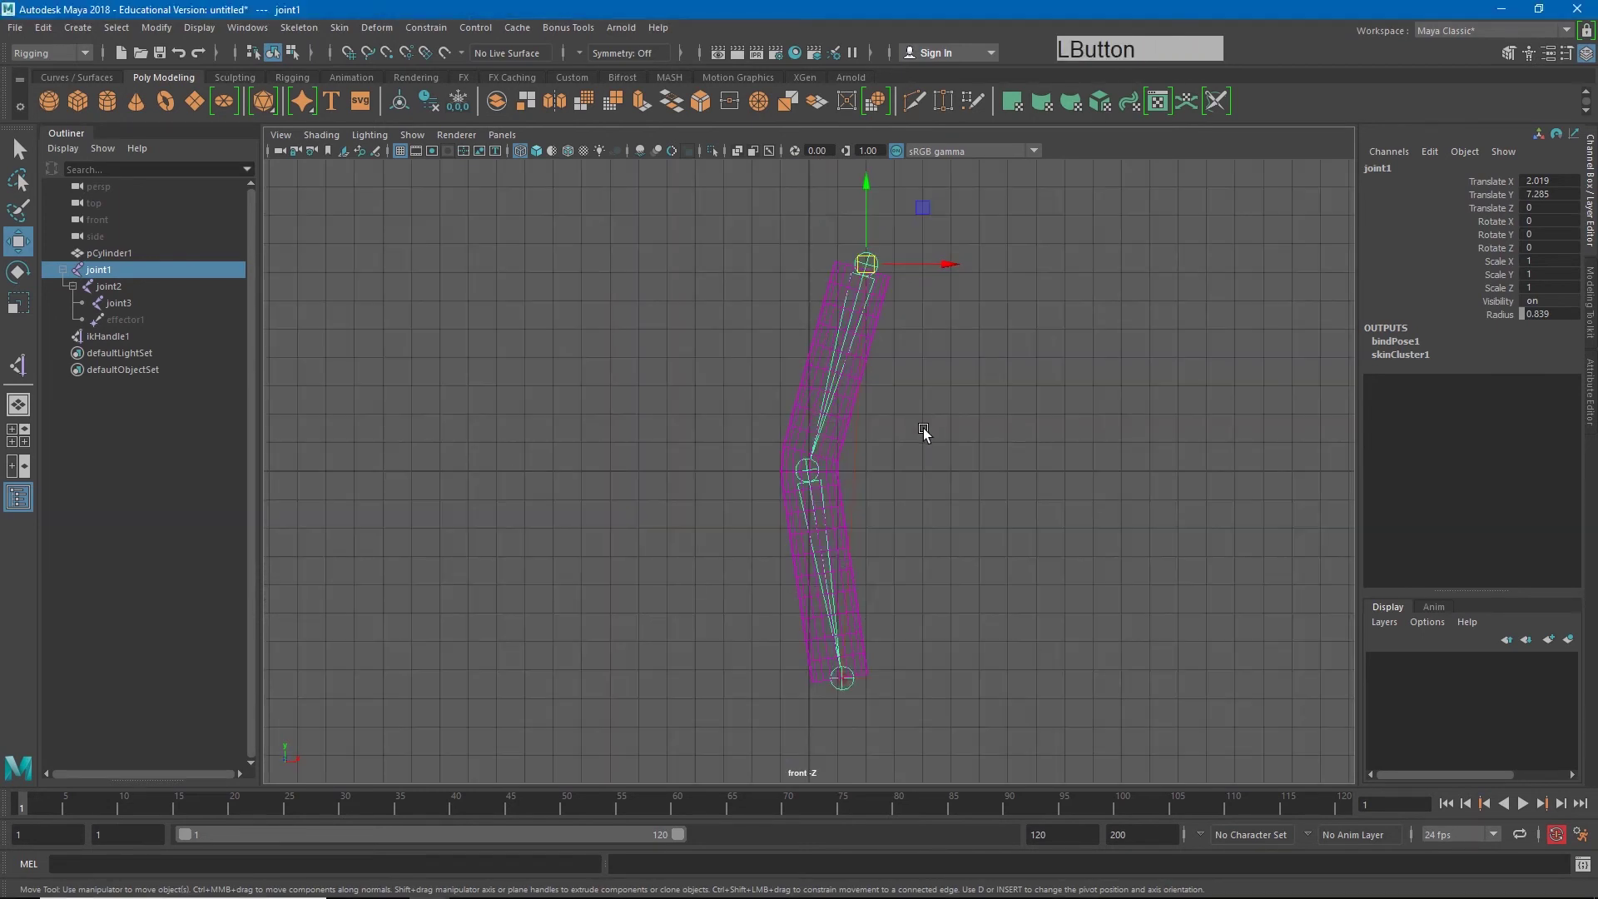
key("space")
left_click(935, 517)
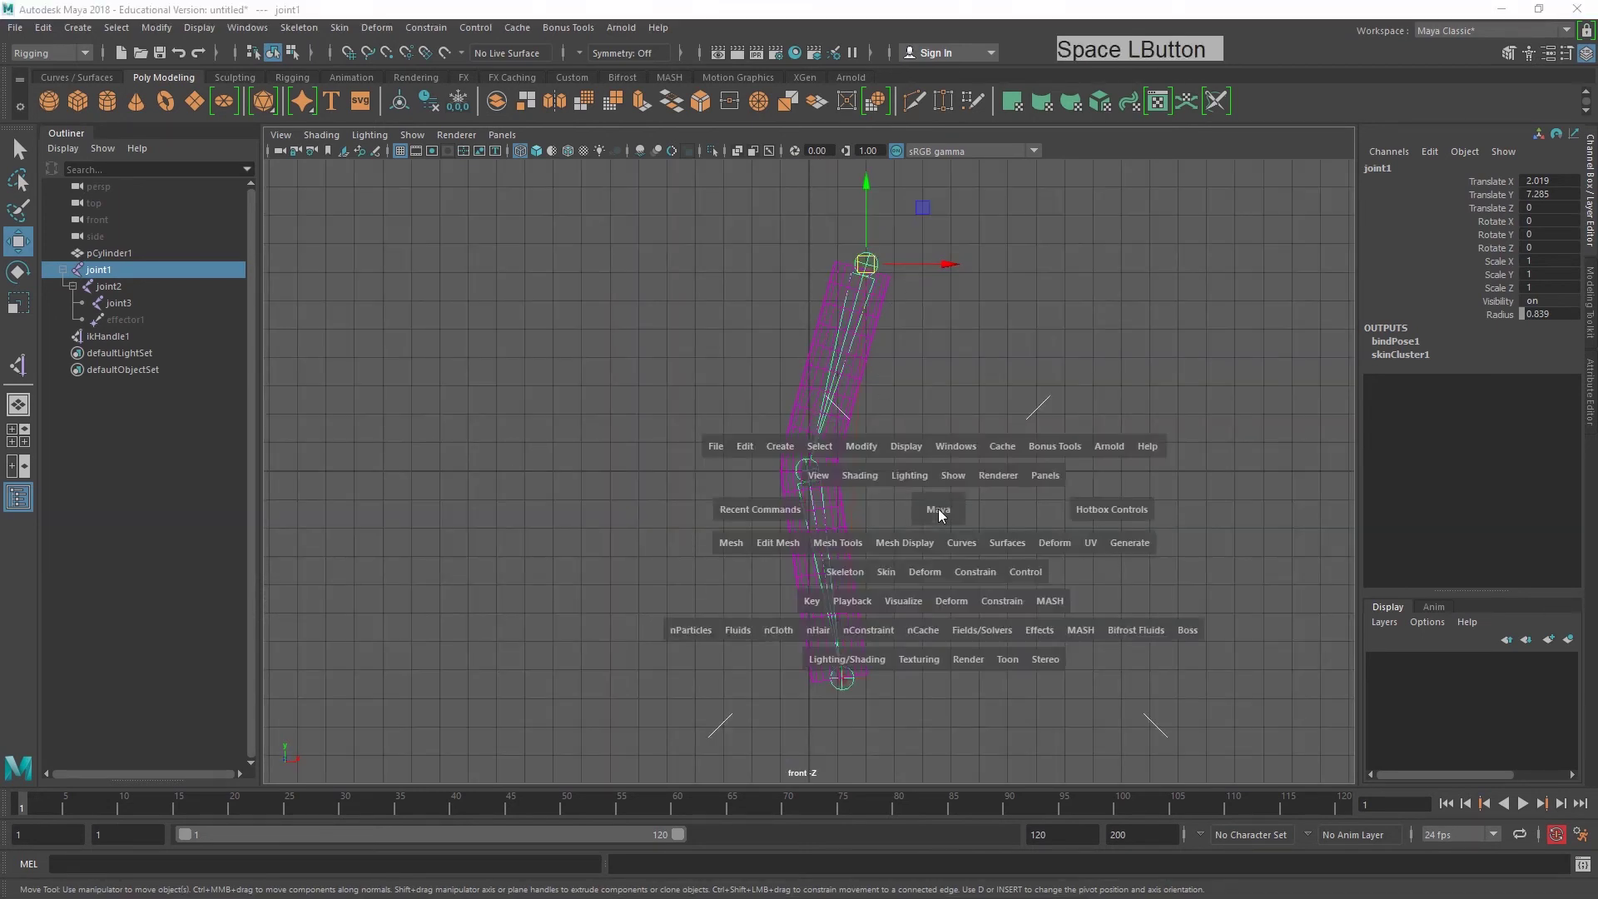
left_click_drag(939, 514, 1016, 507)
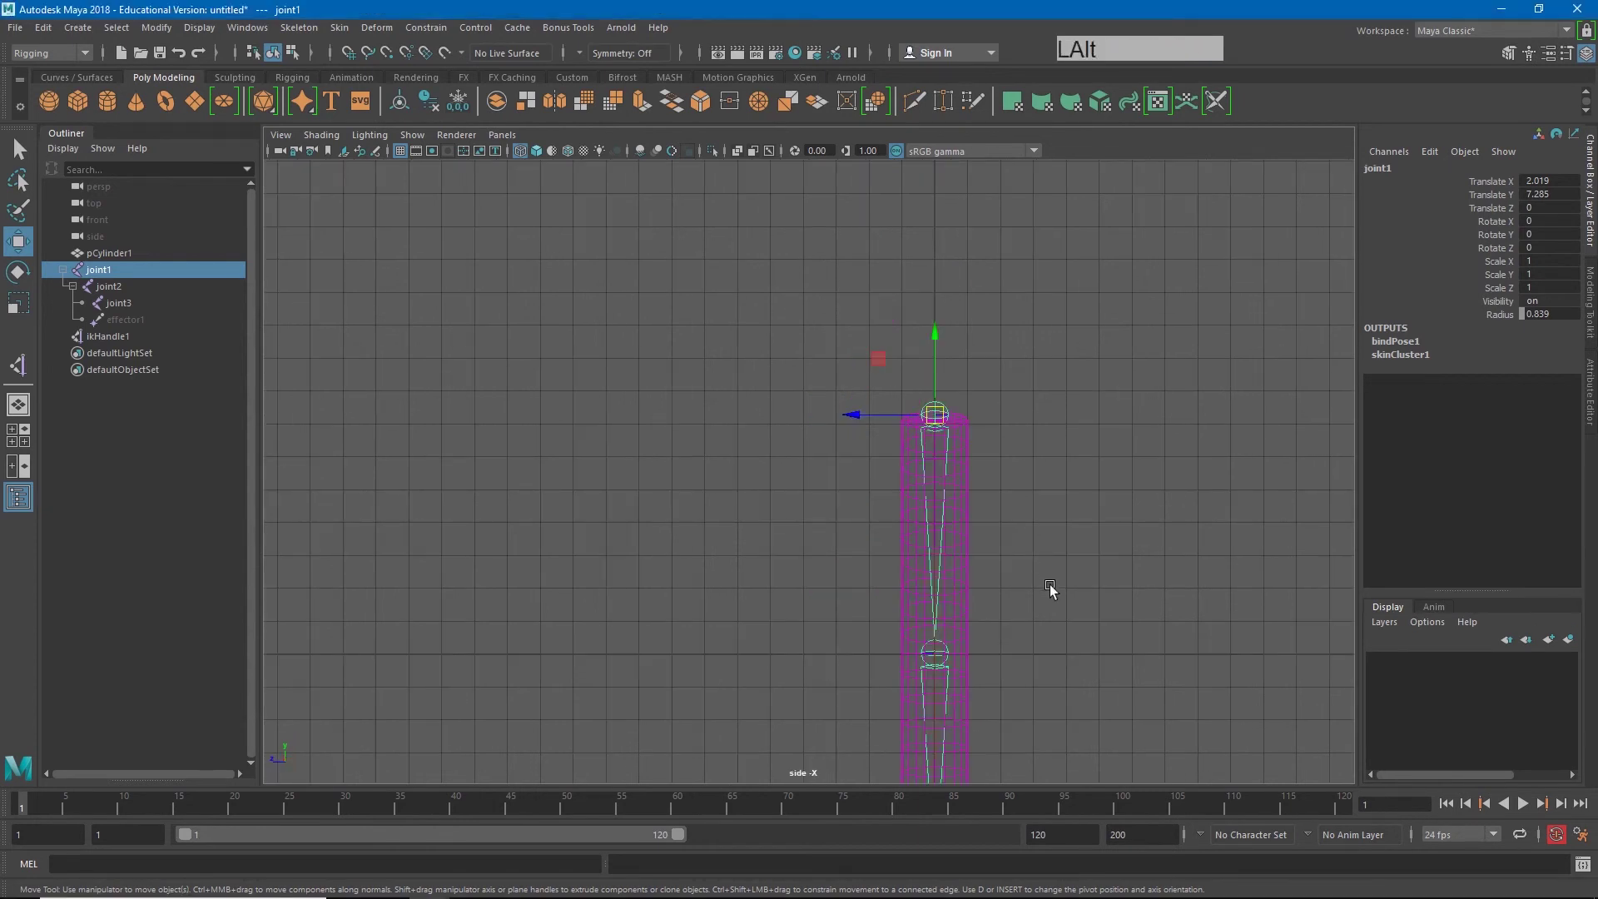
middle_click_drag(1052, 589, 946, 397, "alt")
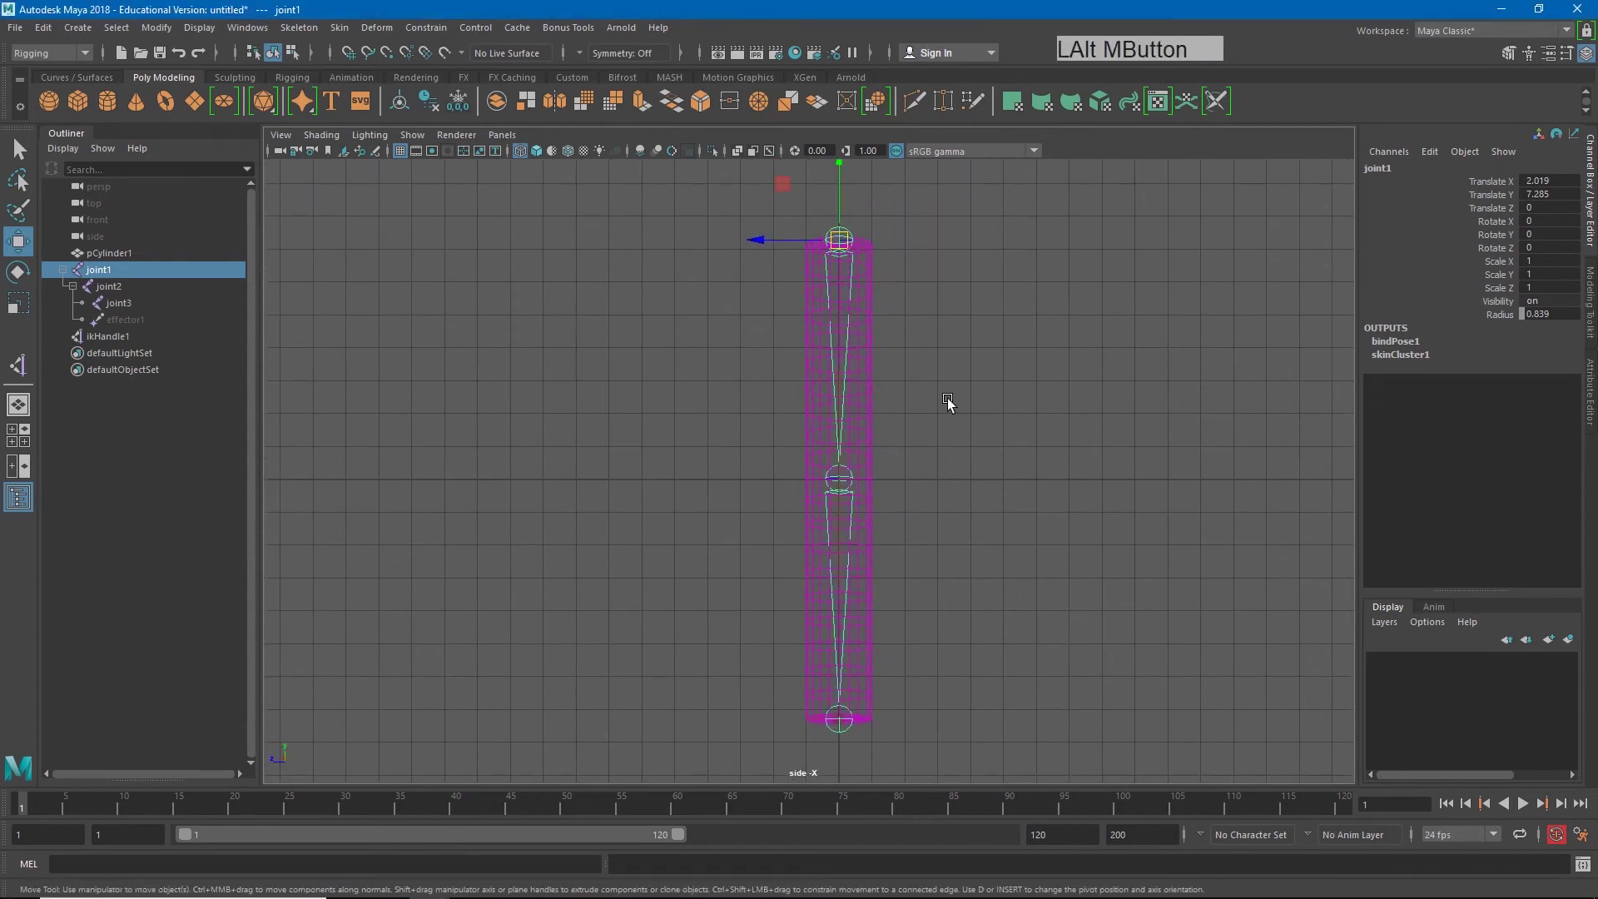
key("space")
left_click(897, 401)
left_click_drag(909, 434, 910, 439)
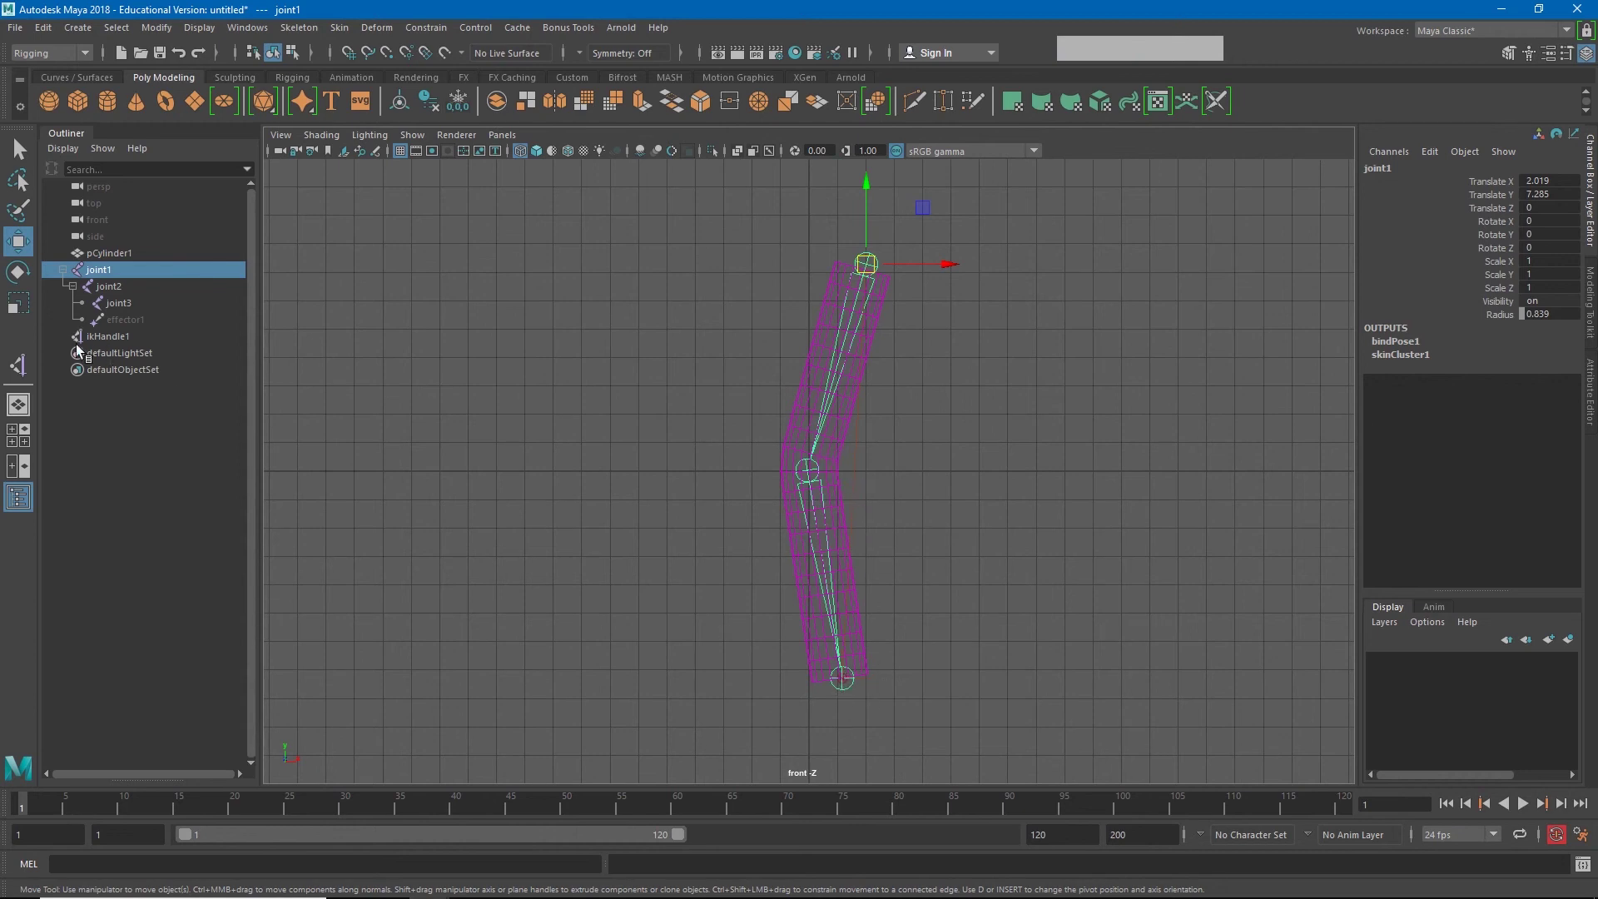
- Move ikHandle1 up to 1.727, -2.275, 0 to bend the cylinder, viewed in perspective
left_click(100, 336)
left_click_drag(846, 679, 857, 537)
key("space")
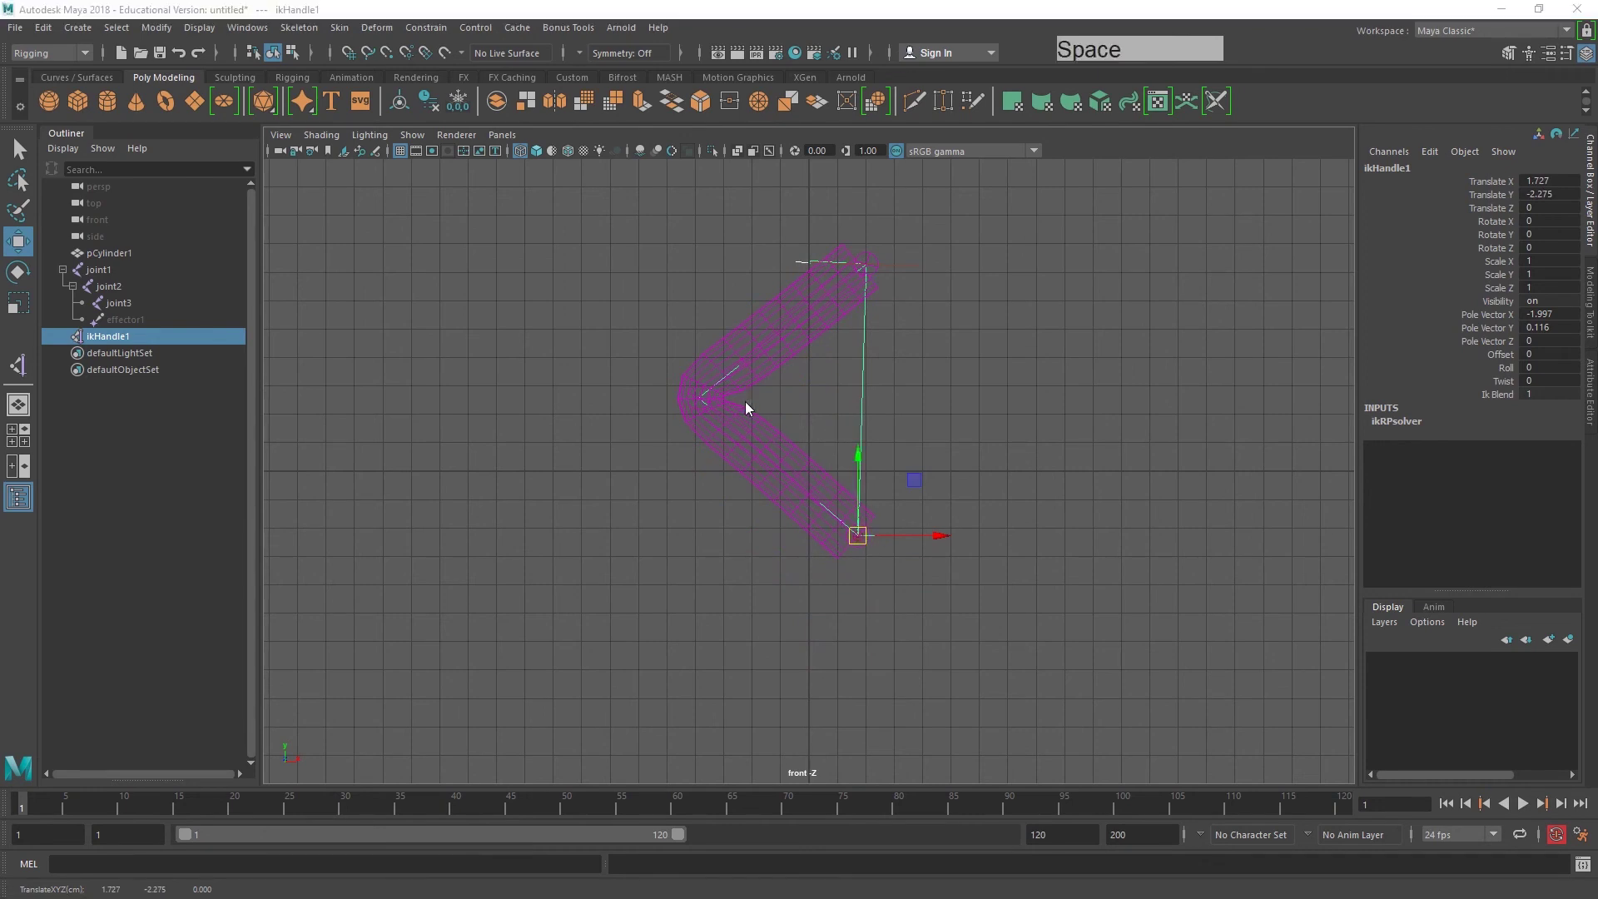
left_click(747, 406)
mouse_move(746, 407)
left_mouse_down()
mouse_move(758, 392)
mouse_move(701, 408)
mouse_move(743, 441)
mouse_move(745, 376)
left_mouse_up()
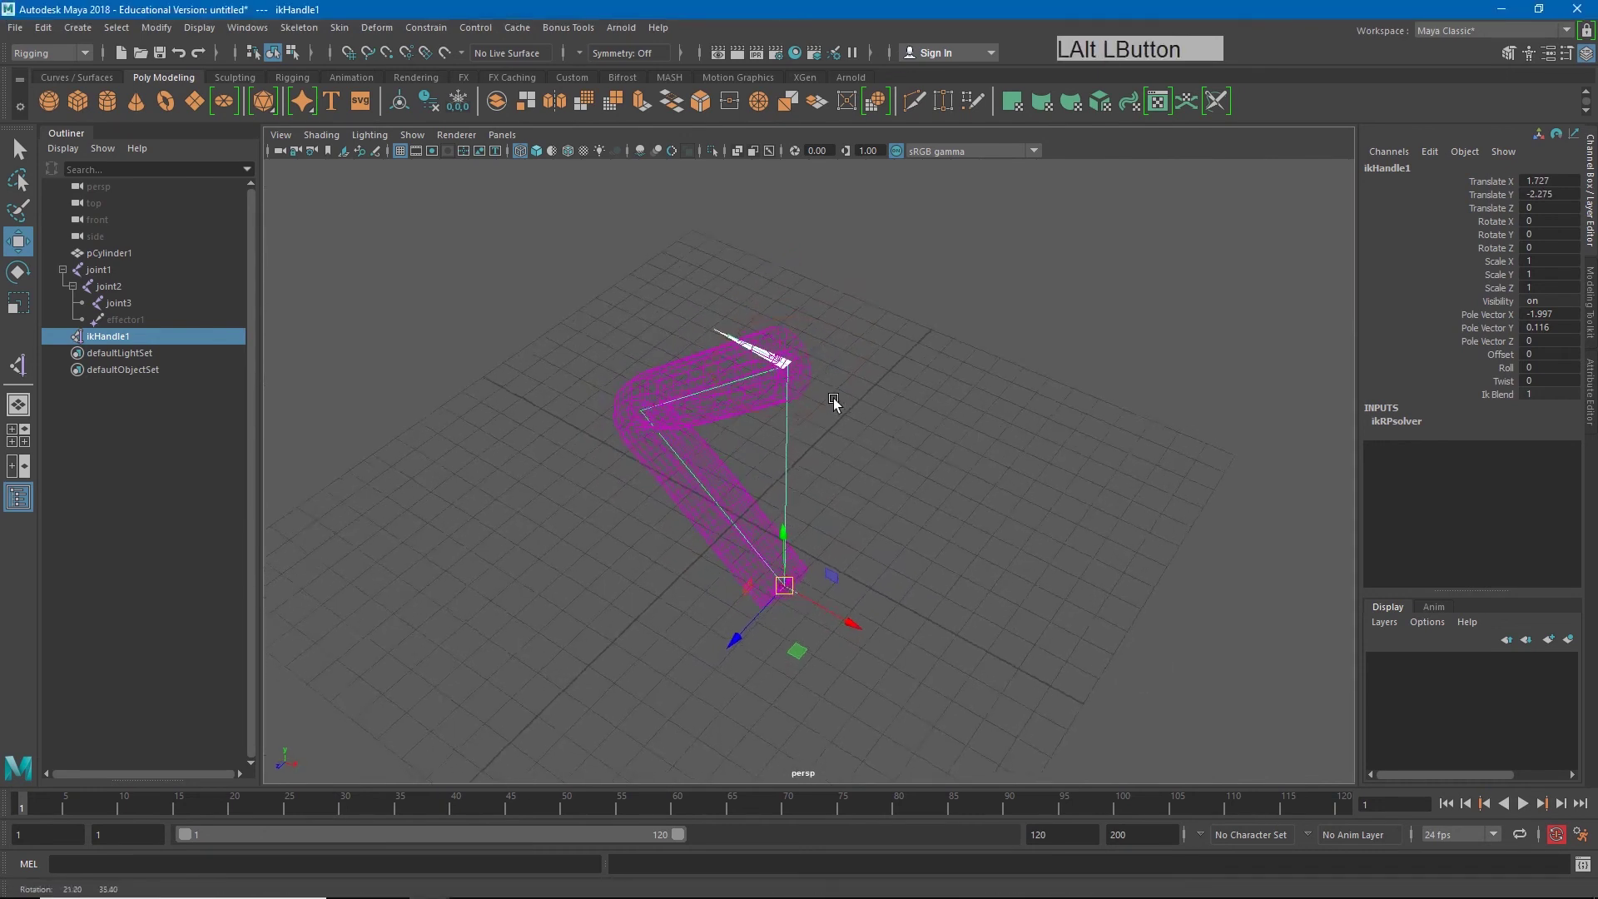
left_click_drag(831, 400, 778, 346, "alt")
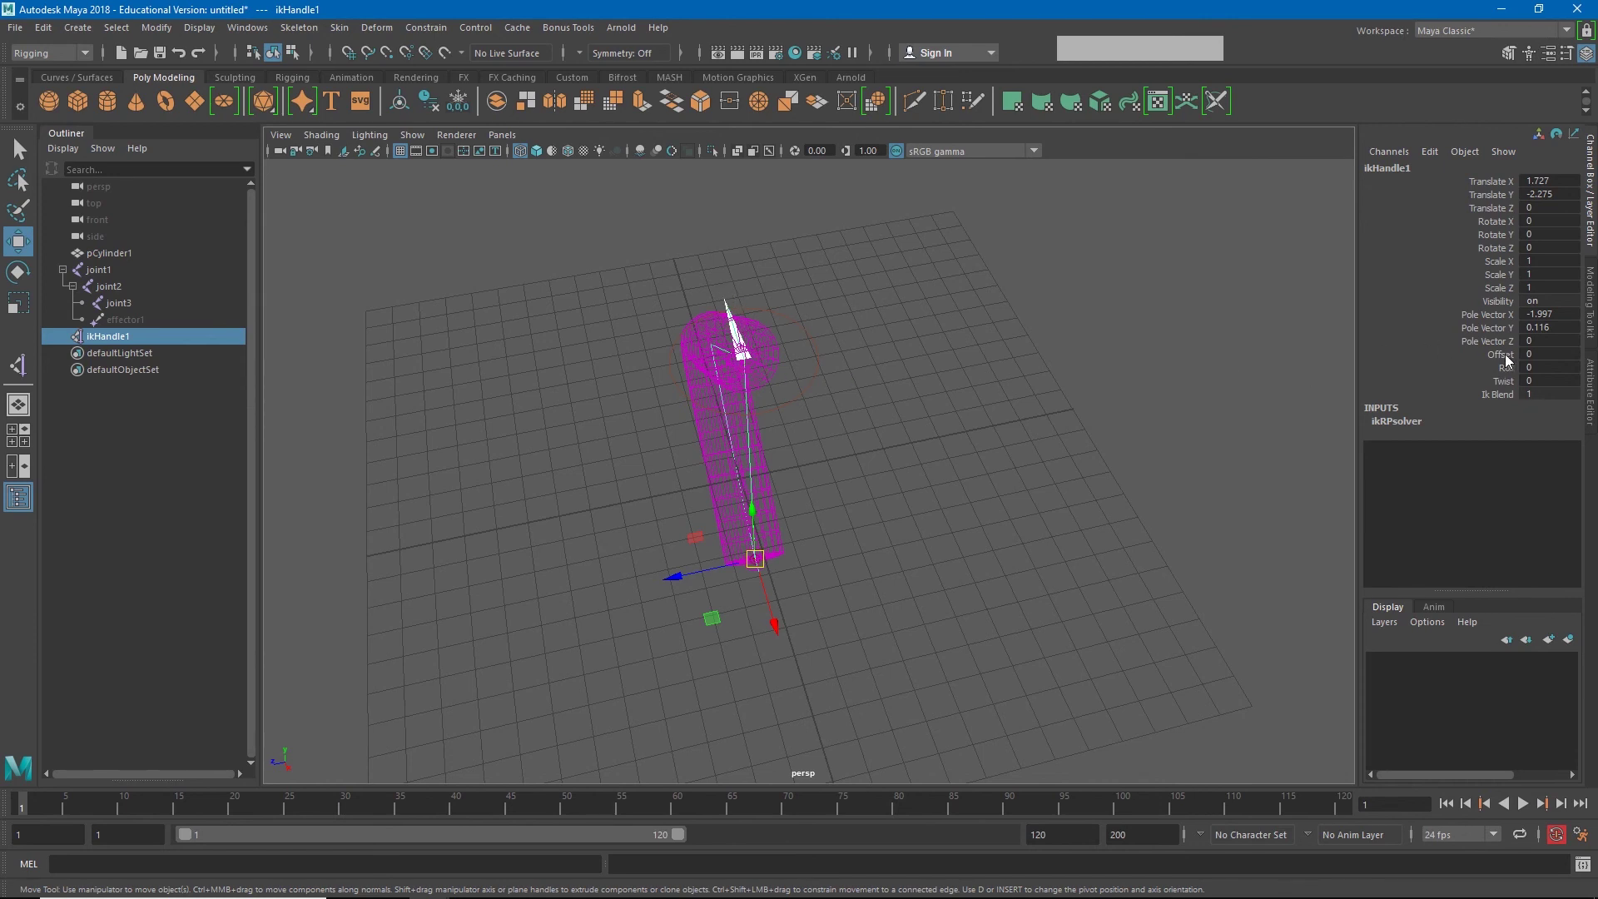
- Test raising the Twist value, undo it back to 0, and deselect
left_click(1503, 381)
mouse_move(976, 428)
middle_mouse_down()
mouse_move(963, 428)
mouse_move(988, 421)
mouse_move(935, 424)
mouse_move(1003, 425)
middle_mouse_up()
key("ctrl+z")
key("ctrl+z")
key("ctrl+z")
left_click_drag(971, 463, 863, 387, "alt")
left_click(949, 653)
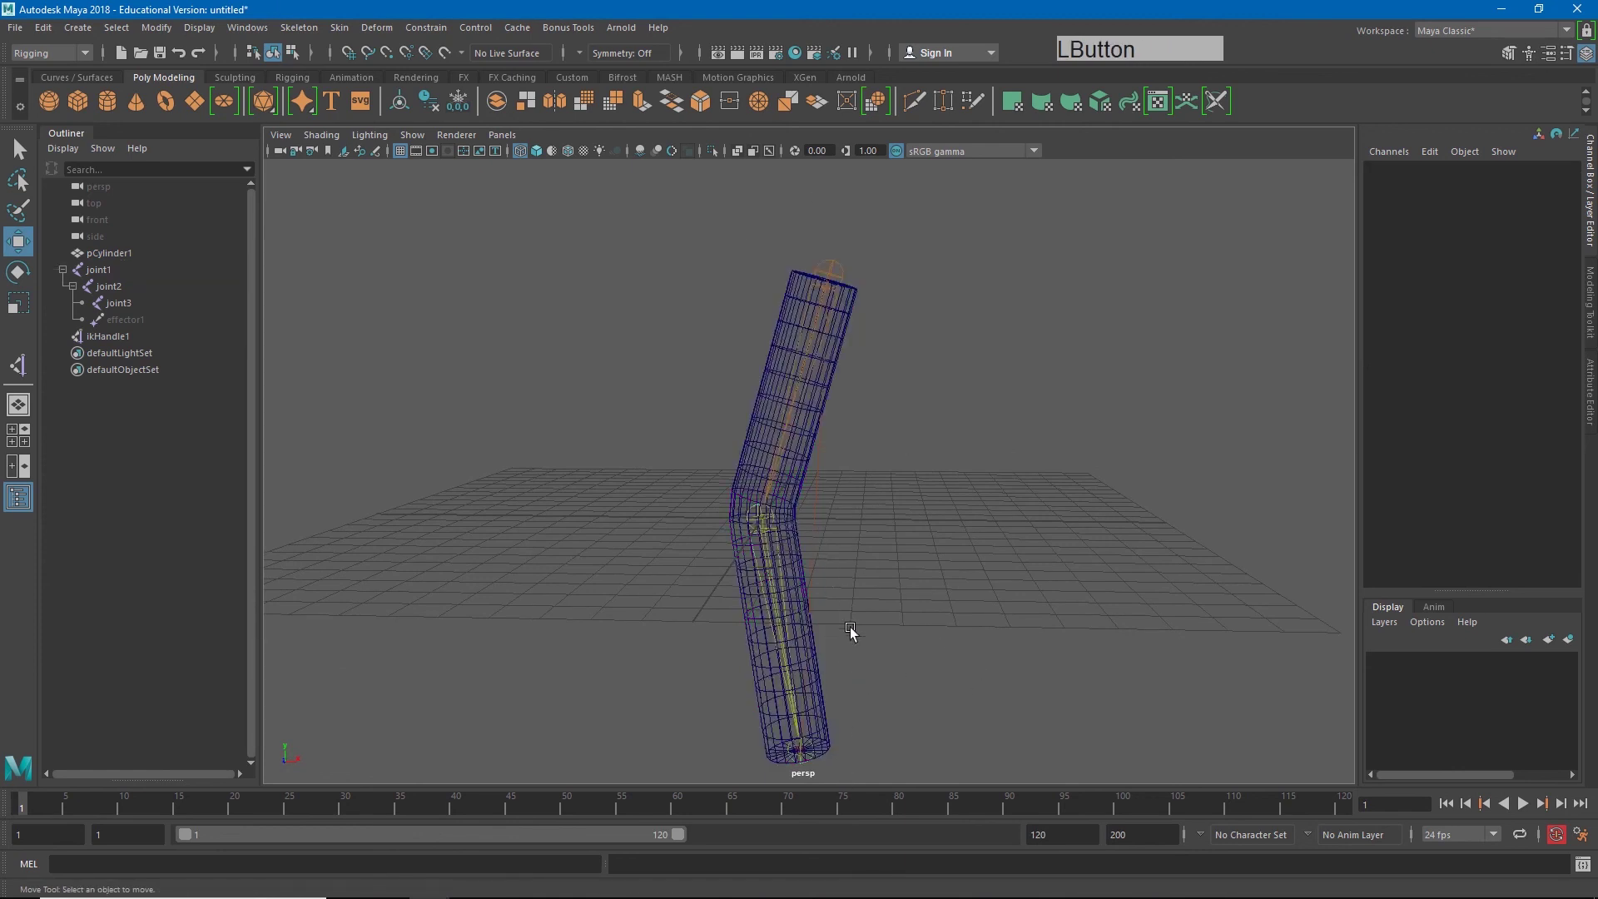